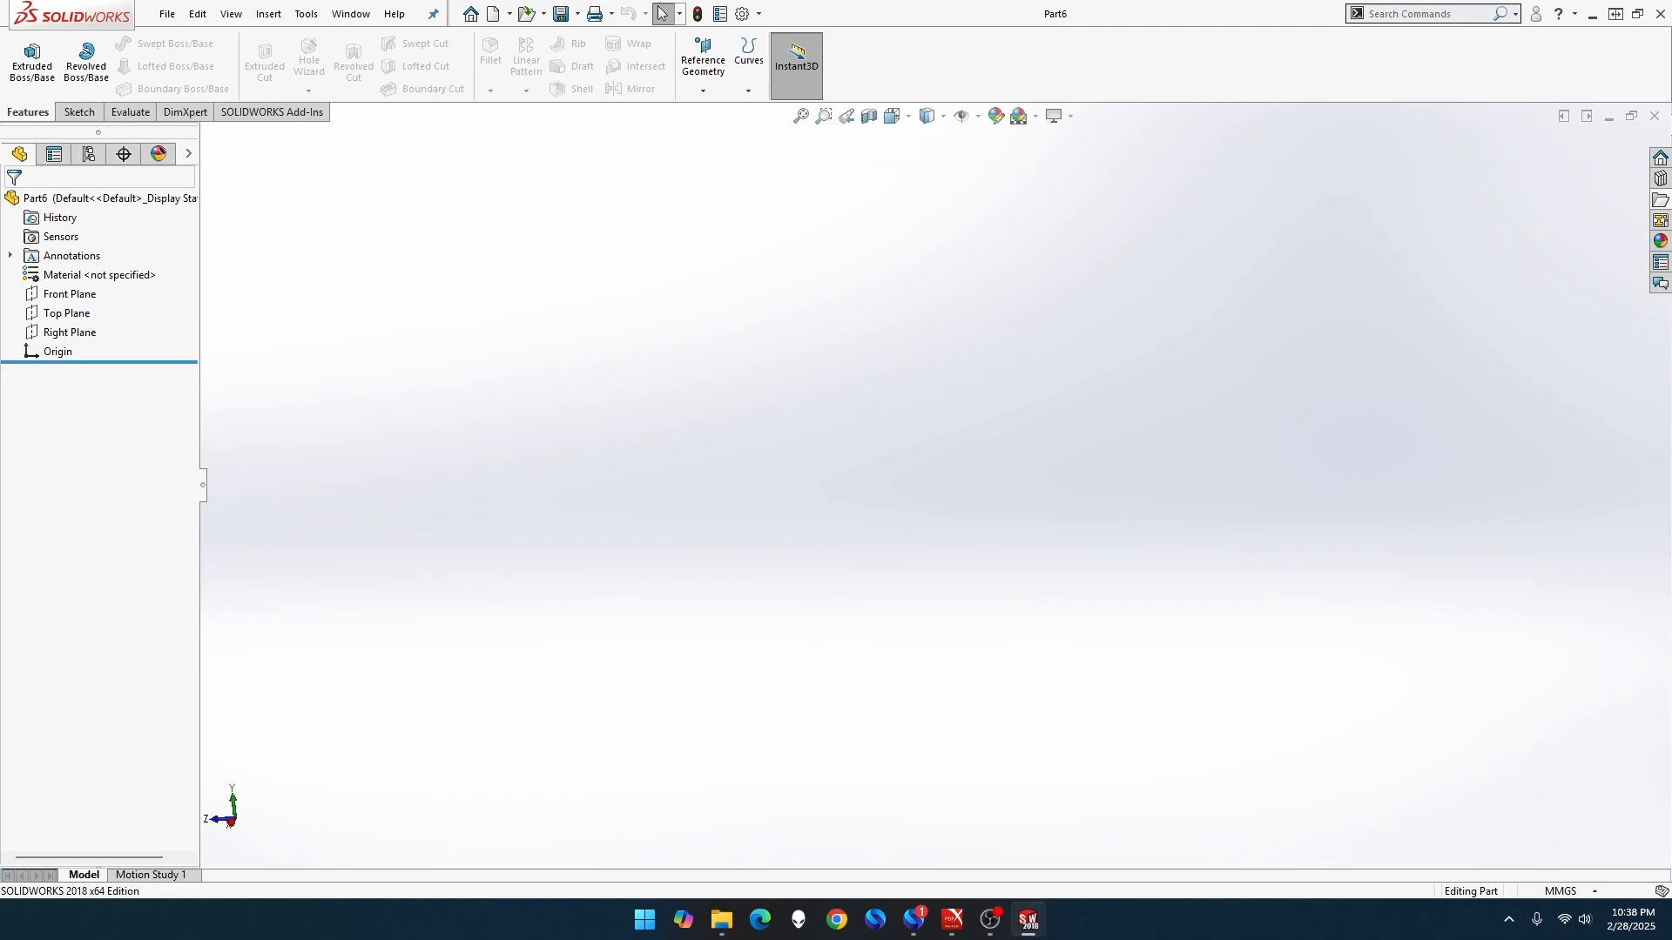
Save the new part as "5-37 - Inlet Steam Pipe Connection"
{"action": "key", "text": "ctrl+s"}
{"action": "type", "text": "5-37 - Inlet Steam Pipe Connectio"}
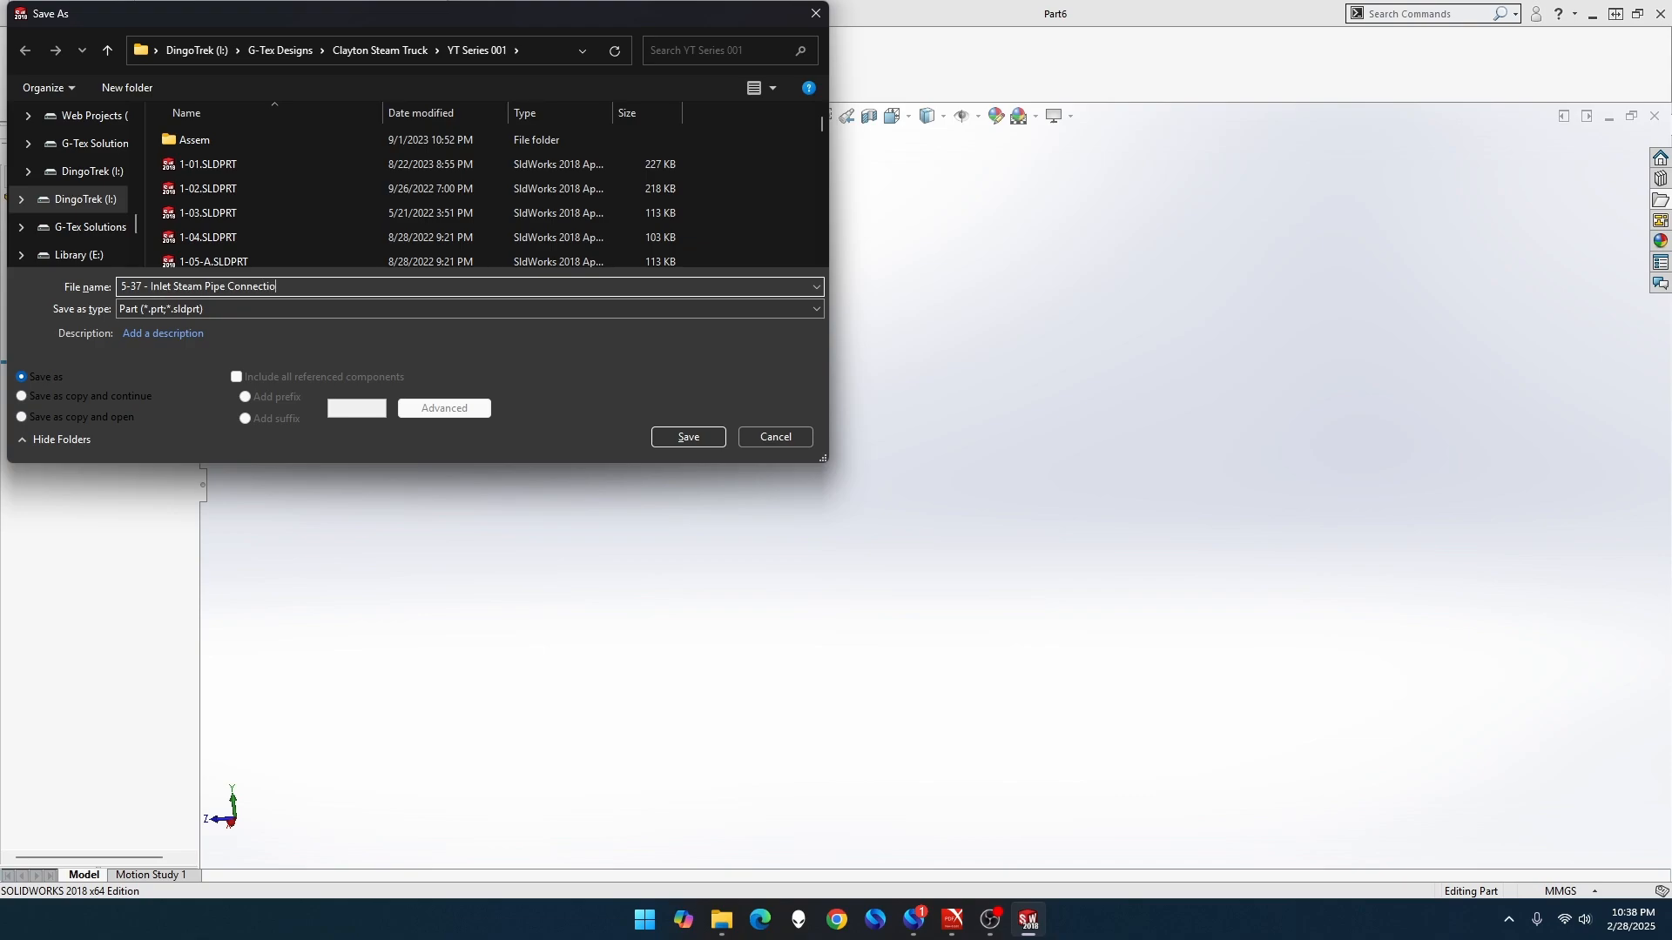
{"action": "type", "text": "n"}
{"action": "key", "text": "Return"}
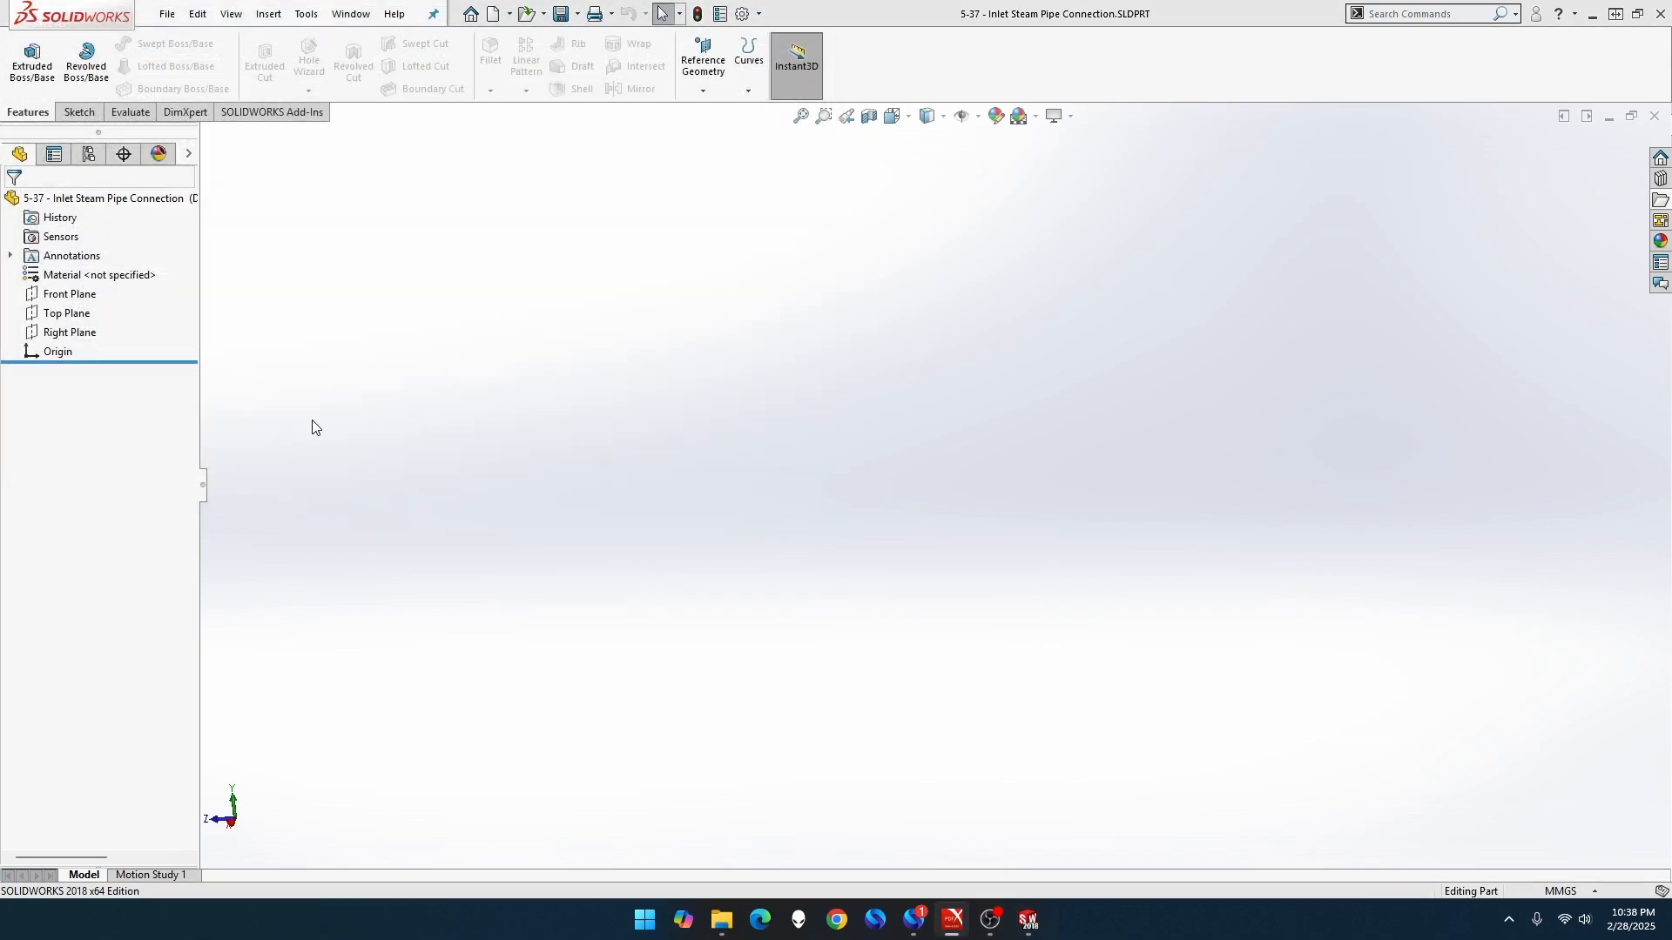
Start a sketch on the Front Plane and draw a horizontal construction line about 168 mm long, extending left from the origin
{"action": "right_click", "coordinate": [78, 300]}
{"action": "left_click", "coordinate": [94, 275]}
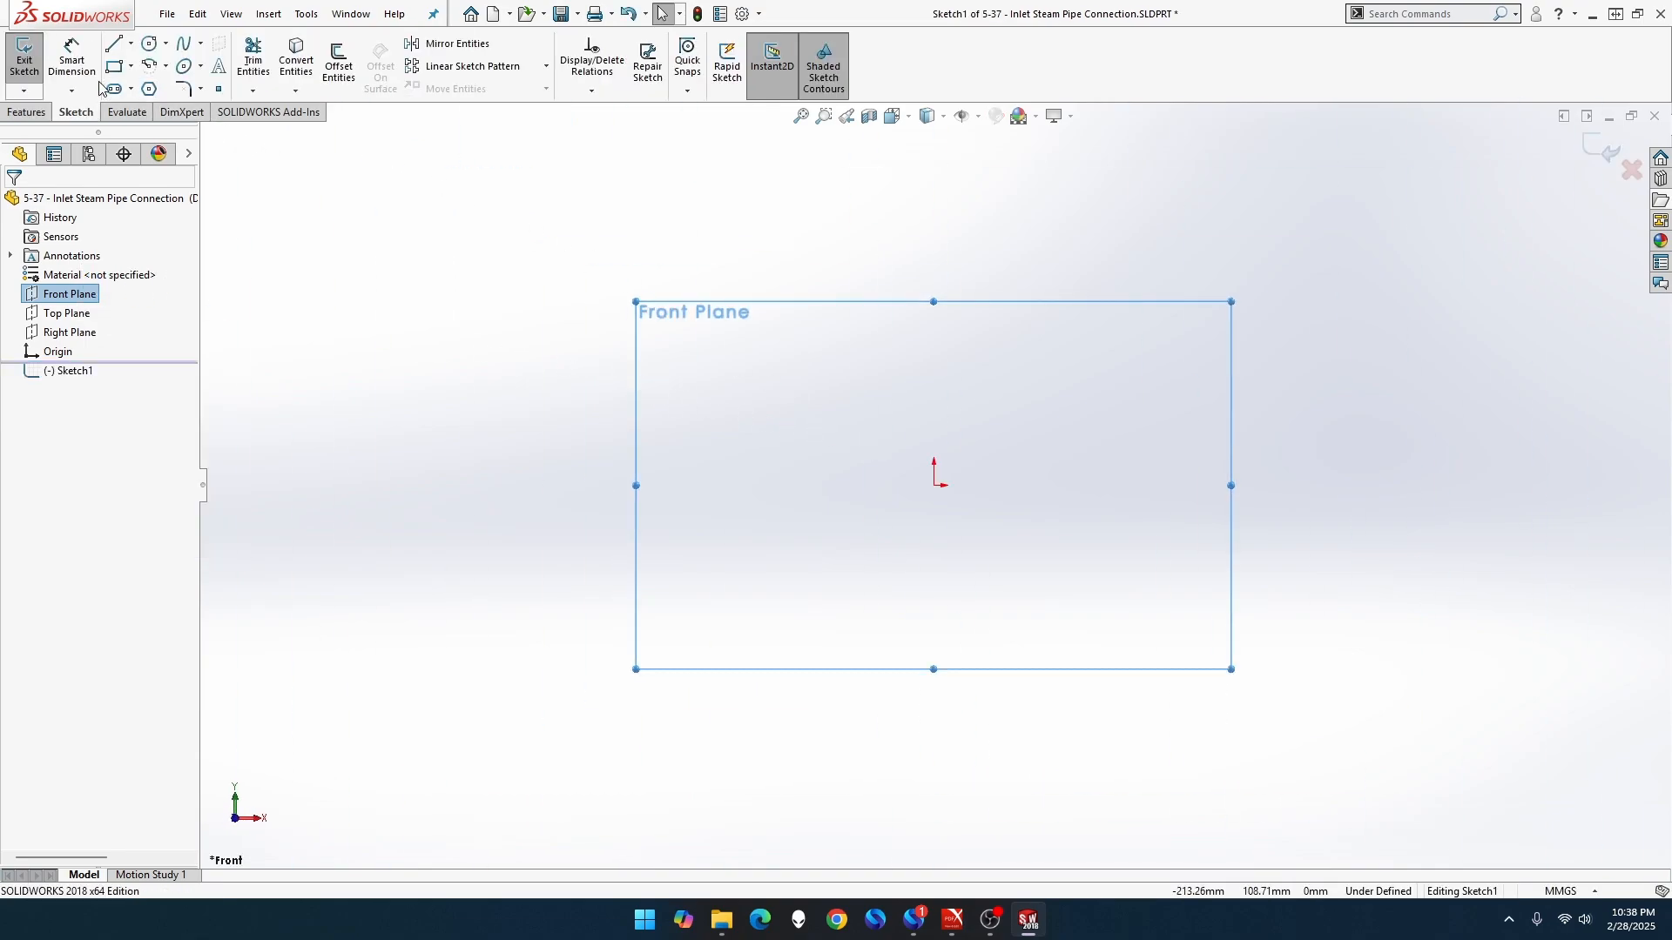
{"action": "left_click", "coordinate": [131, 42]}
{"action": "left_click", "coordinate": [153, 85]}
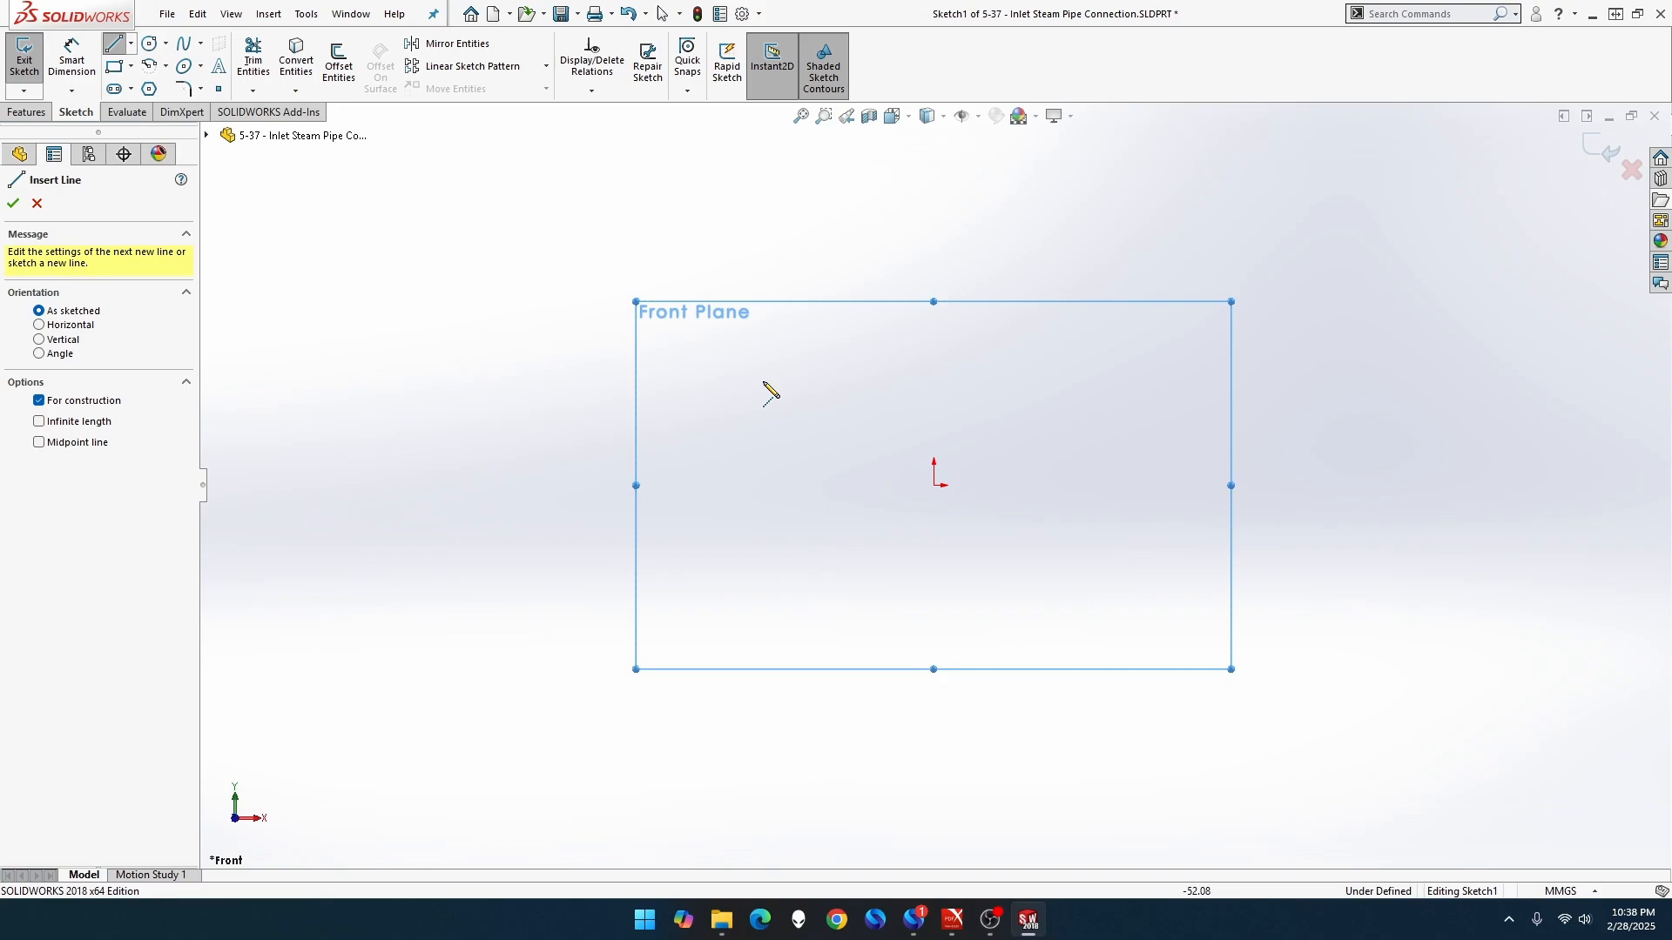
{"action": "left_click", "coordinate": [934, 485]}
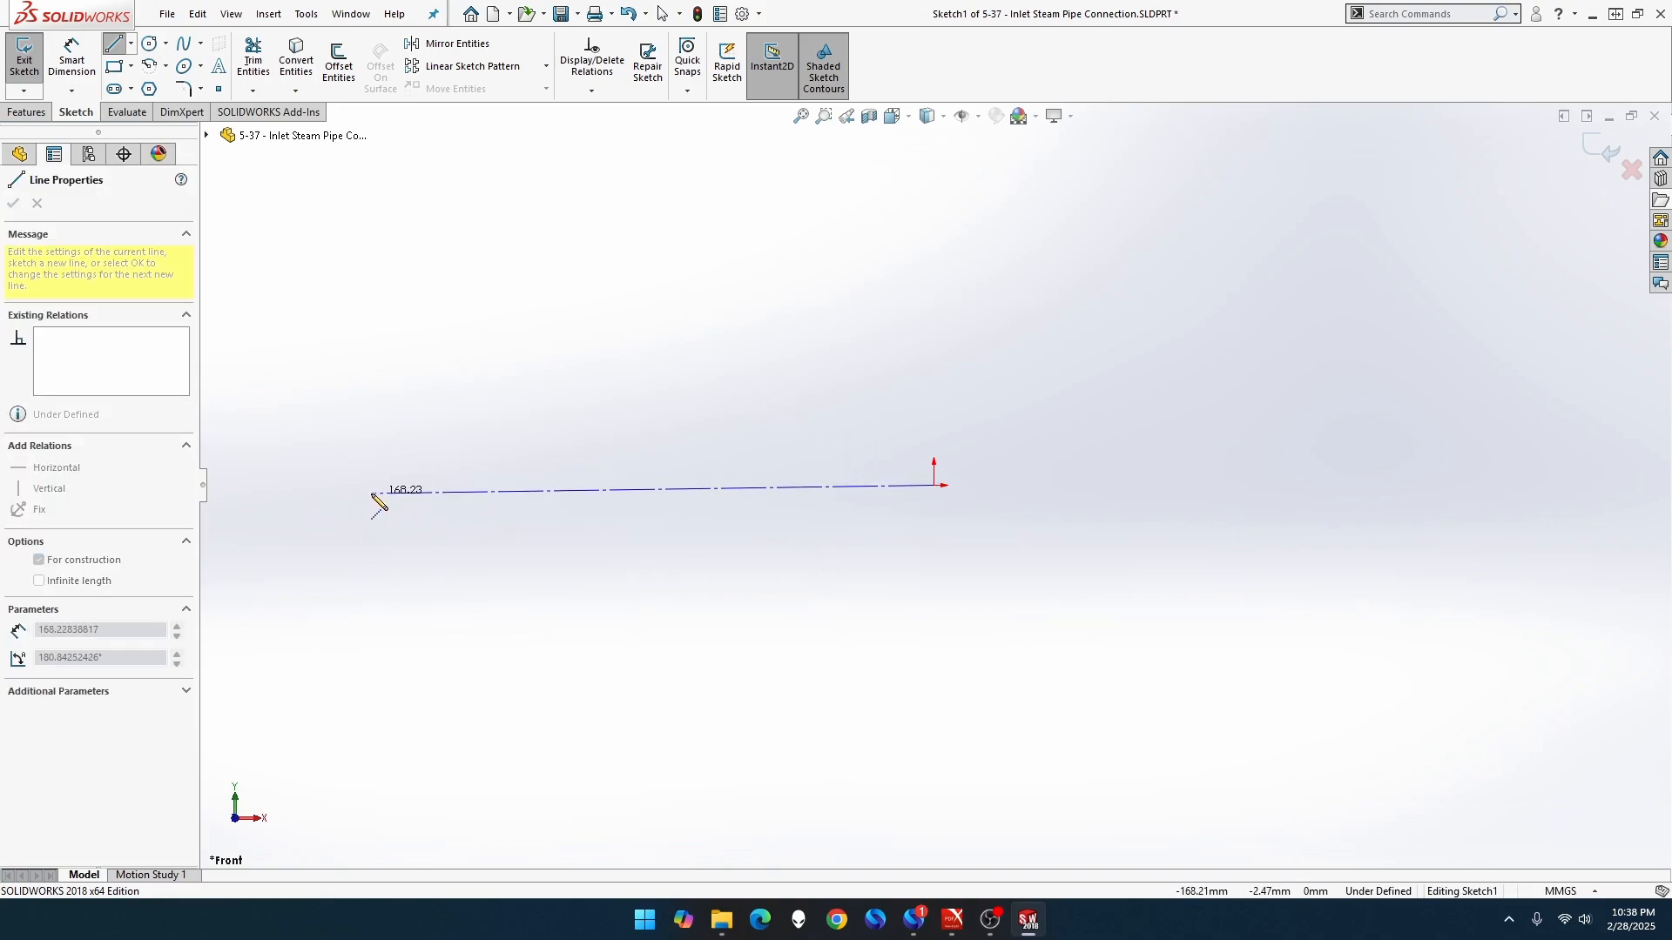
{"action": "left_click", "coordinate": [372, 486]}
{"action": "key", "text": "Escape"}
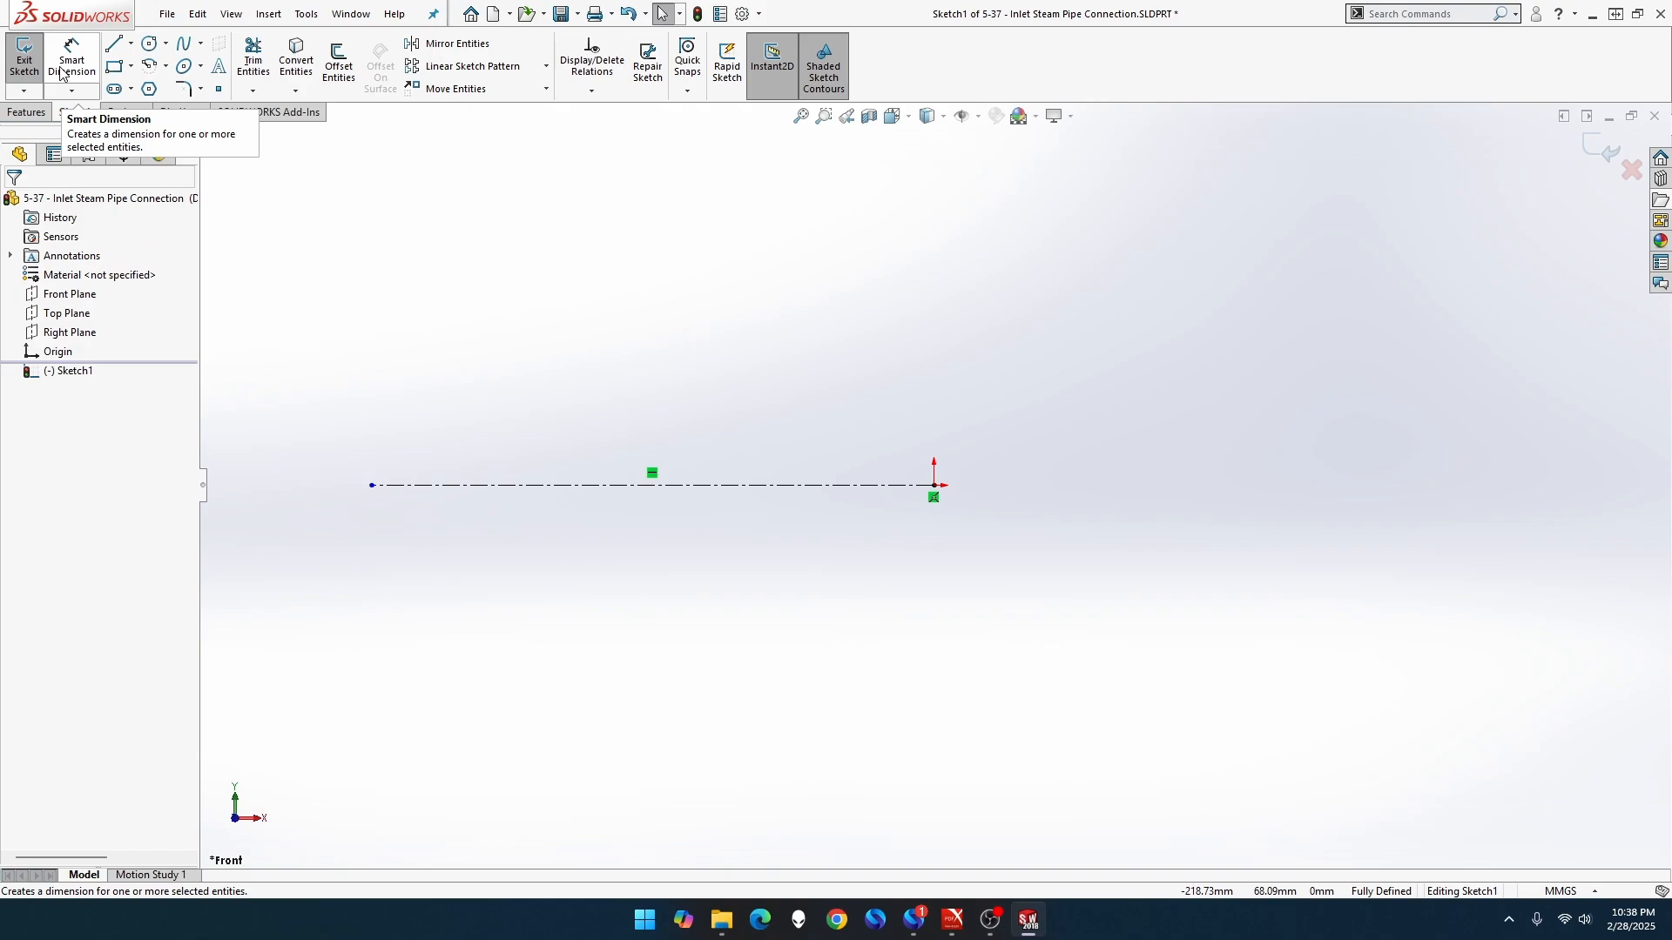
Sketch a stepped half-profile about 108 mm long above the centerline, with a taller flange at the origin end and two lower sections leftward
{"action": "left_click", "coordinate": [114, 44]}
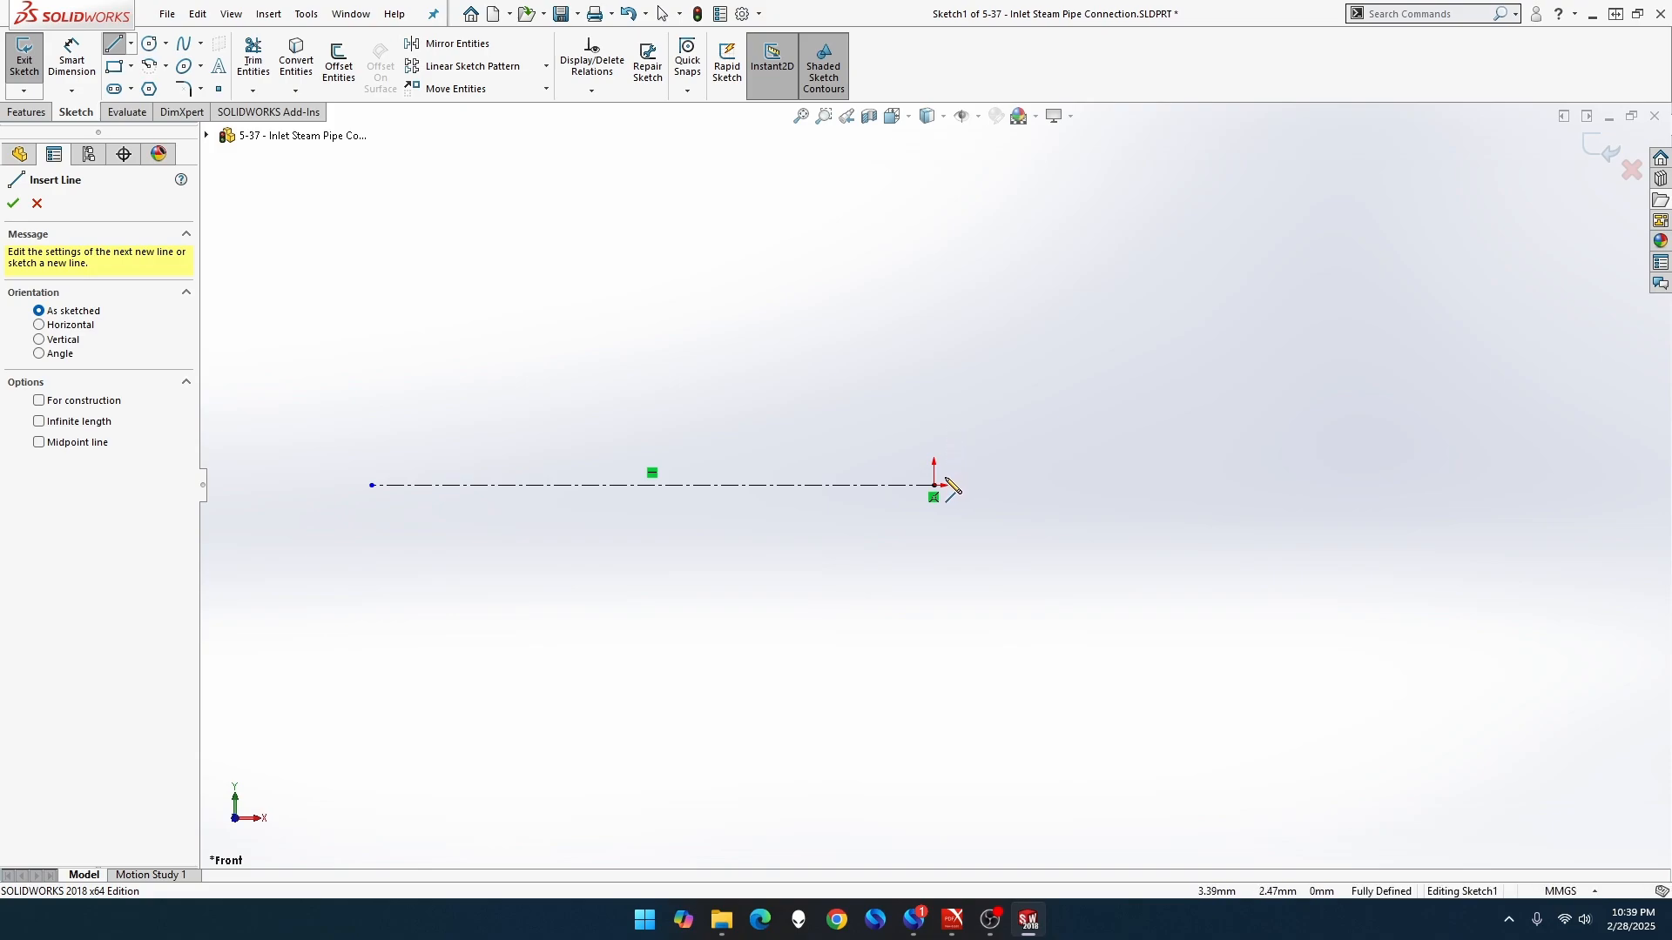
{"action": "left_click", "coordinate": [934, 458]}
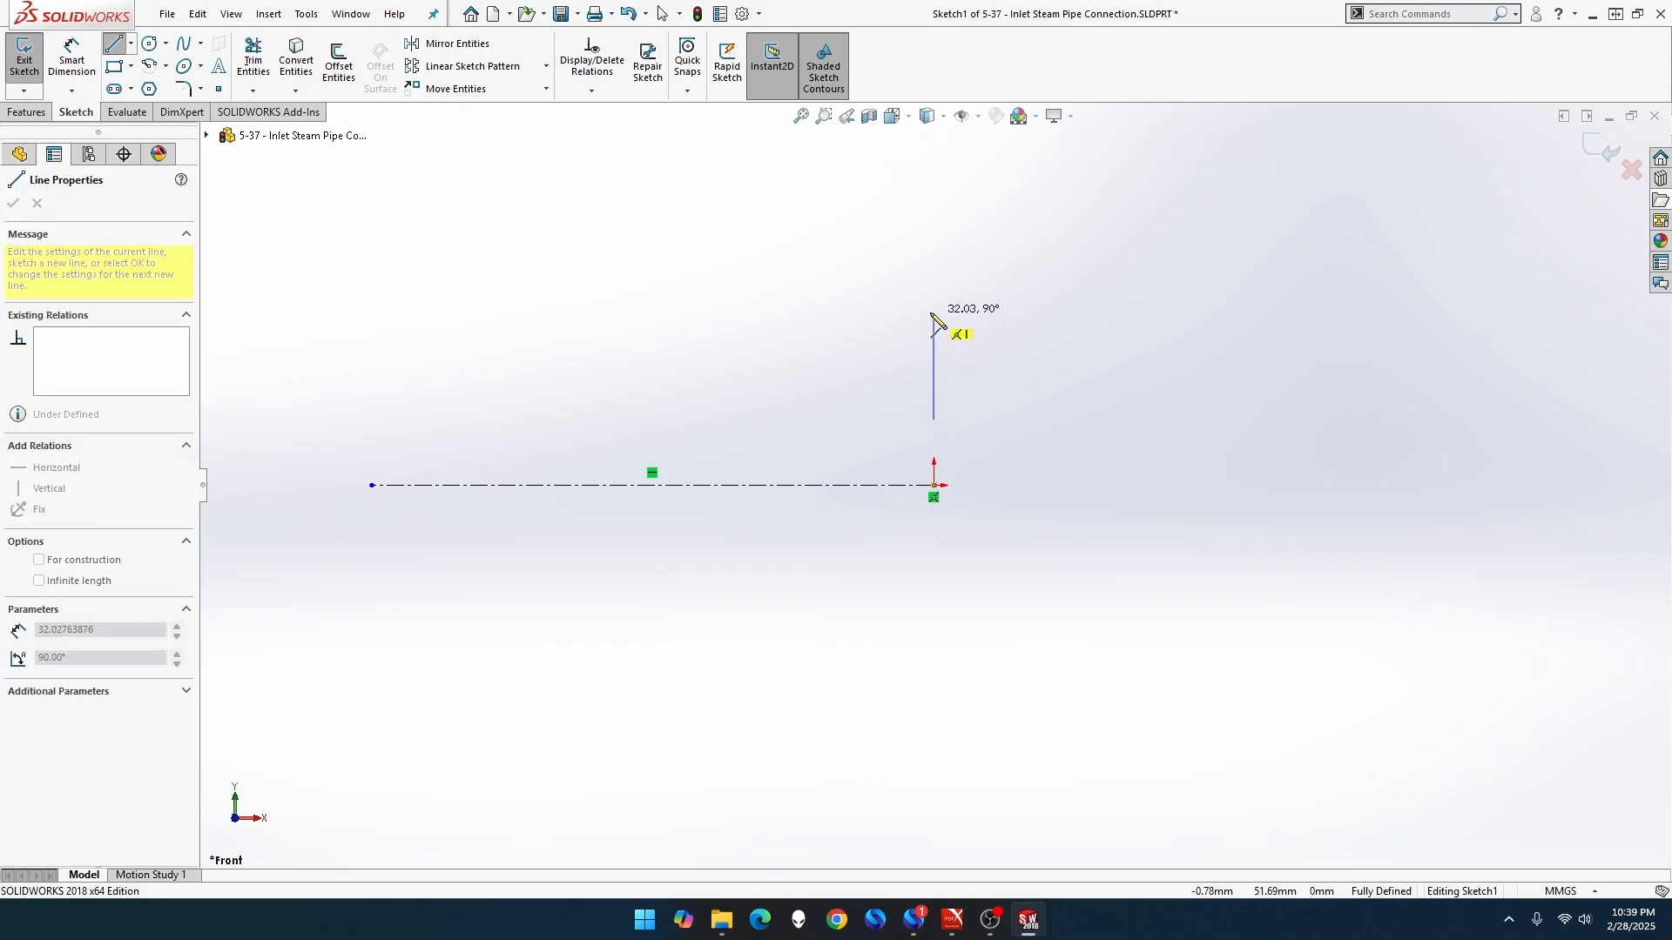
{"action": "left_click", "coordinate": [933, 290]}
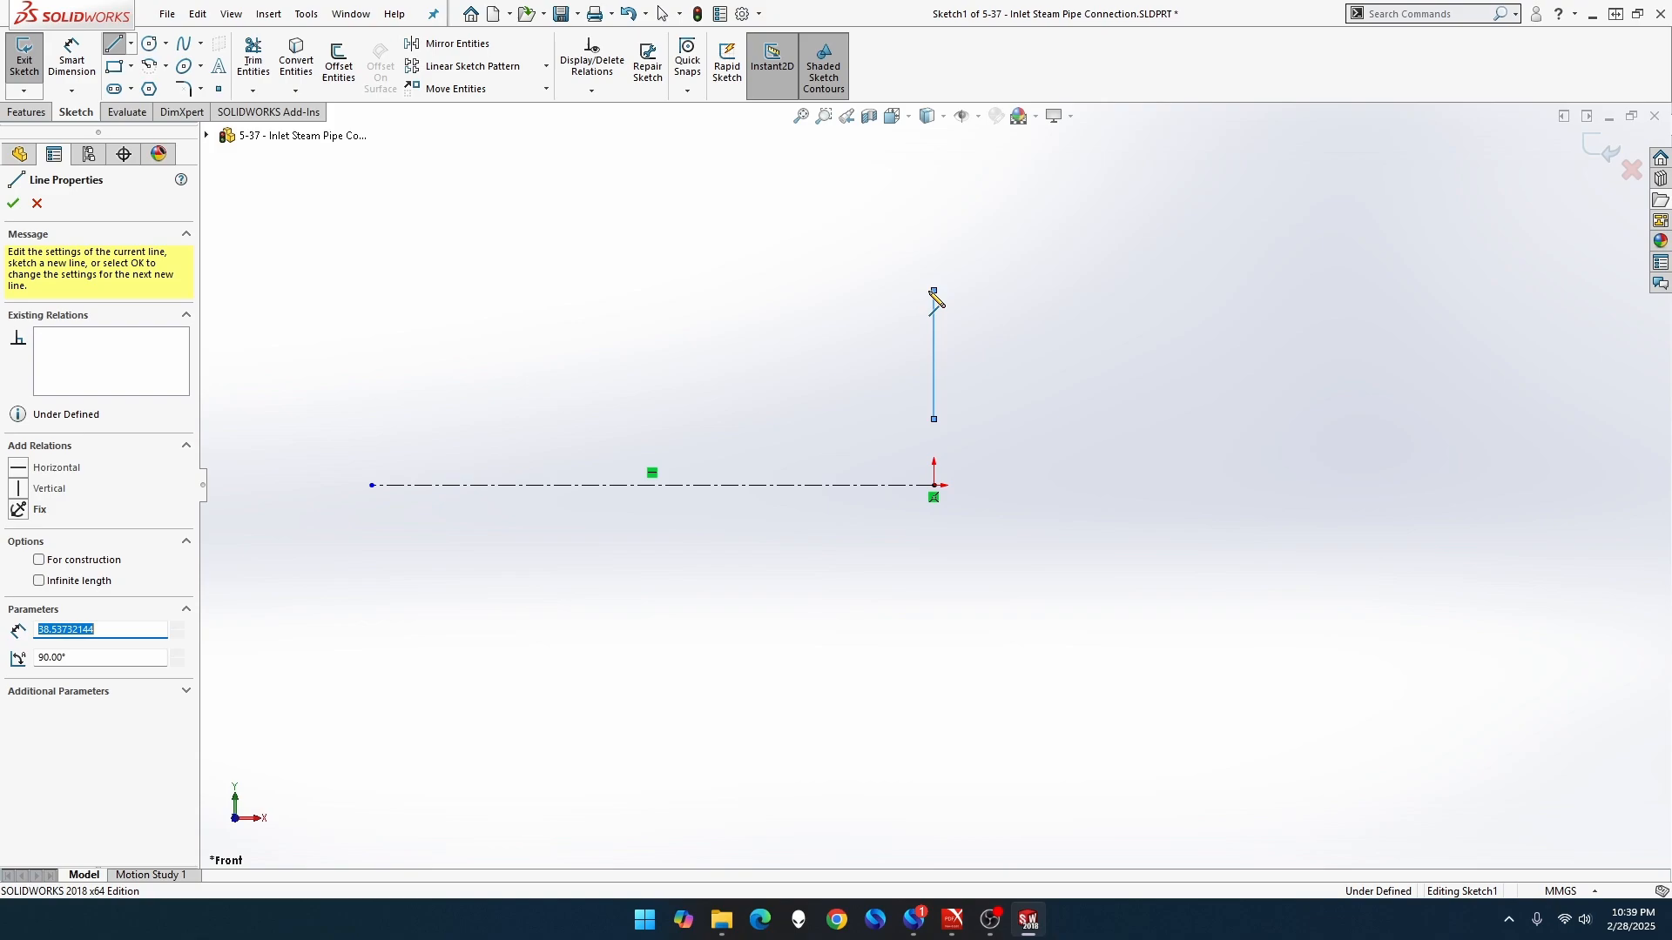
{"action": "left_click", "coordinate": [884, 283]}
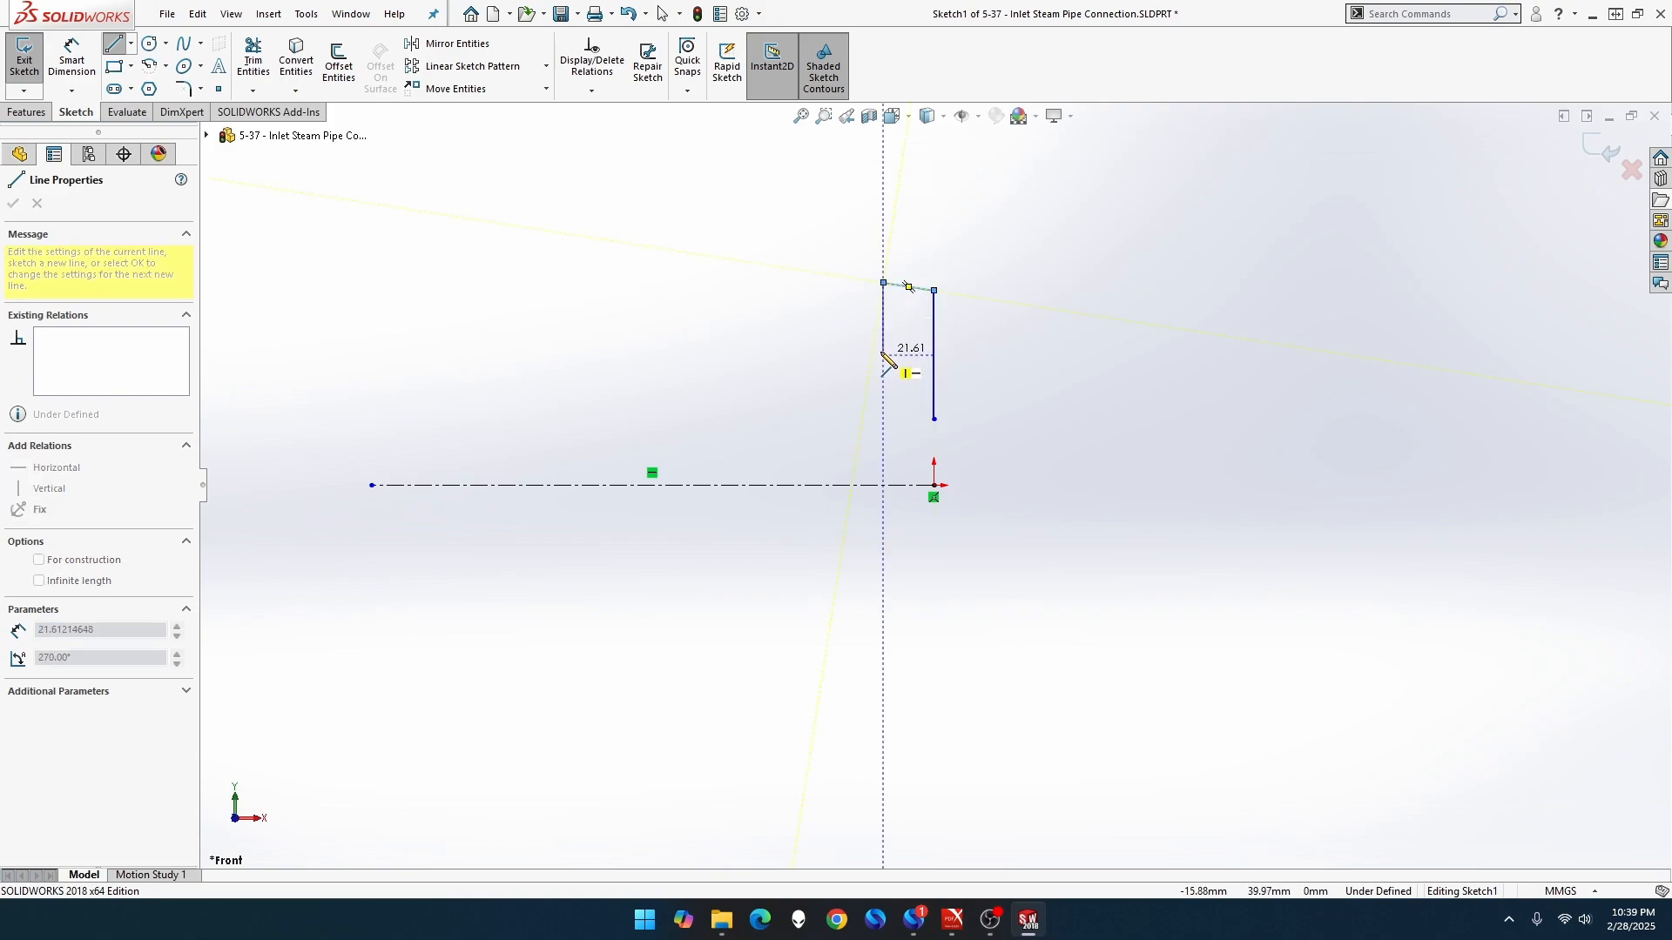
{"action": "left_click", "coordinate": [884, 355]}
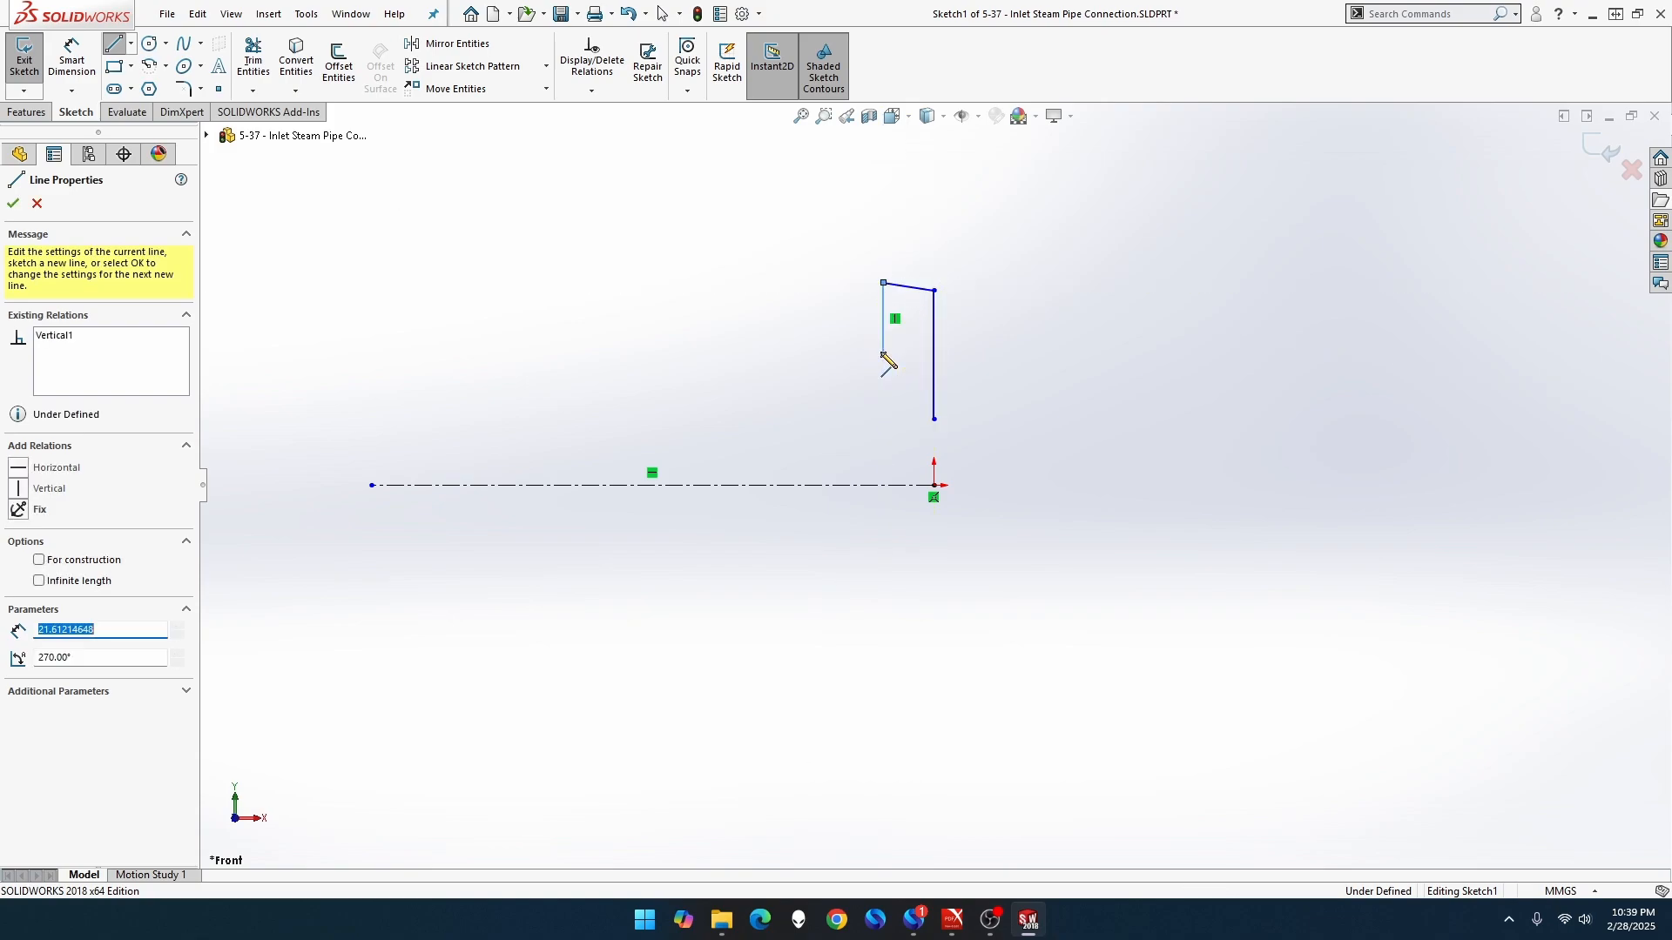
{"action": "left_click", "coordinate": [758, 354]}
{"action": "left_click", "coordinate": [759, 368]}
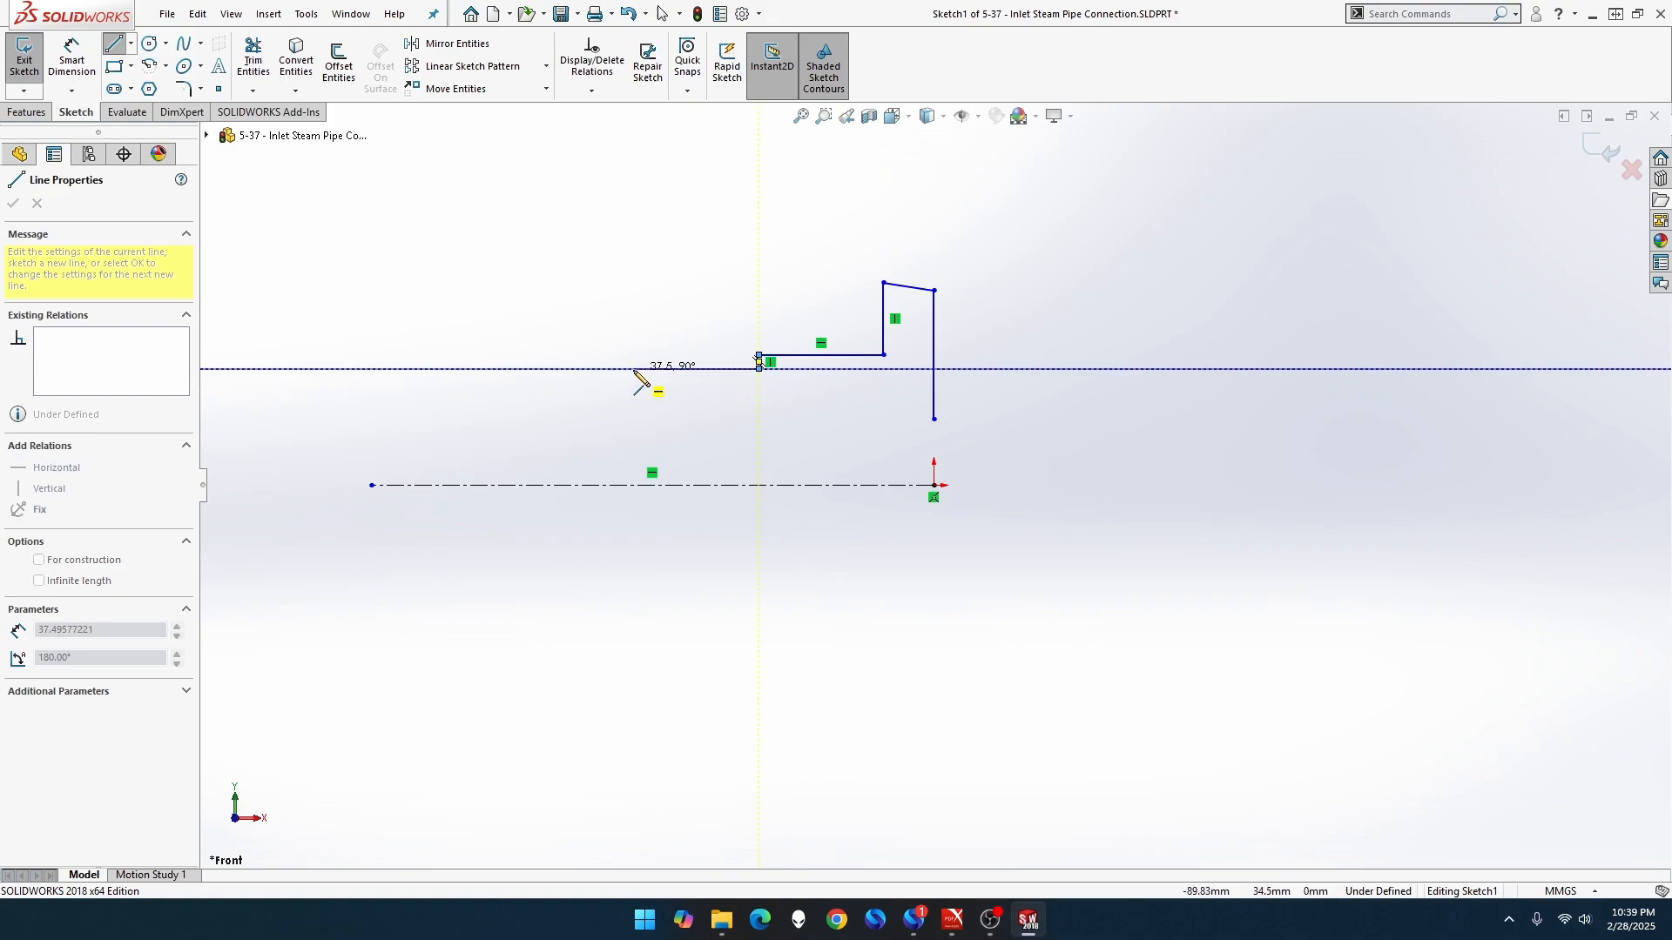
{"action": "left_click", "coordinate": [574, 369]}
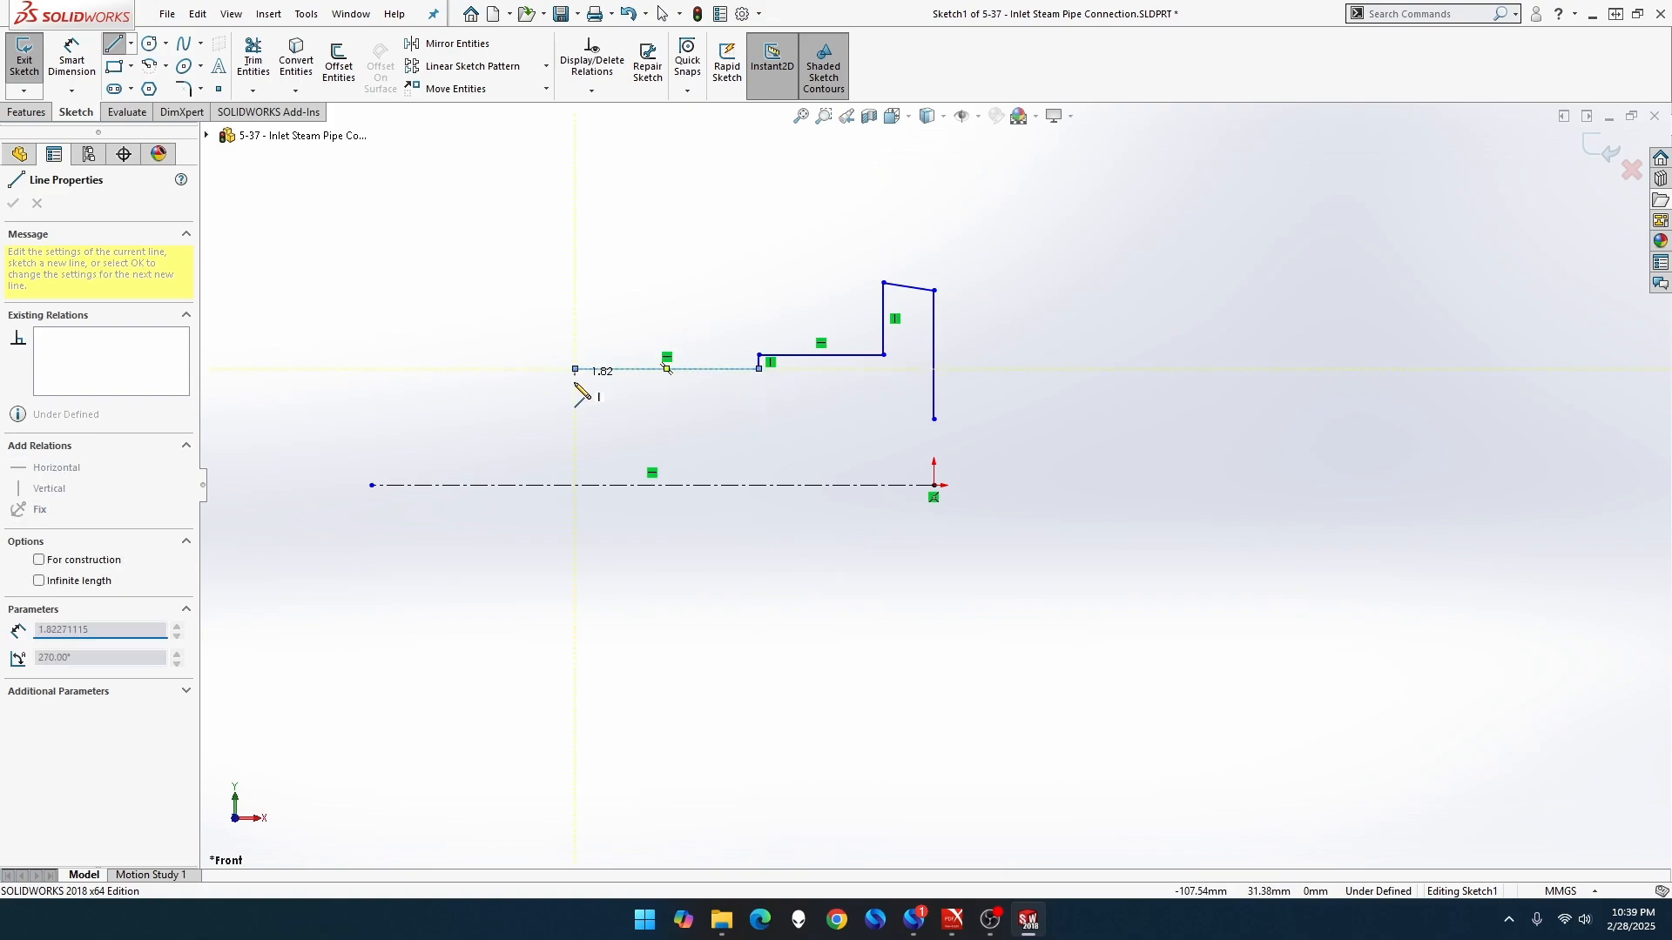
{"action": "left_click", "coordinate": [575, 443]}
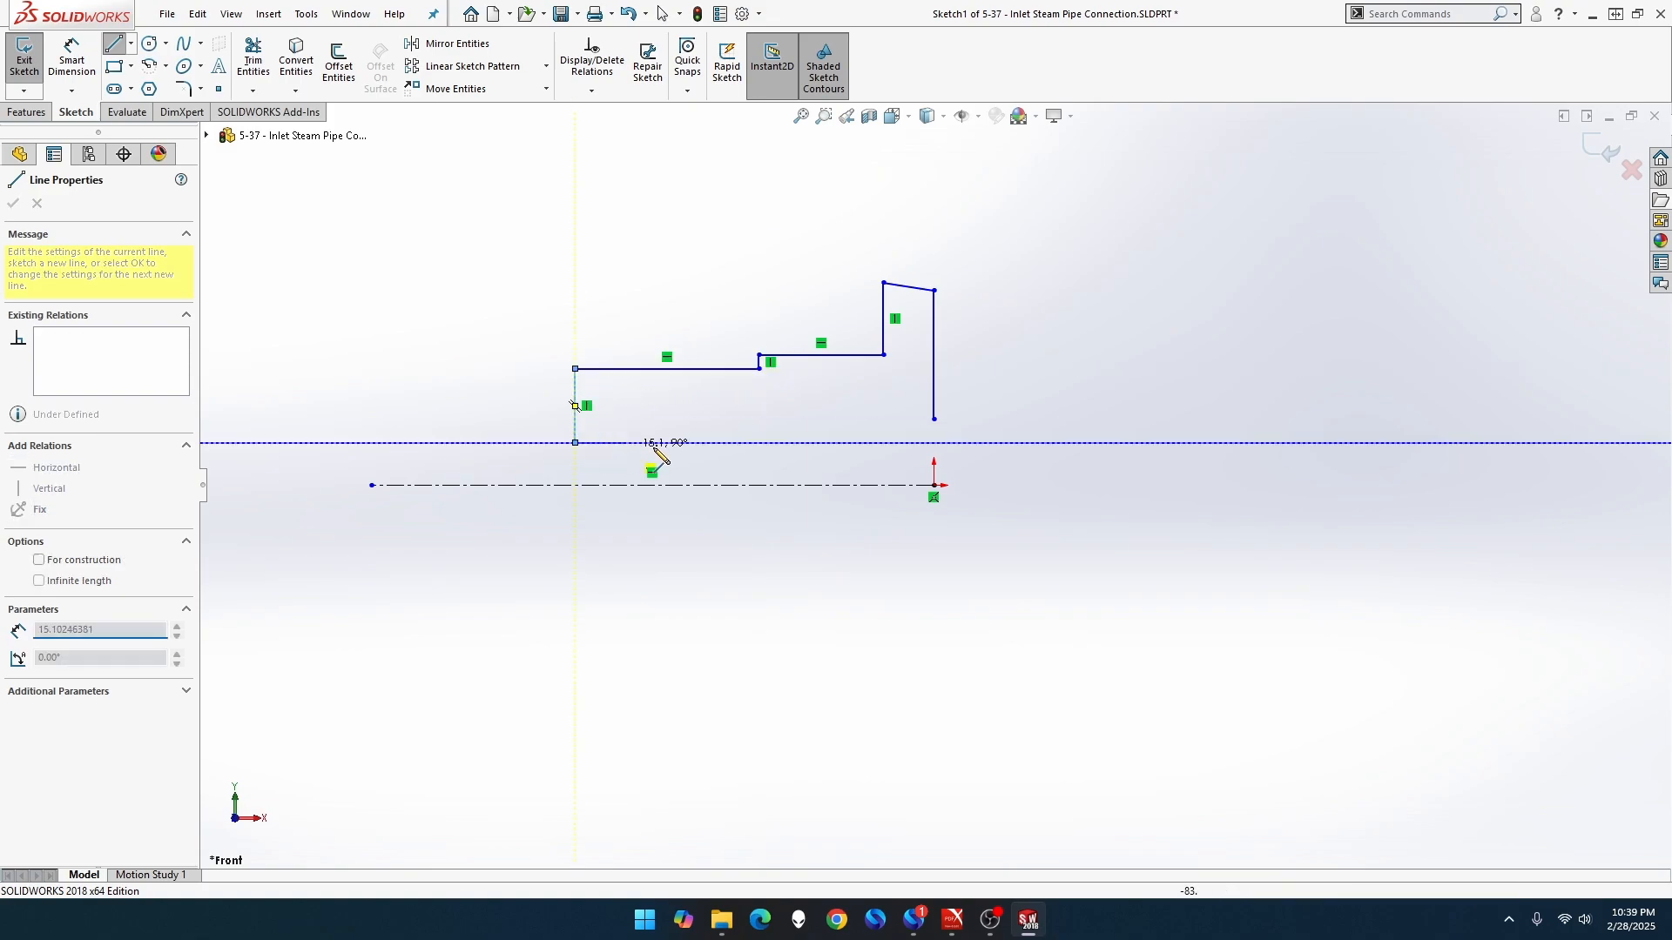
{"action": "left_click", "coordinate": [934, 444]}
{"action": "key", "text": "Escape"}
Merge the two open endpoints at the profile's lower right corner to close the outline
{"action": "left_click", "coordinate": [933, 442]}
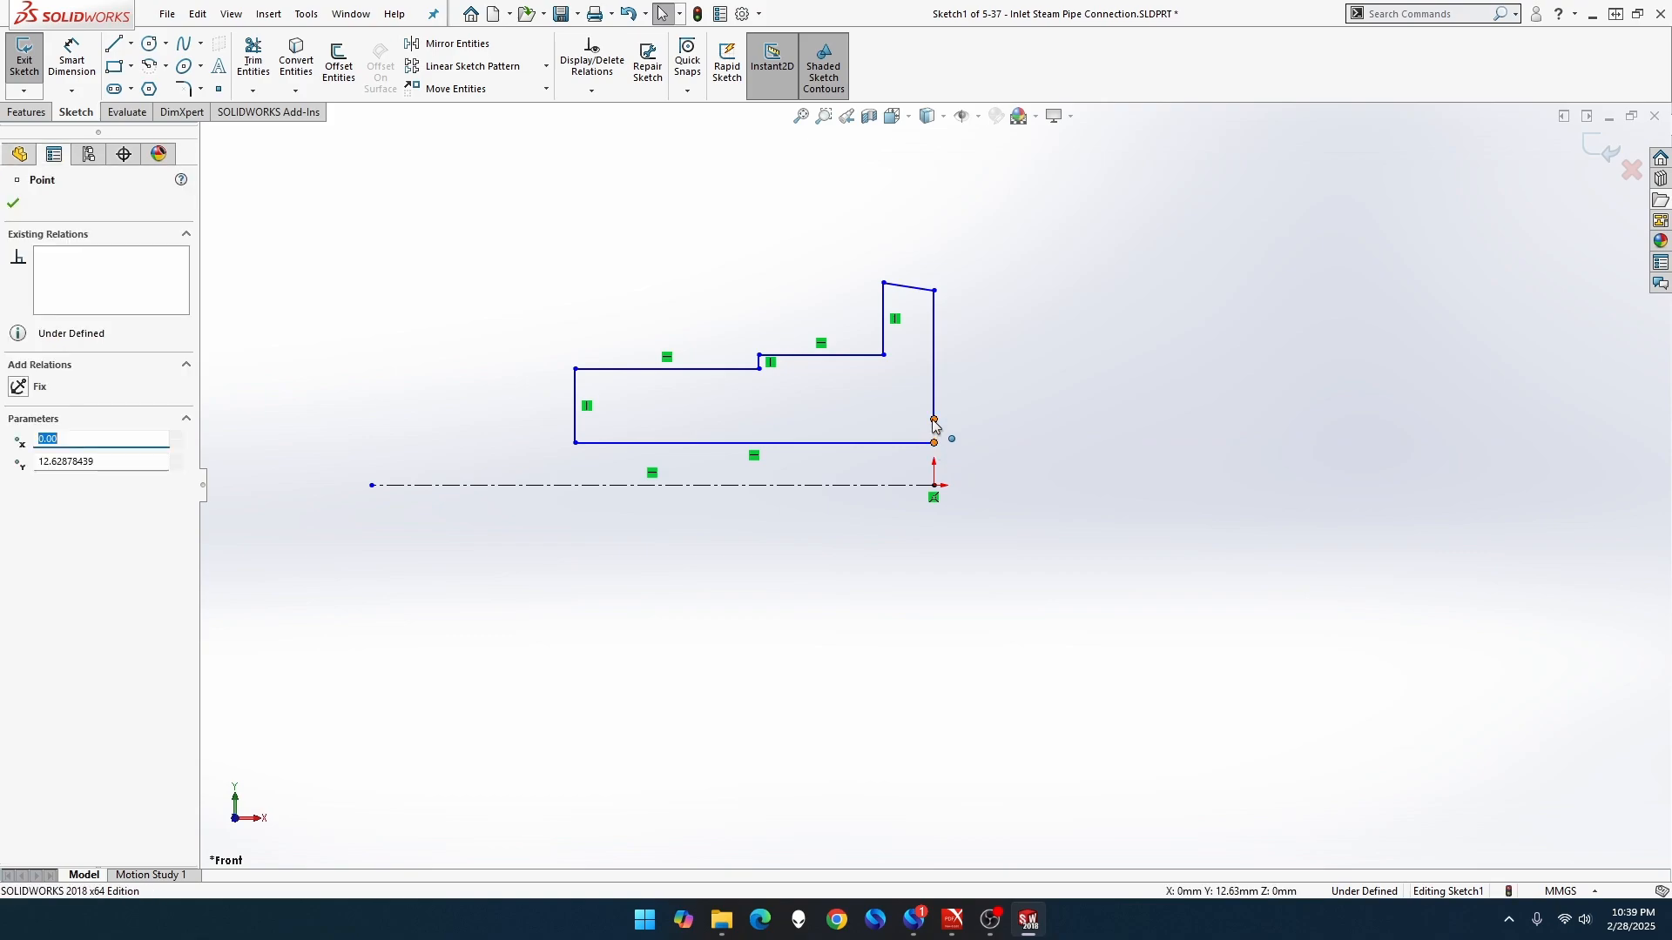
{"action": "left_click", "coordinate": [933, 419], "text": "ctrl"}
{"action": "left_click", "coordinate": [1062, 342]}
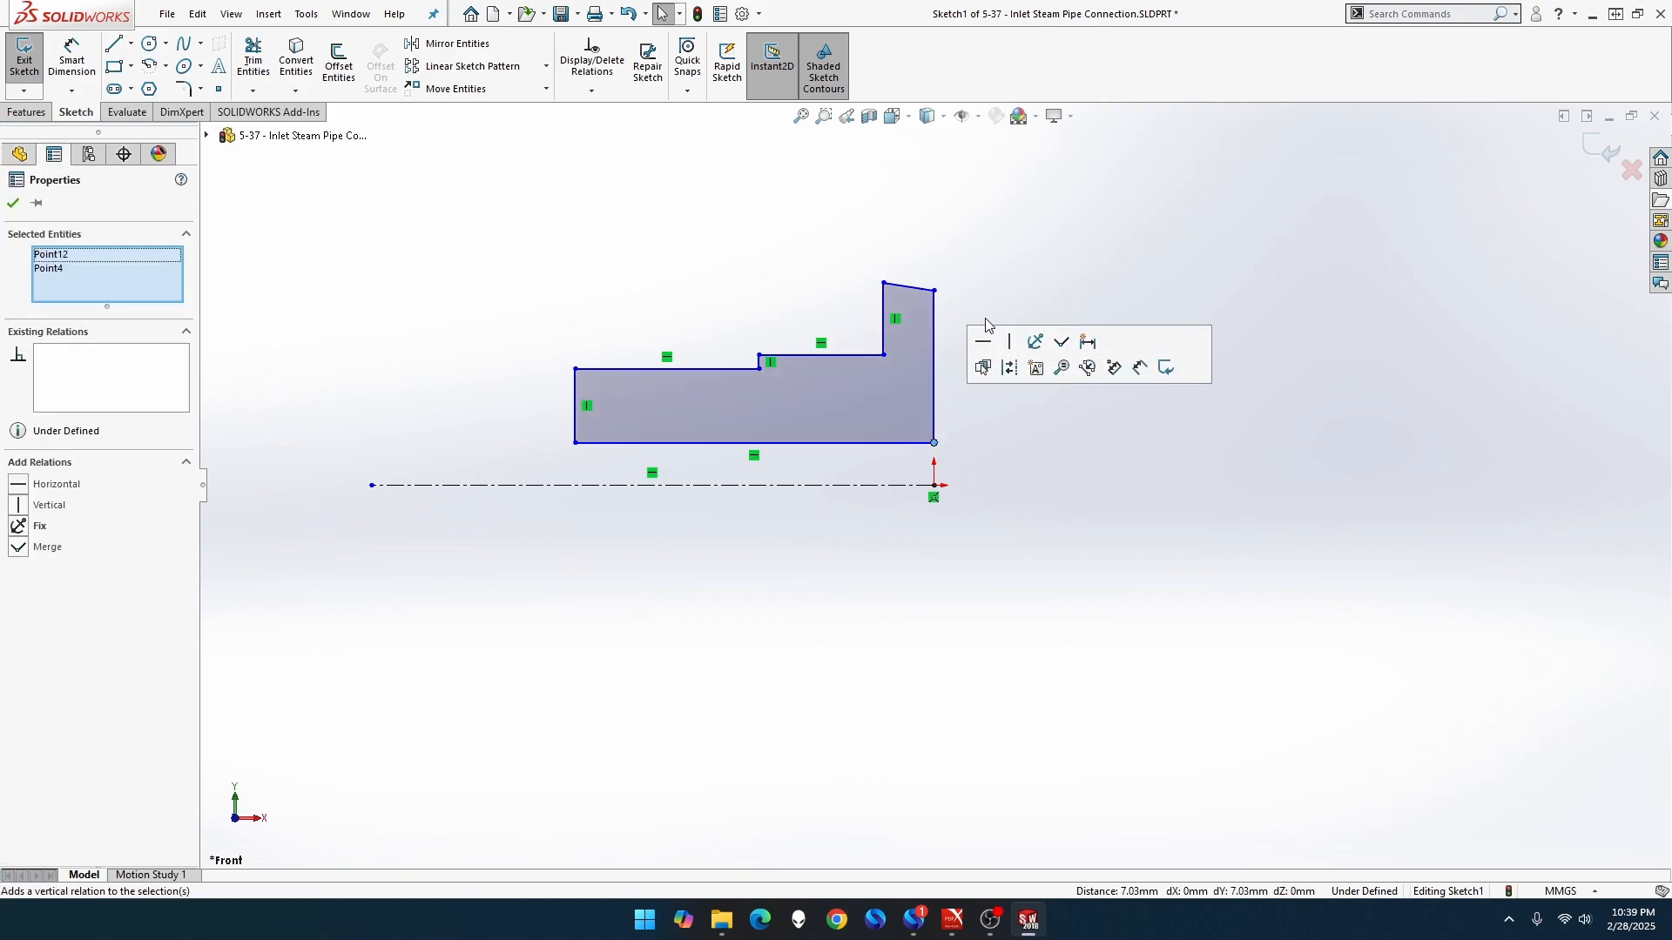
Make the flange's slanted top edge horizontal and its right end edge vertical
{"action": "left_click", "coordinate": [922, 288]}
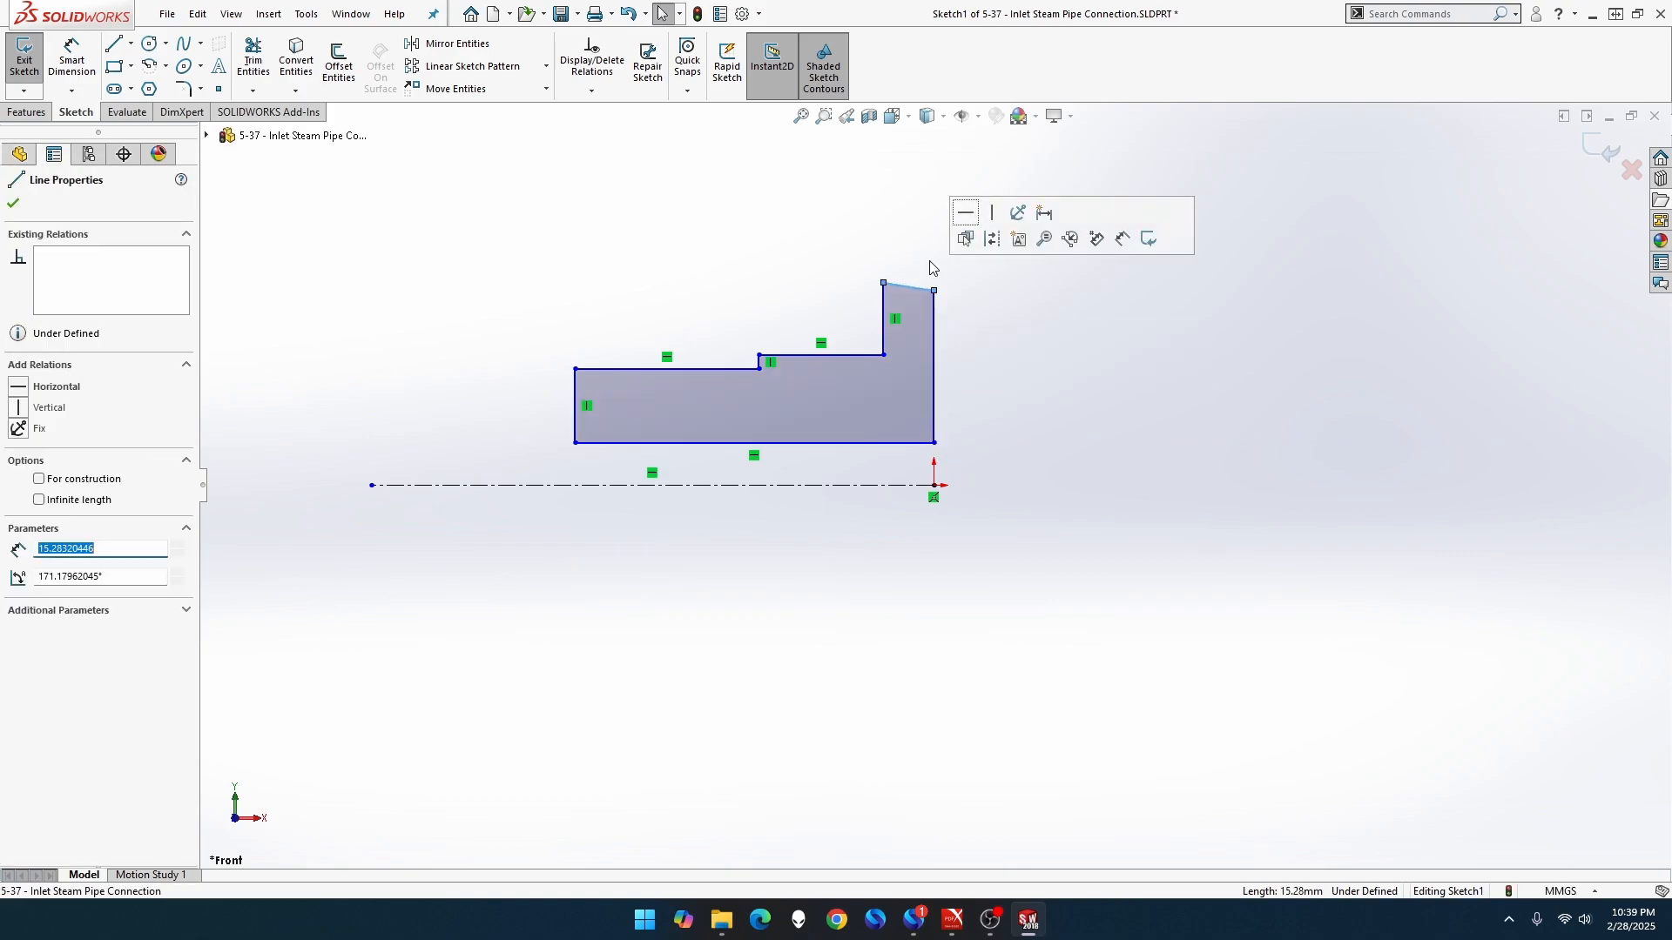
{"action": "left_click", "coordinate": [966, 213]}
{"action": "left_click", "coordinate": [952, 380]}
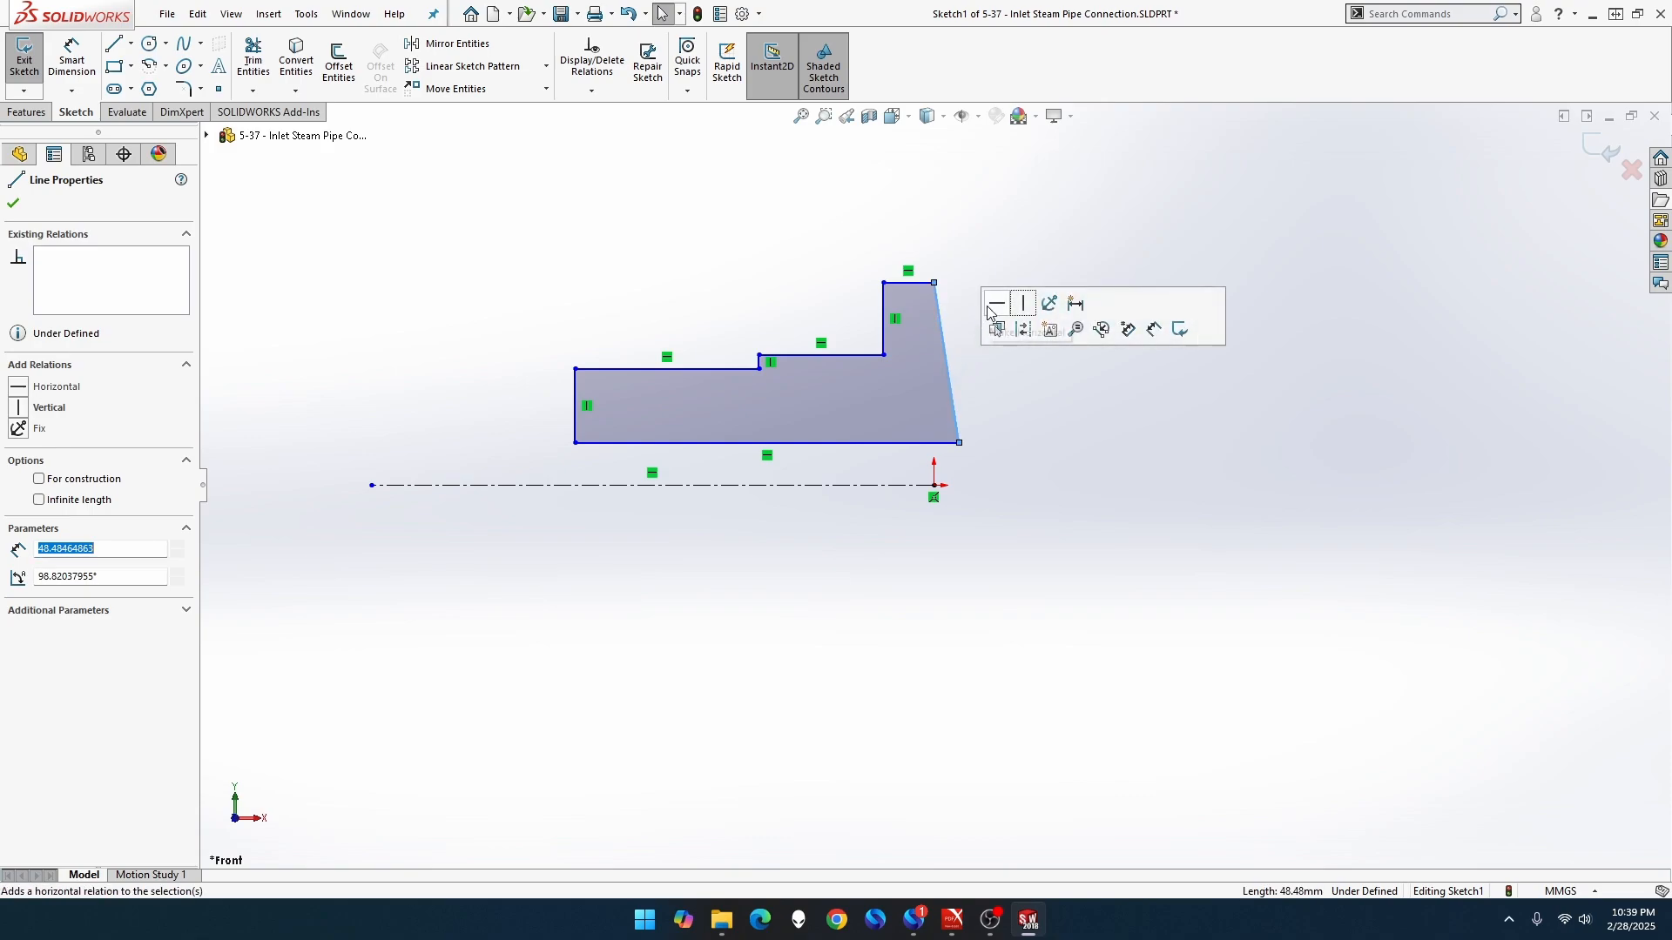
{"action": "left_click", "coordinate": [1023, 303]}
{"action": "left_click", "coordinate": [988, 367]}
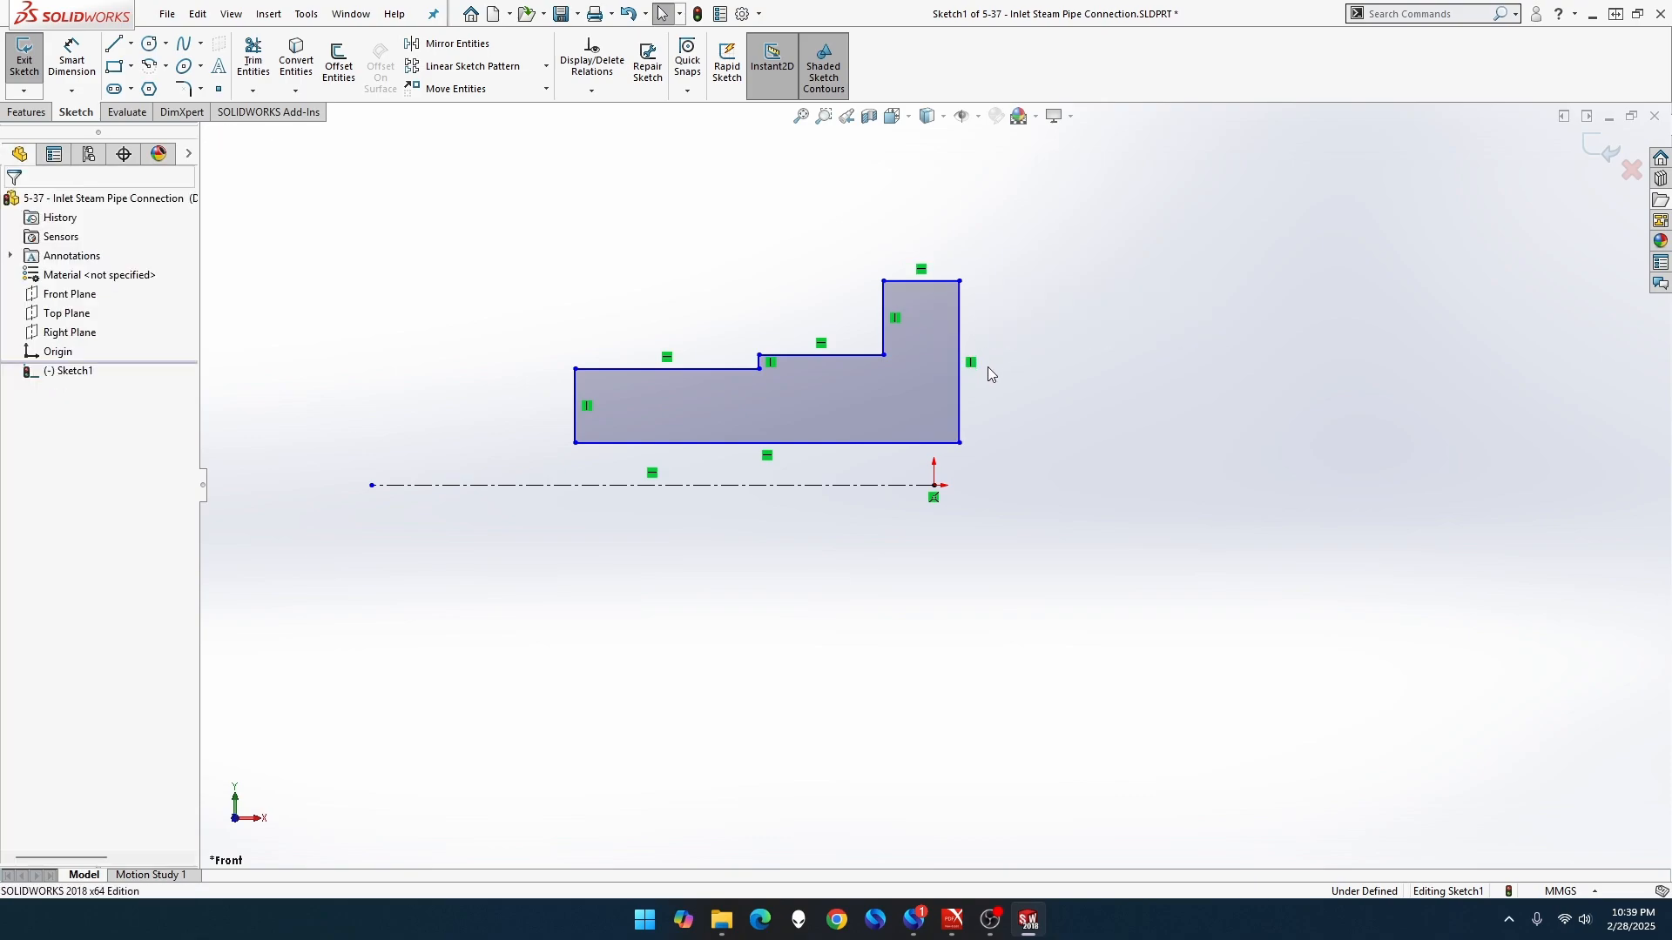
Align the profile's lower right corner vertically with the origin
{"action": "left_click", "coordinate": [960, 443]}
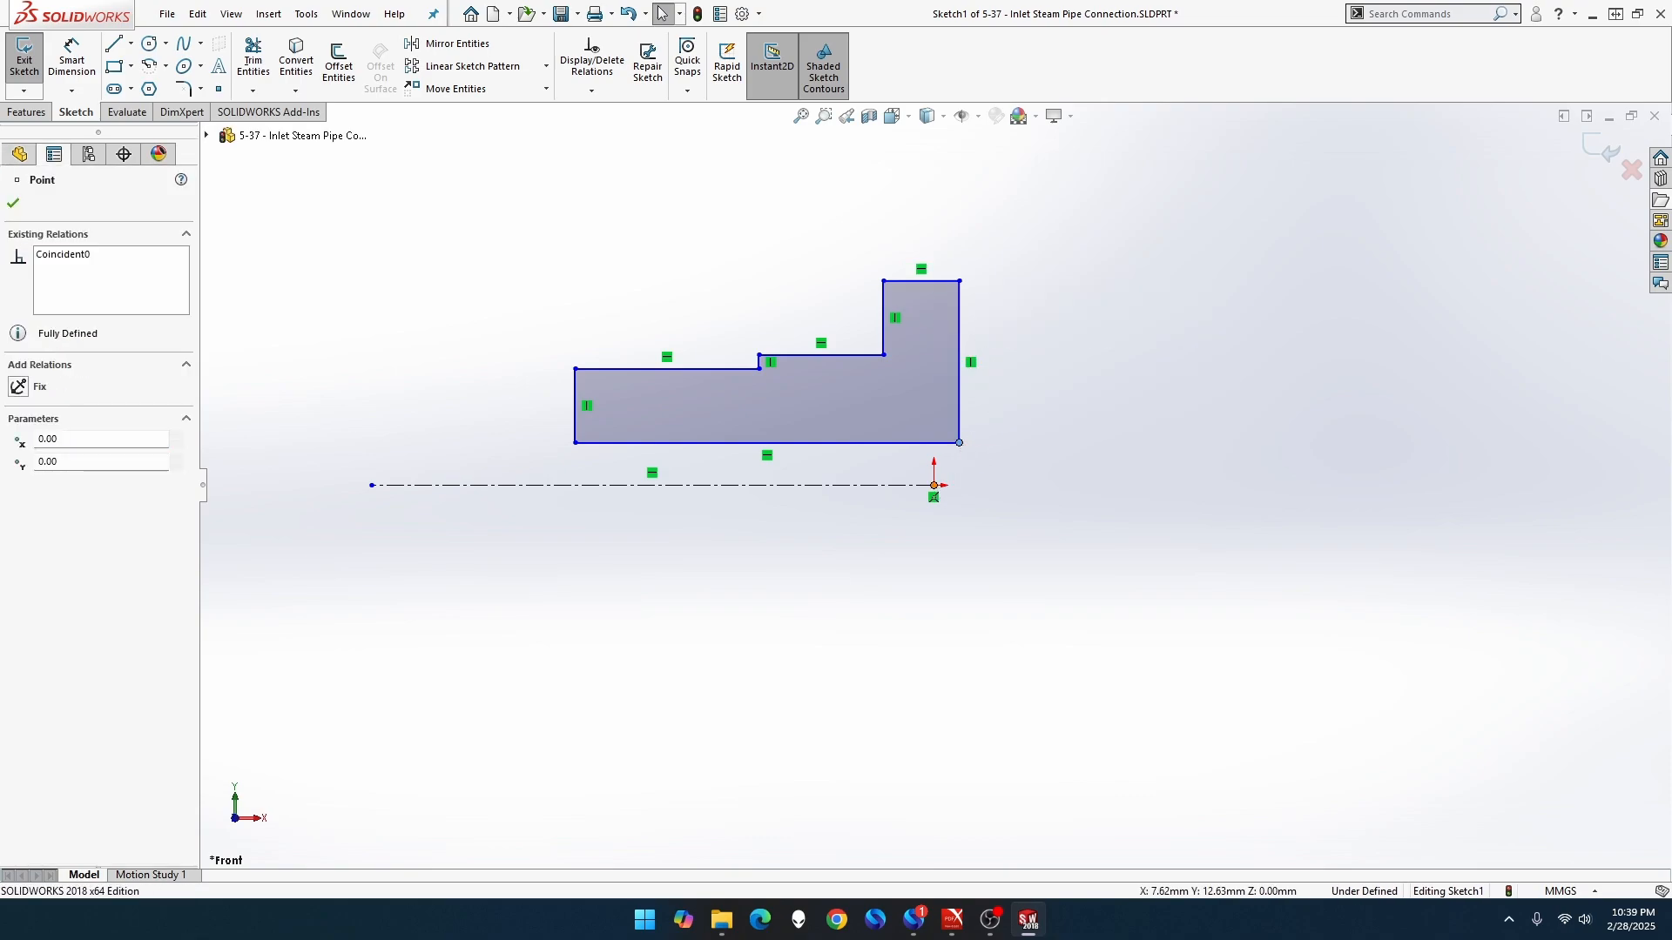
{"action": "left_click", "coordinate": [935, 485], "text": "ctrl"}
{"action": "left_click", "coordinate": [1015, 409]}
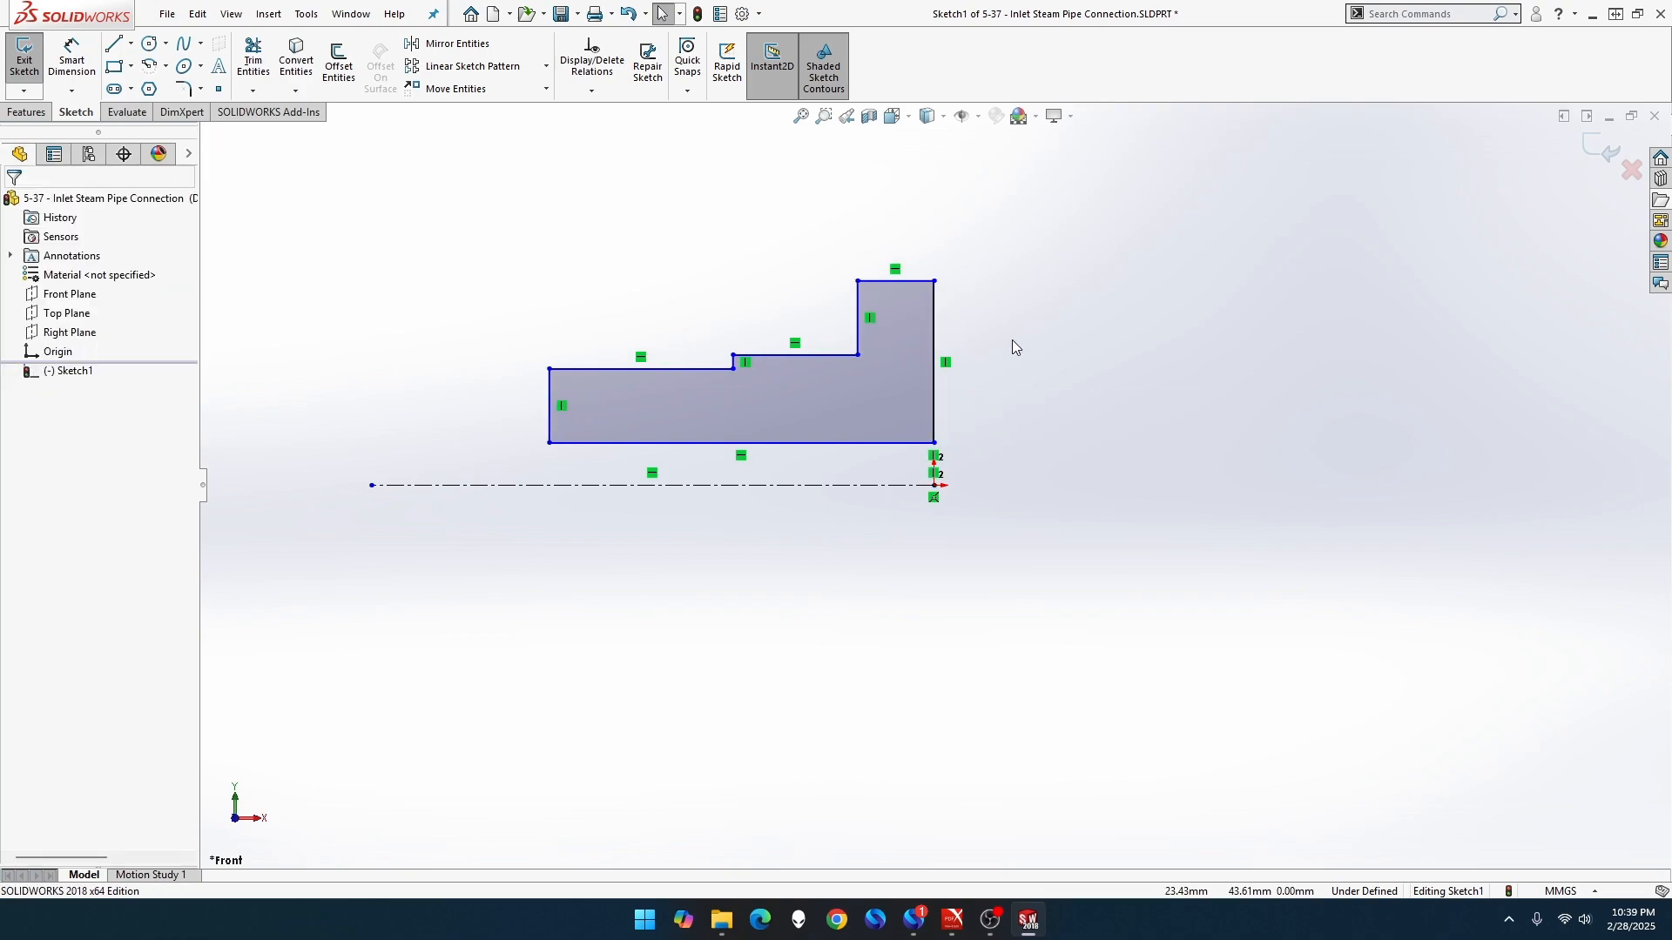
Dimension the bore edge across the centerline as a 12 mm diameter
{"action": "left_click", "coordinate": [71, 58]}
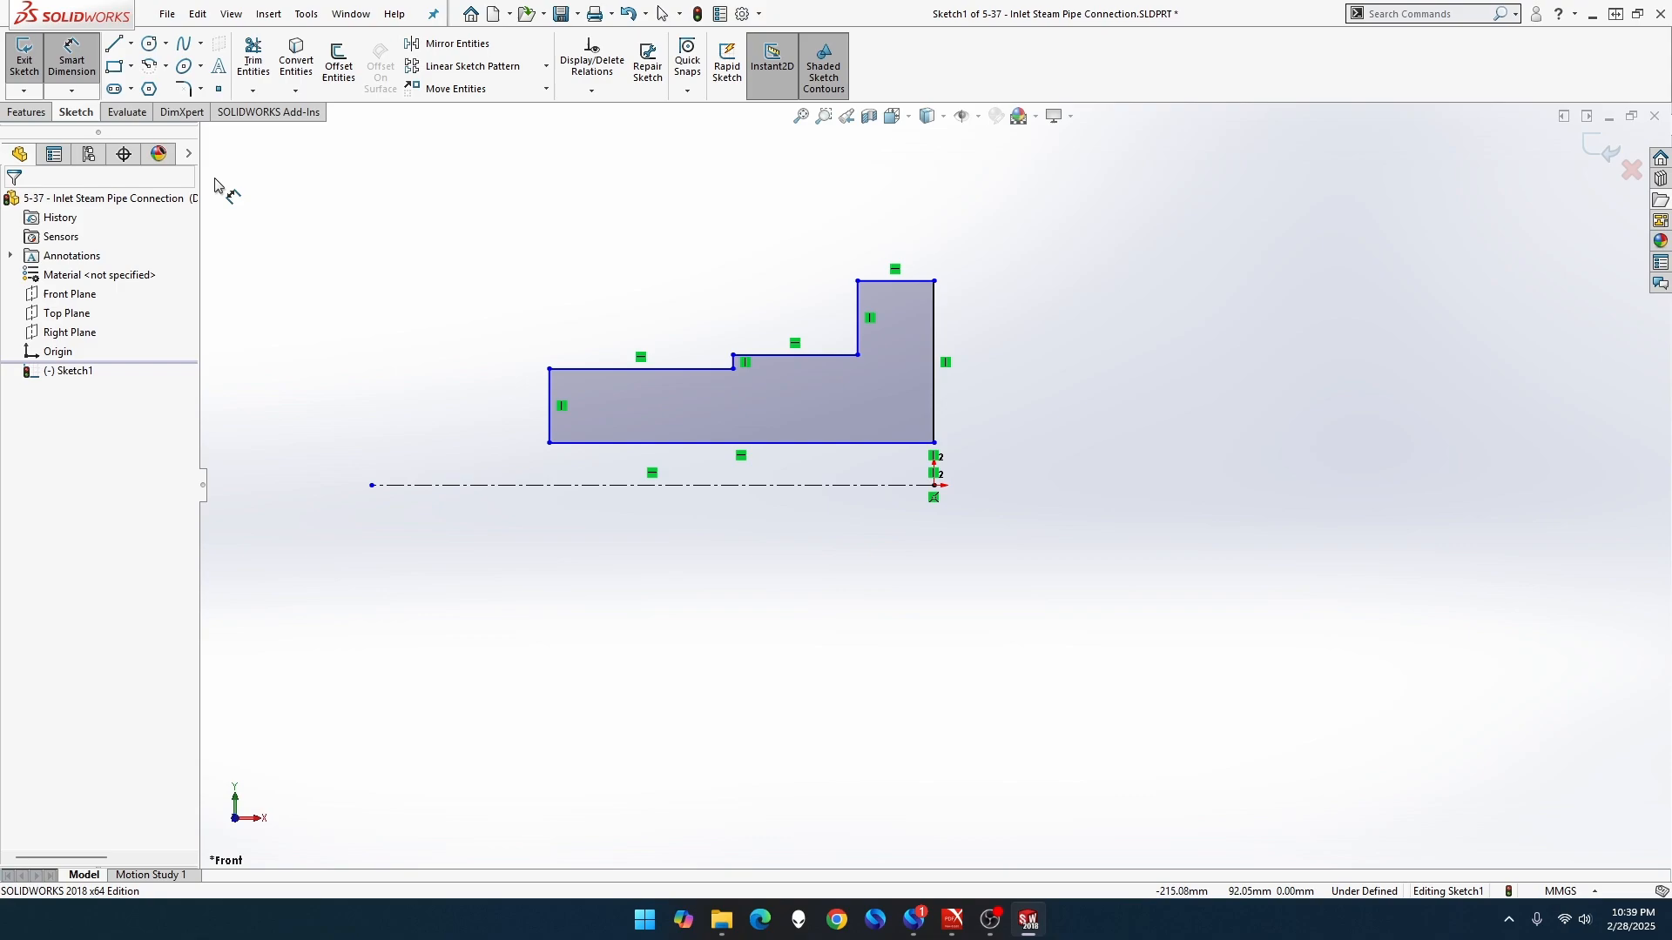
{"action": "left_click", "coordinate": [759, 444]}
{"action": "left_click", "coordinate": [775, 485]}
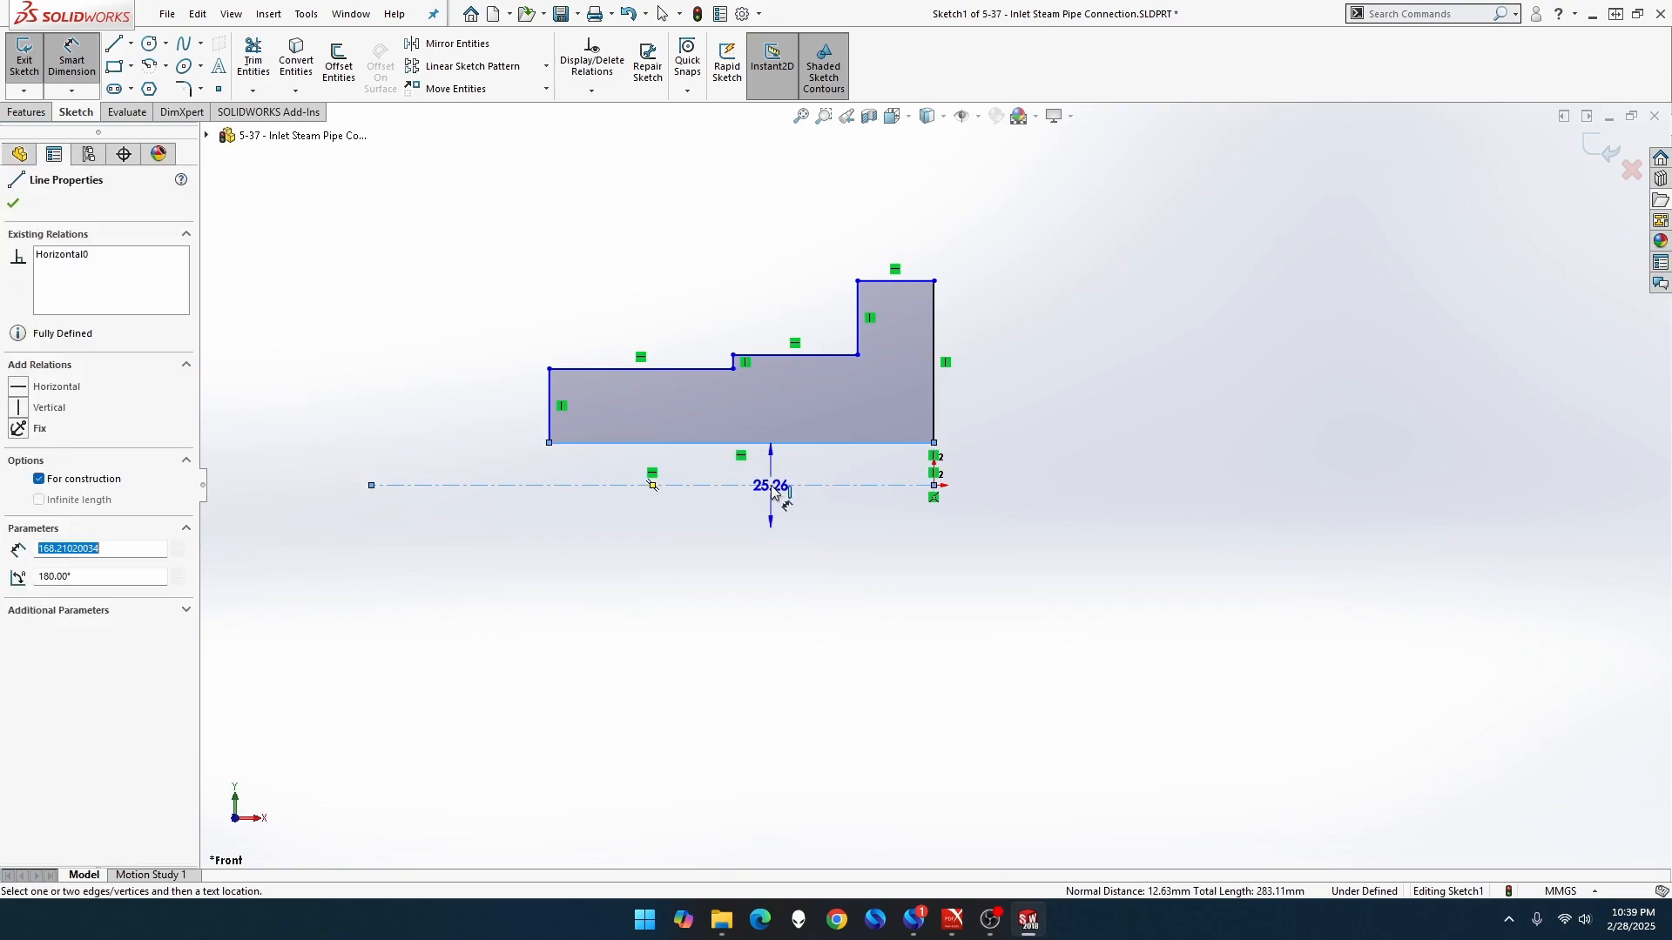
{"action": "left_click", "coordinate": [827, 505]}
{"action": "type", "text": "12"}
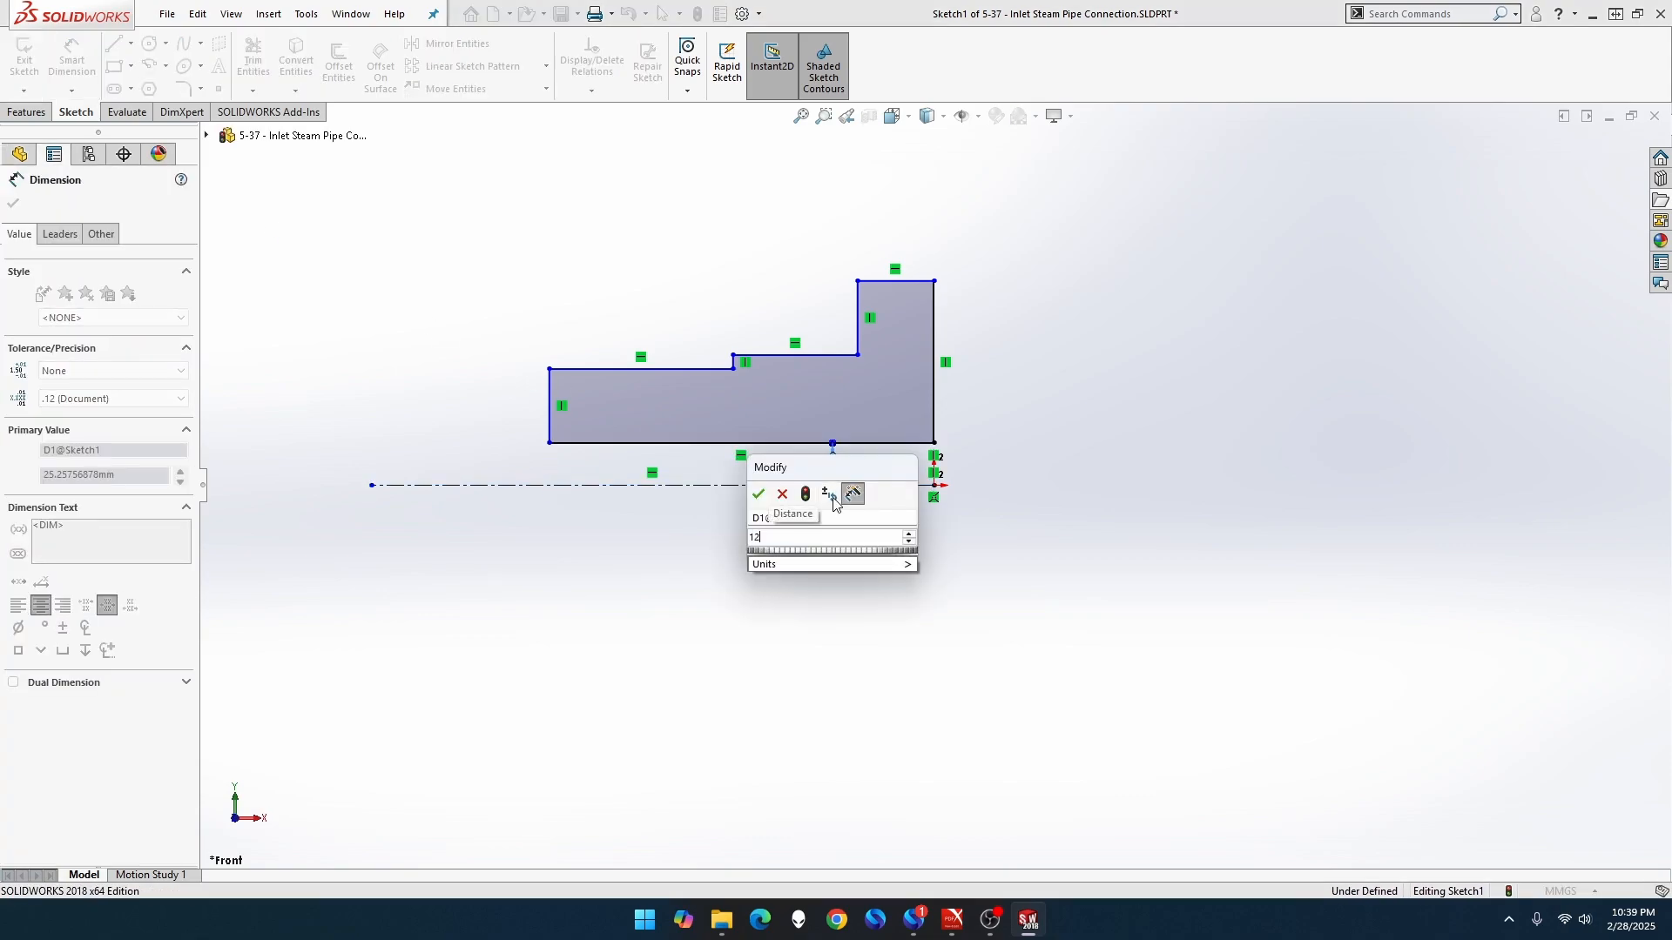
{"action": "key", "text": "Return"}
{"action": "key", "text": "Escape"}
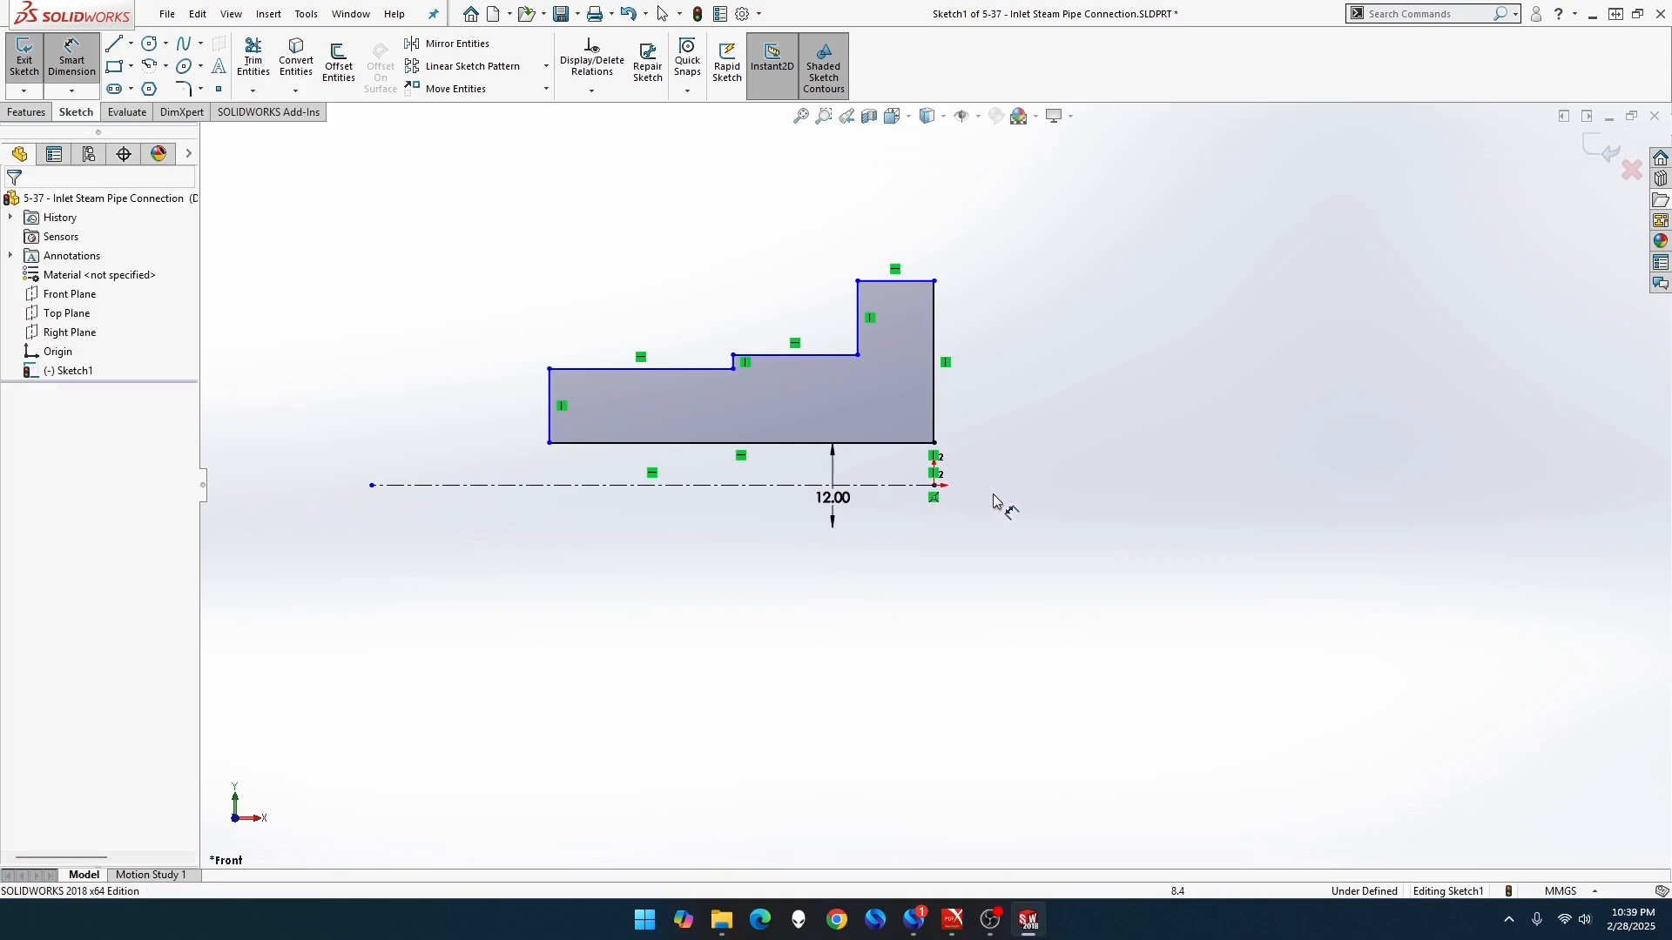
Reposition the 12 mm bore dimension to the left of the profile, beyond the centerline's end
{"action": "left_click_drag", "start_coordinate": [849, 501], "coordinate": [1054, 514]}
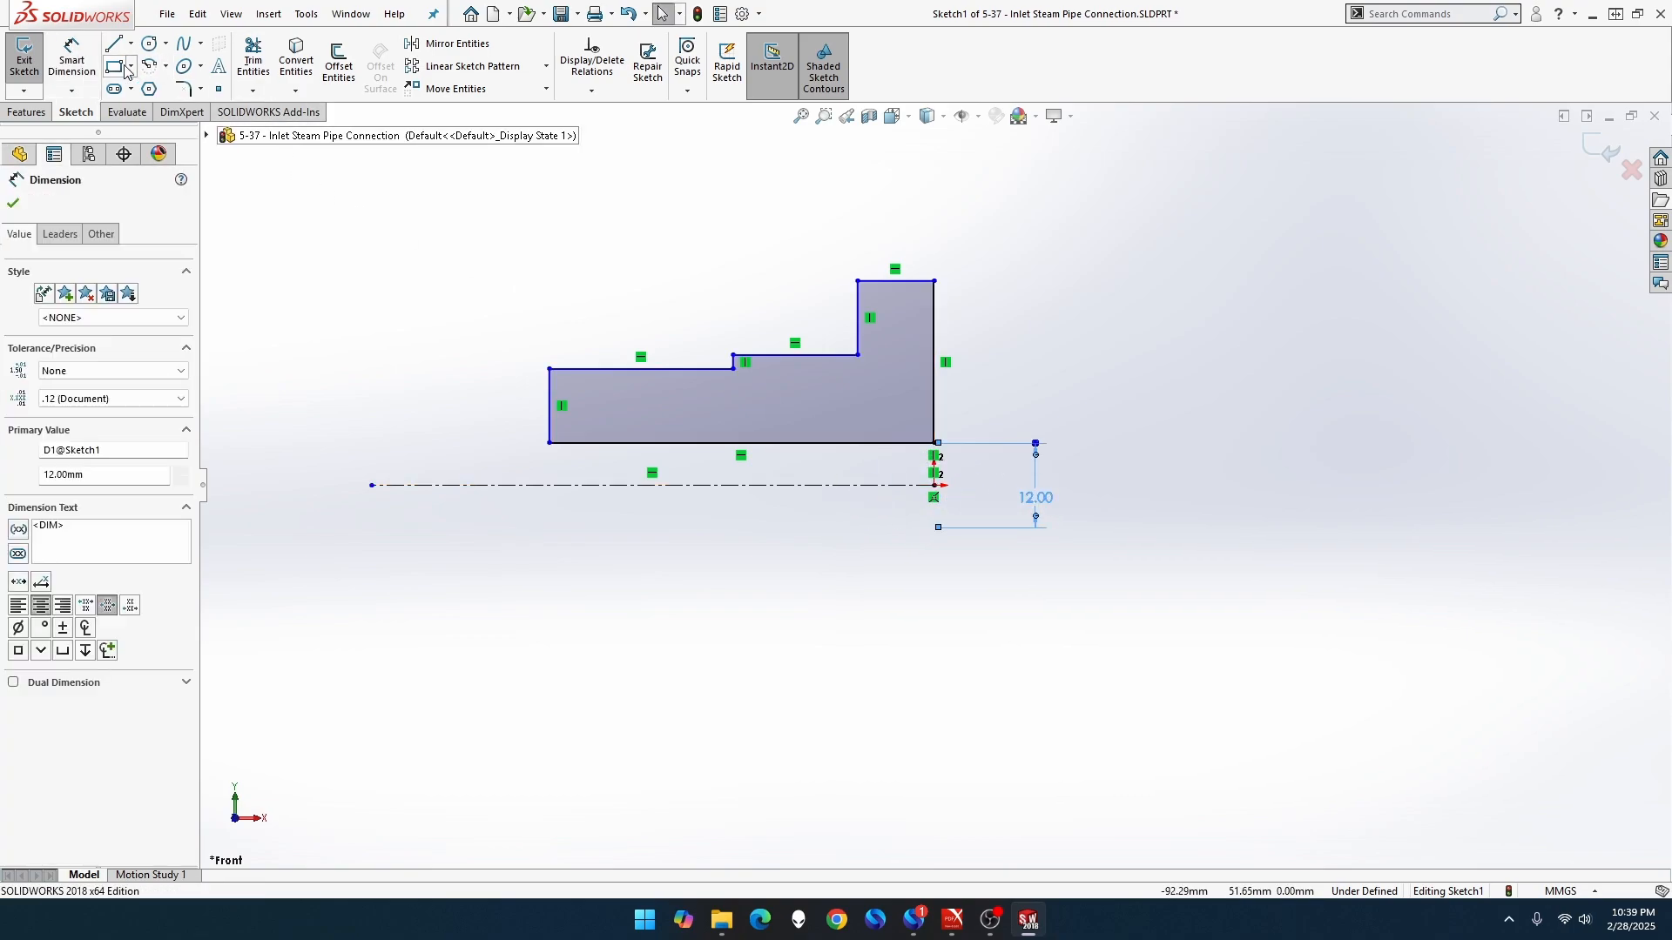
{"action": "left_click", "coordinate": [84, 73]}
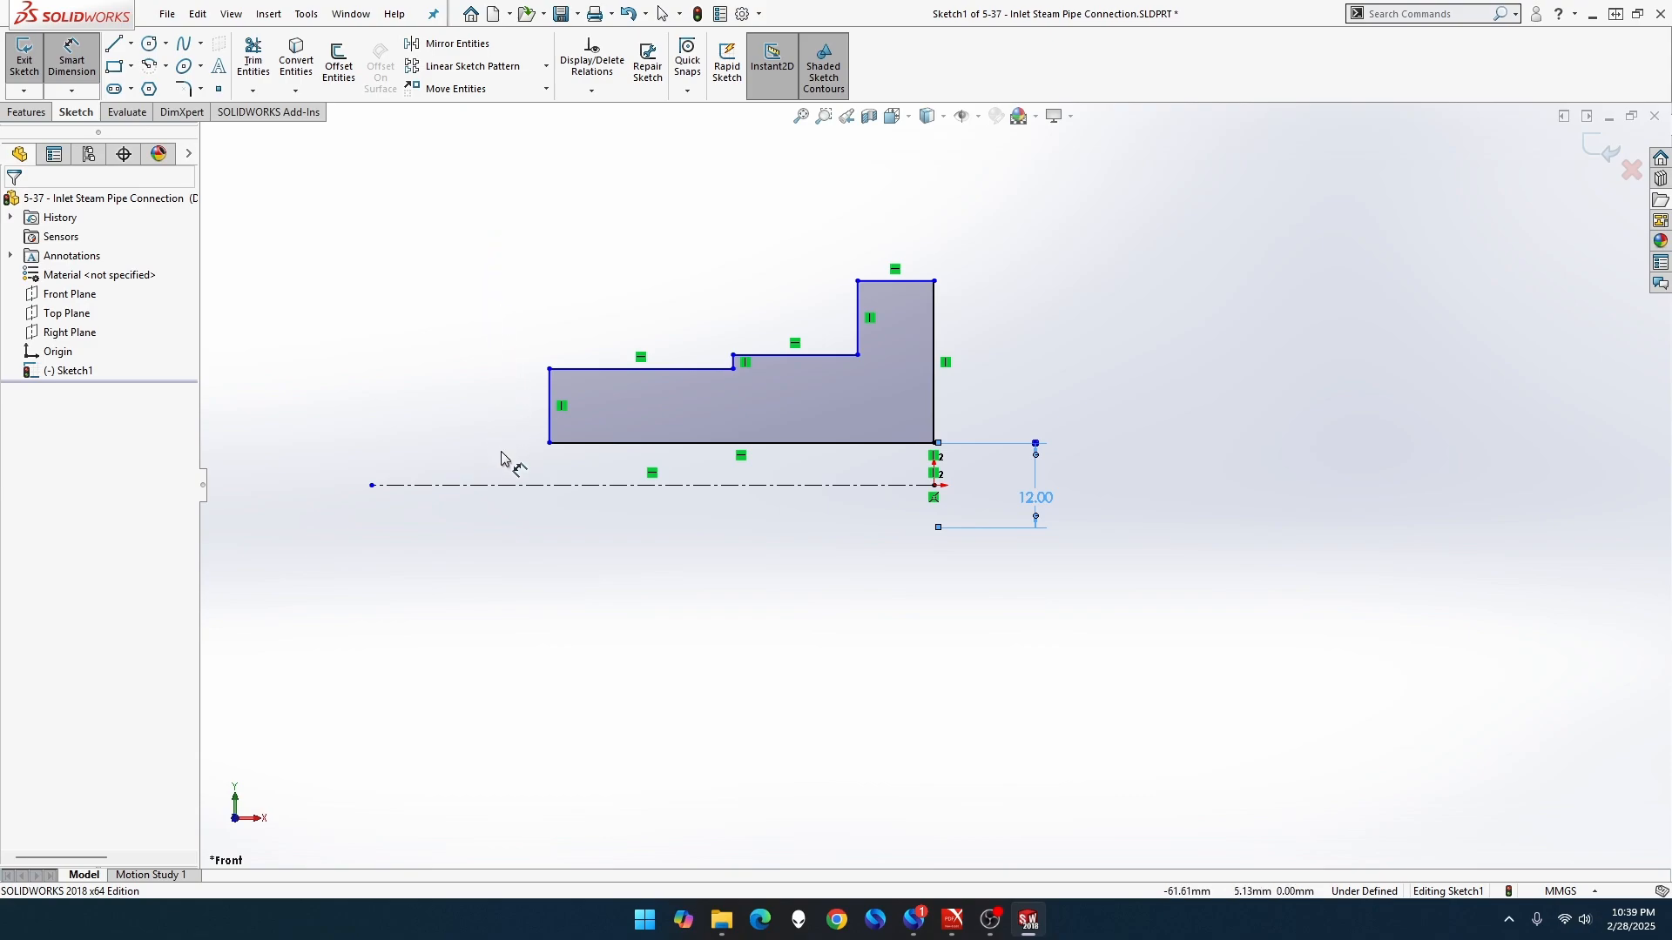
{"action": "key", "text": "Escape"}
{"action": "mouse_move", "coordinate": [1036, 497]}
{"action": "left_mouse_down"}
{"action": "mouse_move", "coordinate": [367, 443]}
{"action": "mouse_move", "coordinate": [291, 455]}
{"action": "mouse_move", "coordinate": [281, 478]}
{"action": "left_mouse_up"}
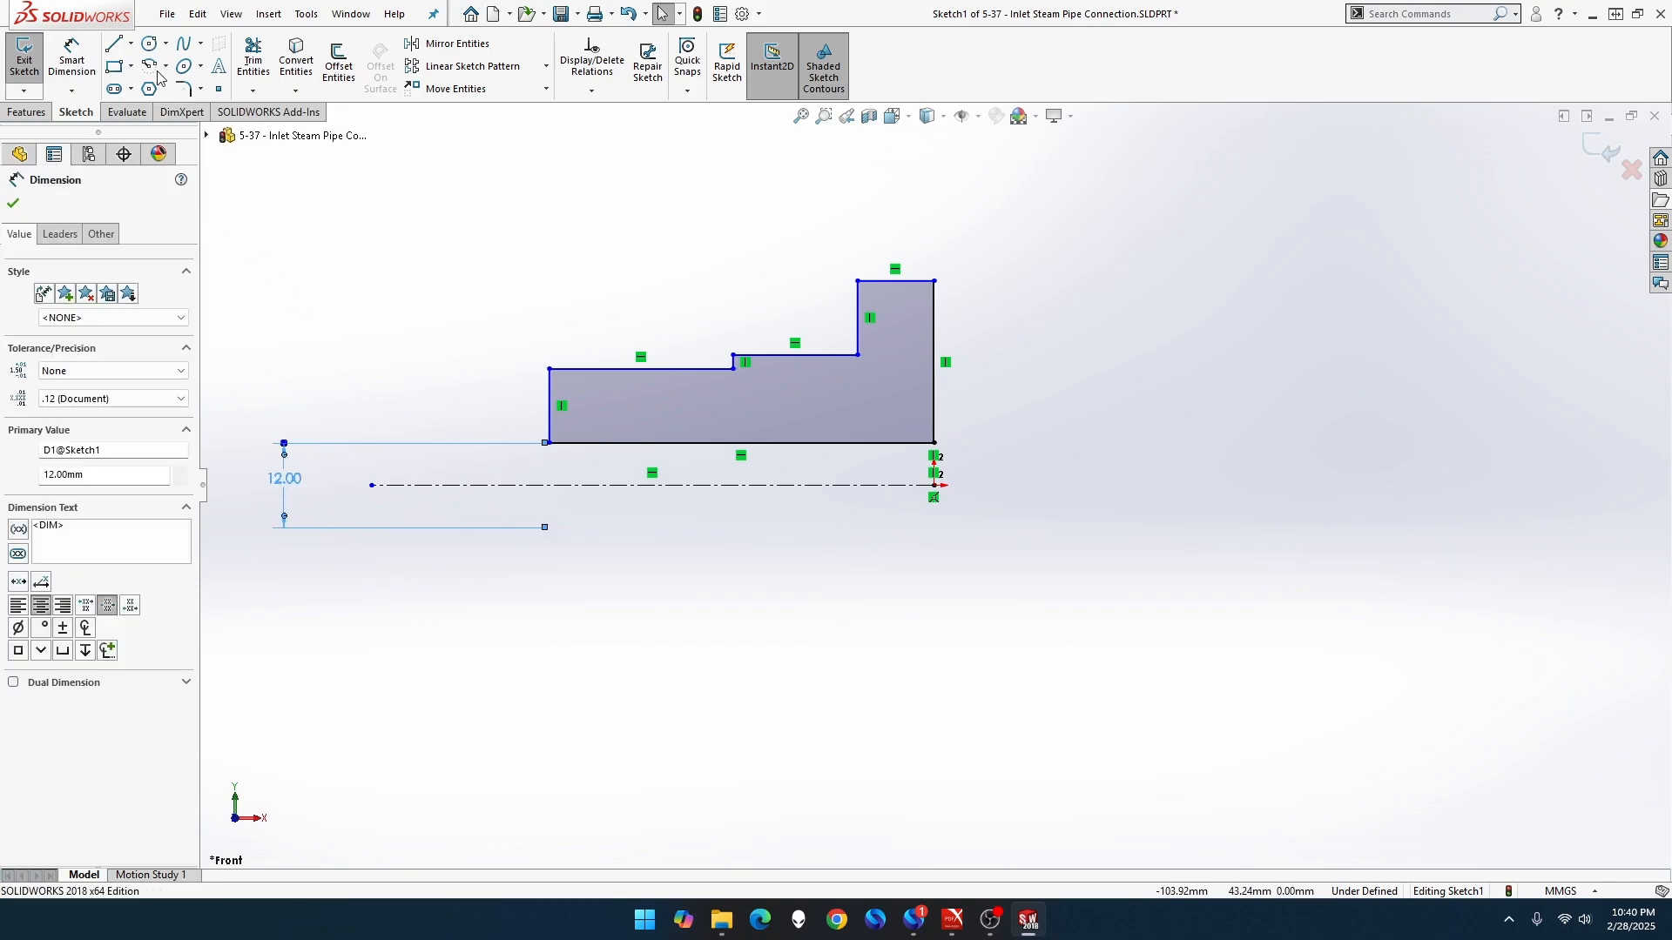
Dimension the top edge of the leftmost section across the centerline as a 29 mm diameter, placed beside the bore dimension
{"action": "left_click", "coordinate": [69, 54]}
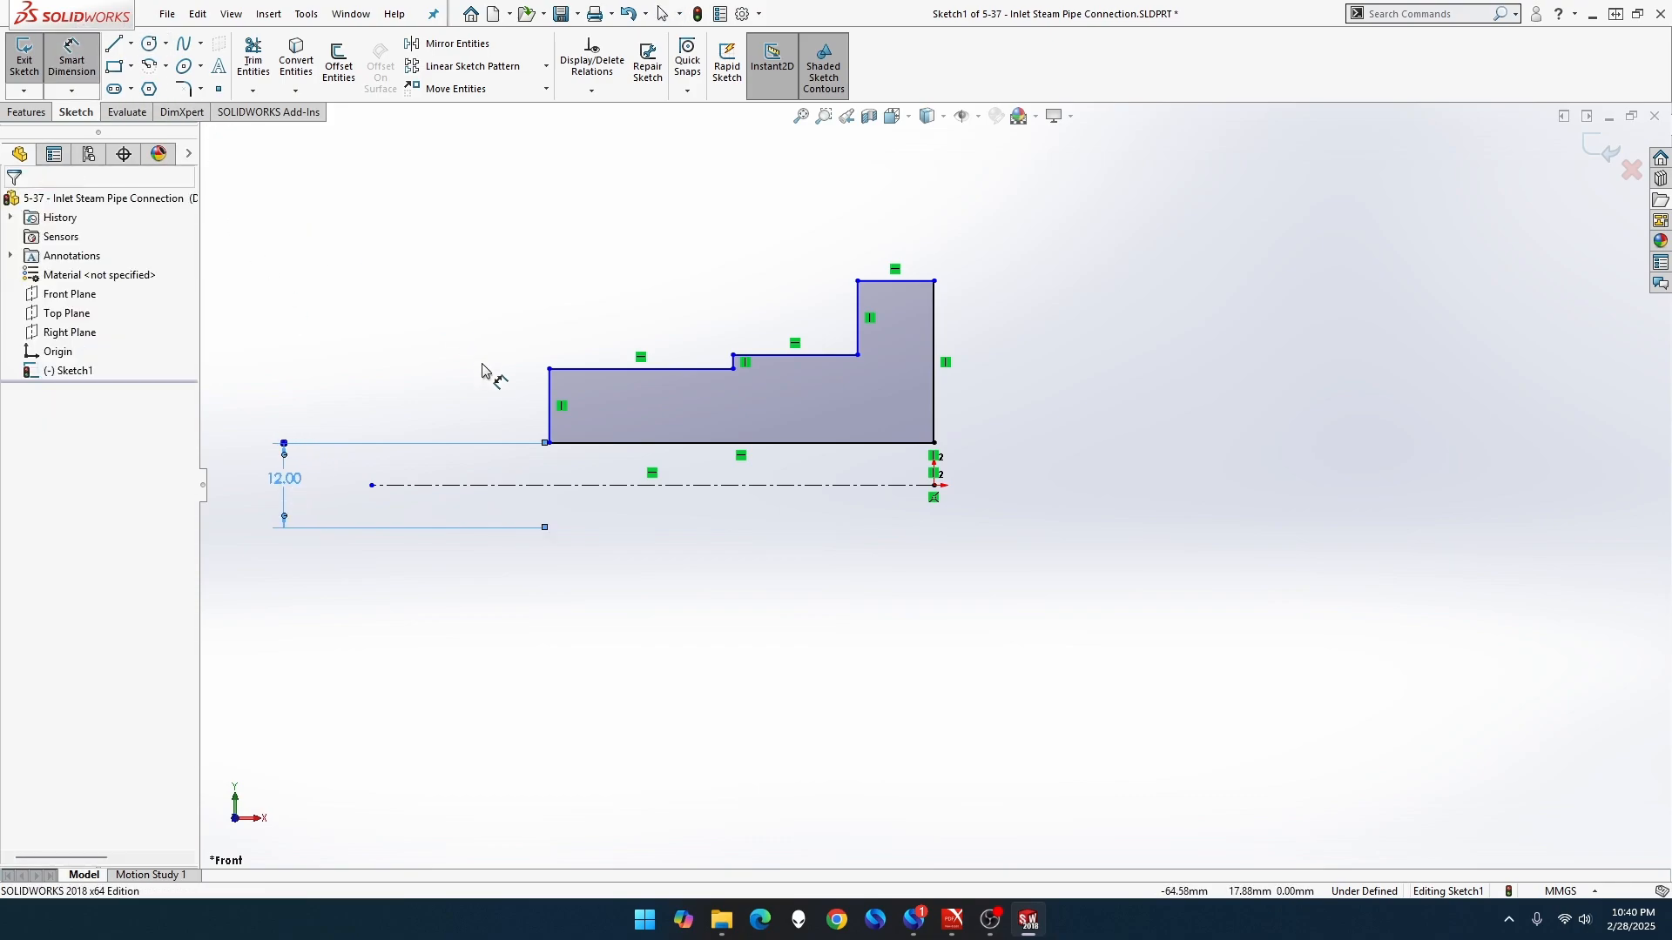
{"action": "left_click", "coordinate": [585, 370]}
{"action": "left_click", "coordinate": [580, 485]}
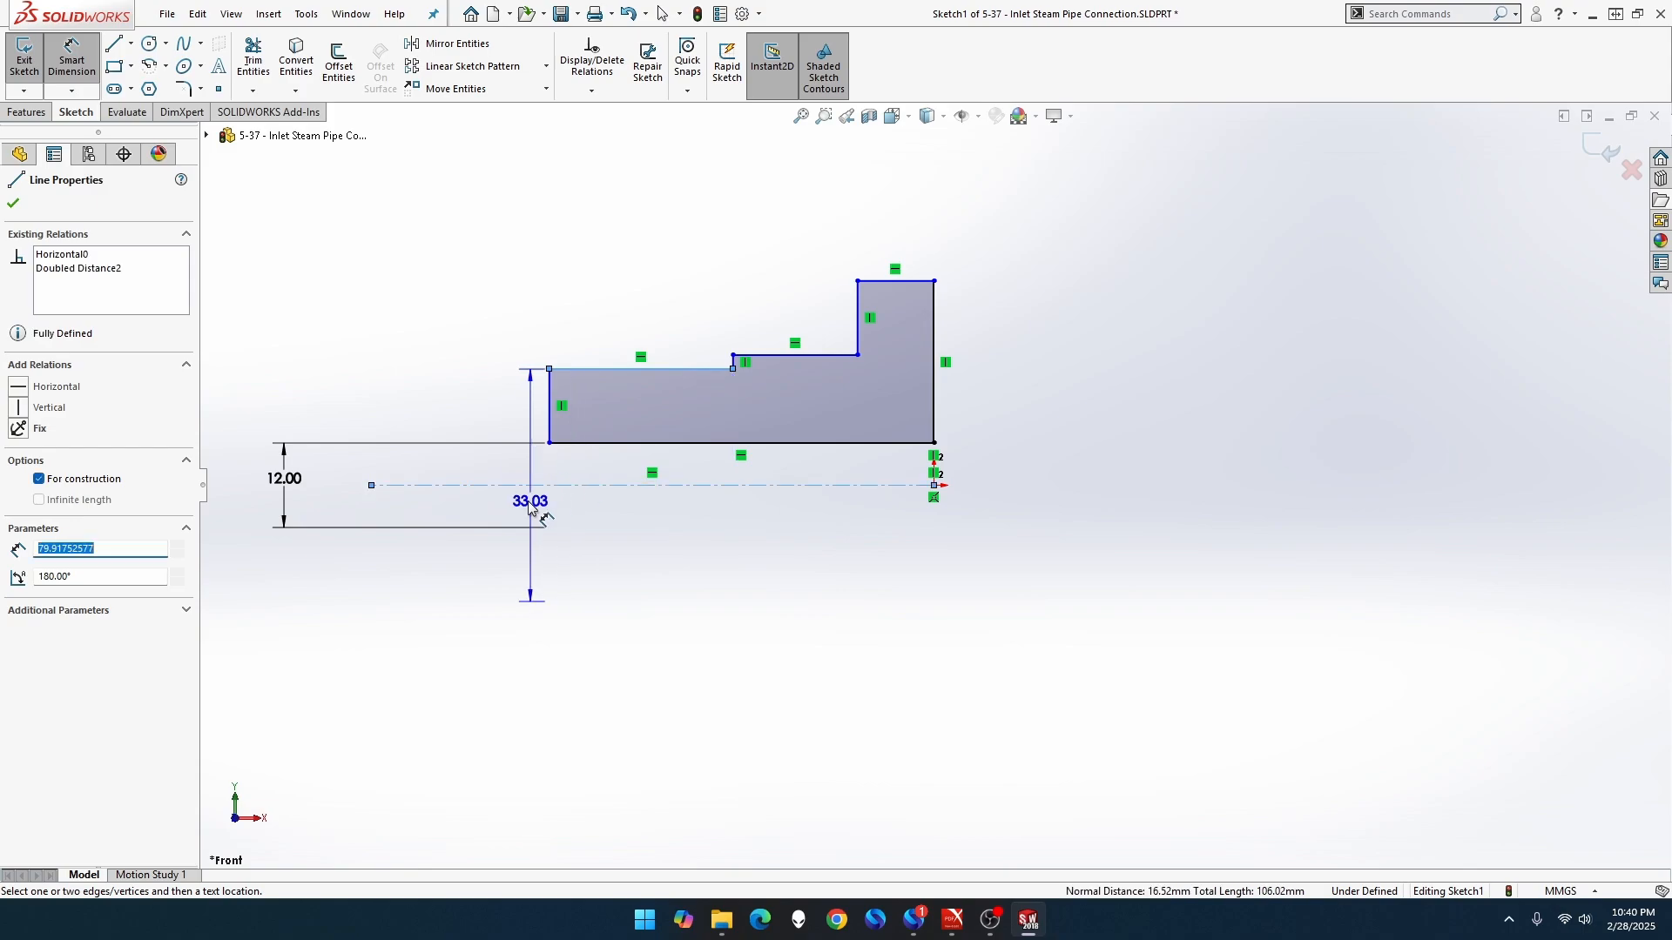
{"action": "left_click", "coordinate": [338, 485]}
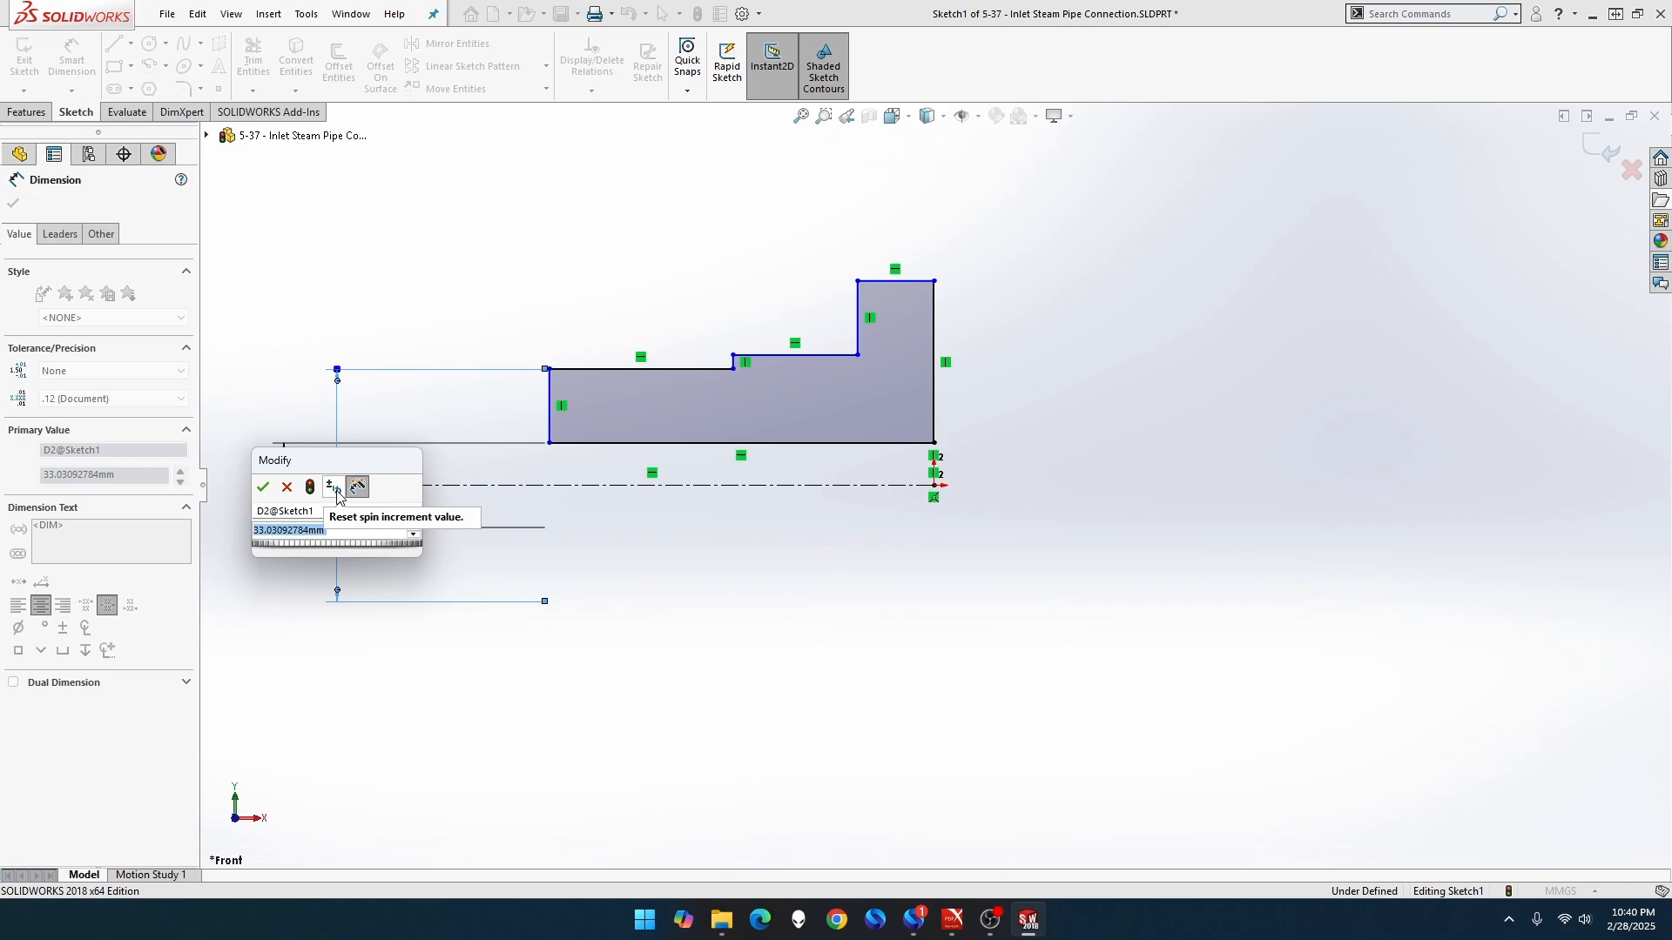
{"action": "type", "text": "29"}
{"action": "key", "text": "Return"}
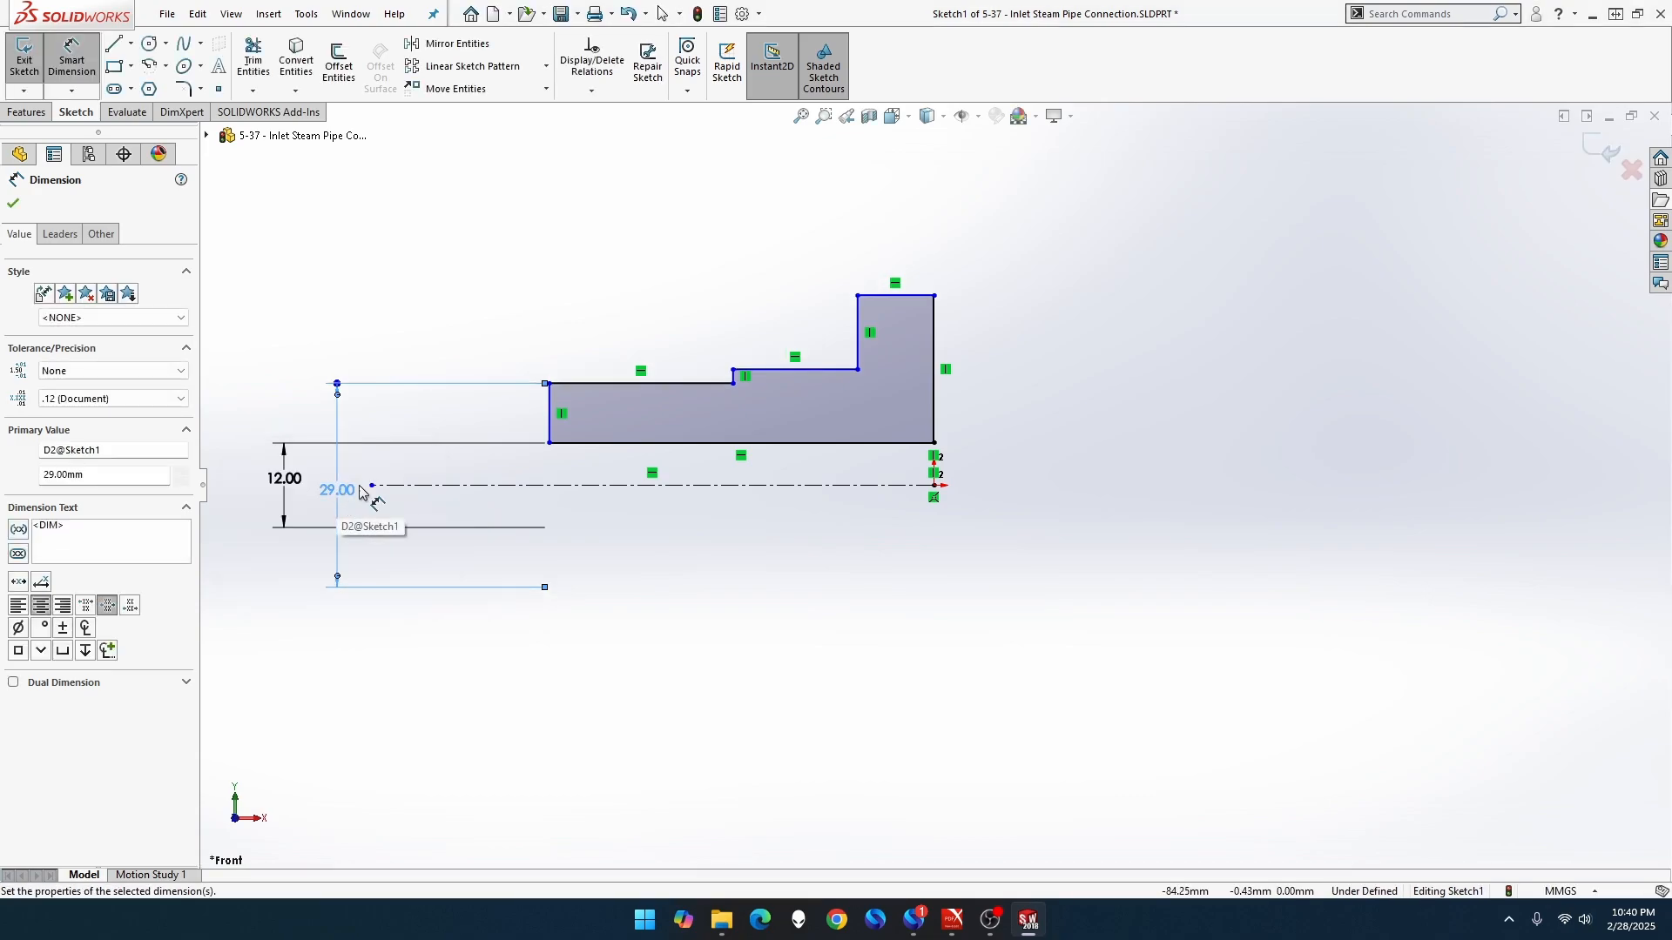
Dimension the top edge of the middle section across the centerline as a 22 mm diameter, placed left of the profile
{"action": "left_click", "coordinate": [801, 371]}
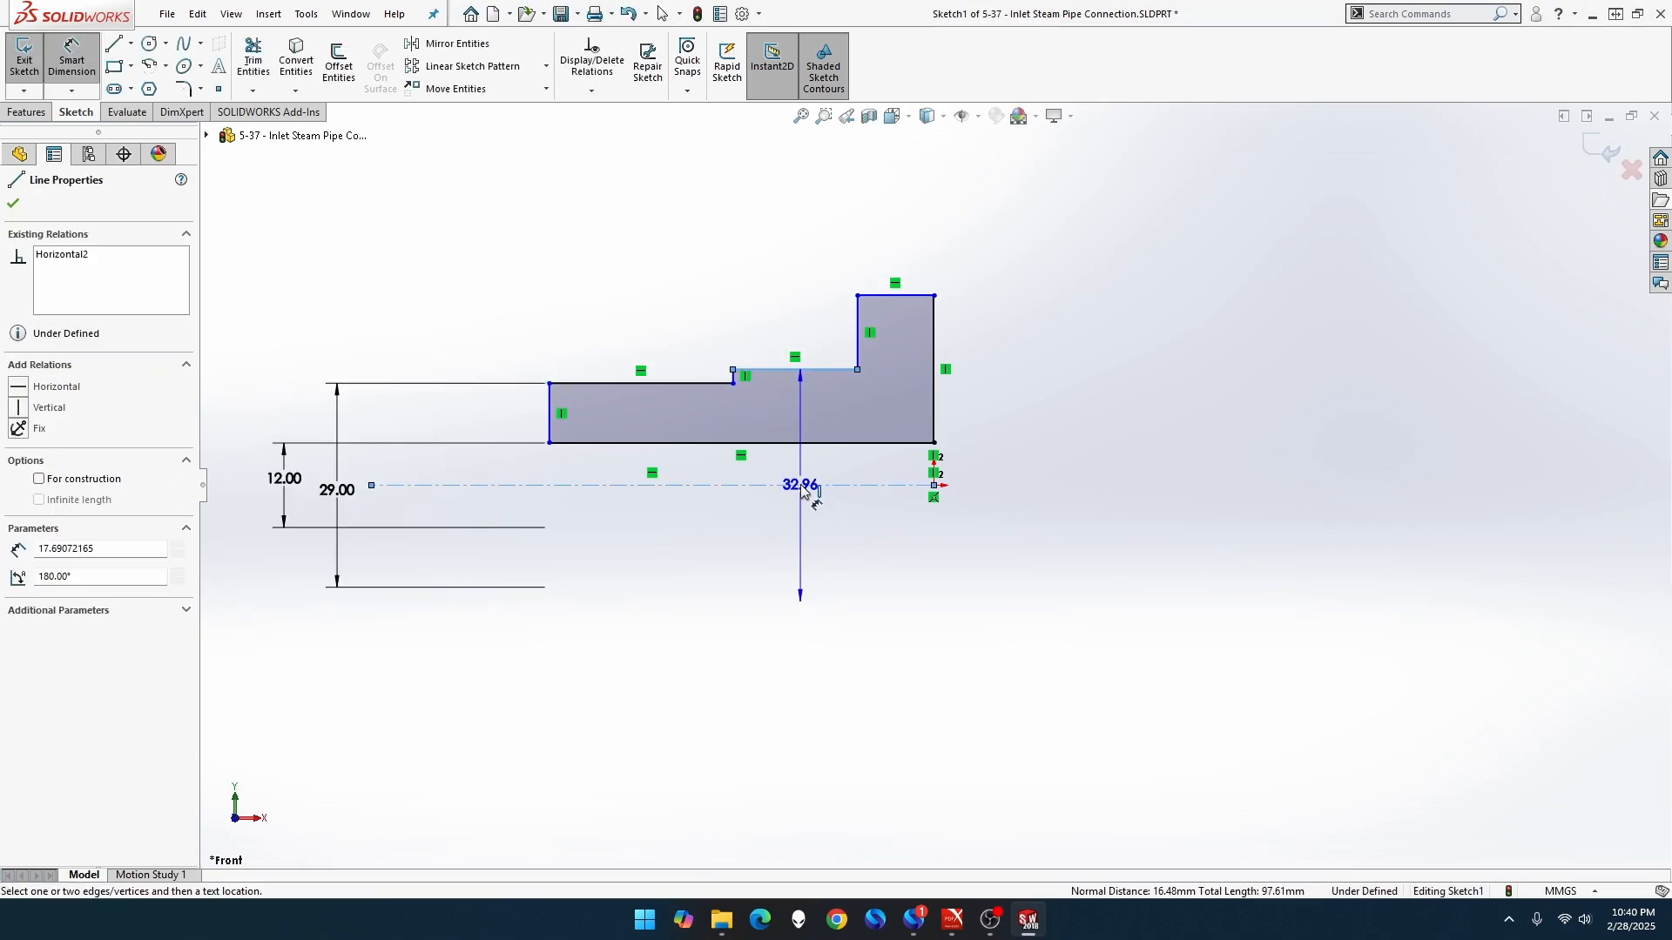
{"action": "left_click", "coordinate": [408, 503]}
{"action": "type", "text": "22"}
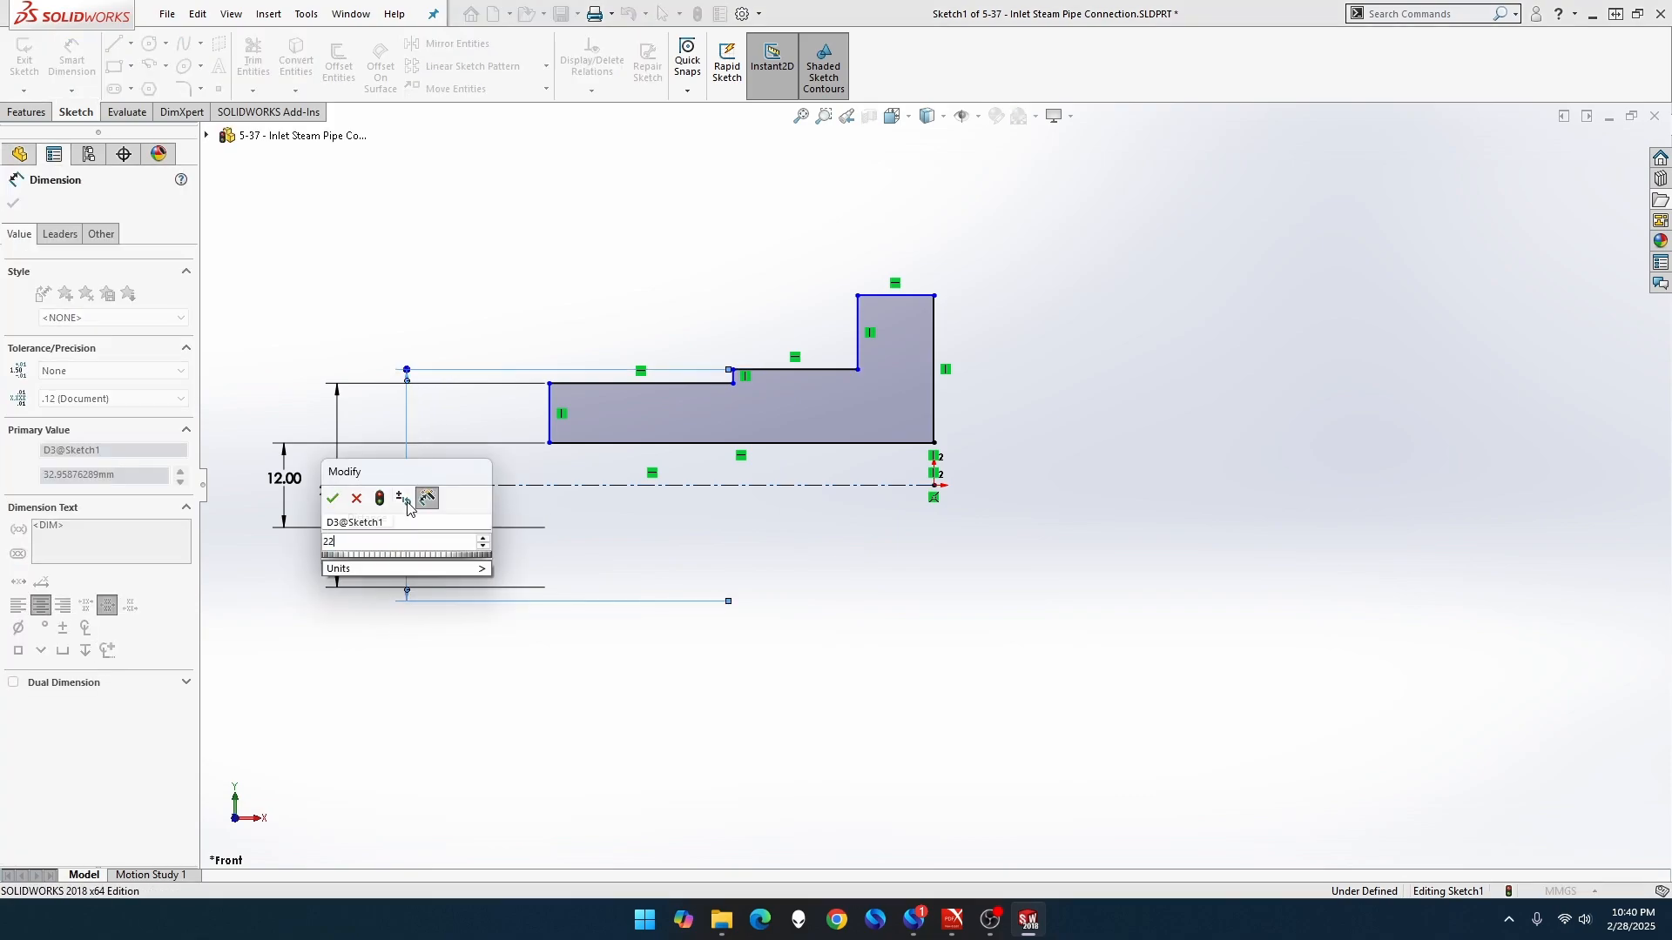
{"action": "key", "text": "Return"}
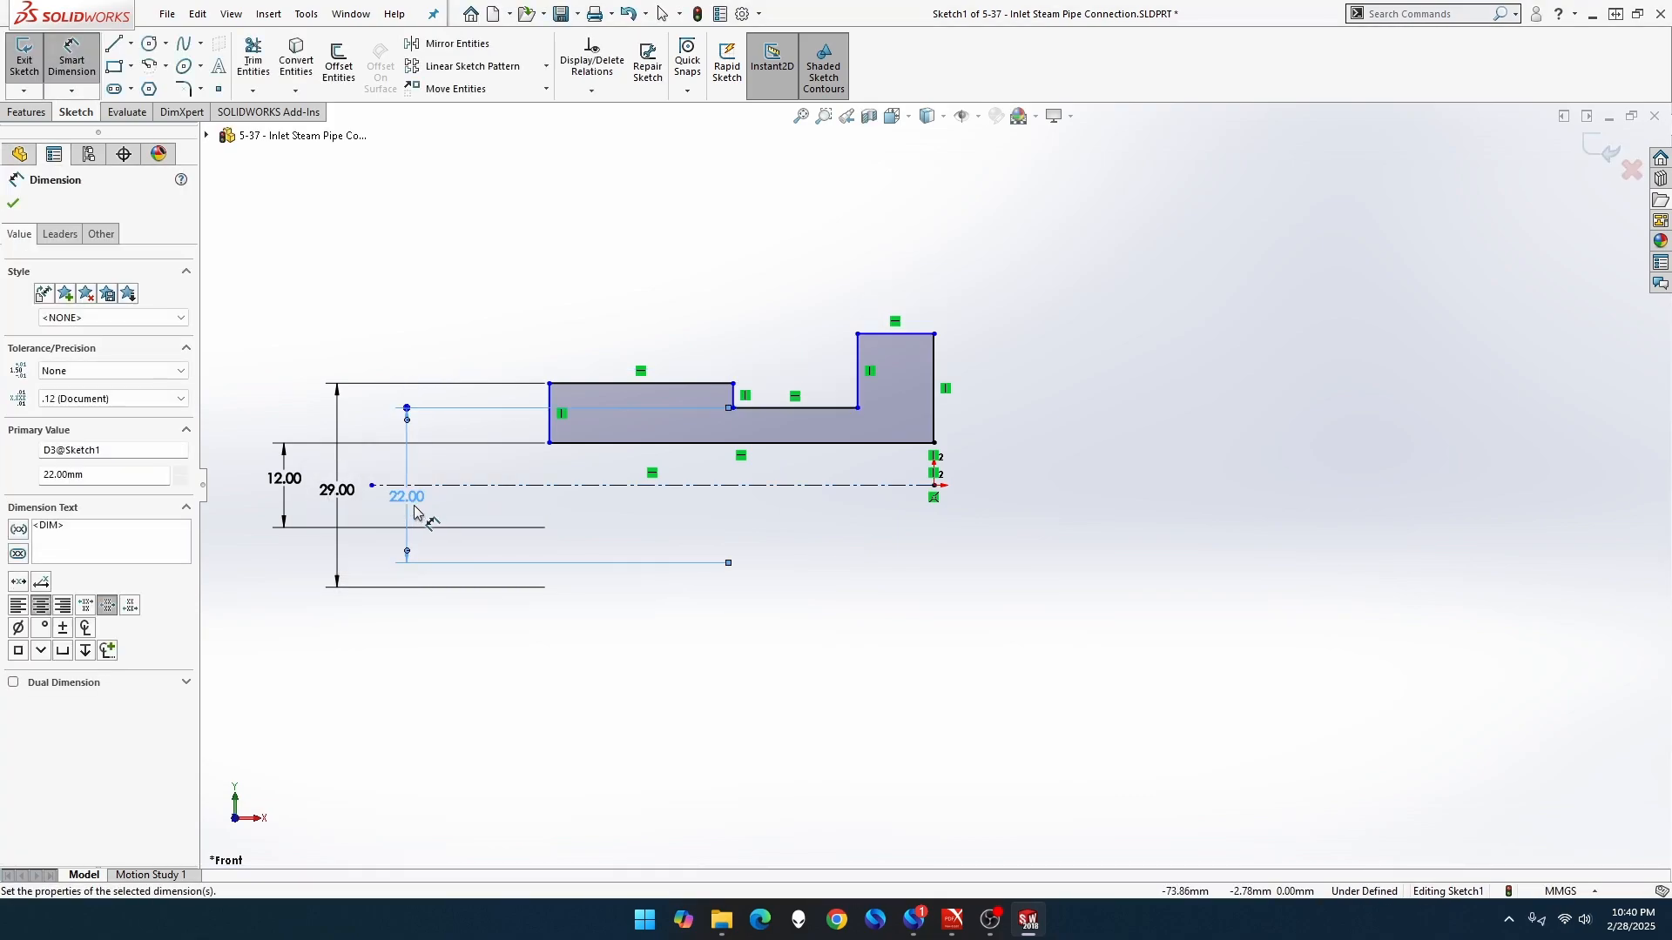
Change the diameter dimension of the leftmost section to 19 mm
{"action": "left_click", "coordinate": [338, 494]}
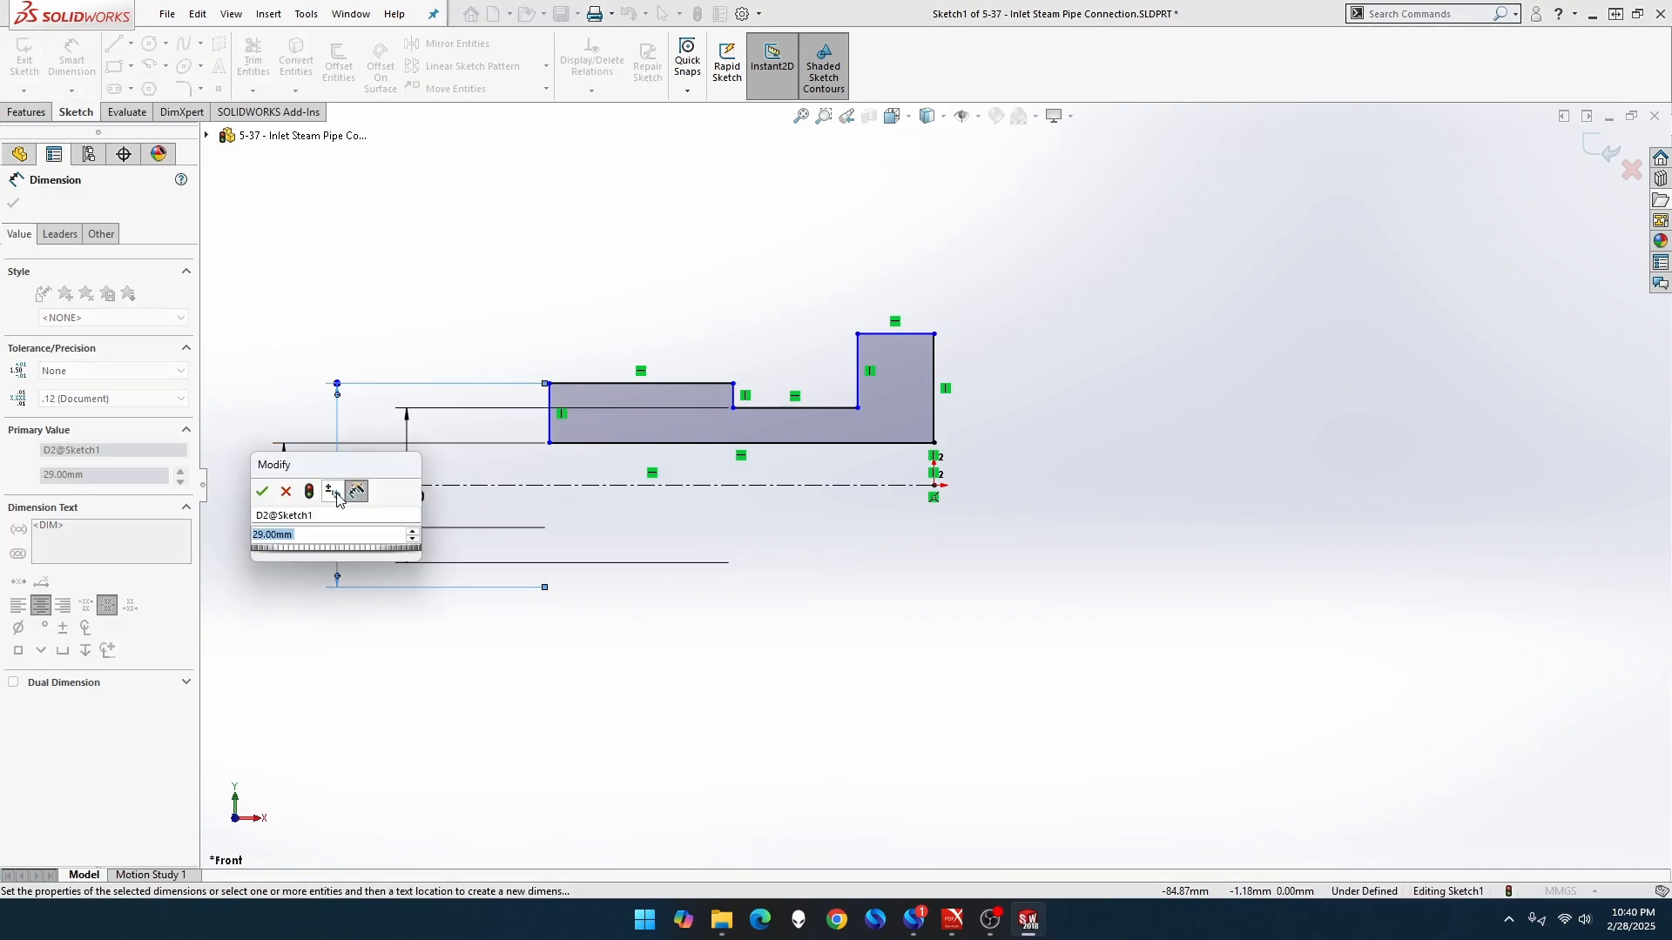
{"action": "type", "text": "19"}
{"action": "key", "text": "Return"}
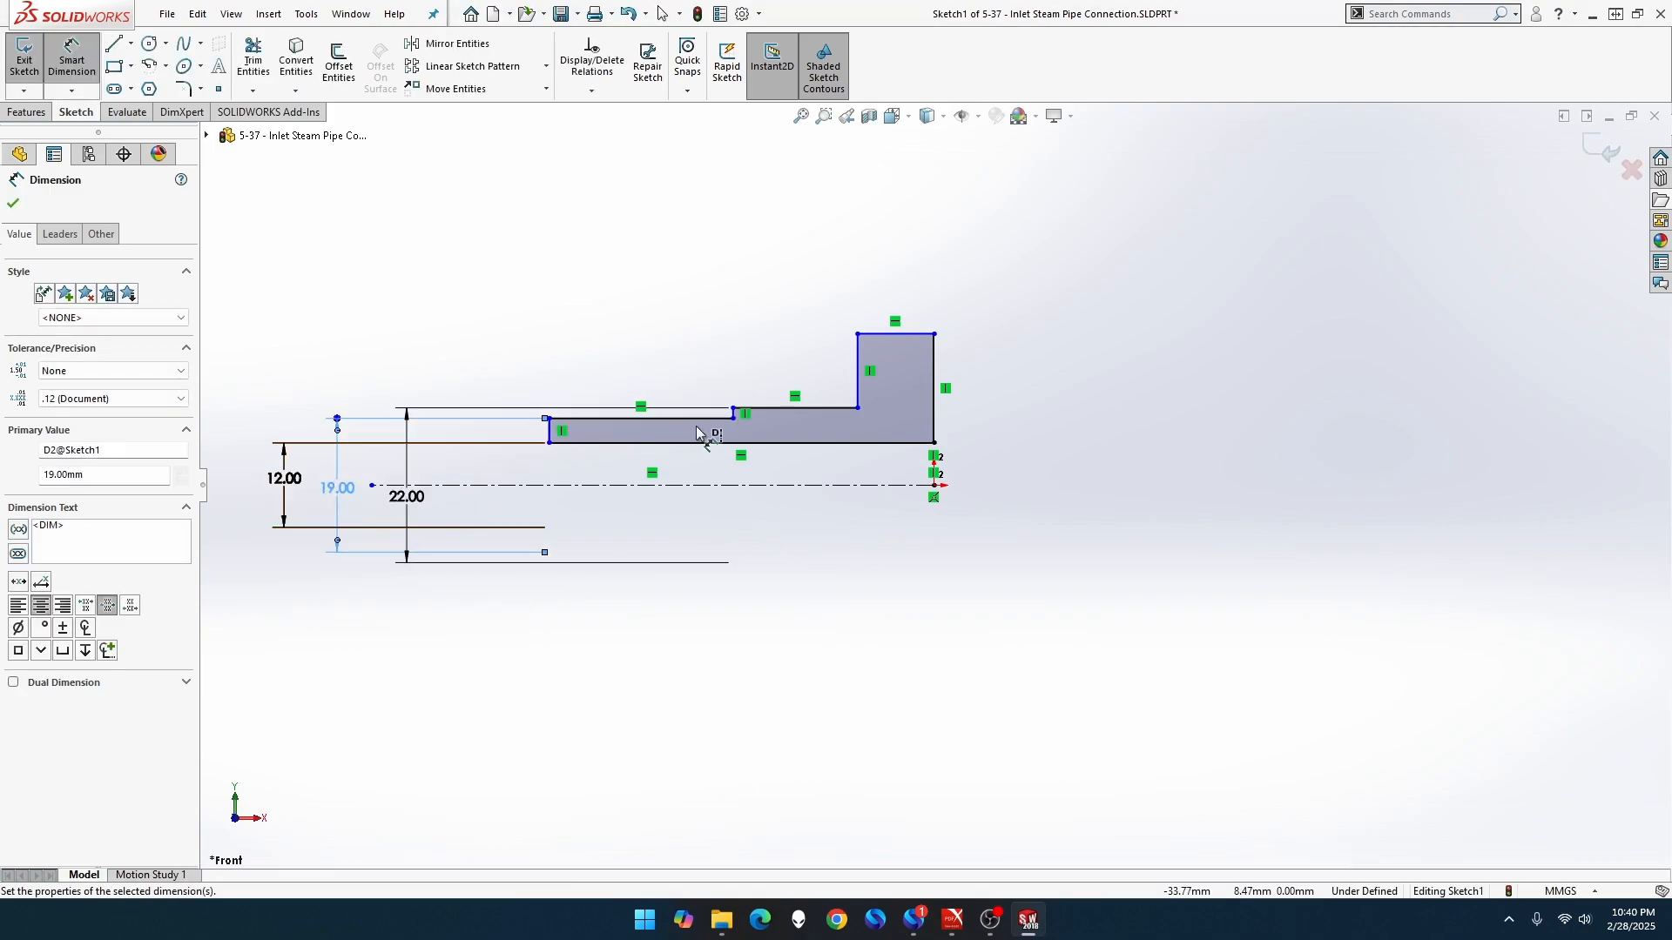
Dimension the flange's top edge across the centerline as a 32 mm diameter, placed to the right of the profile
{"action": "left_click", "coordinate": [893, 334]}
{"action": "left_click", "coordinate": [1025, 478]}
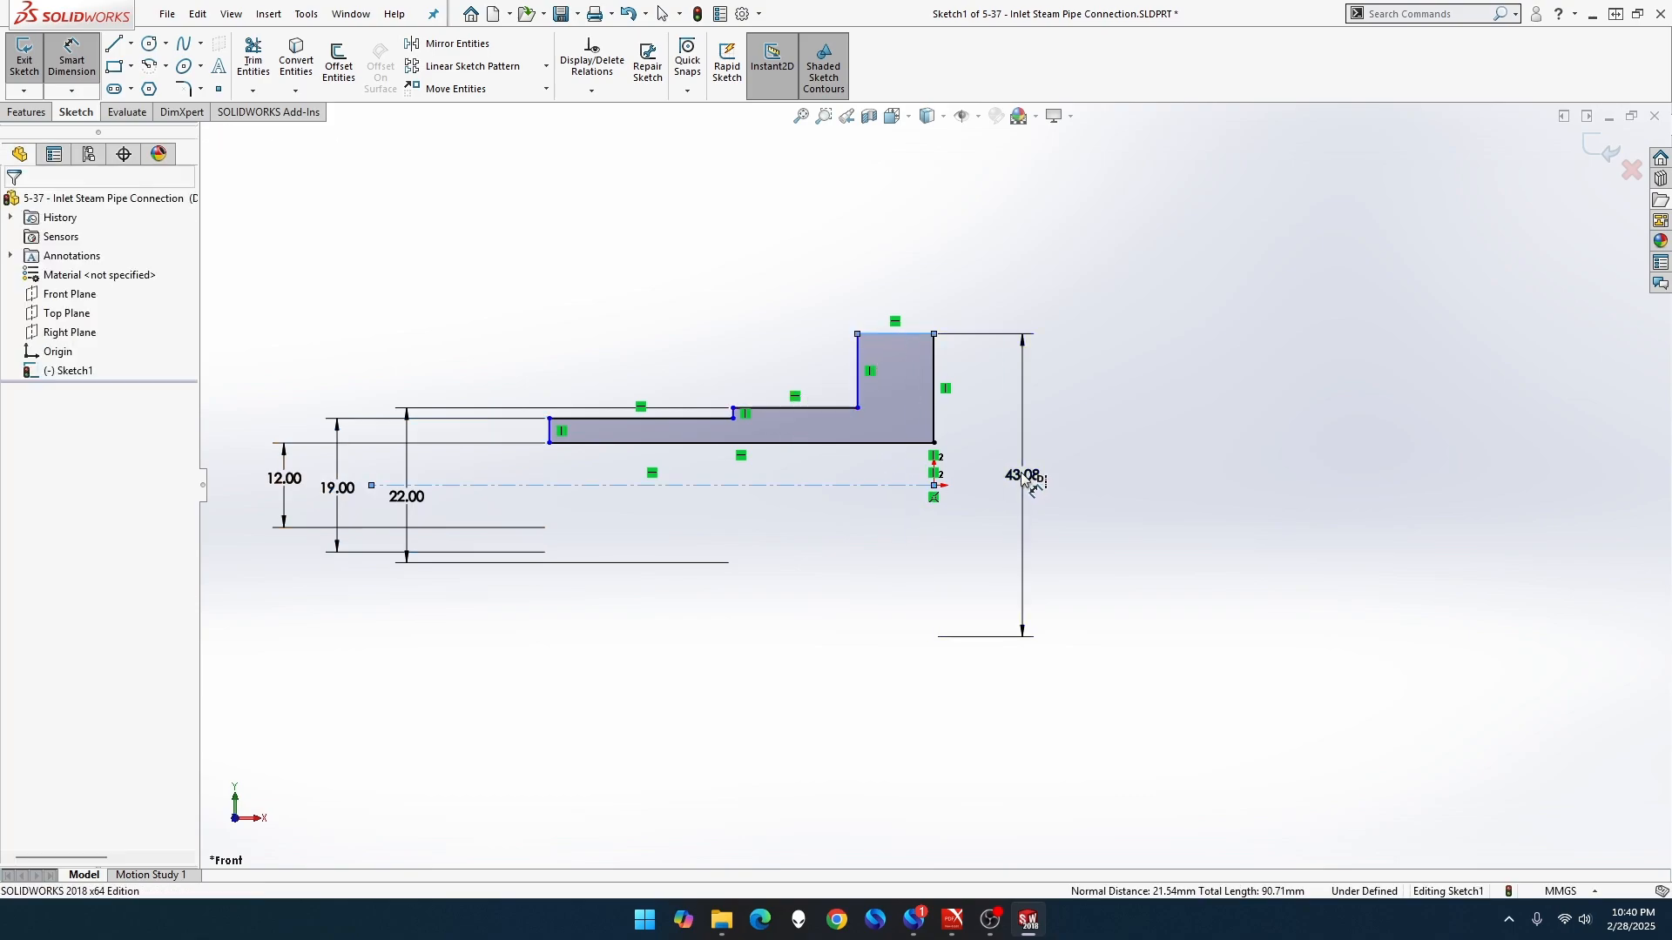
{"action": "type", "text": "32"}
{"action": "key", "text": "Return"}
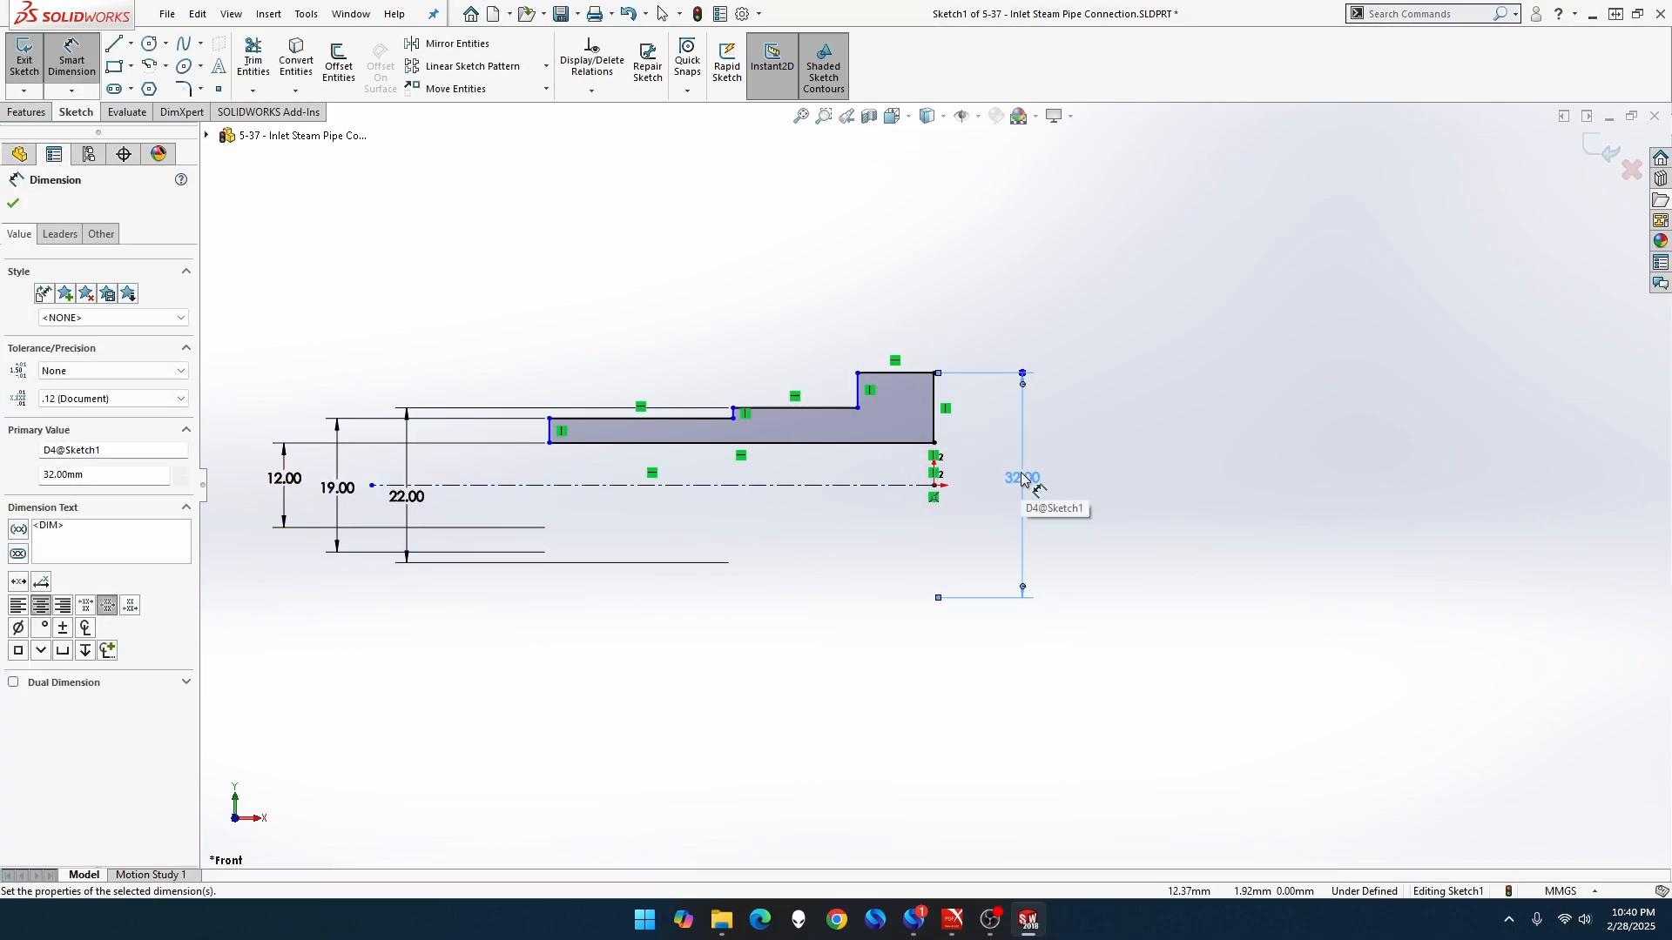
{"action": "left_click", "coordinate": [923, 374]}
{"action": "key", "text": "Escape"}
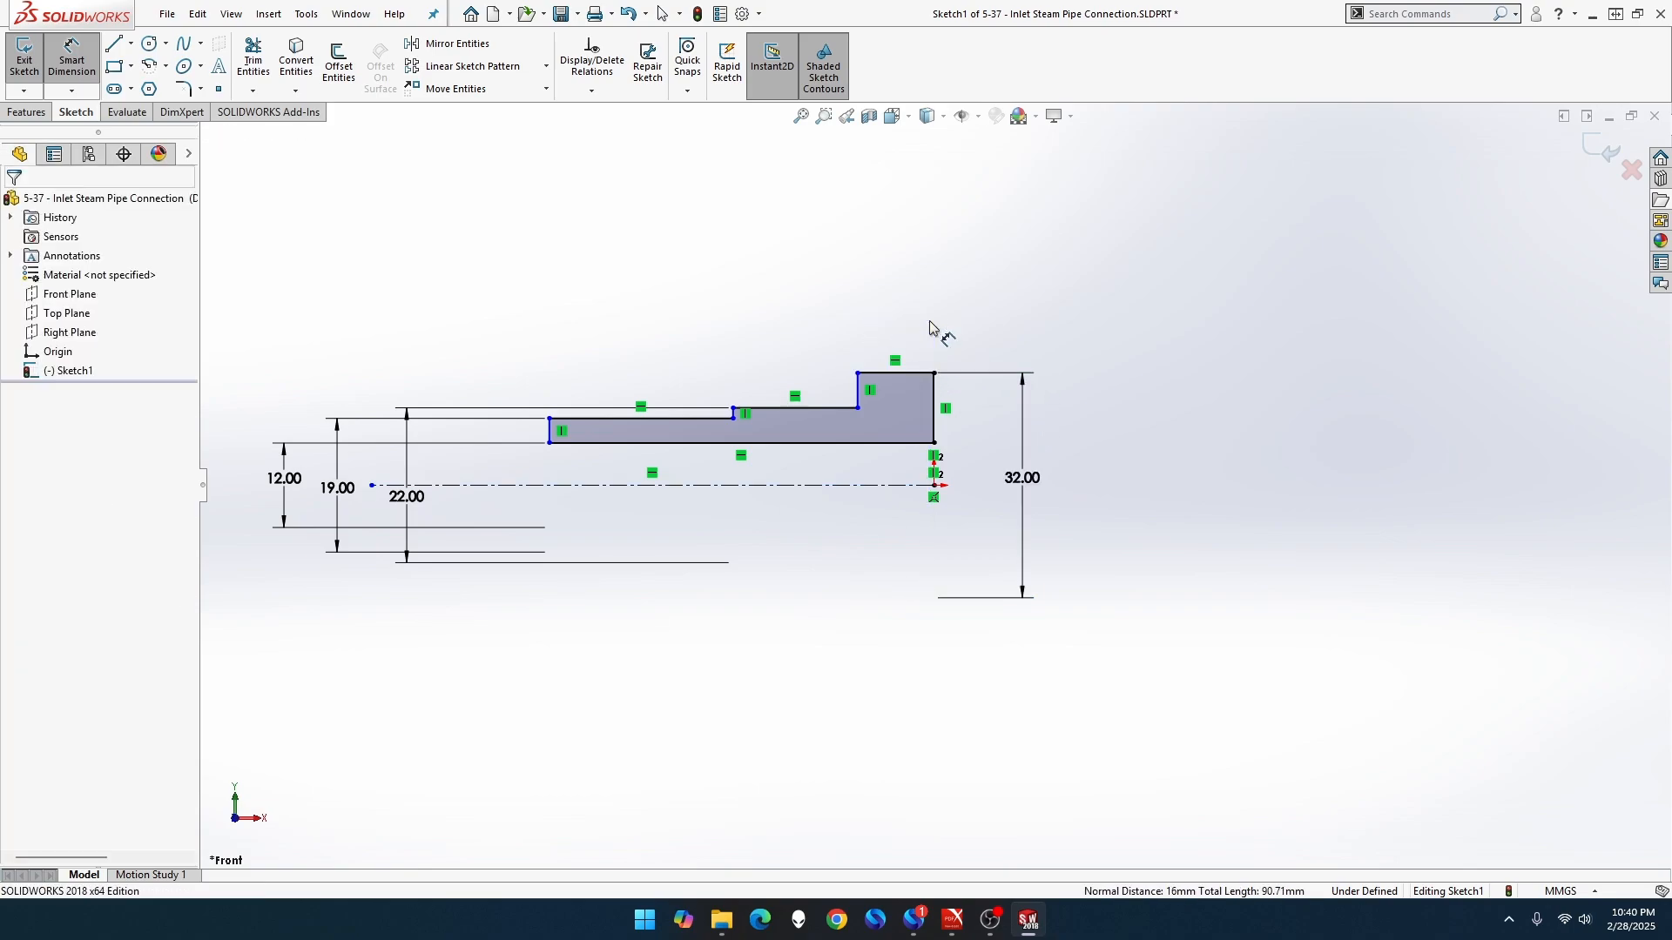
Dimension the flange thickness as 5 mm and the middle section's length as 13 mm, both placed above the profile
{"action": "left_click", "coordinate": [916, 378]}
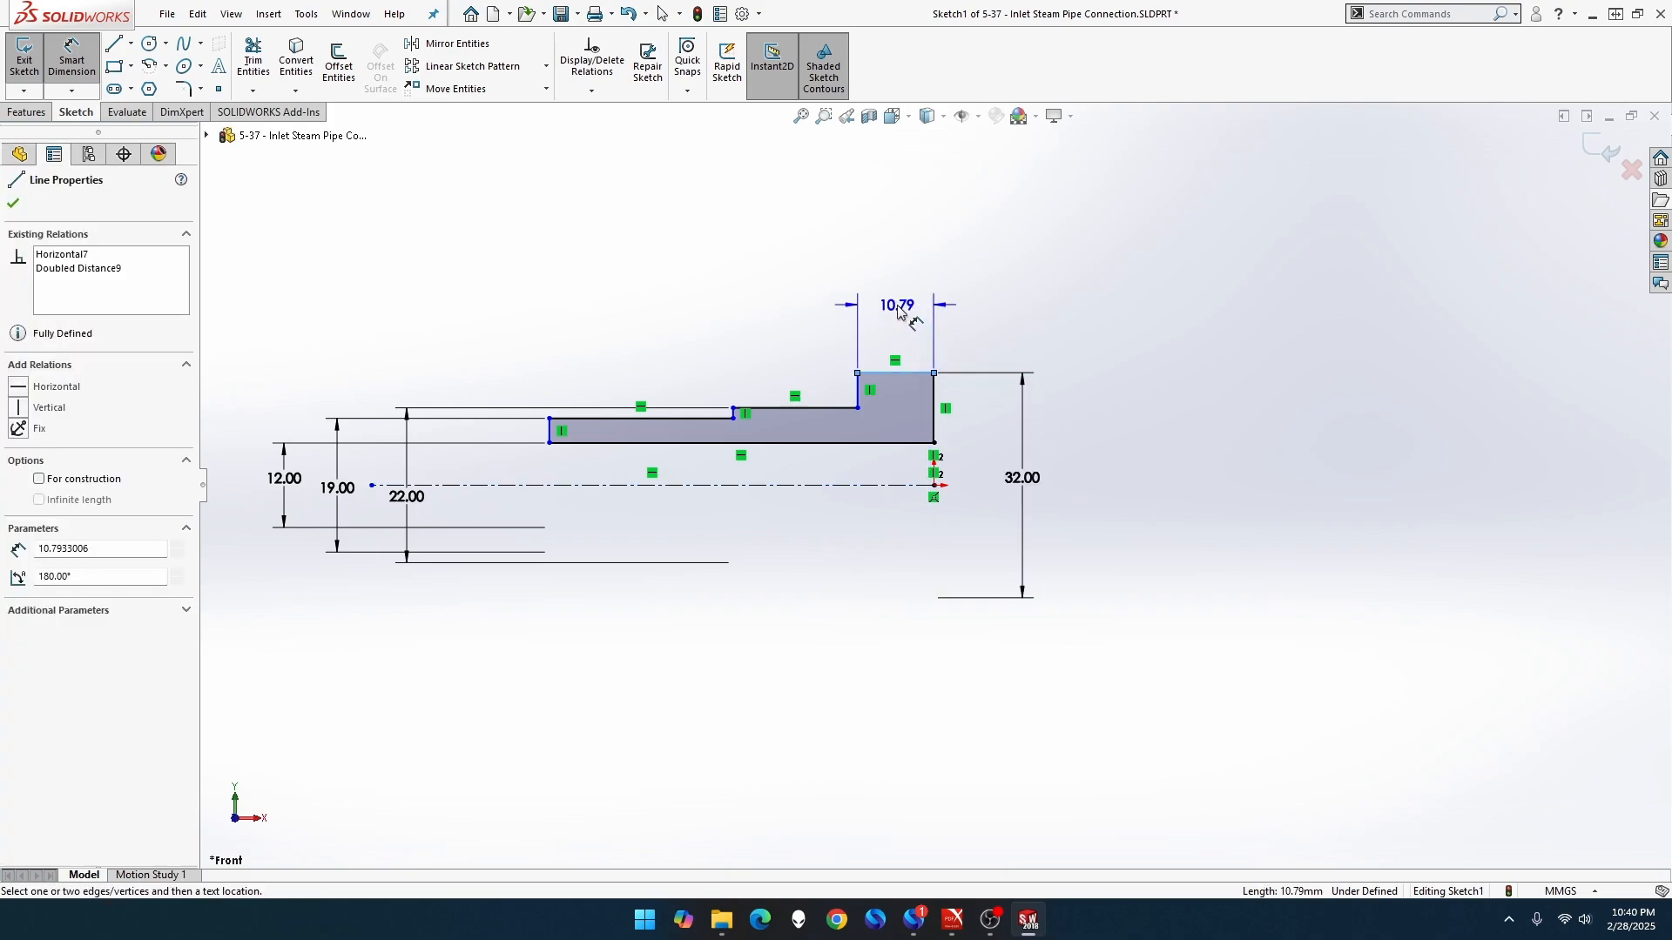
{"action": "left_click", "coordinate": [897, 309]}
{"action": "type", "text": "5"}
{"action": "key", "text": "Return"}
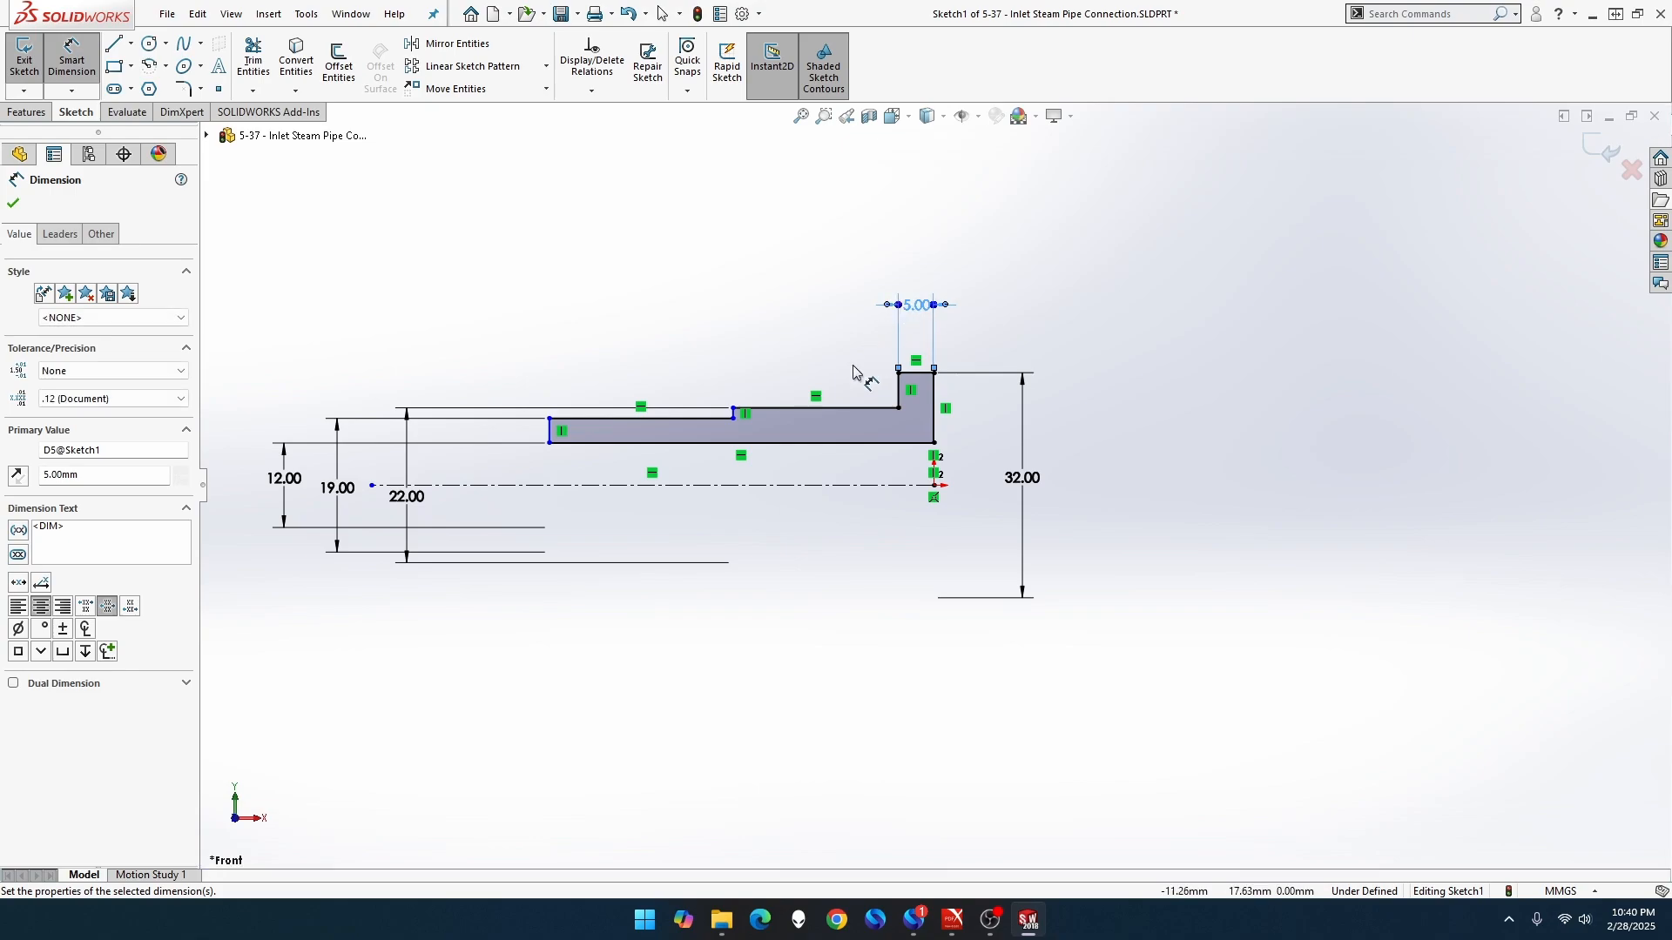
{"action": "left_click", "coordinate": [849, 407]}
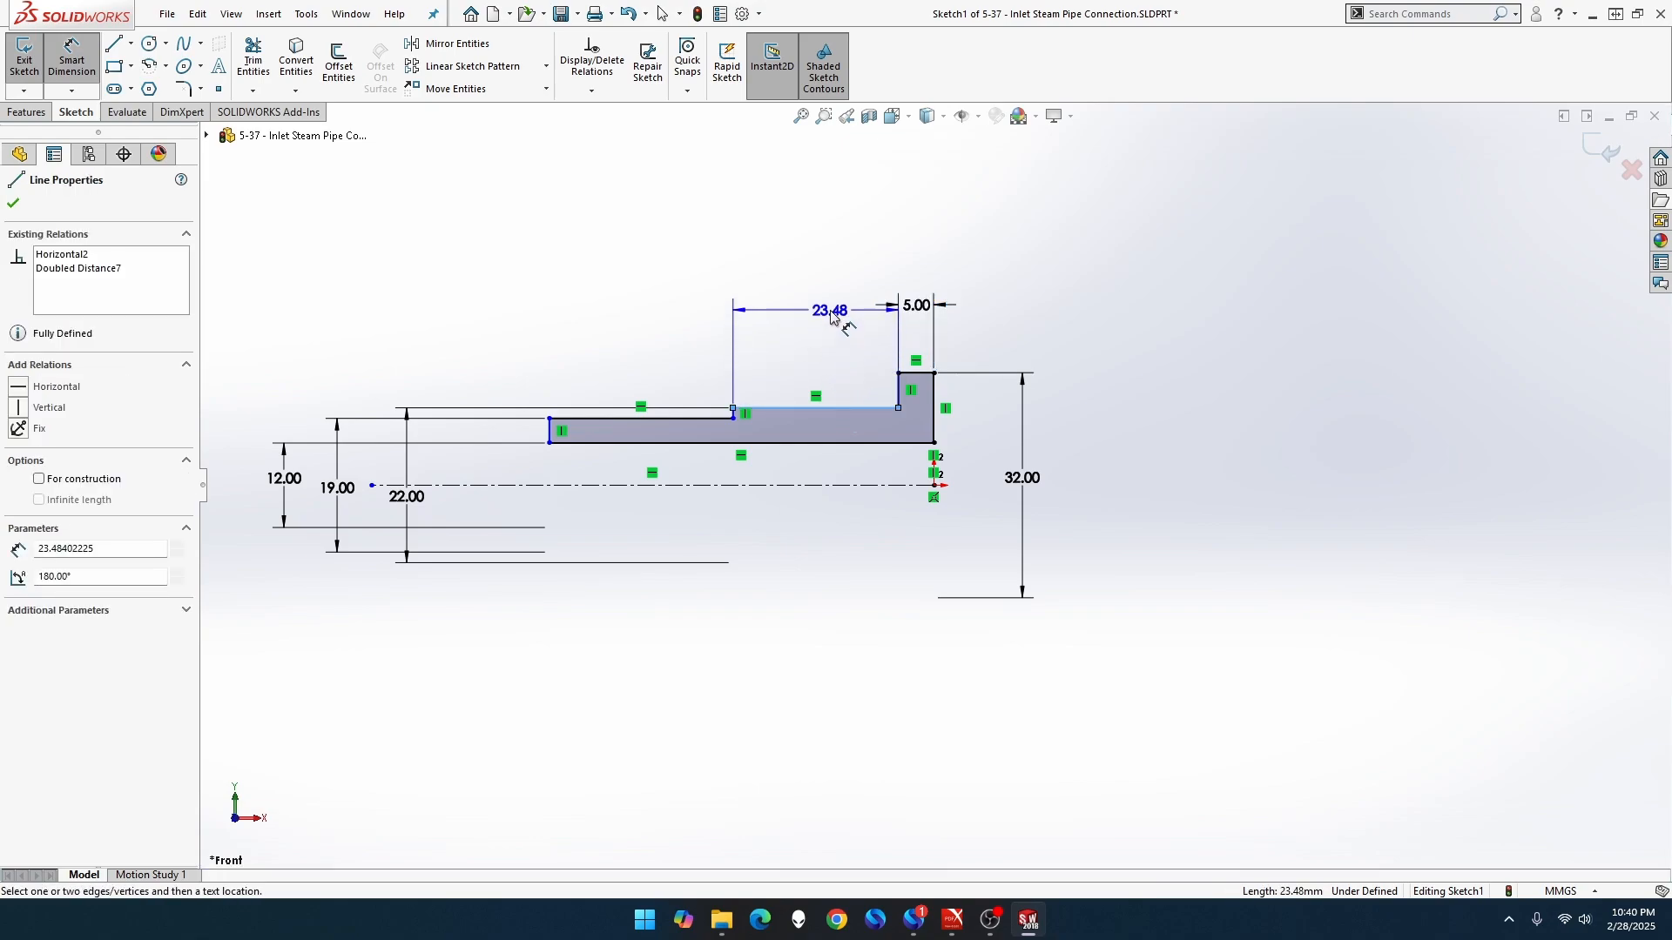
{"action": "left_click", "coordinate": [831, 314]}
{"action": "type", "text": "13"}
{"action": "key", "text": "Return"}
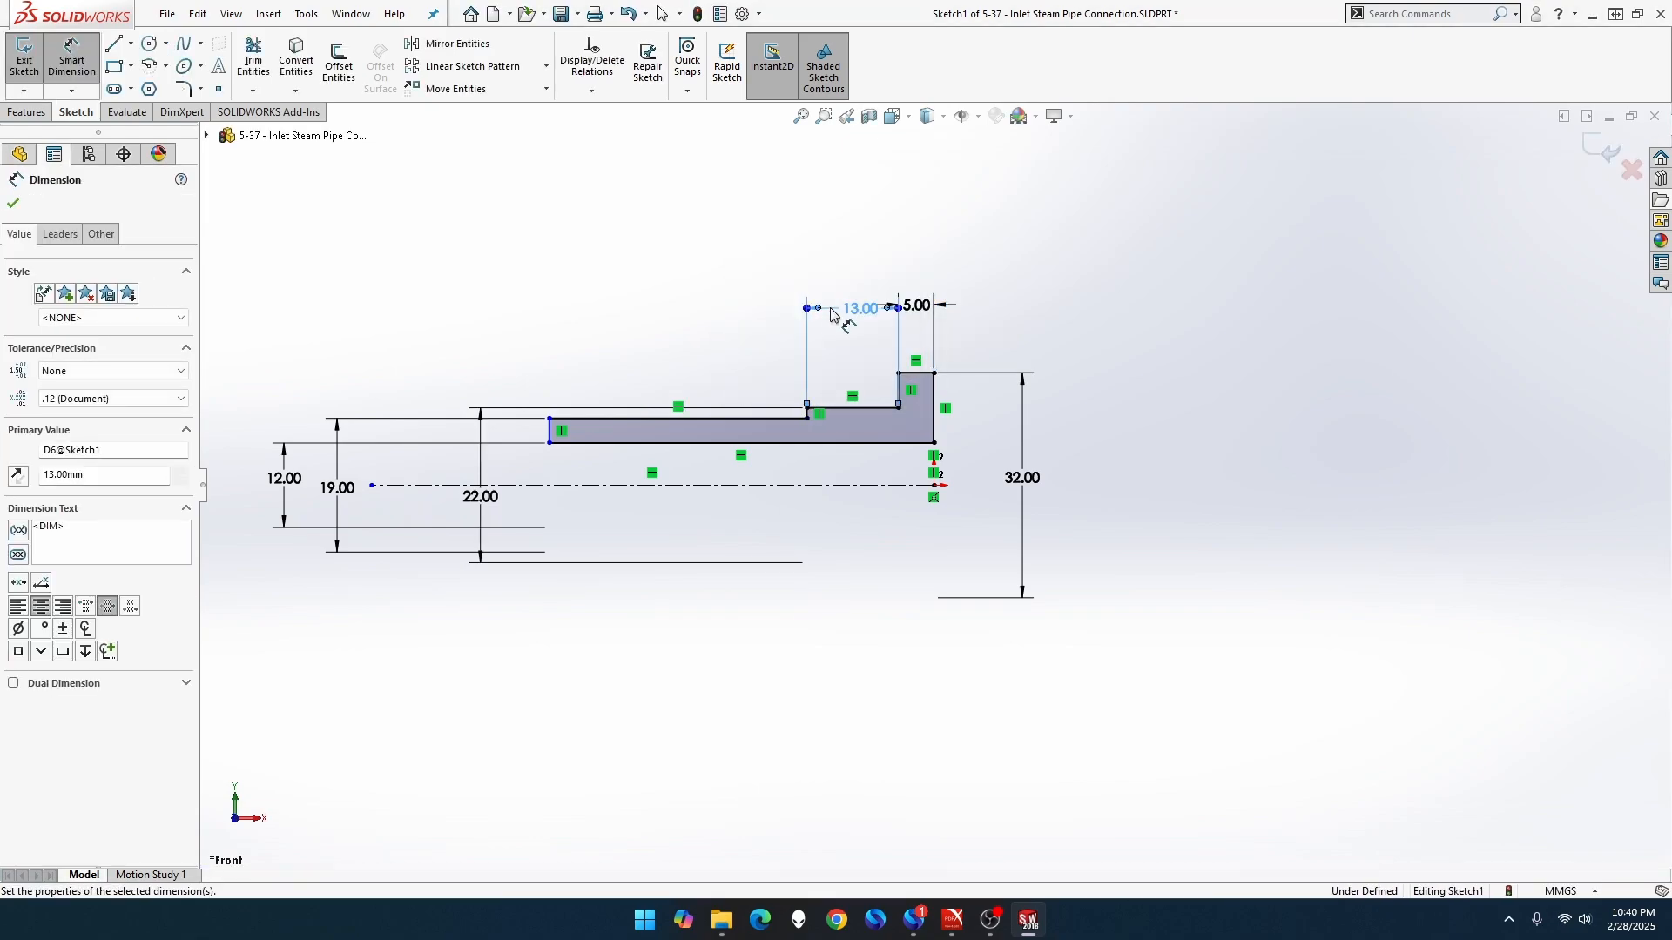
Dimension the leftmost section's length as 12 mm above the profile and center the value between its extension lines
{"action": "left_click", "coordinate": [757, 419]}
{"action": "left_click", "coordinate": [749, 317]}
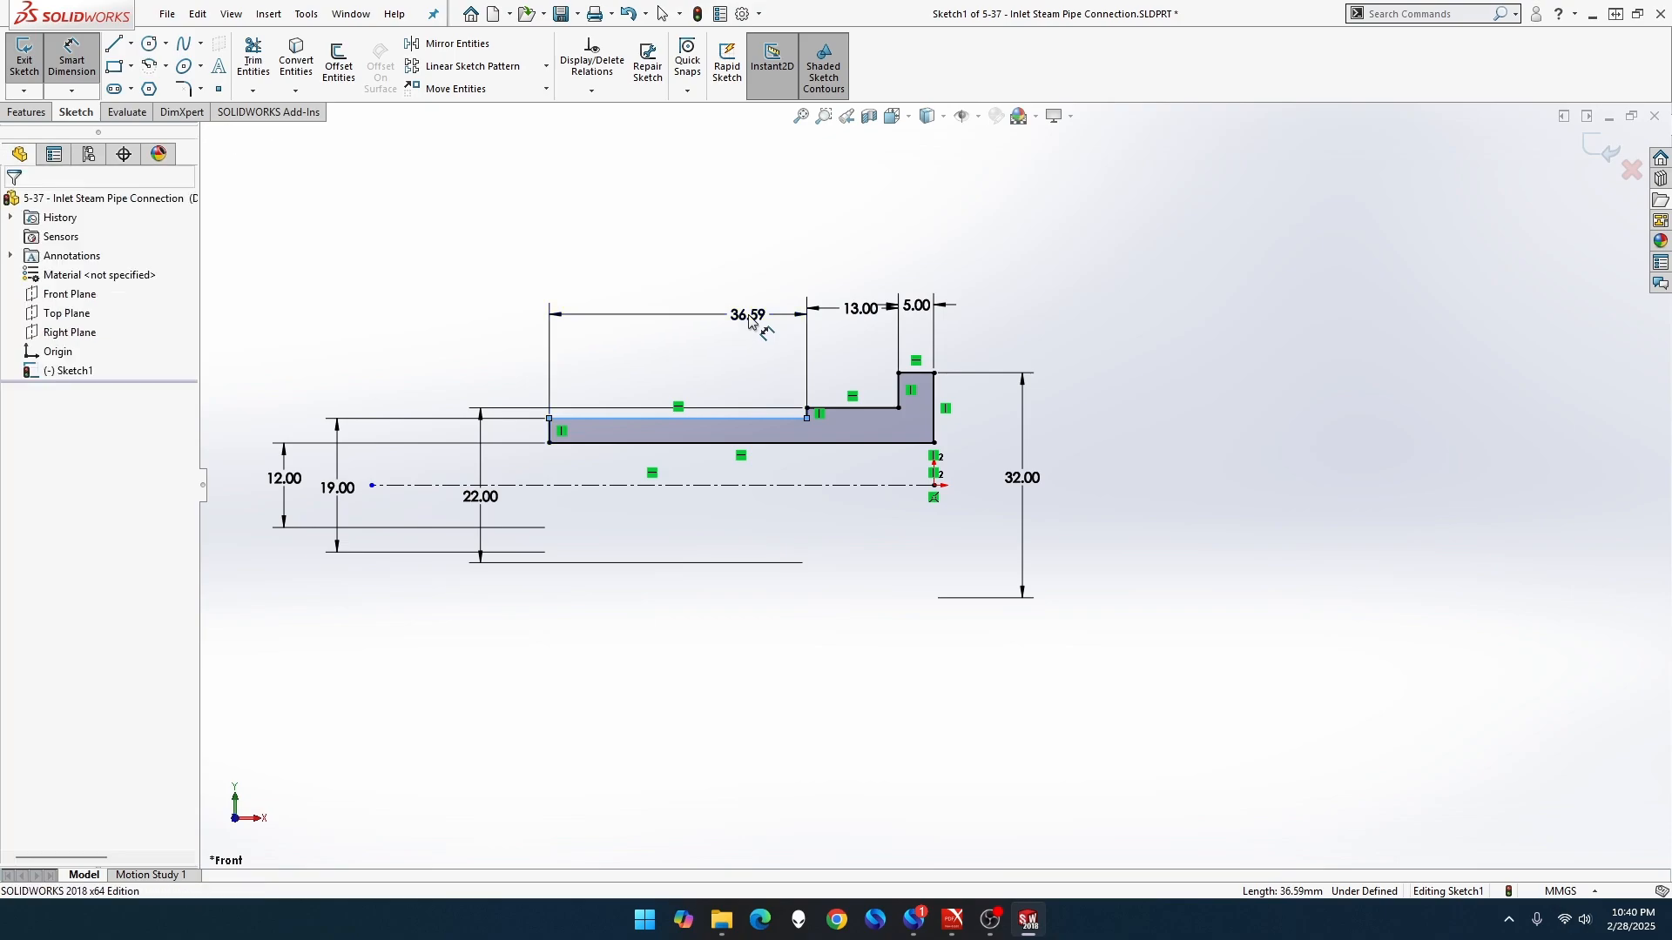
{"action": "key", "text": "Return"}
{"action": "type", "text": "12"}
{"action": "key", "text": "Return"}
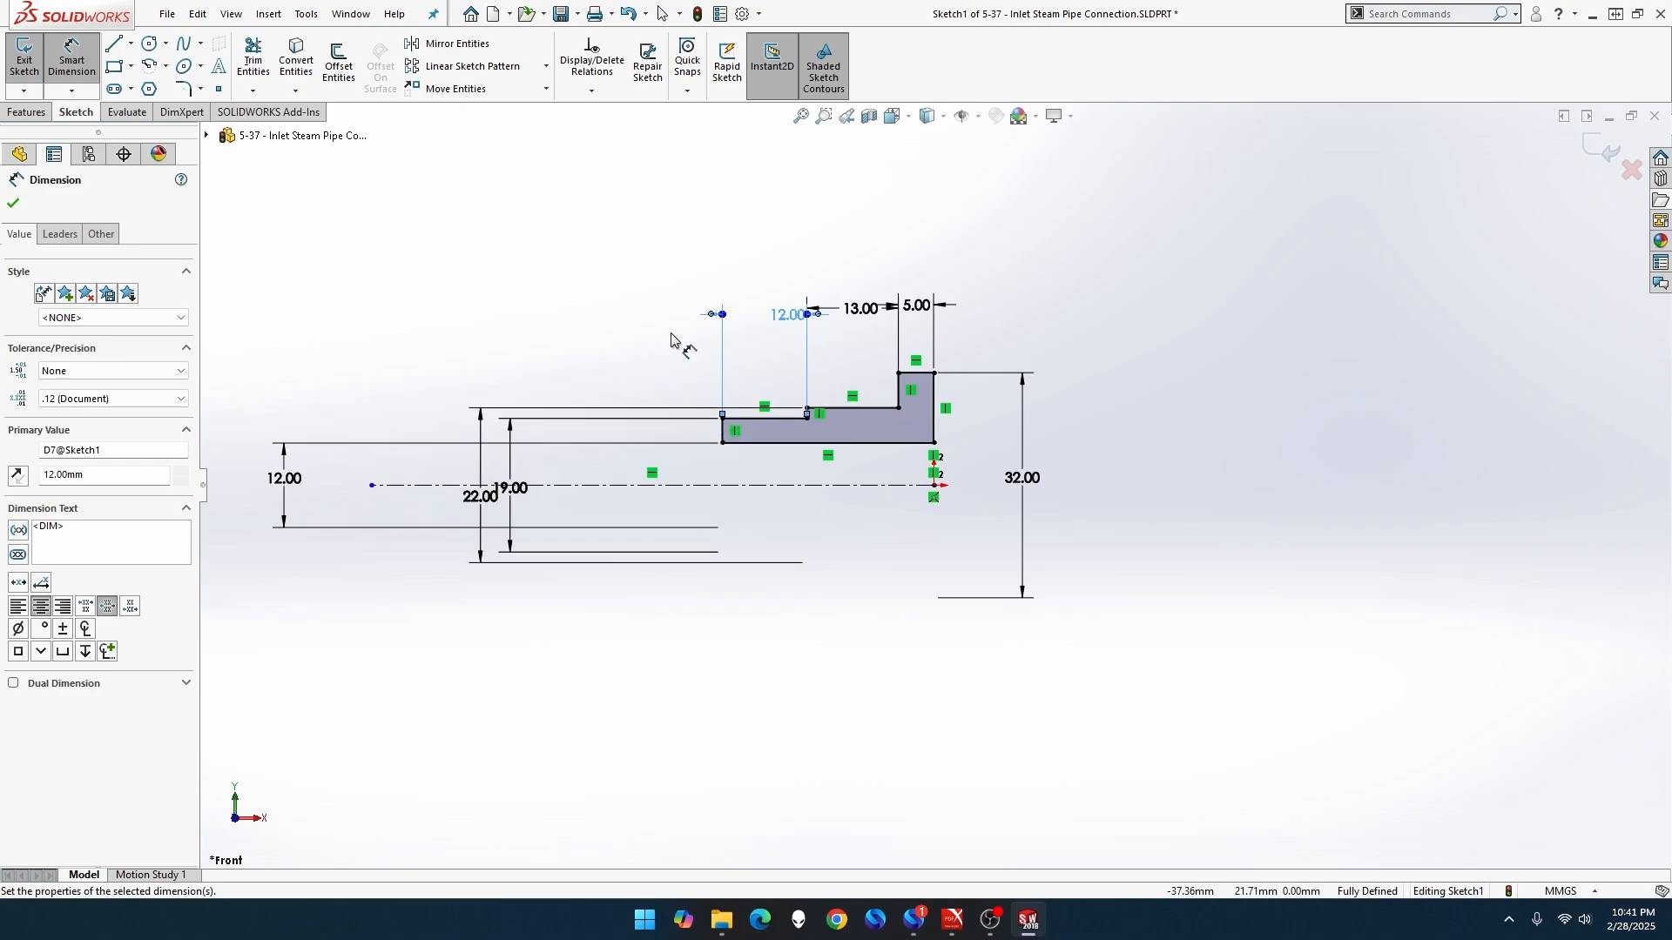
{"action": "left_click_drag", "start_coordinate": [783, 316], "coordinate": [761, 316]}
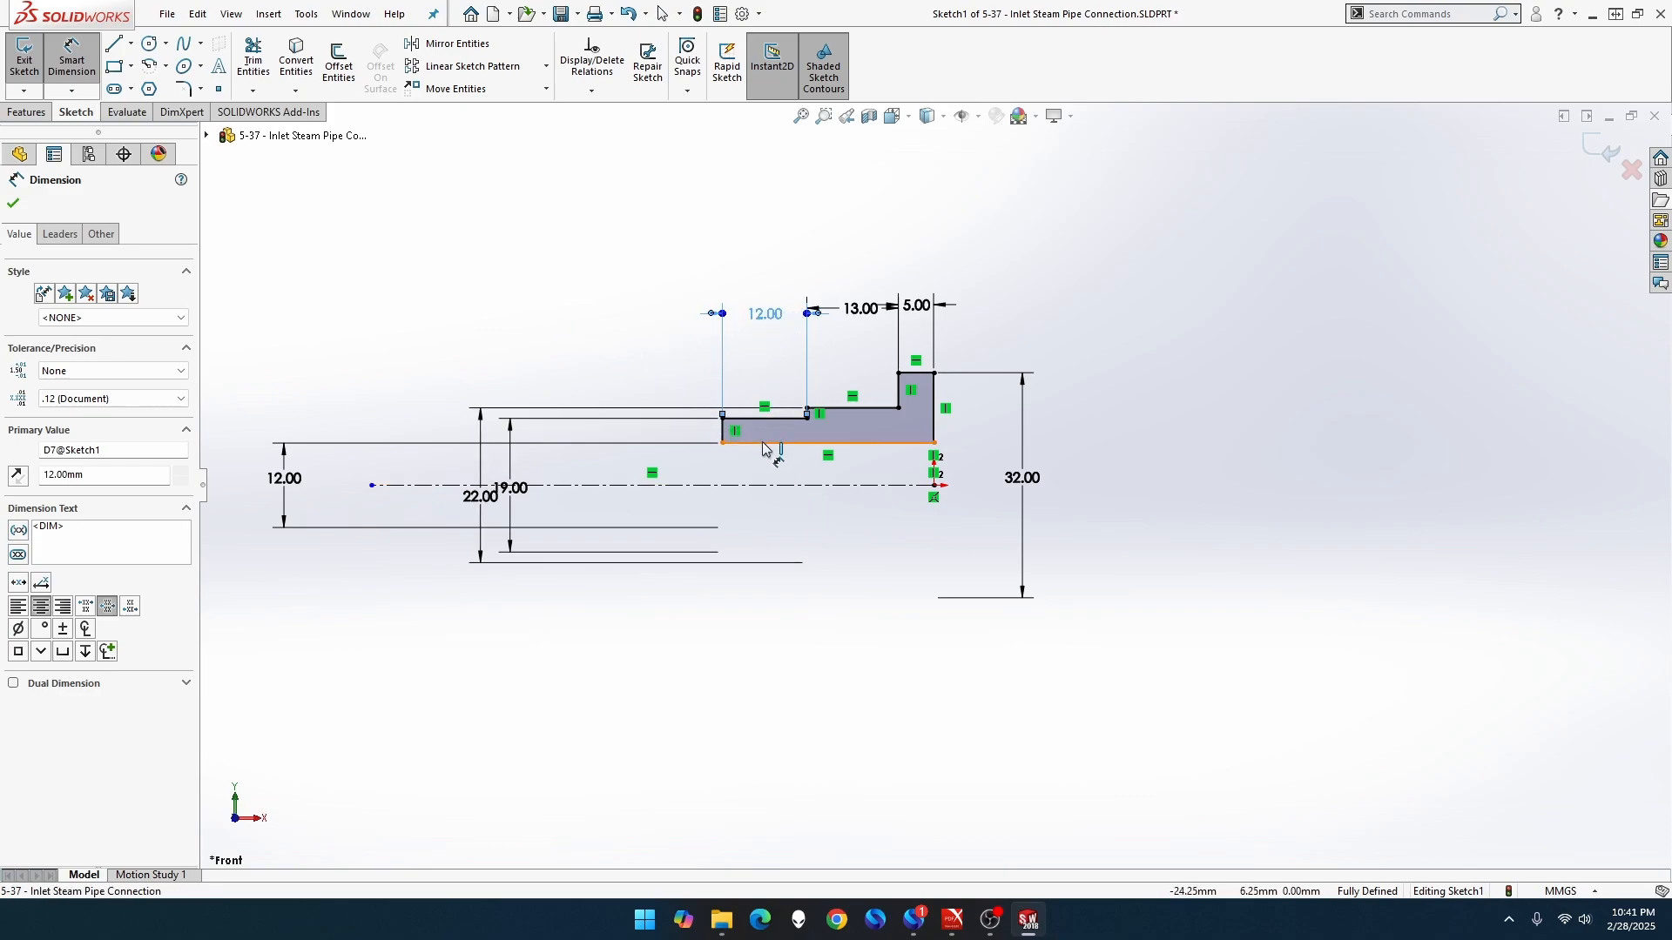
{"action": "left_click", "coordinate": [623, 379]}
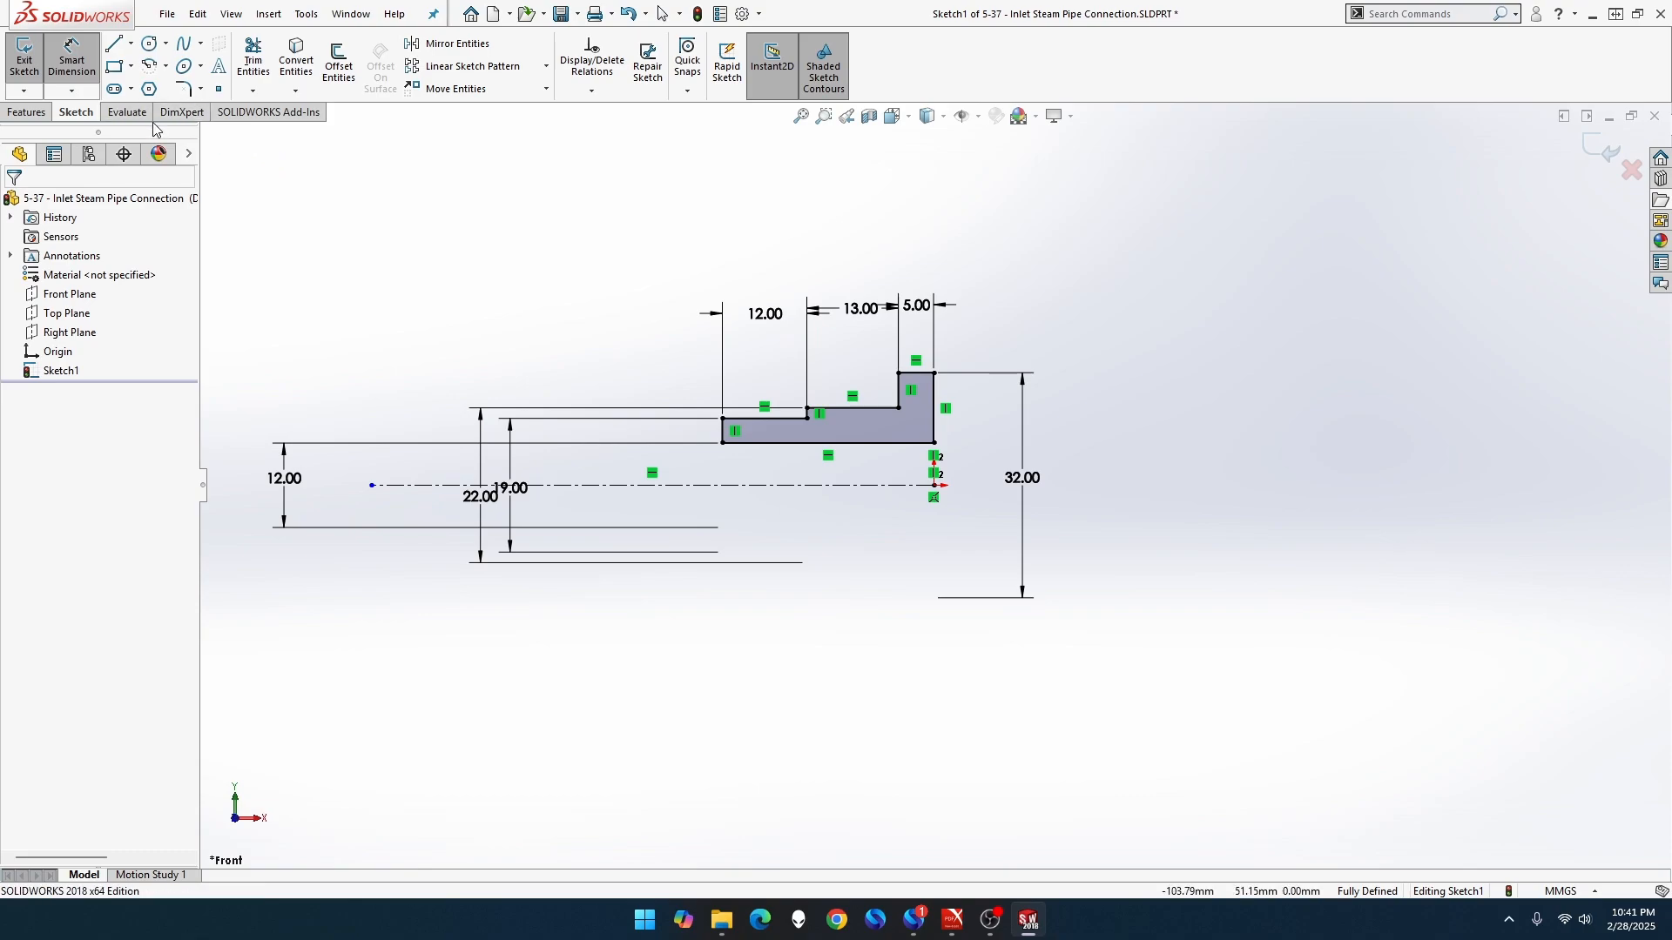
Revolve the stepped profile 360 degrees about the centerline into a solid
{"action": "left_click", "coordinate": [26, 112]}
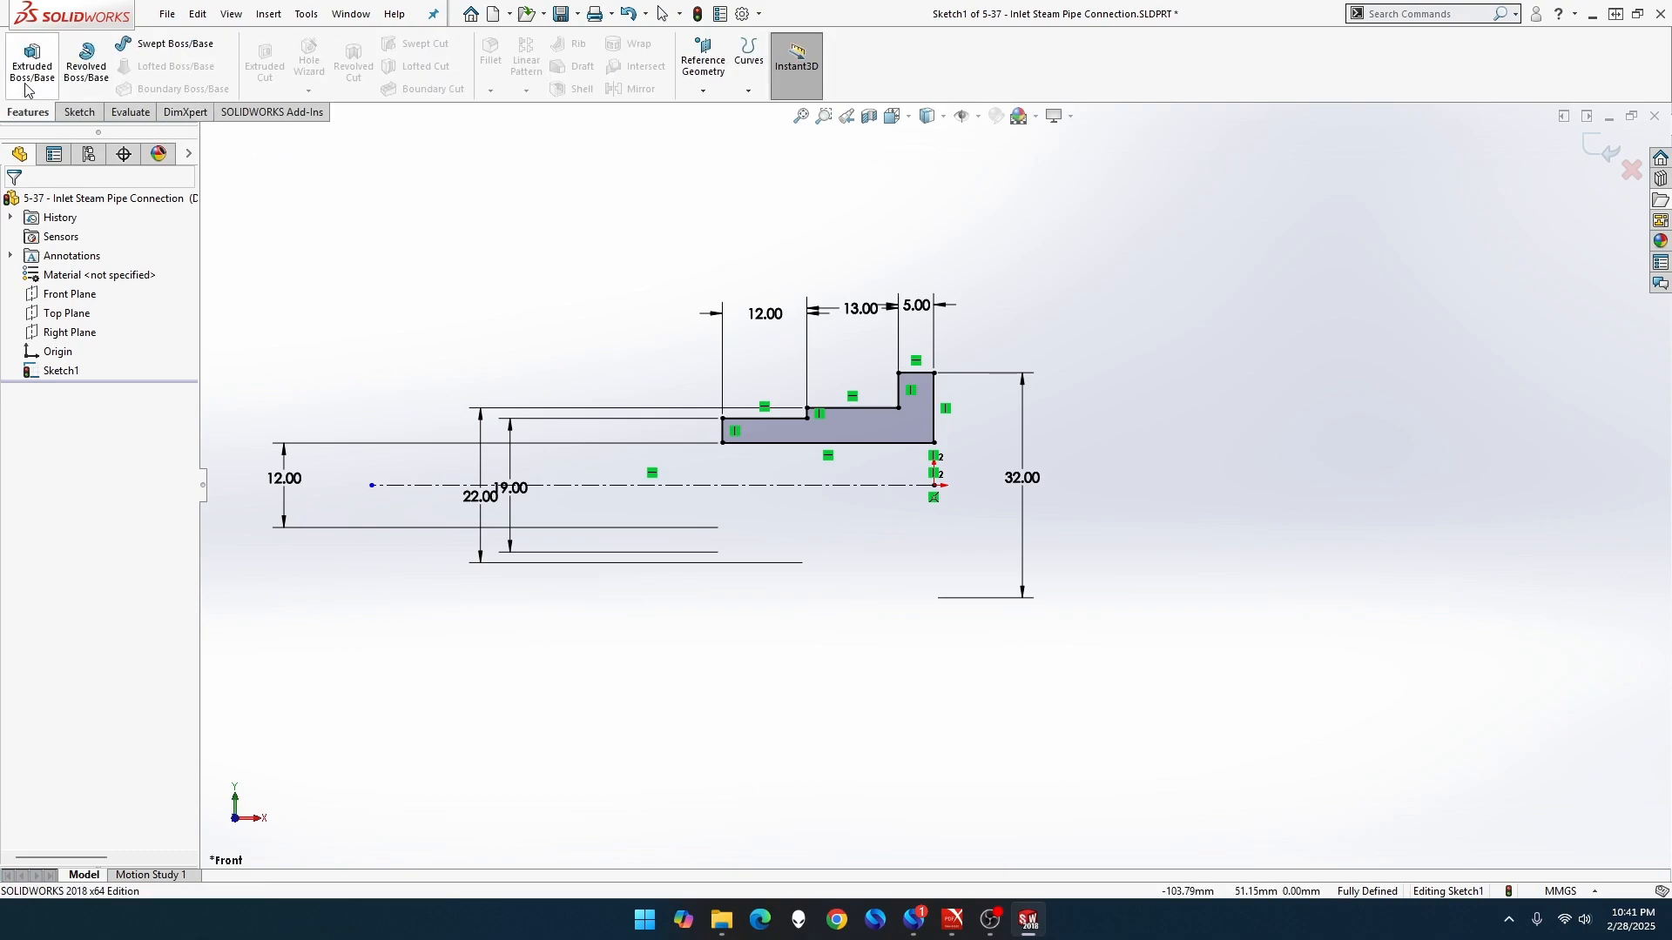
{"action": "left_click", "coordinate": [87, 65]}
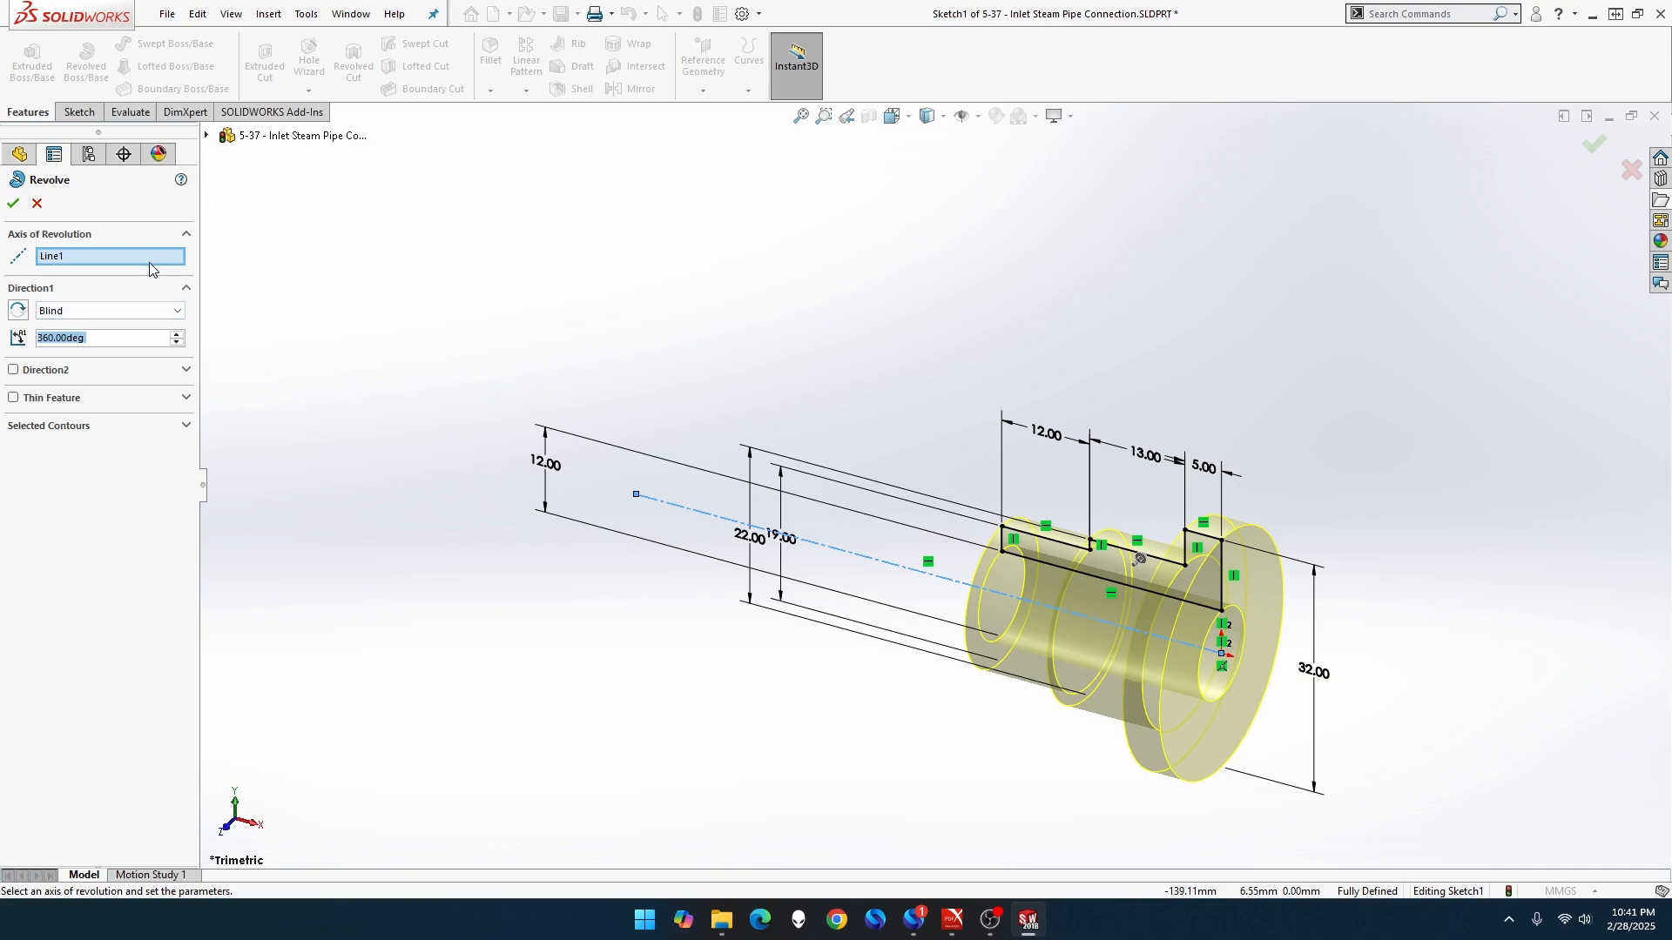
{"action": "left_click", "coordinate": [11, 205]}
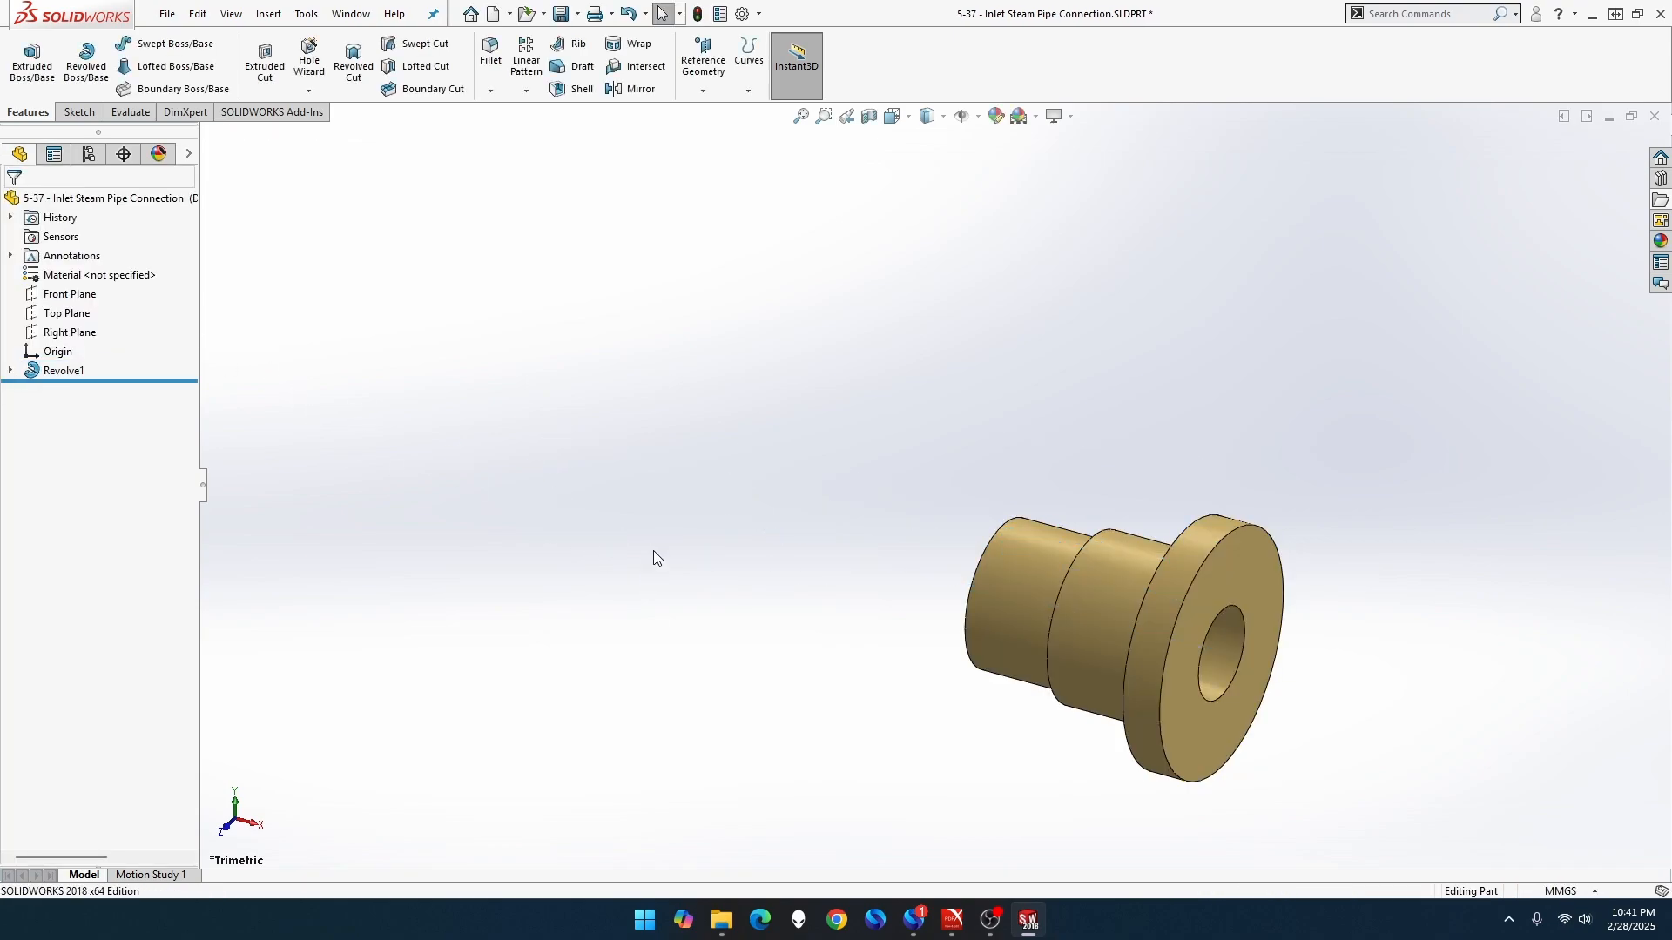
Start a sketch on the flange's annular face on the stepped-barrel side, viewed normal to that face
{"action": "left_click", "coordinate": [801, 118]}
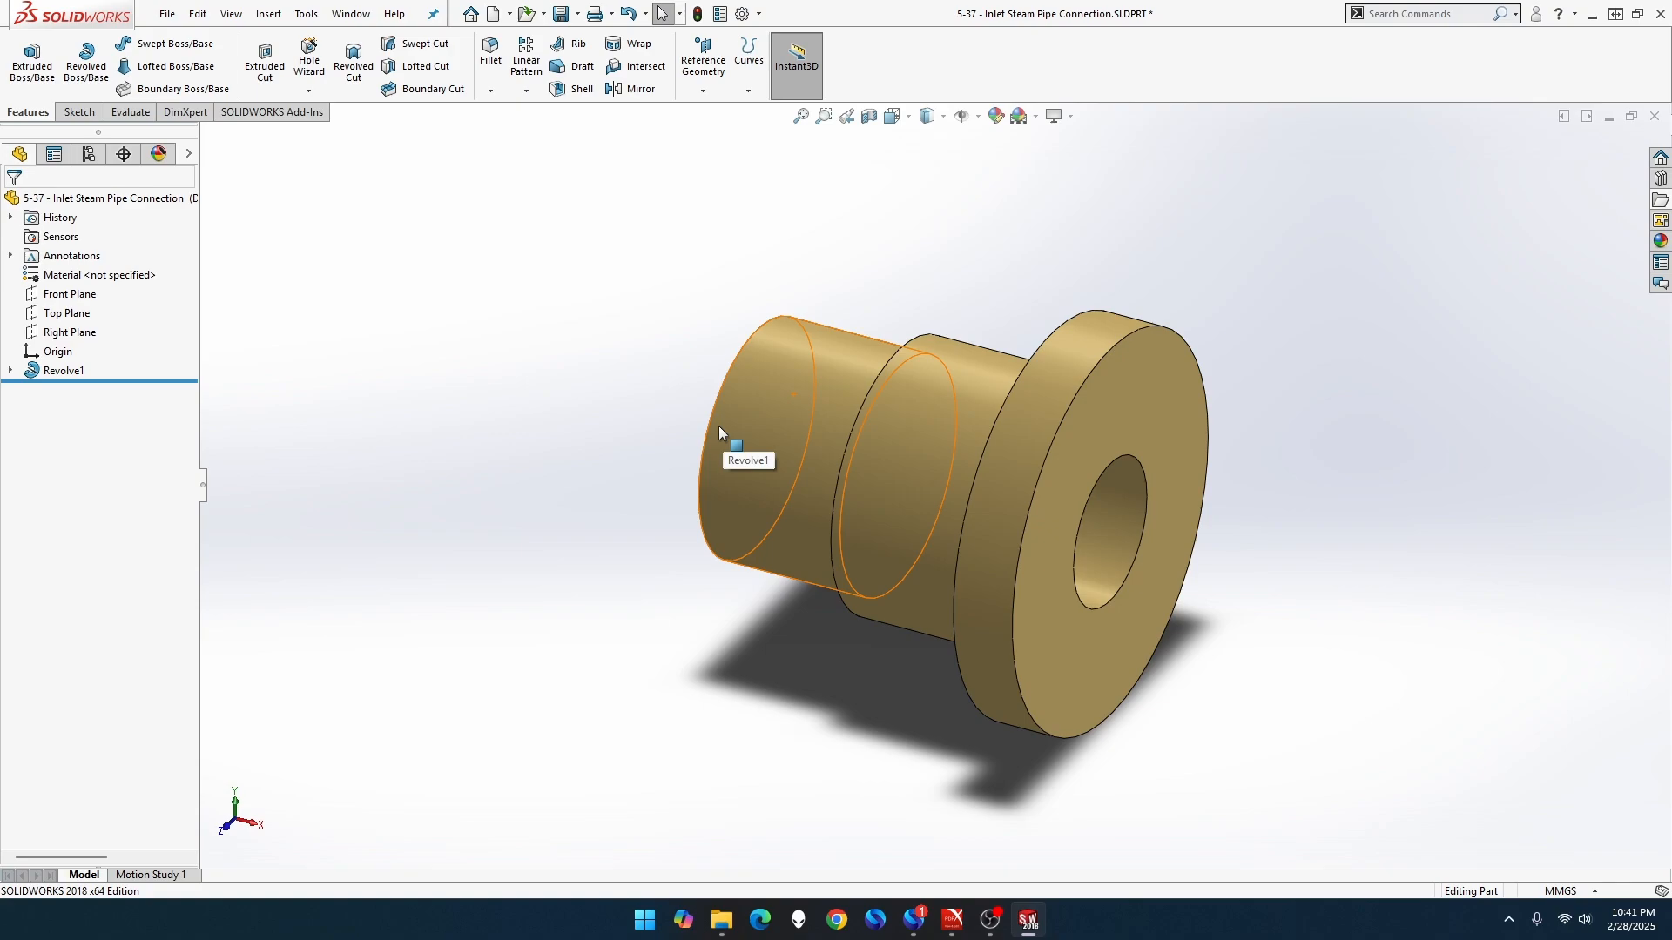
{"action": "middle_click_drag", "start_coordinate": [718, 426], "coordinate": [732, 428]}
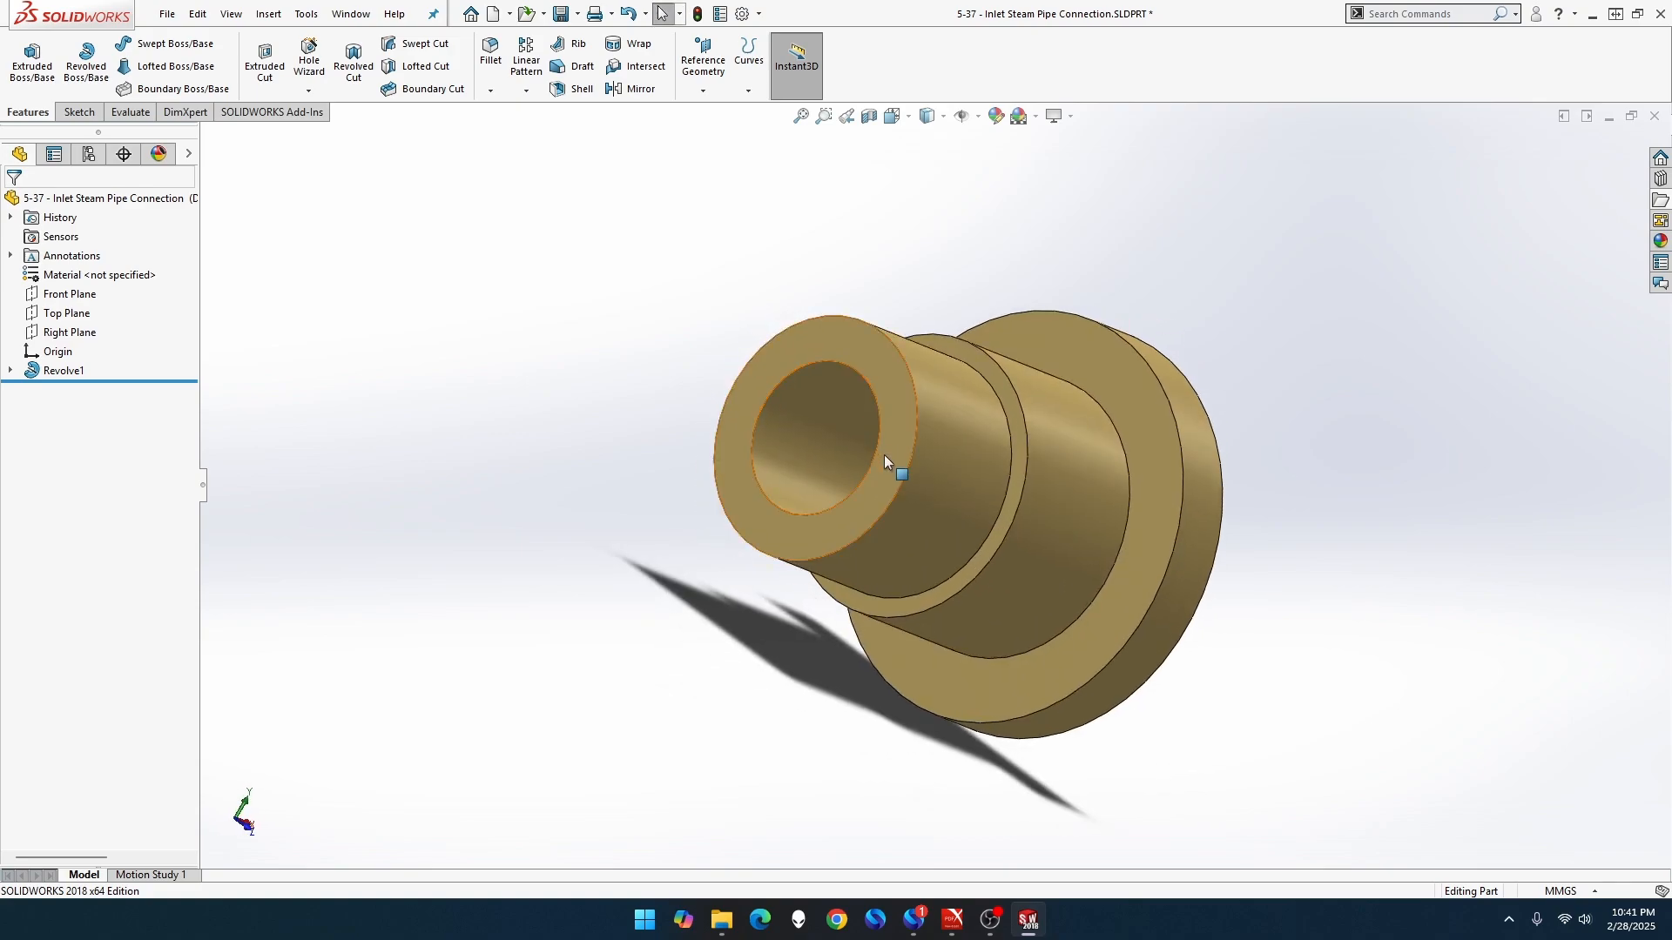
{"action": "right_click", "coordinate": [1126, 525]}
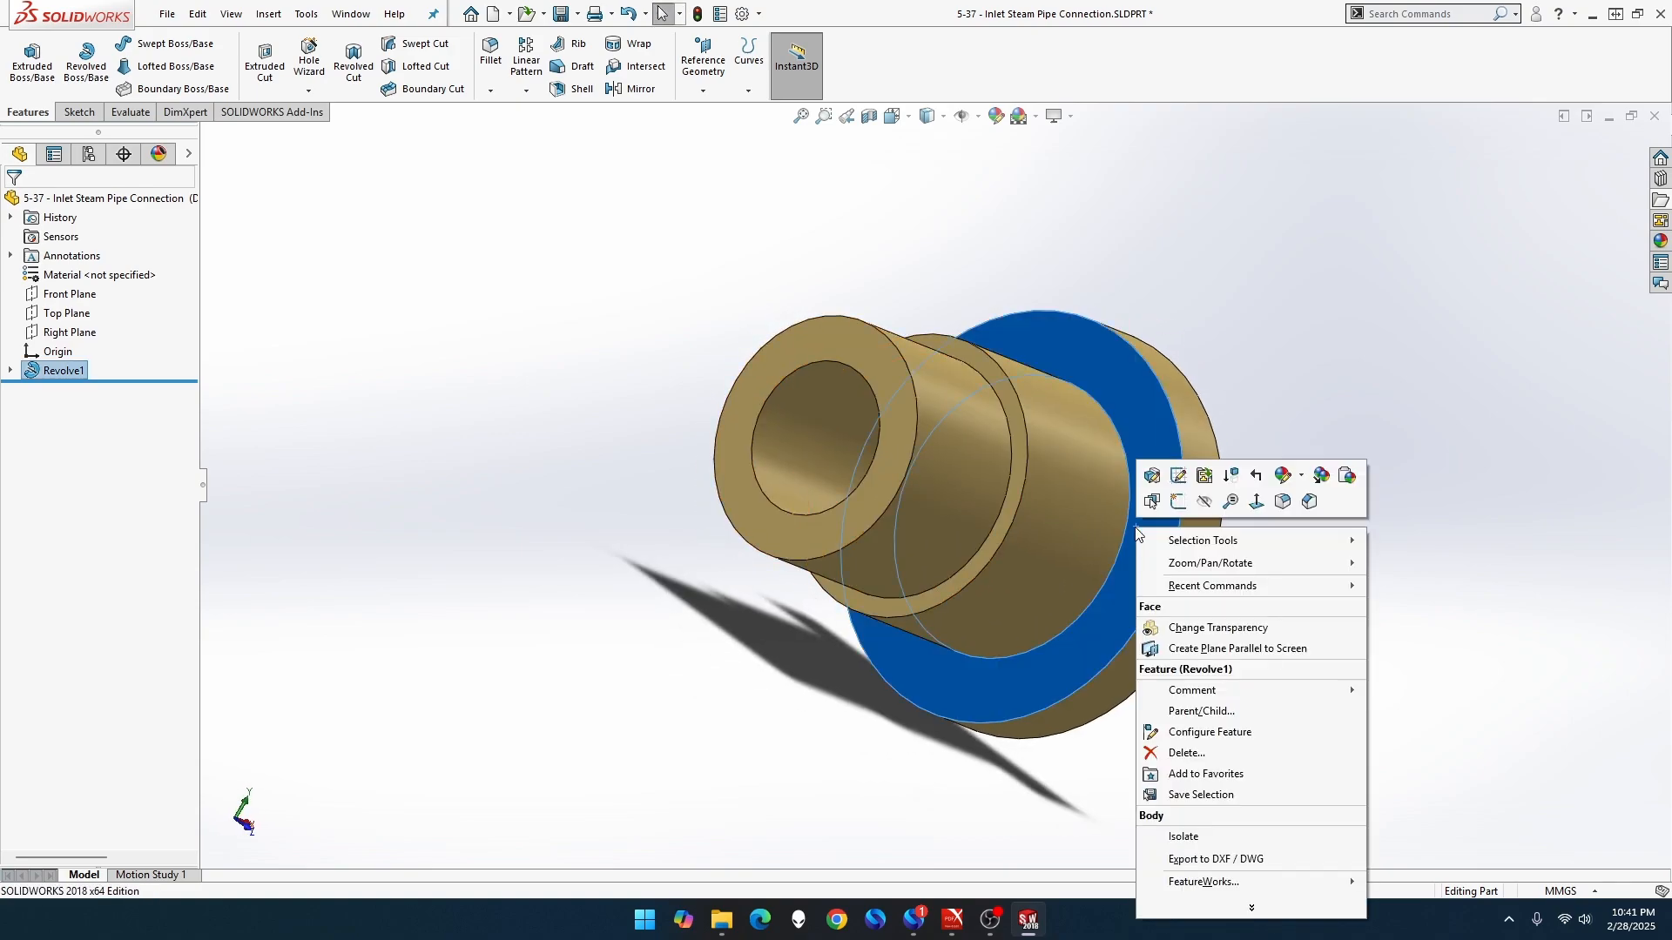
{"action": "left_click", "coordinate": [1259, 501]}
{"action": "right_click", "coordinate": [1214, 493]}
{"action": "left_click", "coordinate": [1254, 470]}
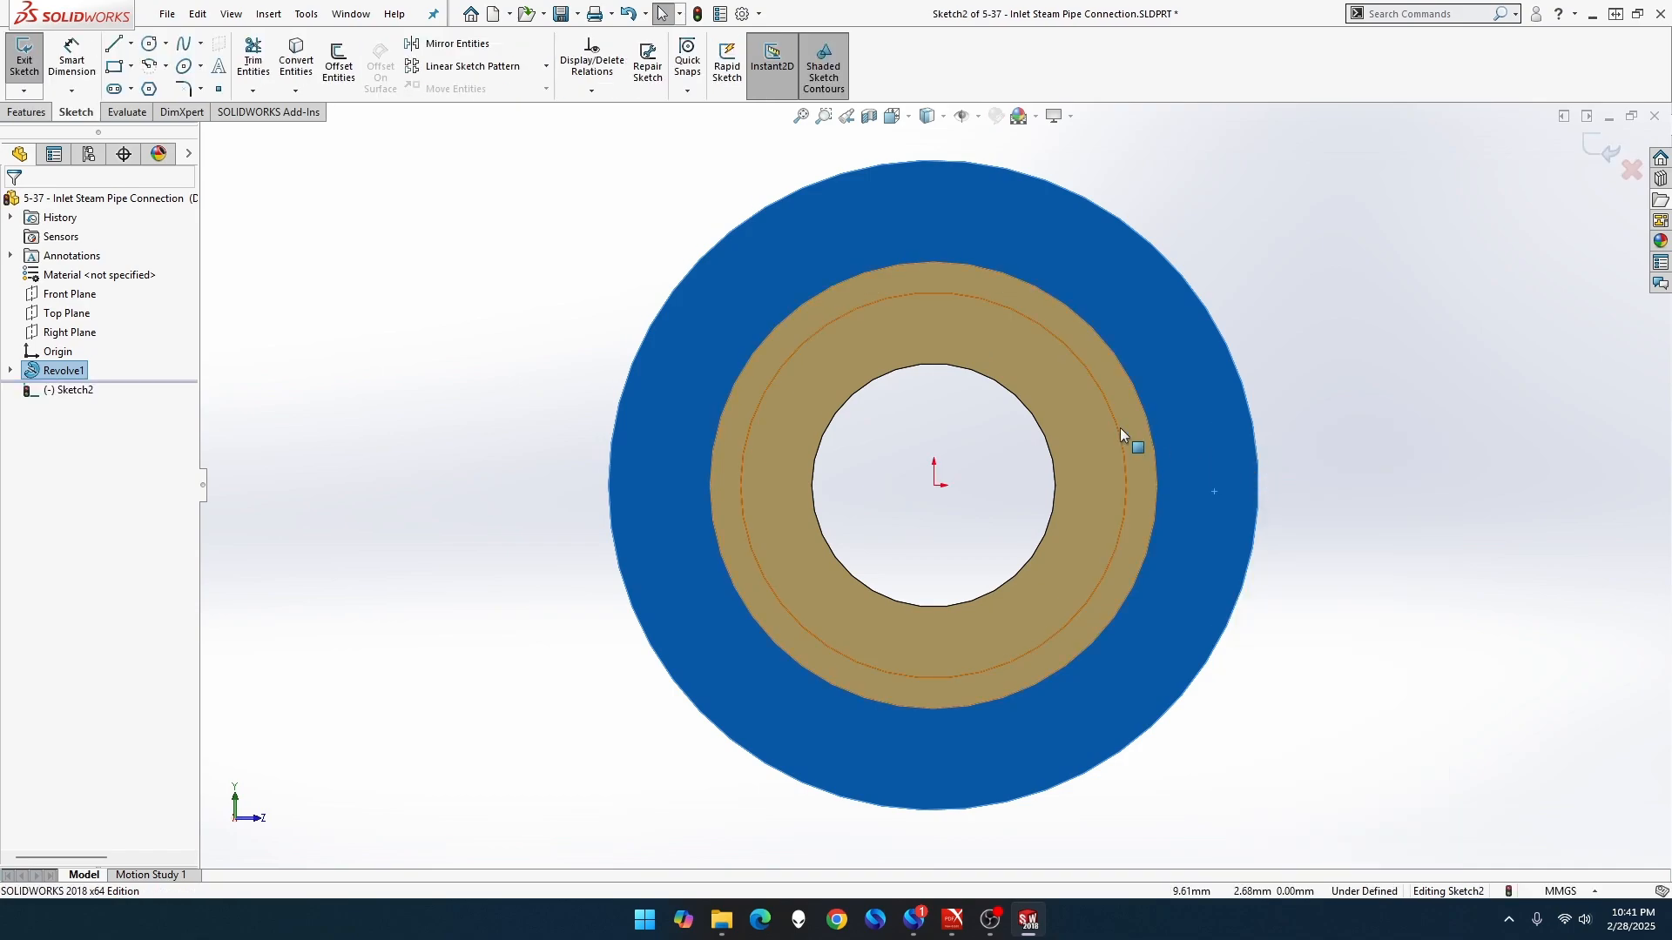
Sketch a horizontal centerline about 27 mm long and a near-vertical one about 31 mm long across the flange, deleting the diagonal segment joining them
{"action": "left_click", "coordinate": [131, 43]}
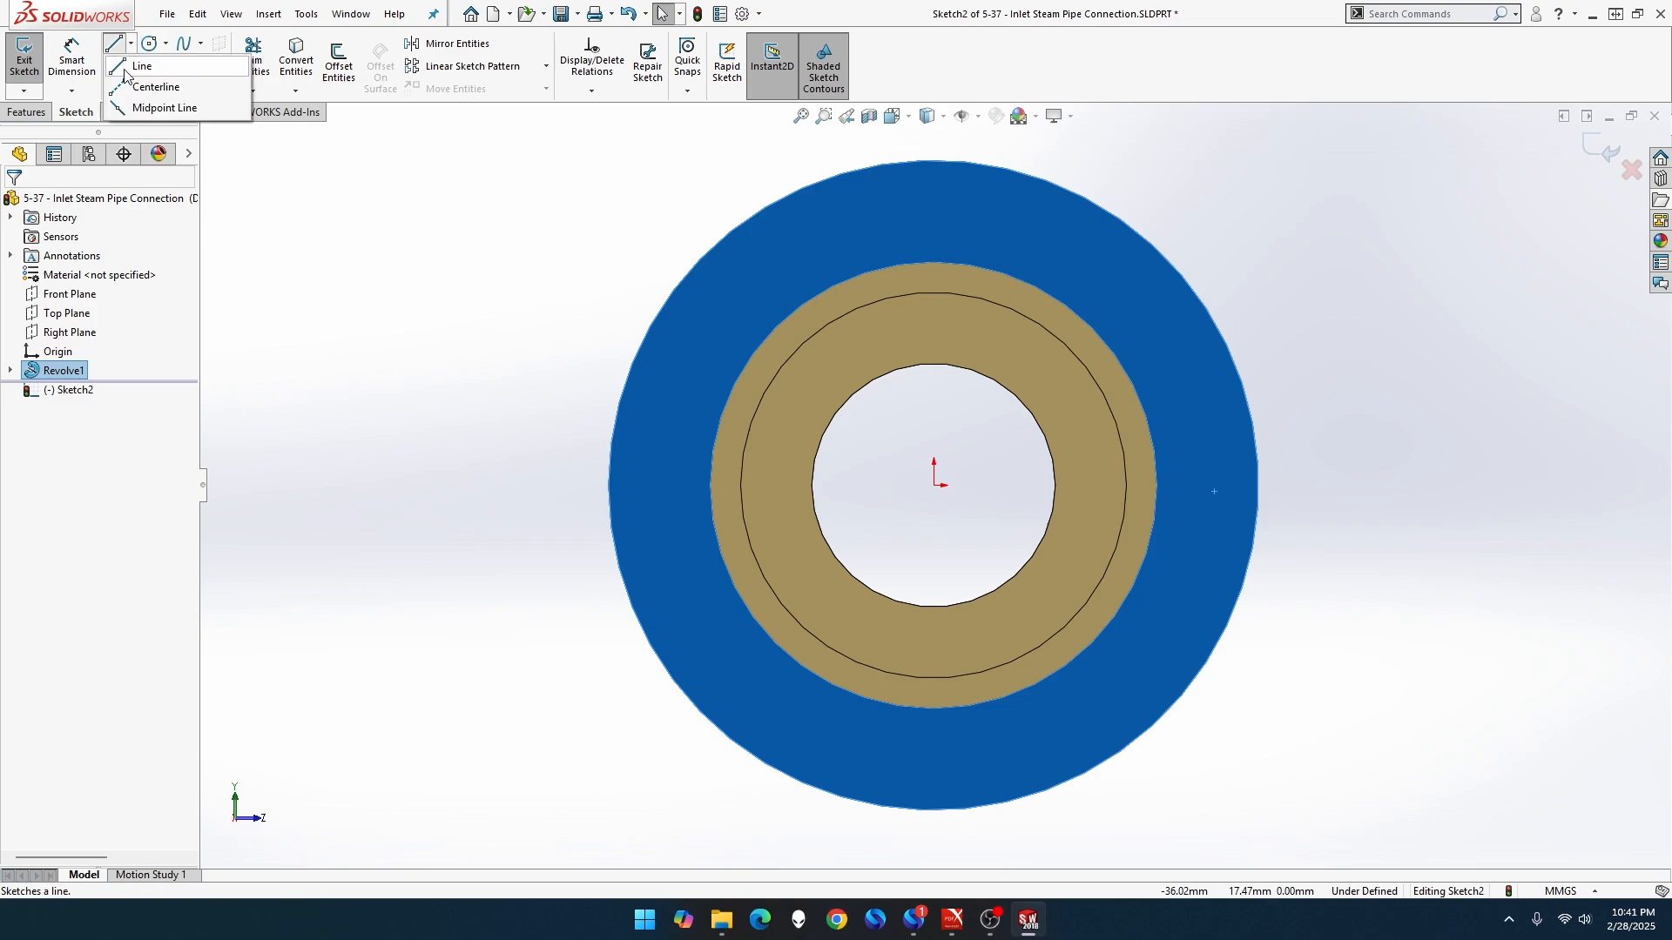
{"action": "left_click", "coordinate": [150, 87]}
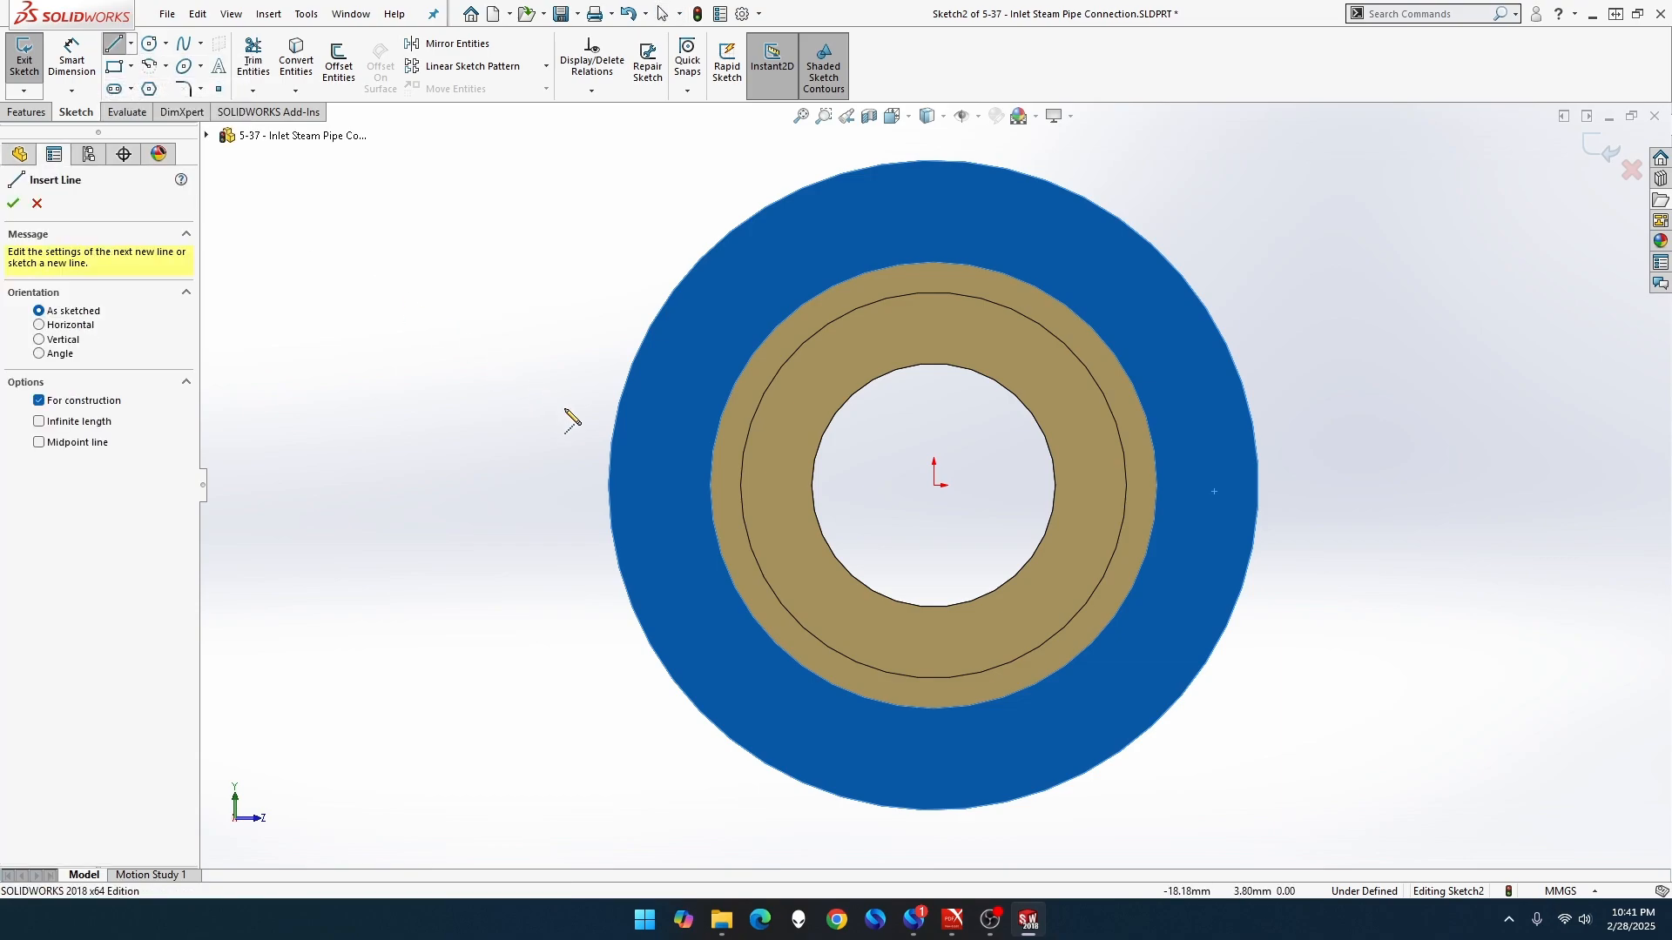
{"action": "left_click", "coordinate": [661, 480]}
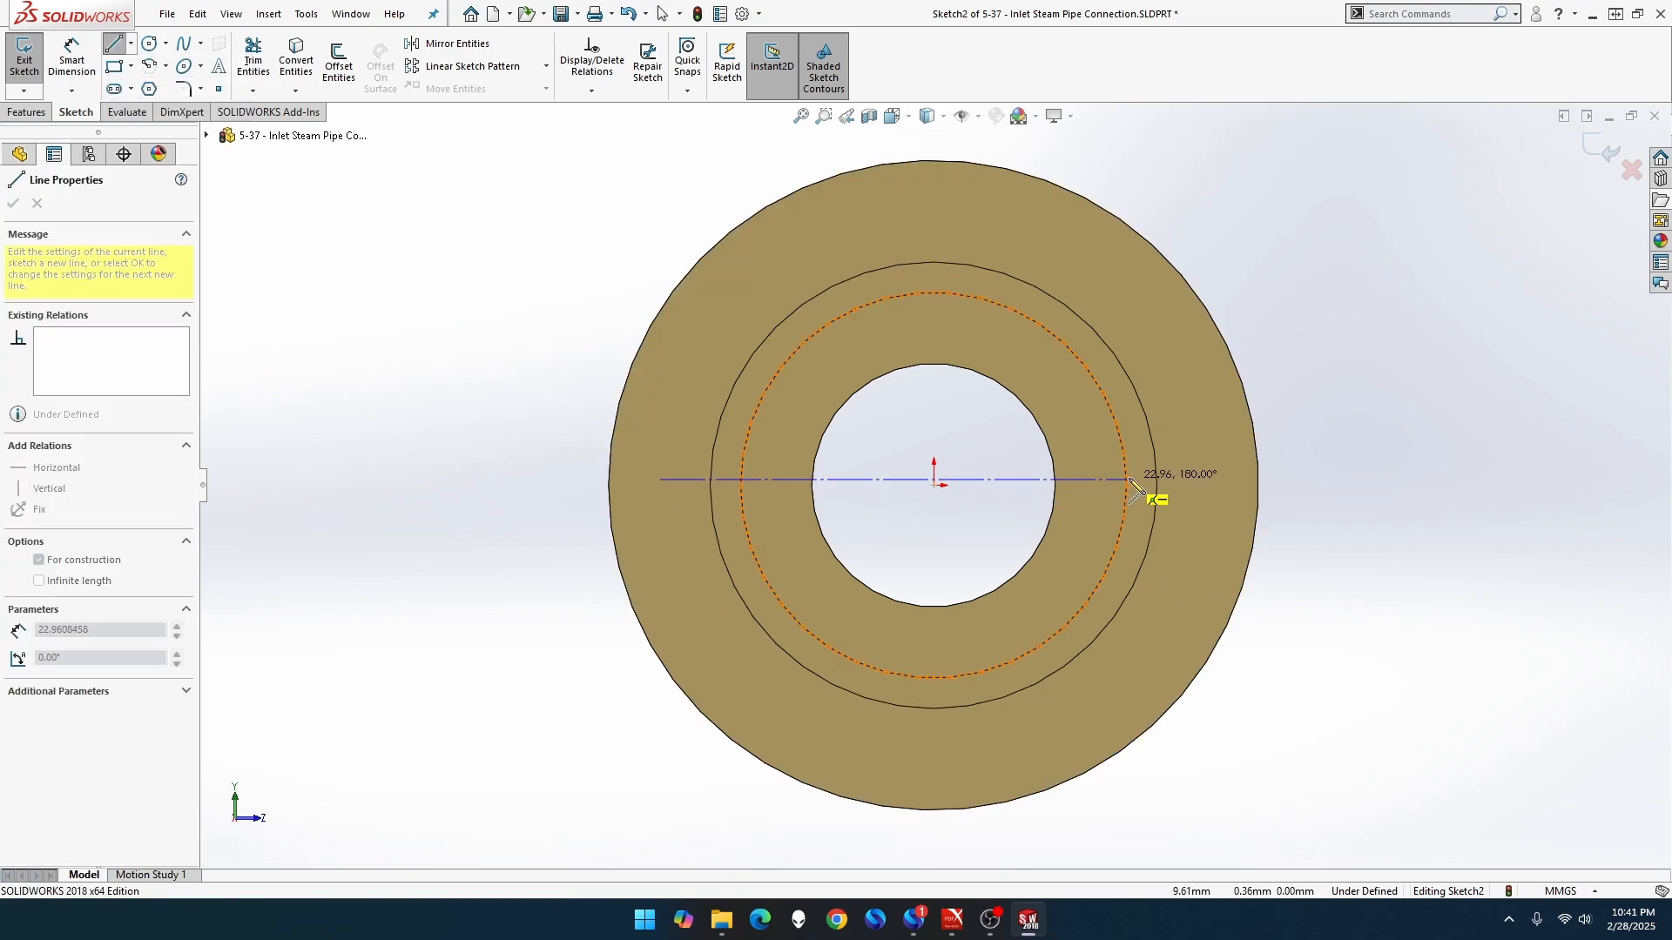
{"action": "left_click", "coordinate": [1206, 479]}
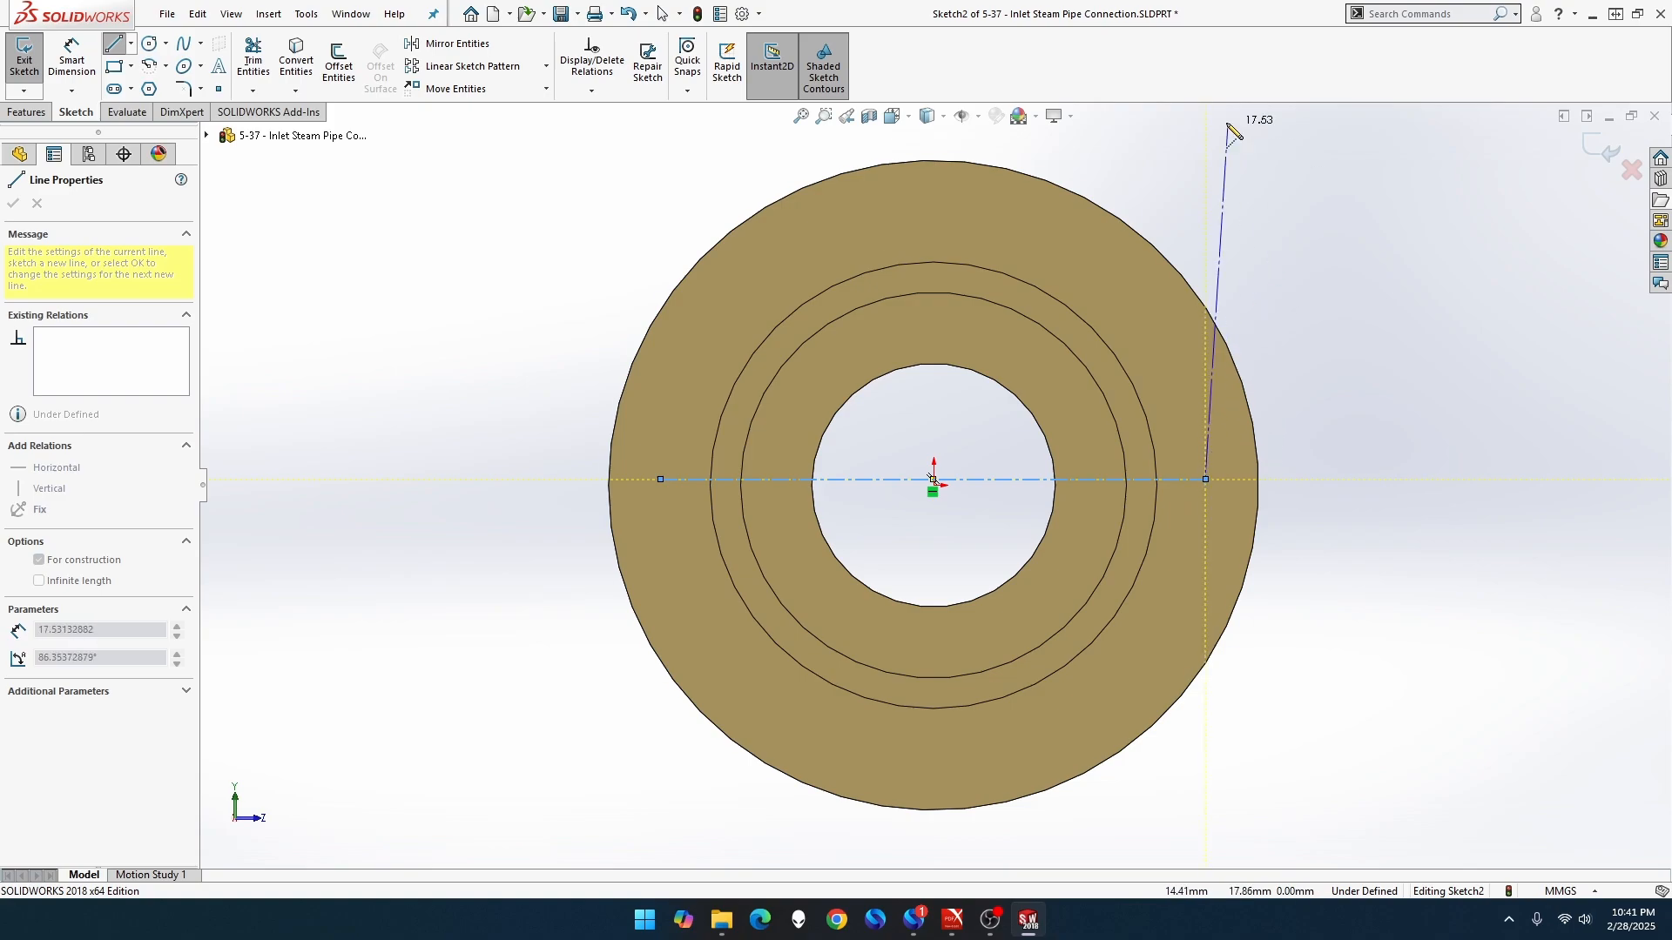
{"action": "left_click", "coordinate": [941, 135]}
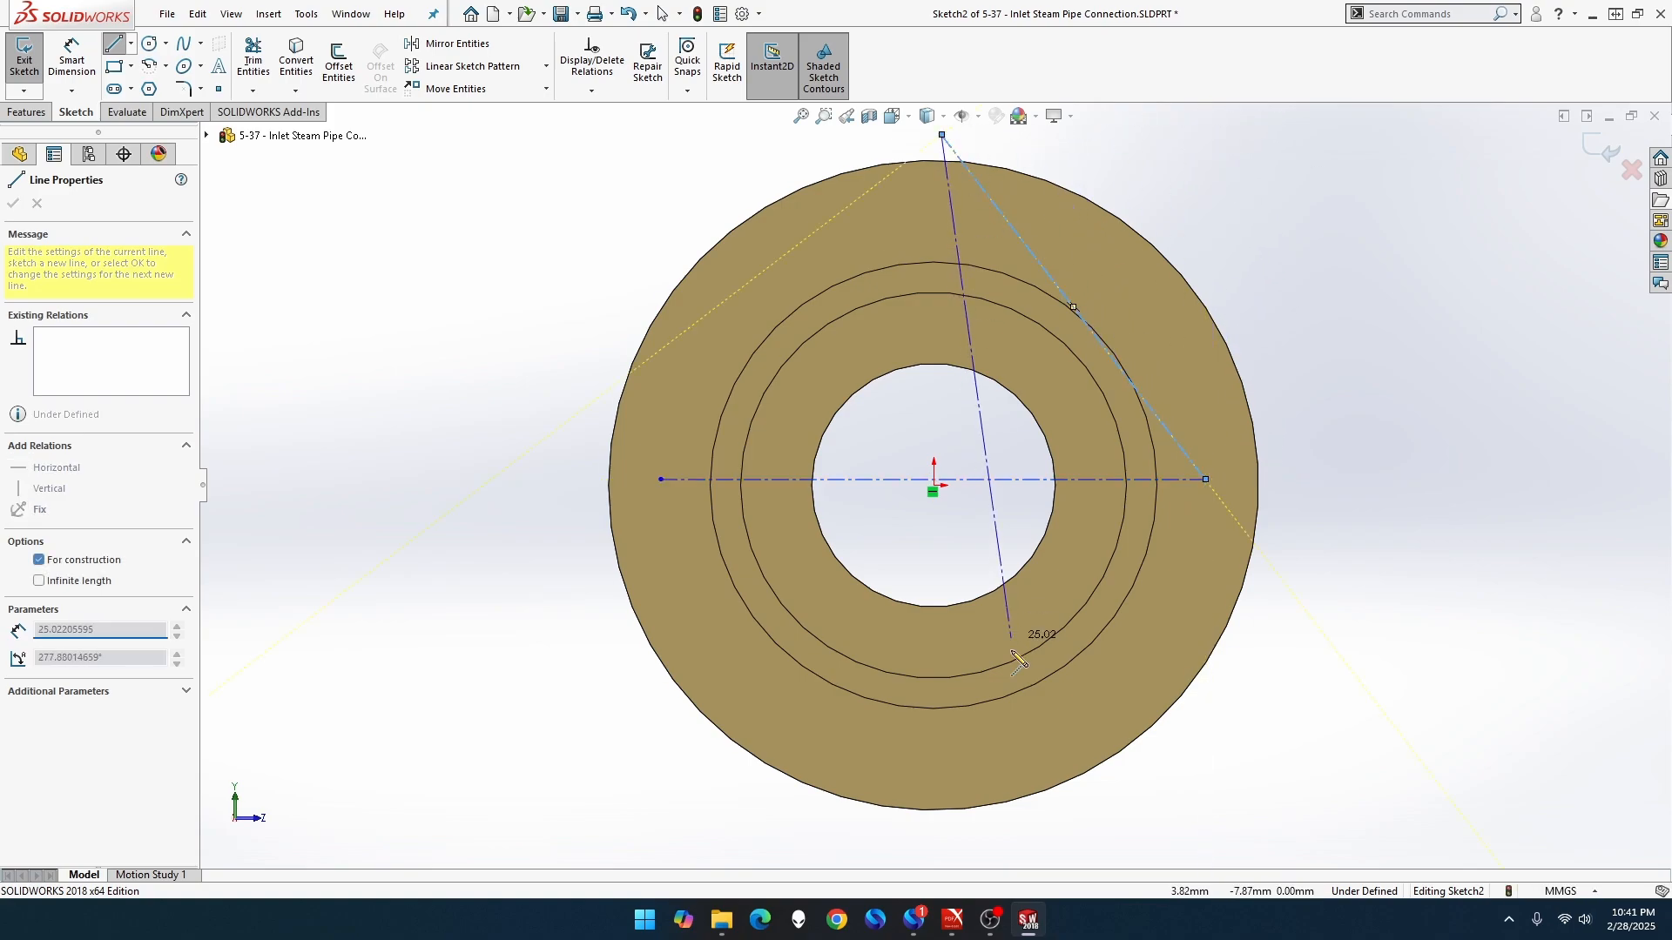
{"action": "left_click", "coordinate": [956, 756]}
{"action": "key", "text": "Escape"}
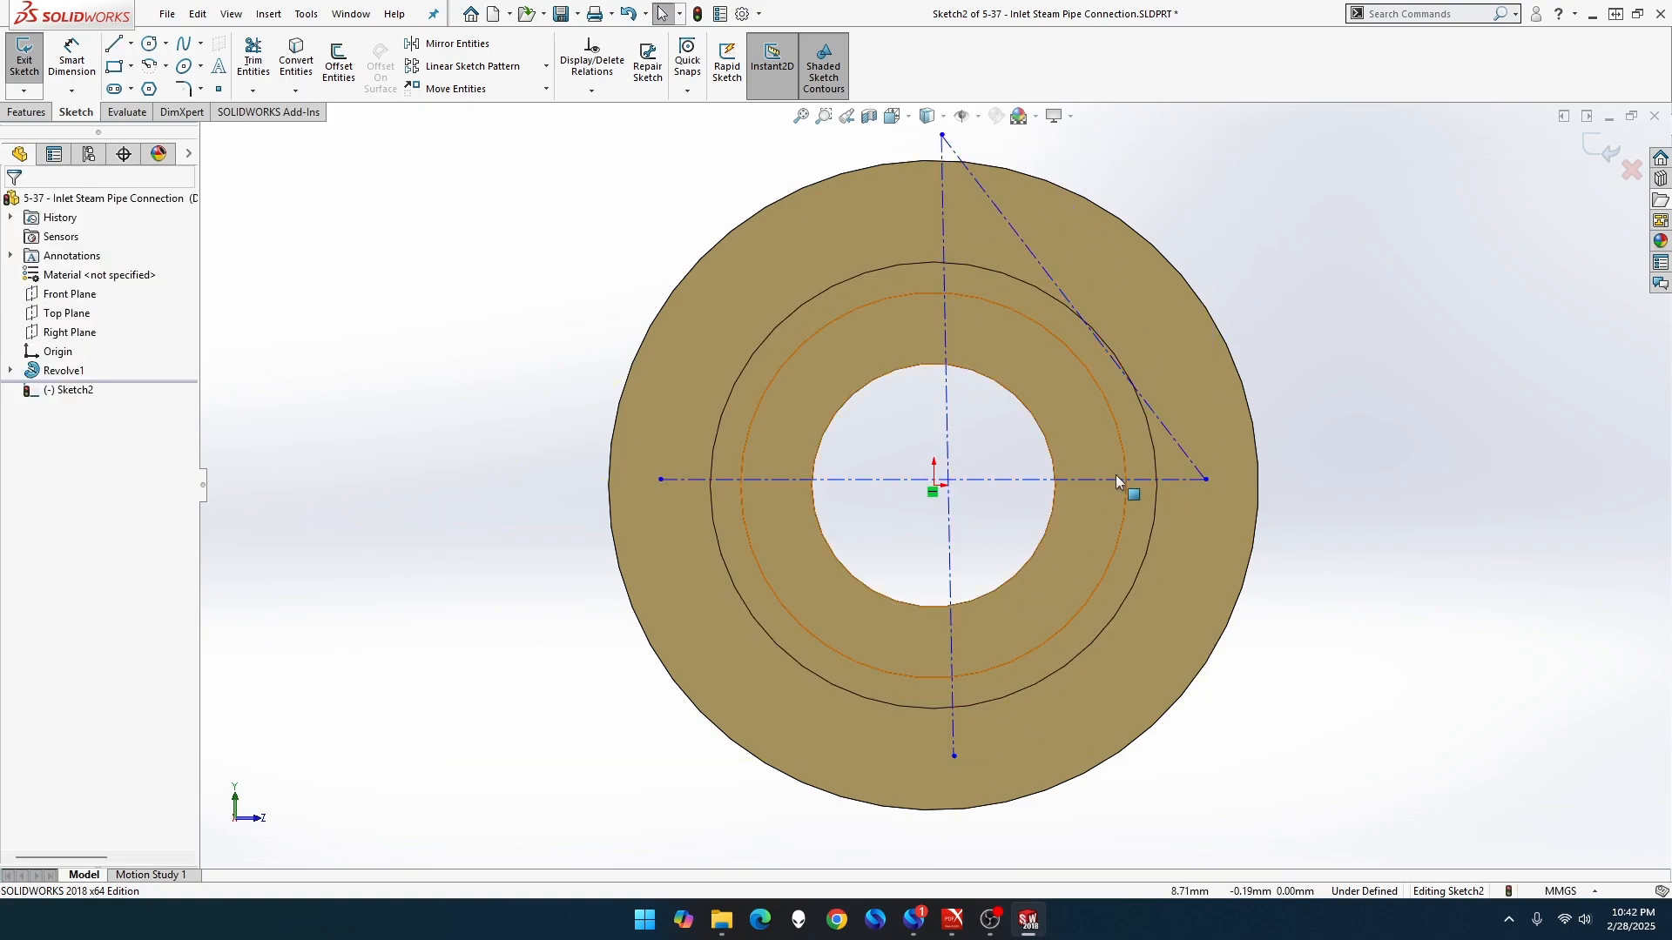
{"action": "left_click", "coordinate": [1146, 405]}
{"action": "key", "text": "Delete"}
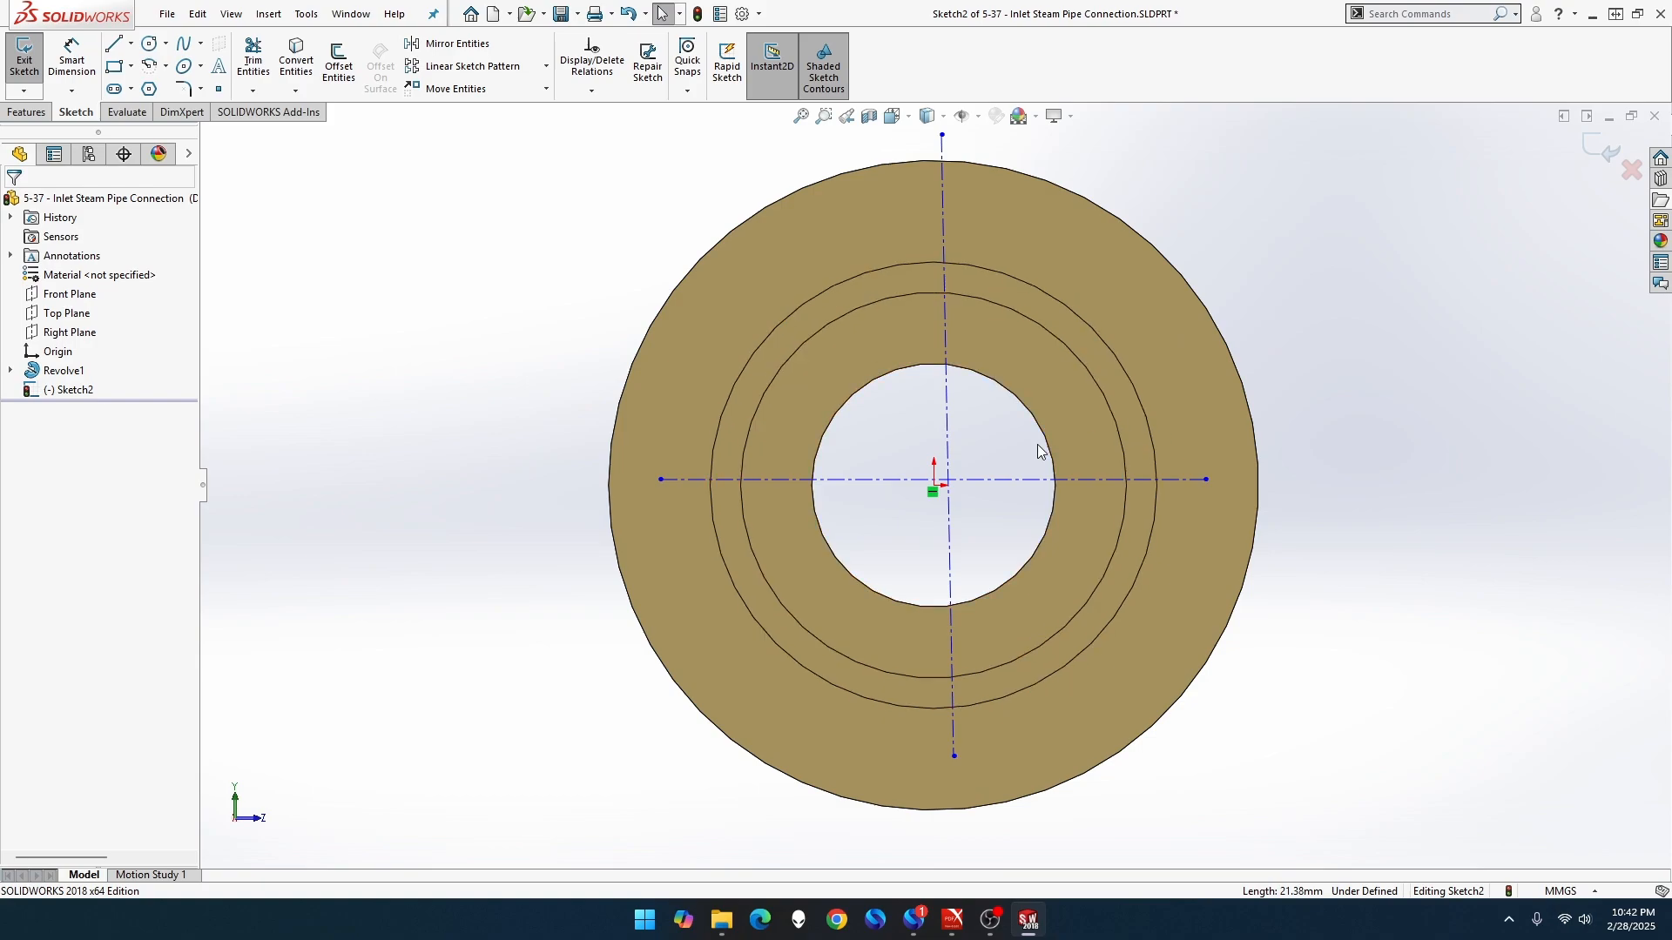
Make the horizontal and near-vertical centerlines each coincident with the origin
{"action": "left_click", "coordinate": [973, 480]}
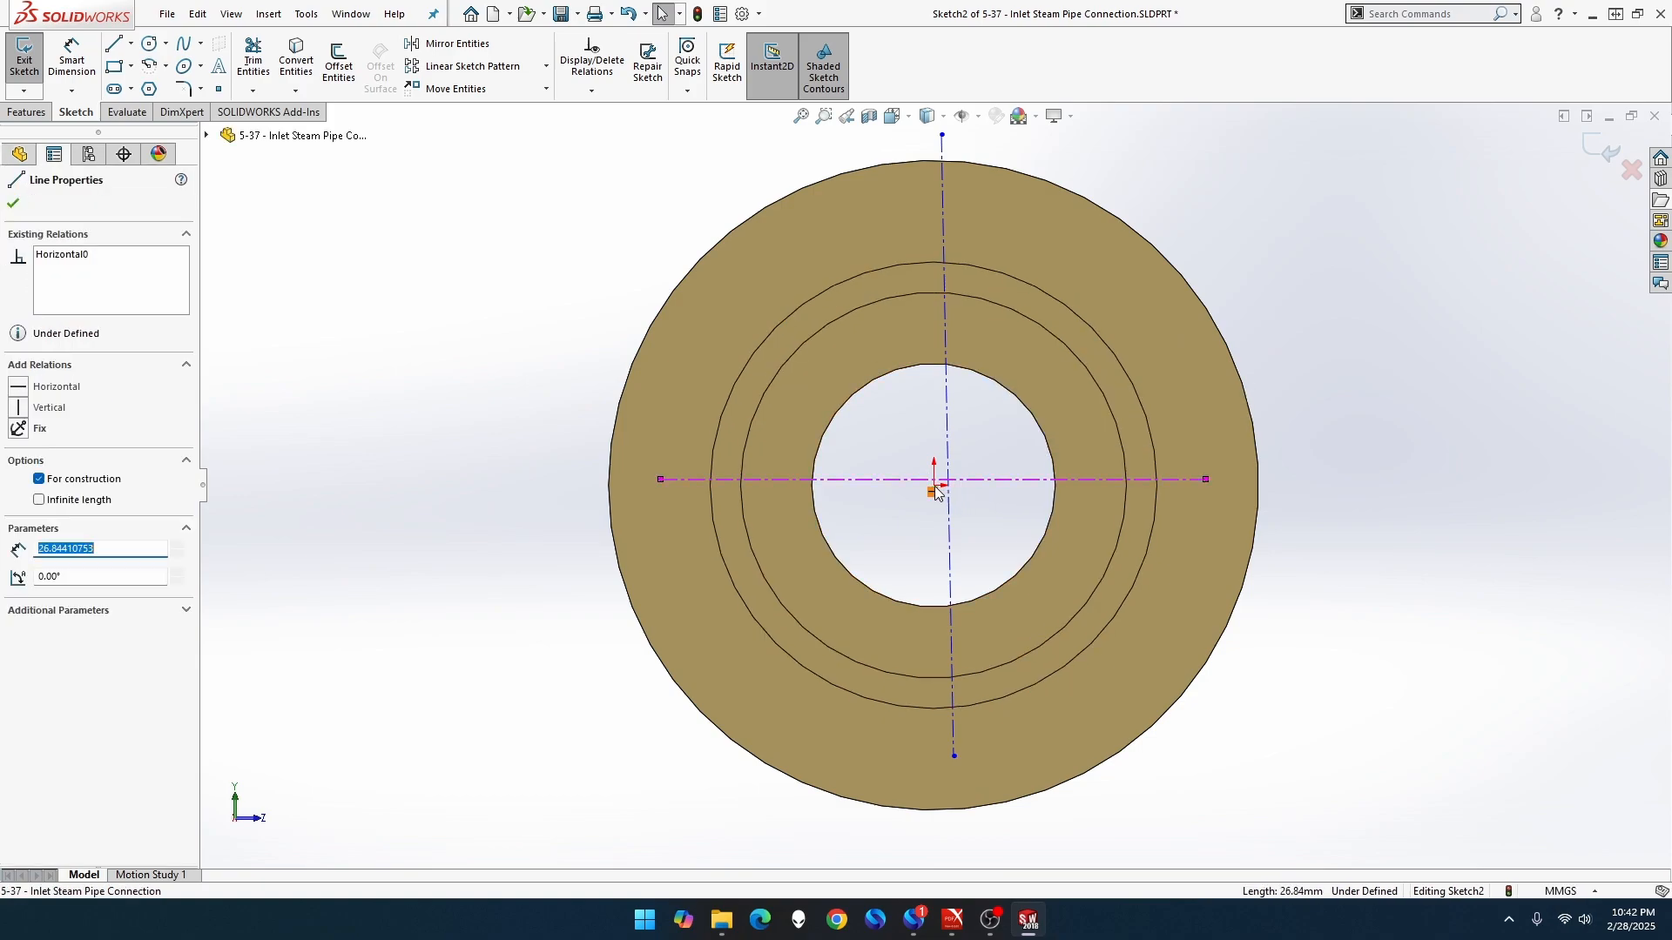
{"action": "left_click", "coordinate": [934, 490], "text": "ctrl"}
{"action": "left_click", "coordinate": [935, 490], "text": "ctrl"}
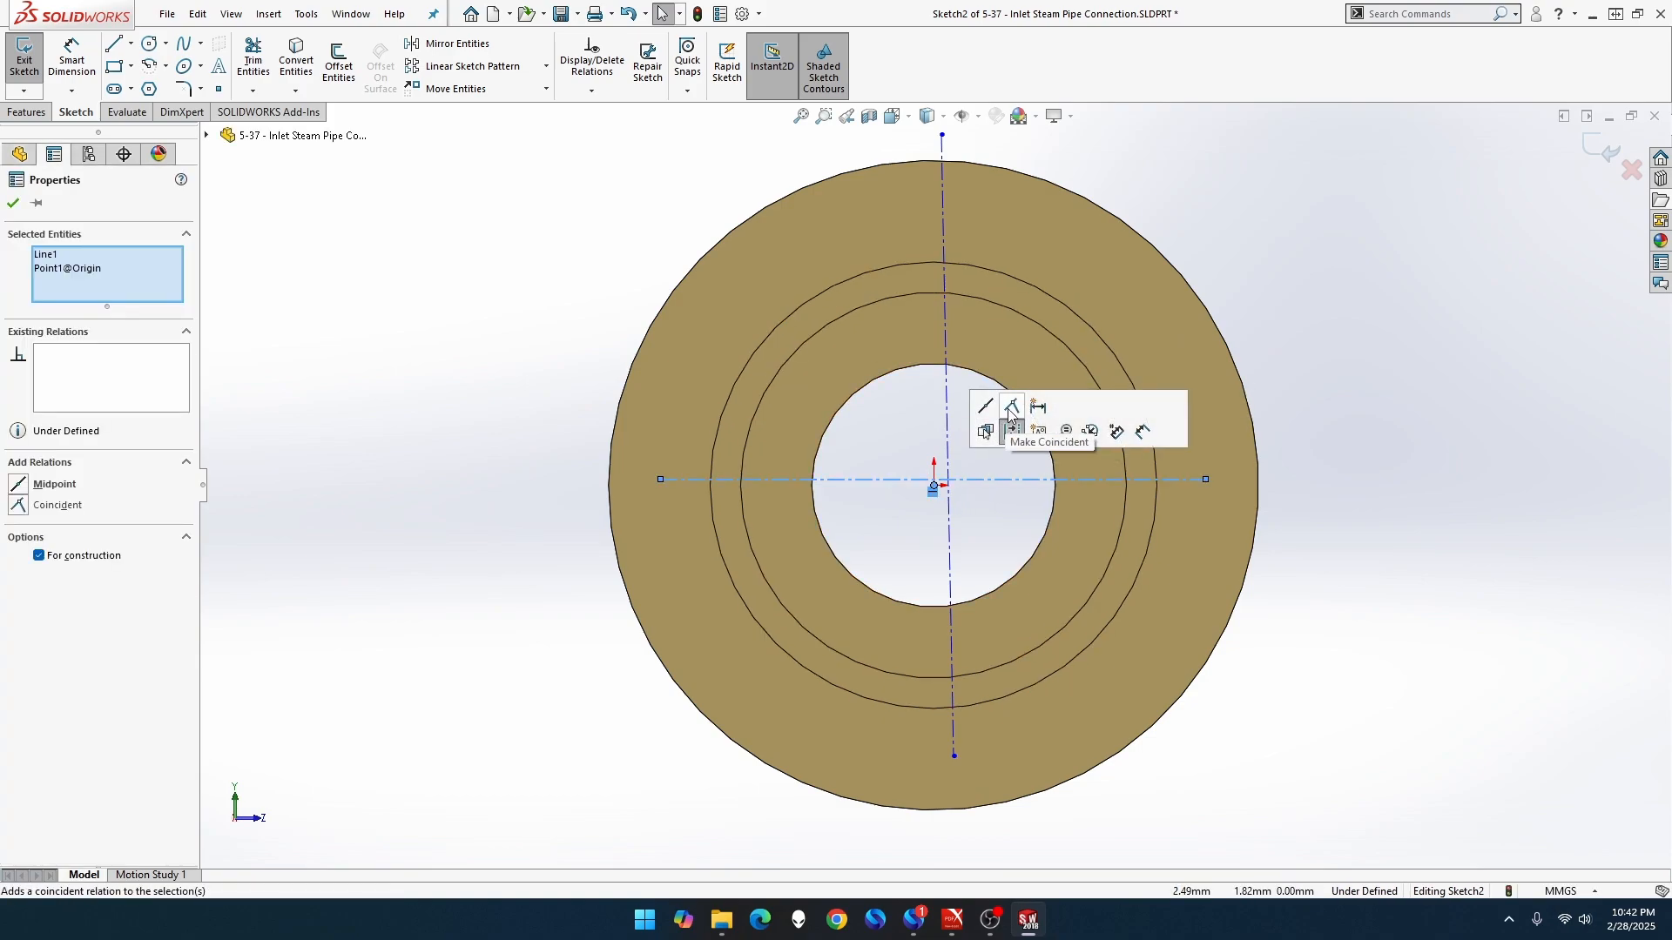
{"action": "left_click", "coordinate": [953, 519]}
{"action": "left_click", "coordinate": [934, 486], "text": "ctrl"}
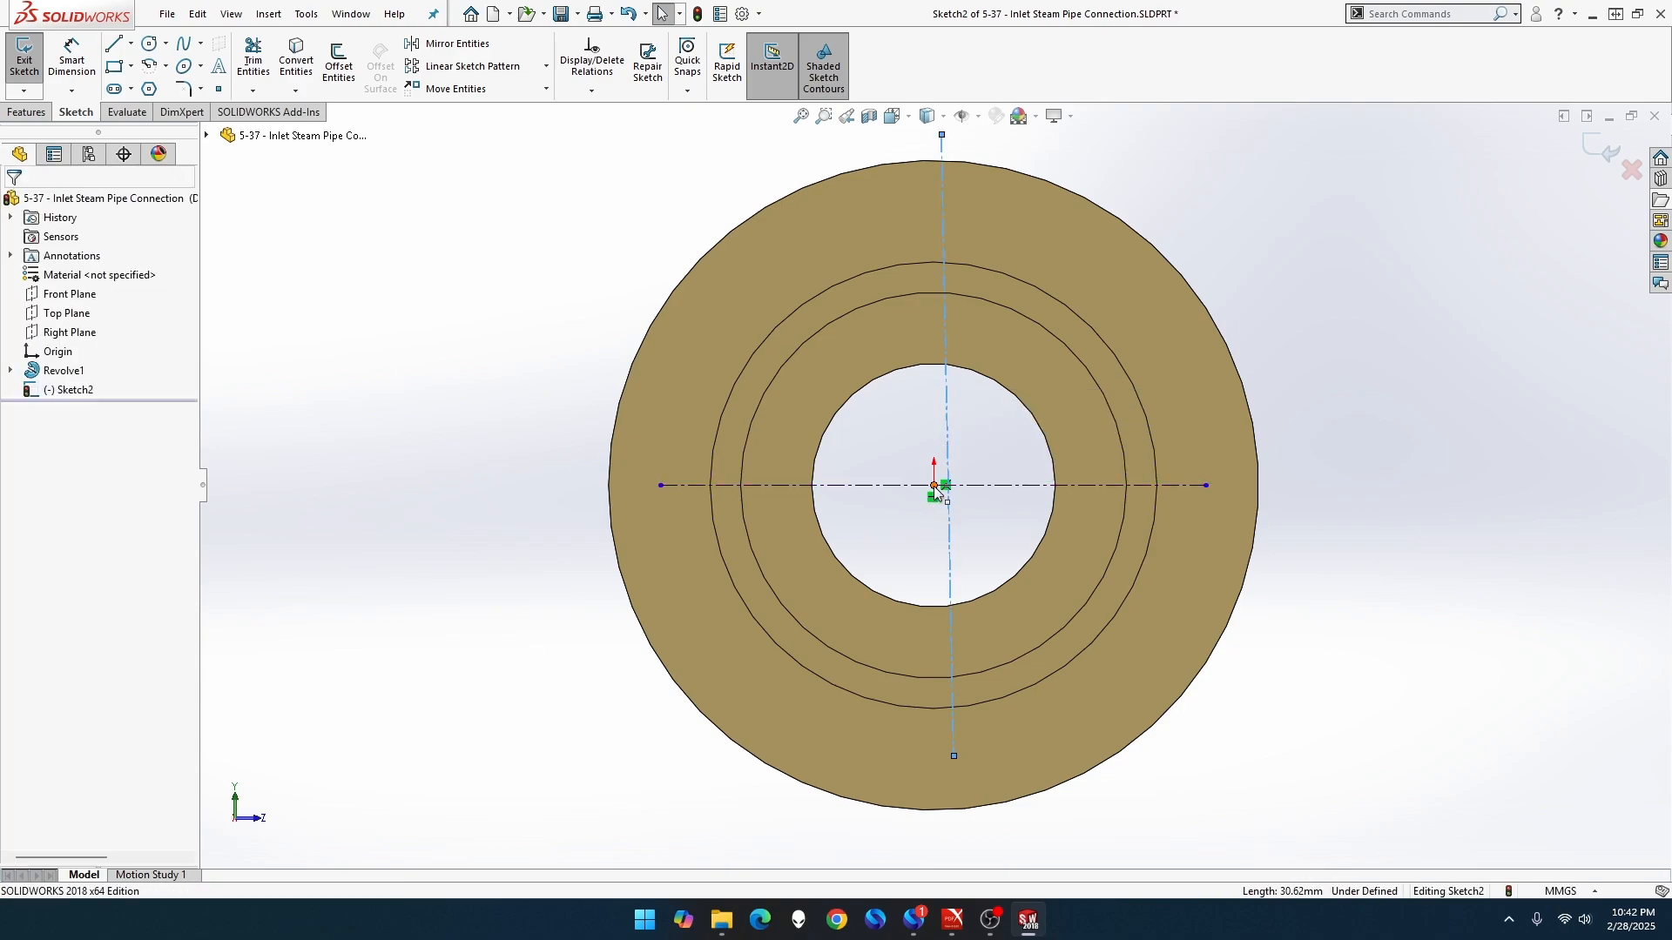
{"action": "left_click", "coordinate": [1002, 416]}
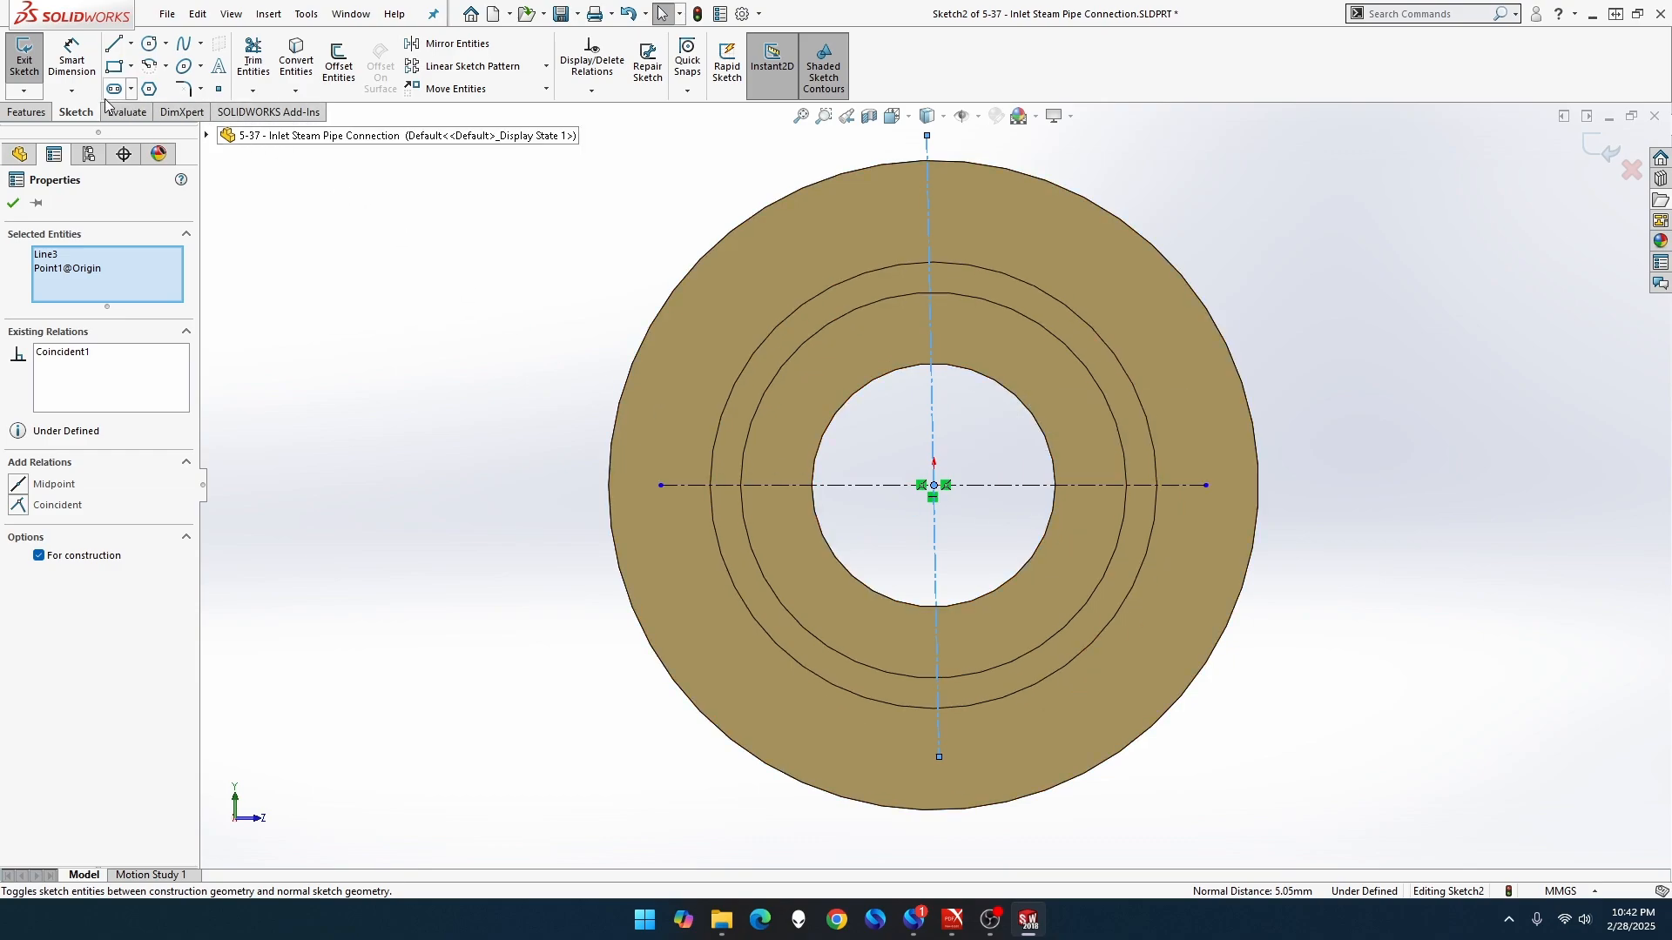
Dimension the horizontal centerline's length as 26 mm, with the value placed outside the flange at its lower left
{"action": "left_click", "coordinate": [72, 91]}
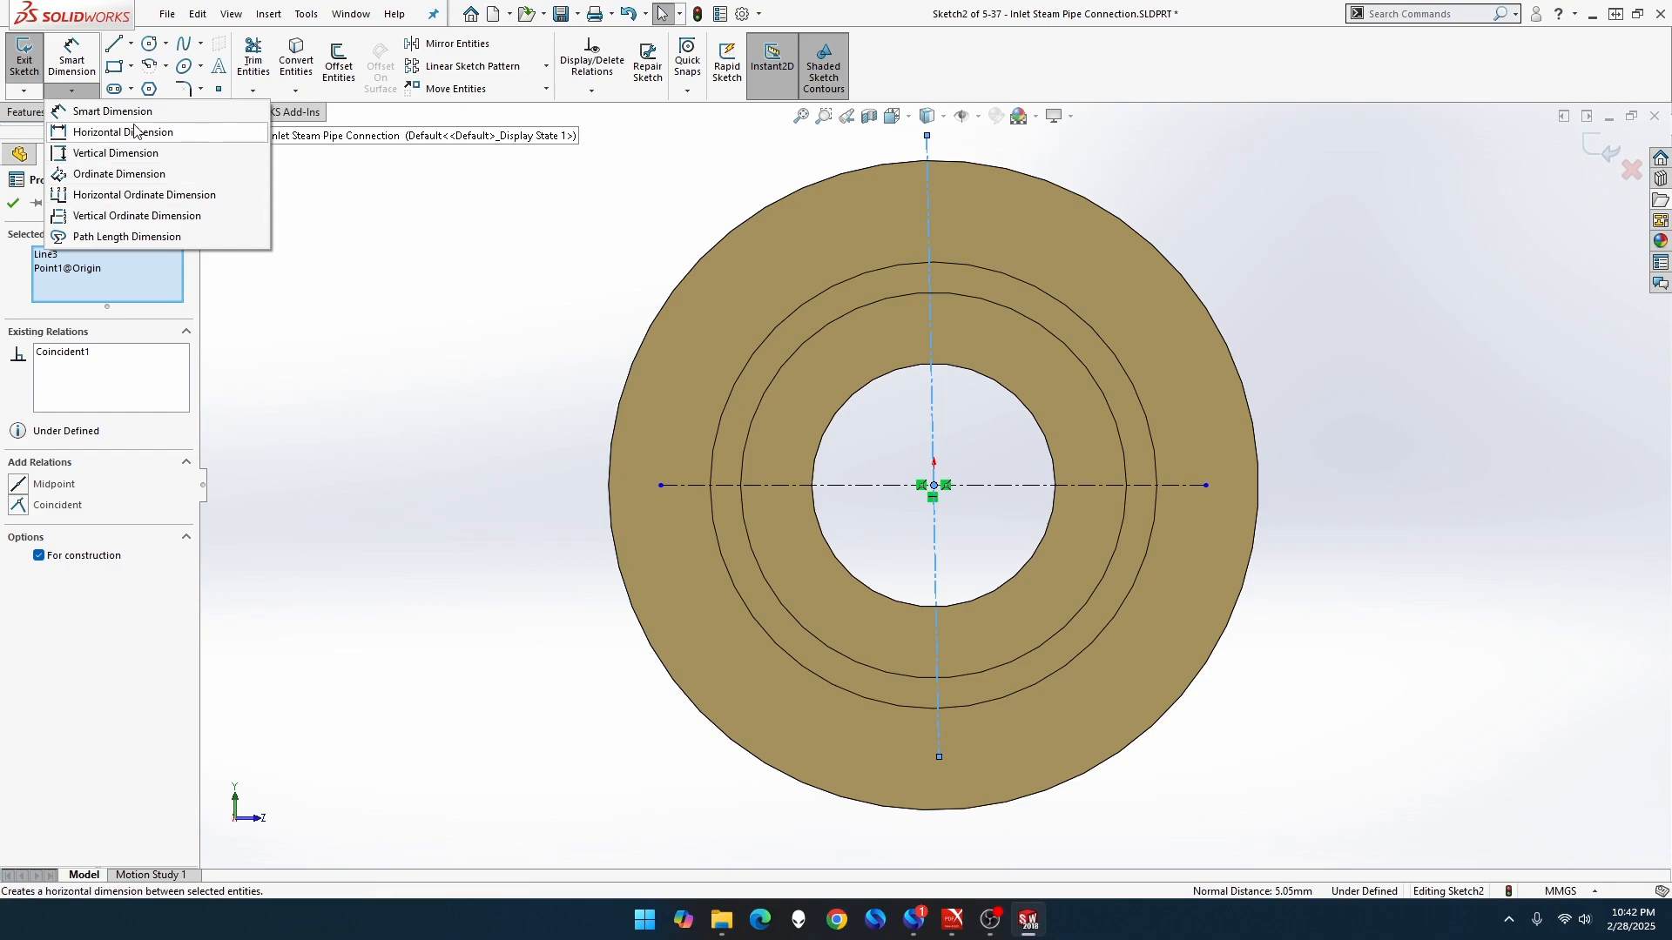
{"action": "left_click", "coordinate": [77, 63]}
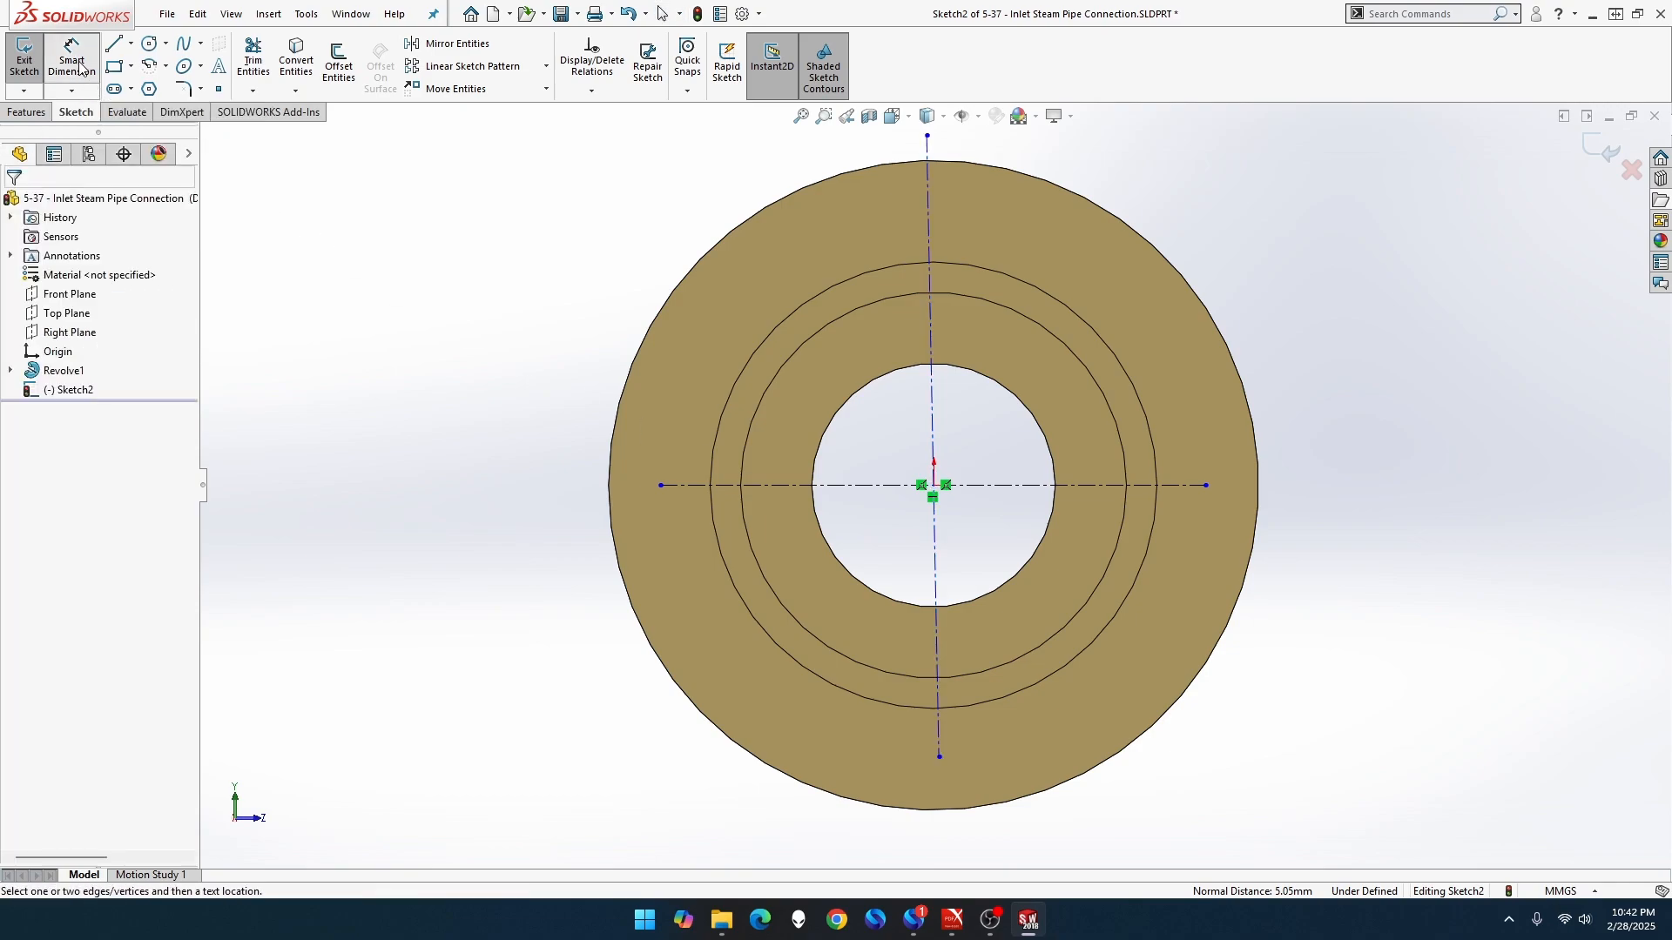
{"action": "left_click", "coordinate": [775, 486]}
{"action": "left_click", "coordinate": [477, 597]}
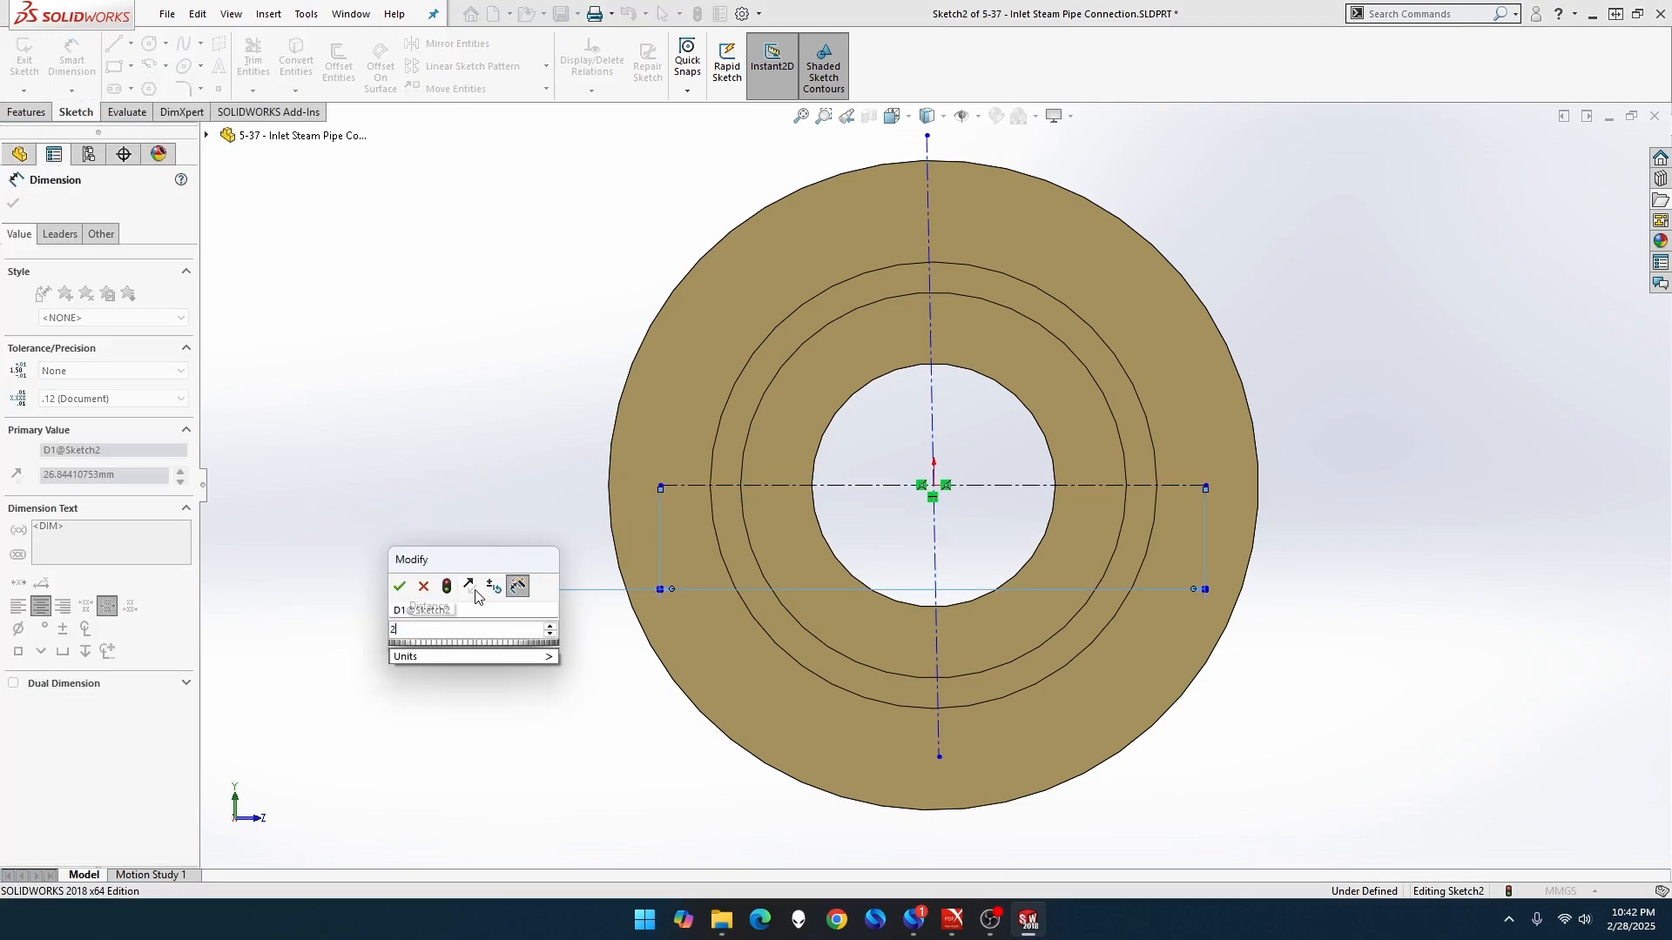
{"action": "type", "text": "26"}
{"action": "key", "text": "Return"}
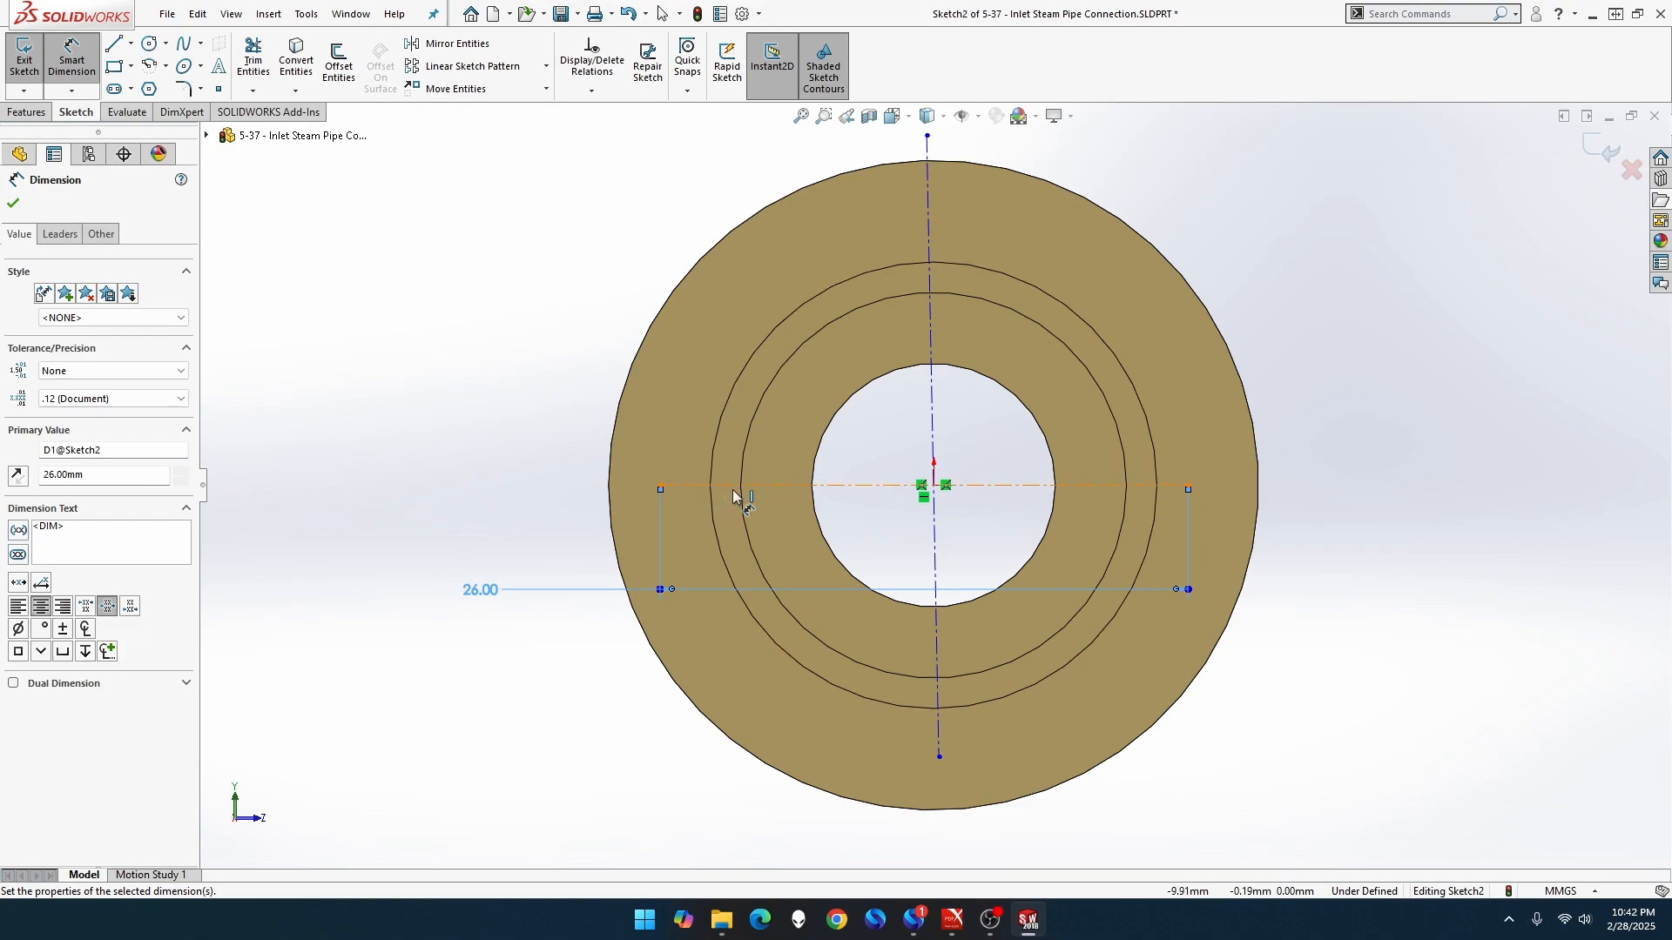
Dimension the near-vertical centerline's vertical extent as 26 mm, with the value placed outside the flange on its right
{"action": "left_click", "coordinate": [932, 437]}
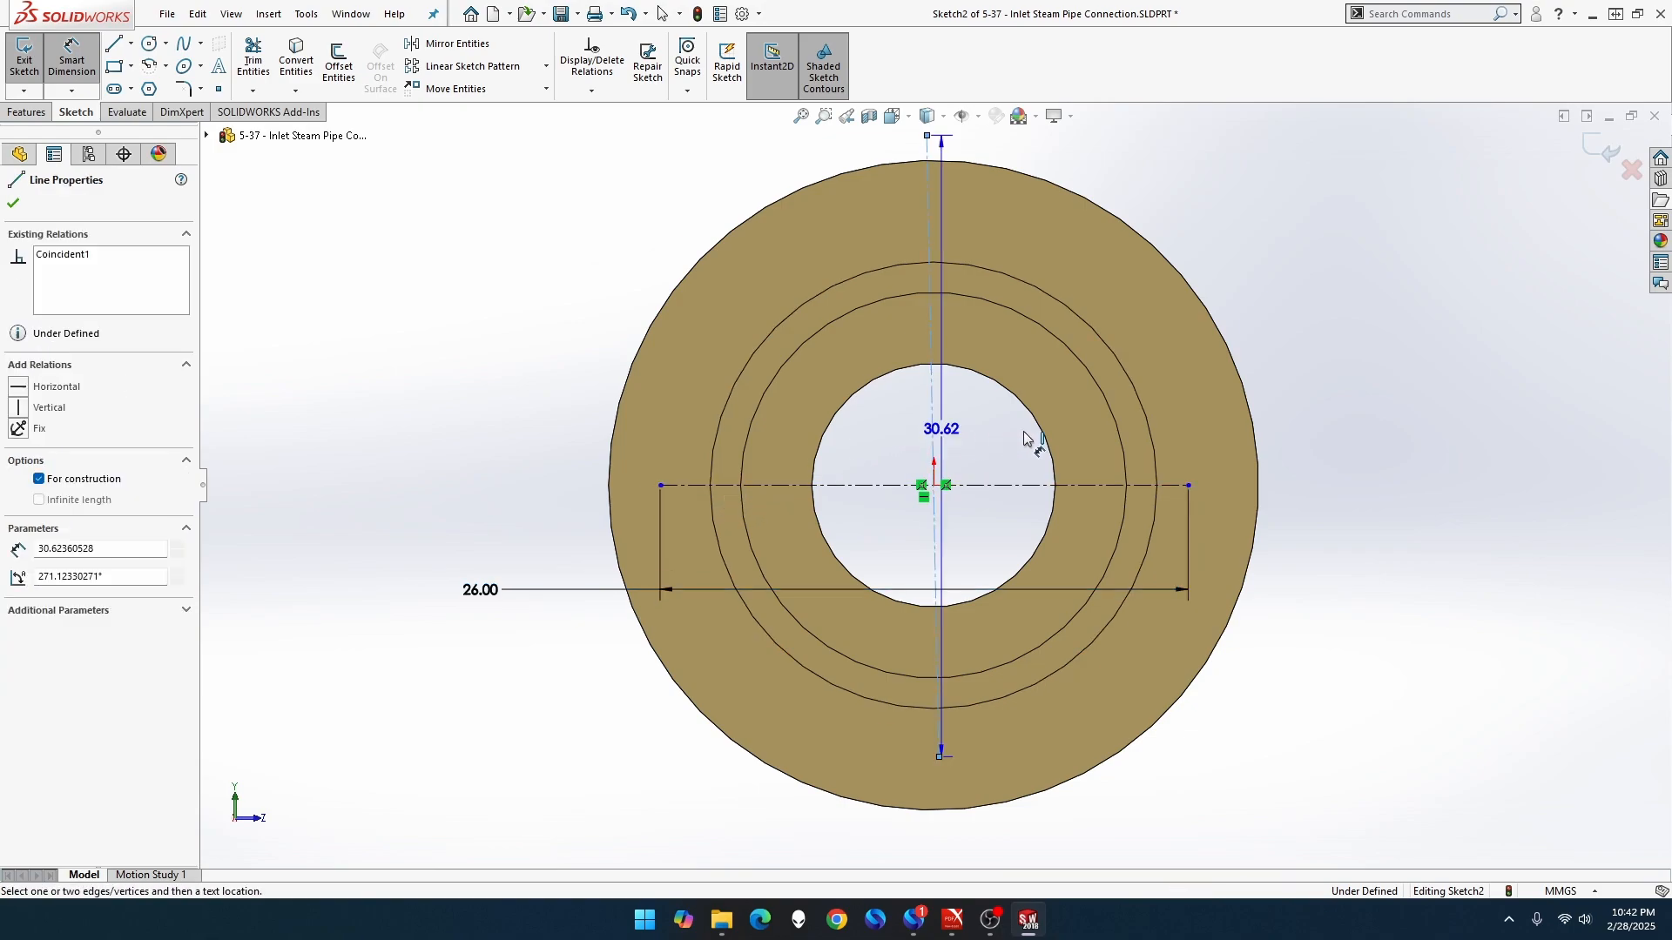
{"action": "left_click", "coordinate": [1319, 442]}
{"action": "type", "text": "26"}
{"action": "key", "text": "Return"}
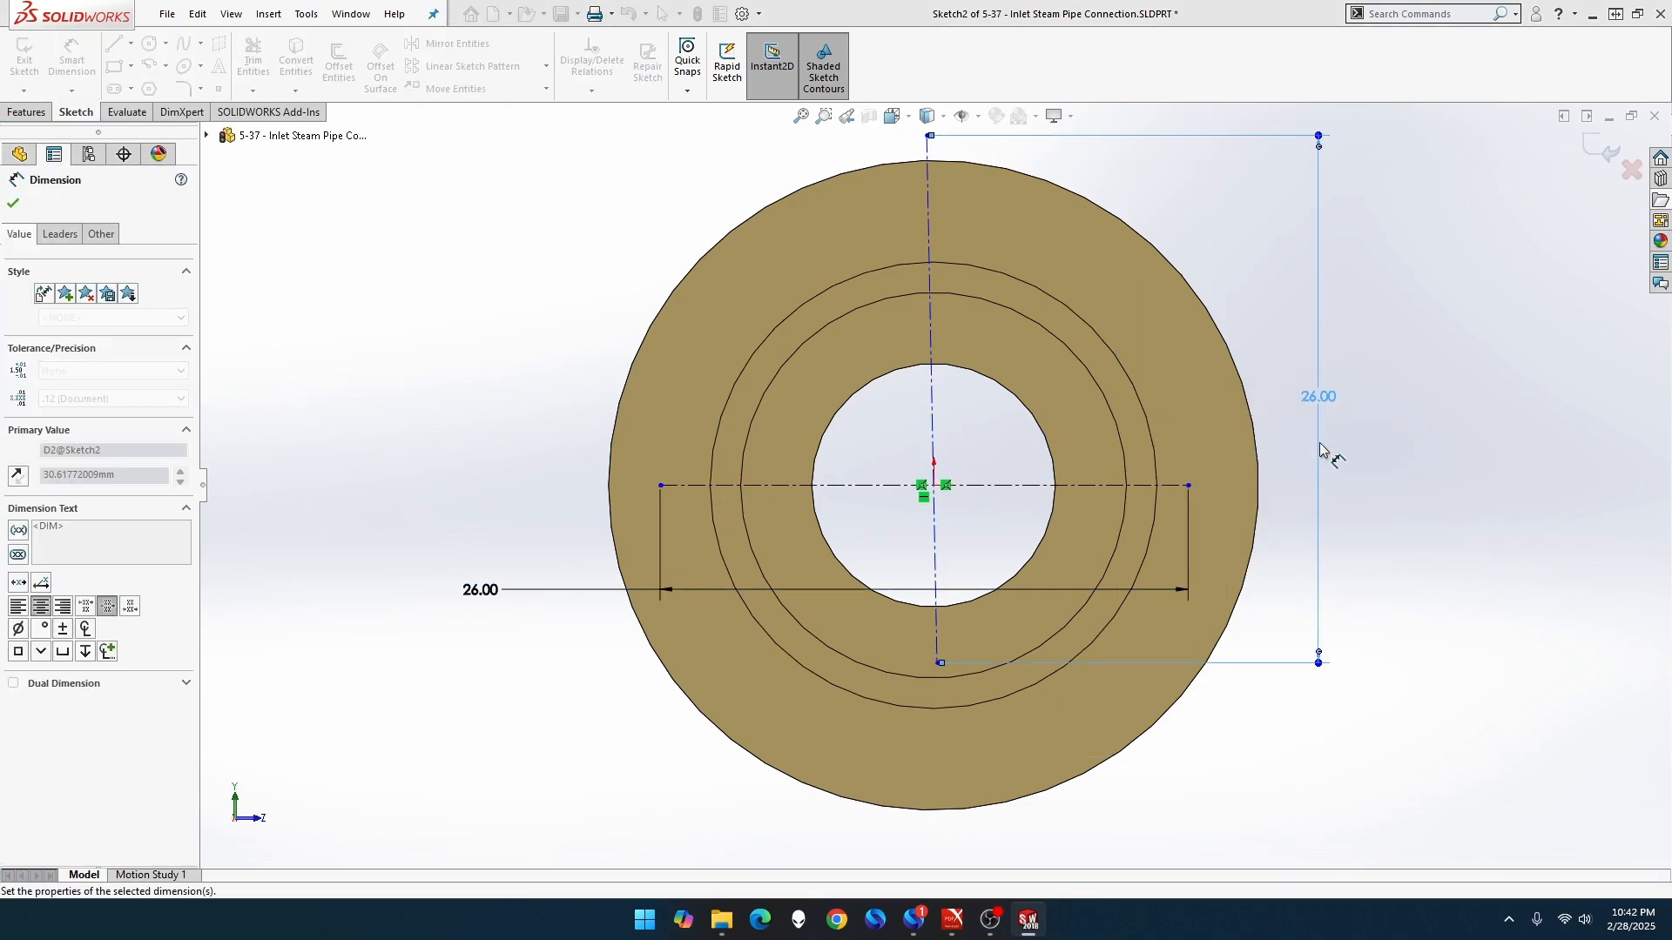
{"action": "key", "text": "Escape"}
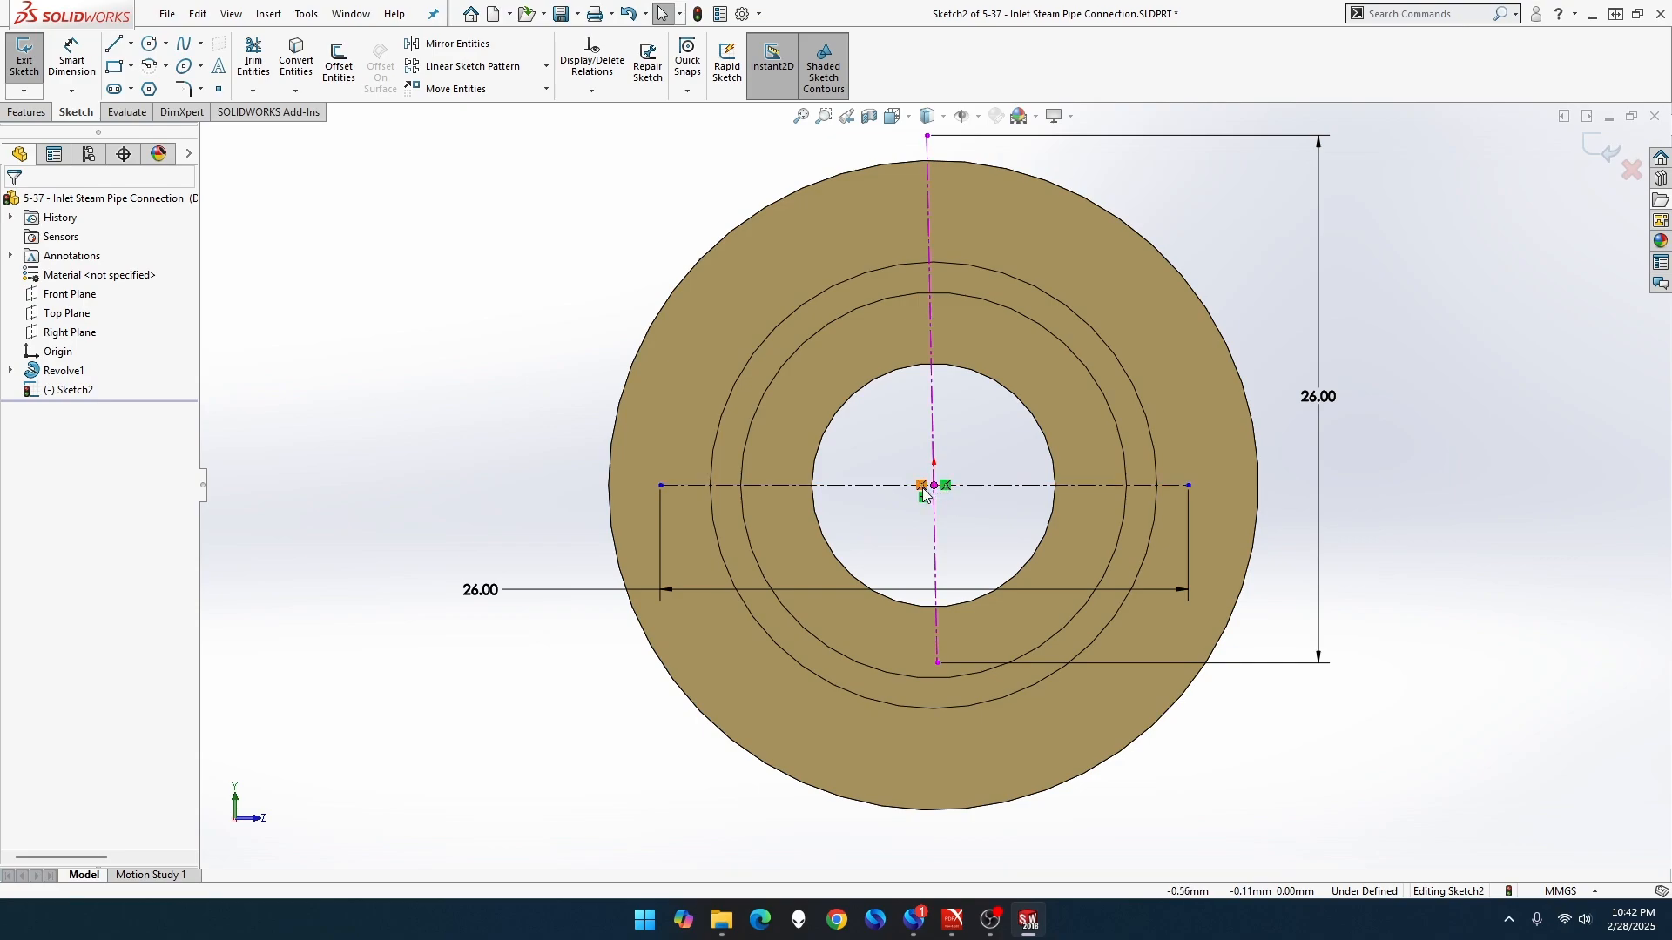
Center the horizontal centerline on the origin with a Symmetric relation between its midpoint and the origin
{"action": "scroll", "coordinate": [925, 493], "scroll_direction": "down", "scroll_amount": 5}
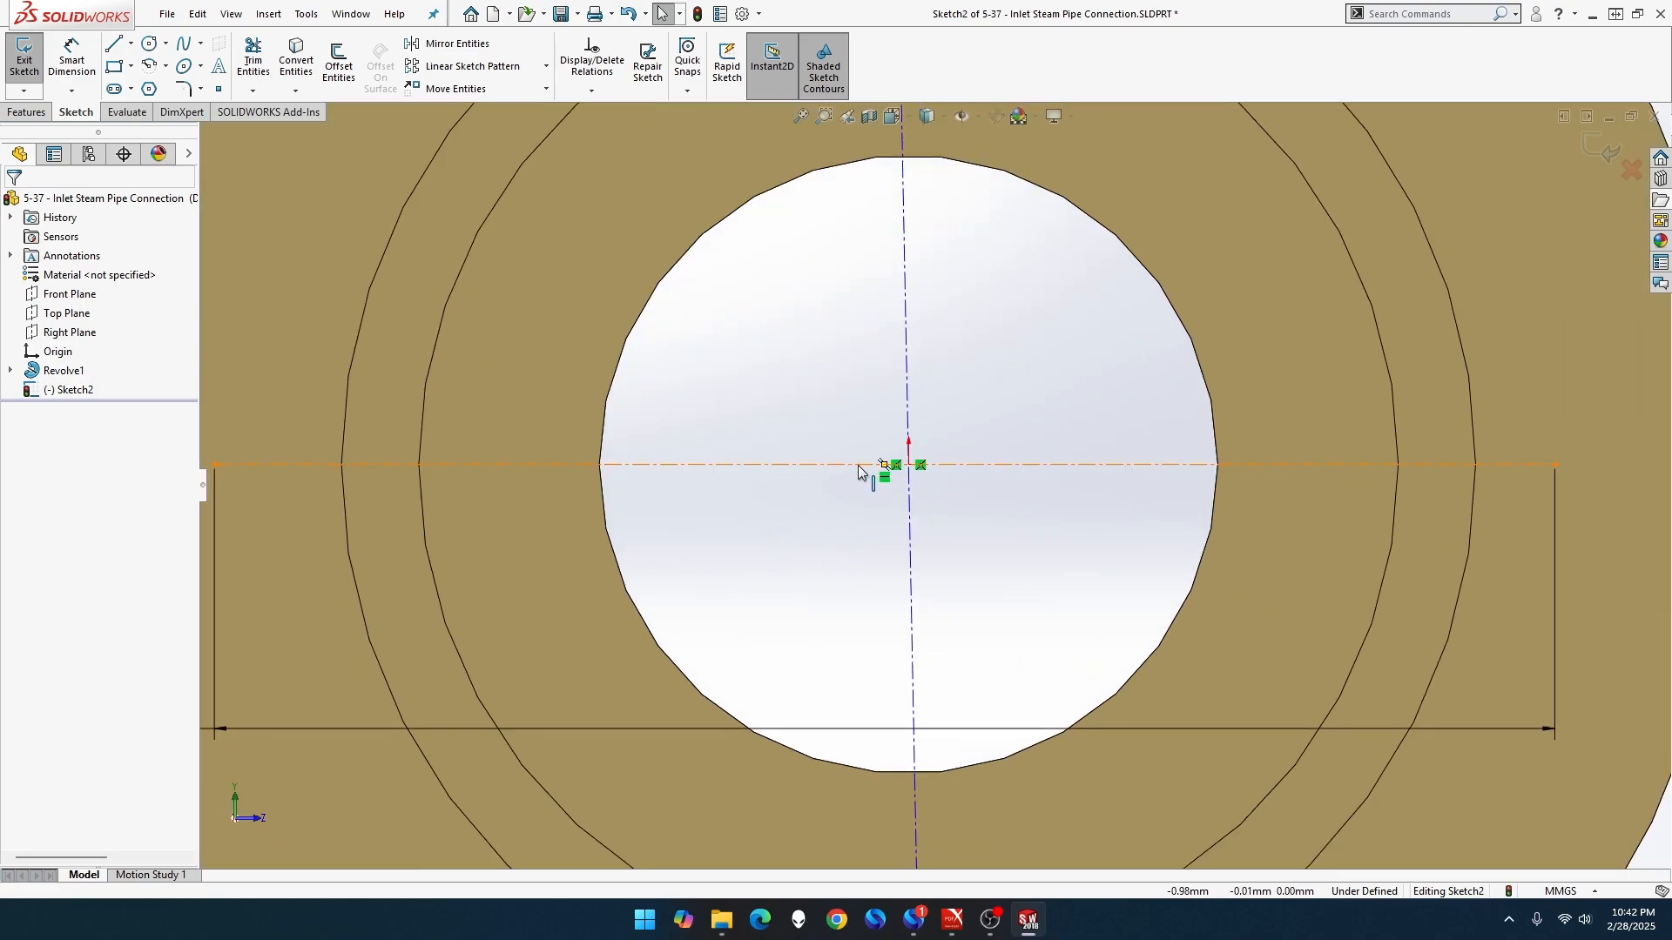
{"action": "left_click", "coordinate": [883, 465]}
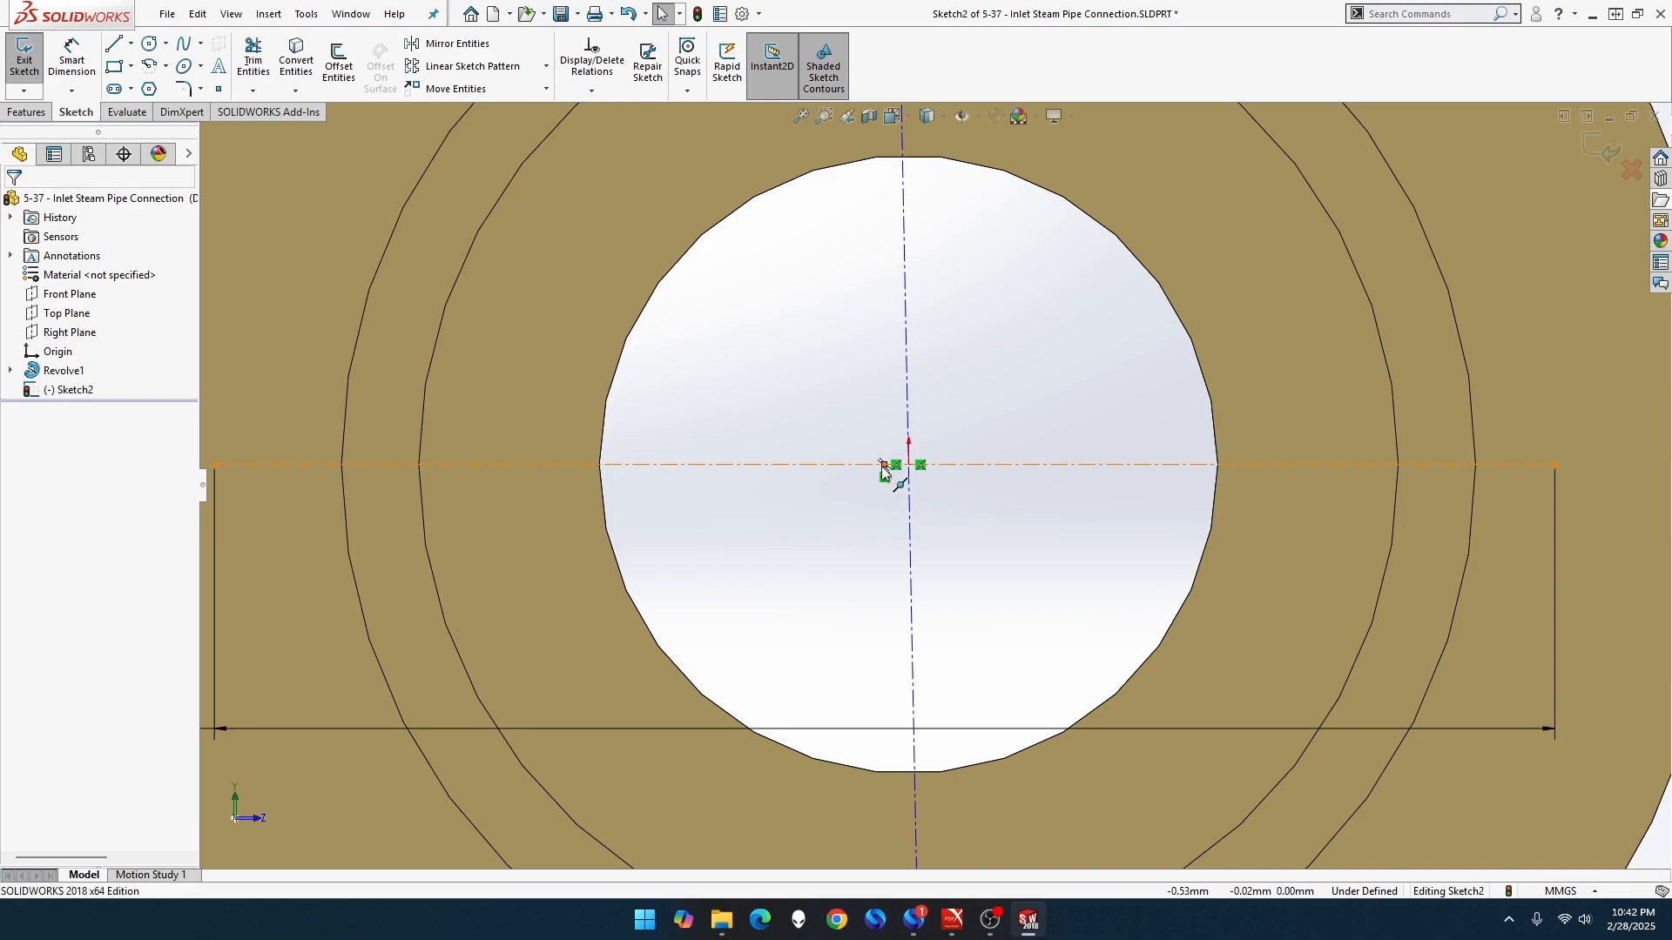
{"action": "left_click", "coordinate": [911, 465], "text": "ctrl"}
{"action": "left_click", "coordinate": [910, 466], "text": "ctrl"}
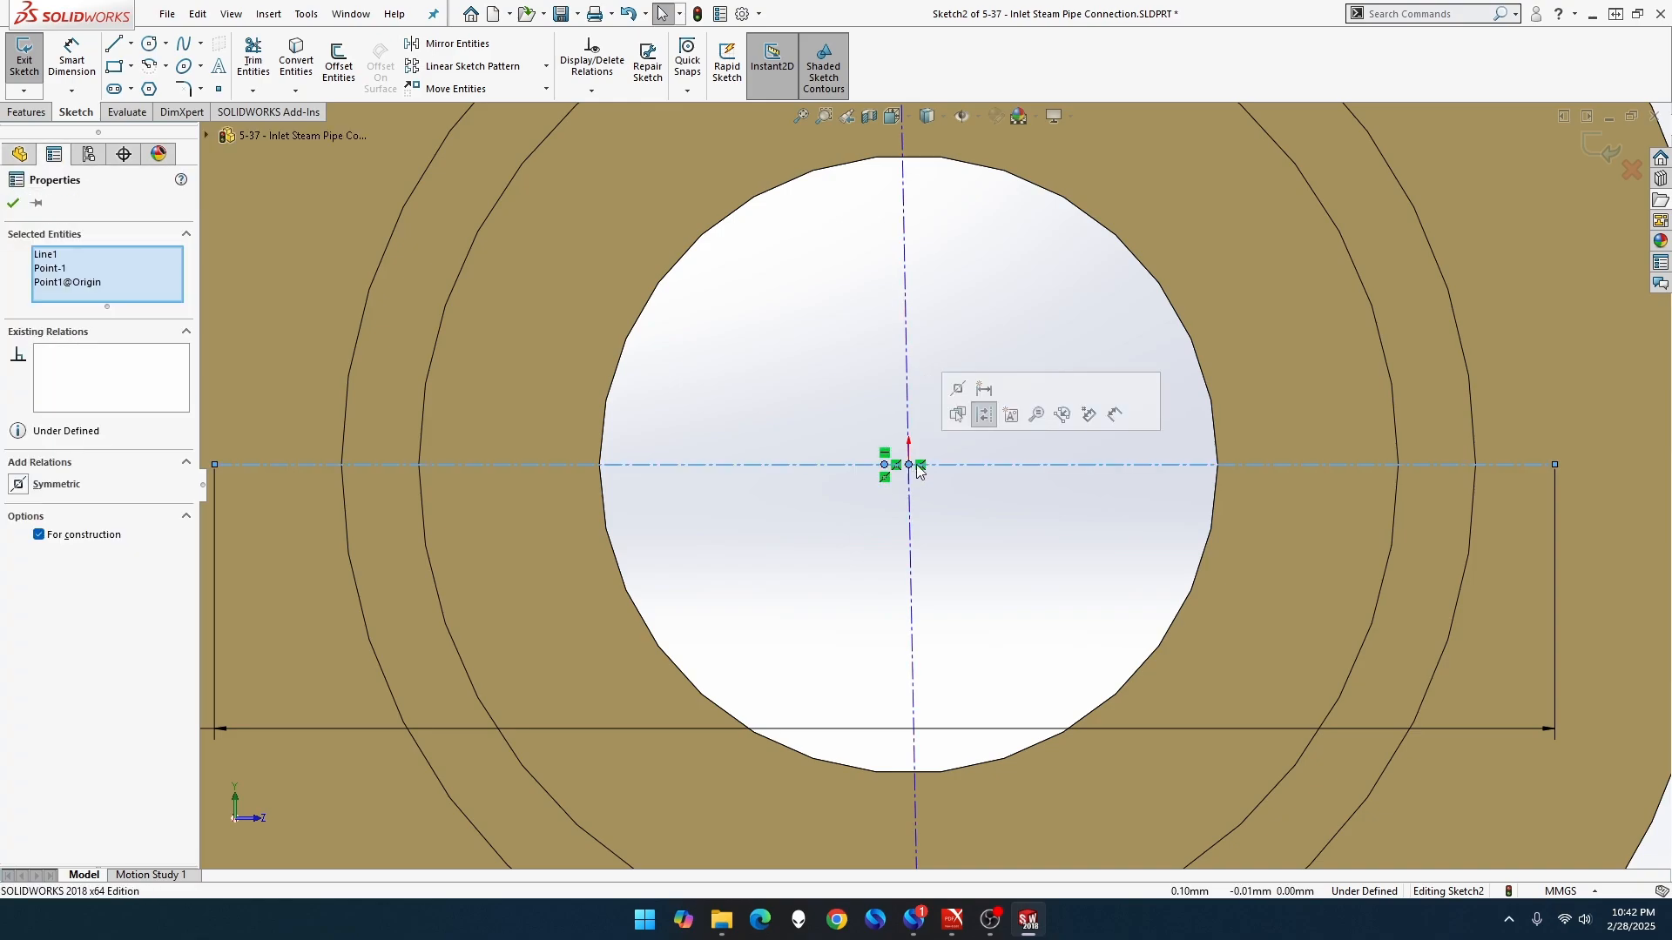
{"action": "left_click", "coordinate": [958, 391]}
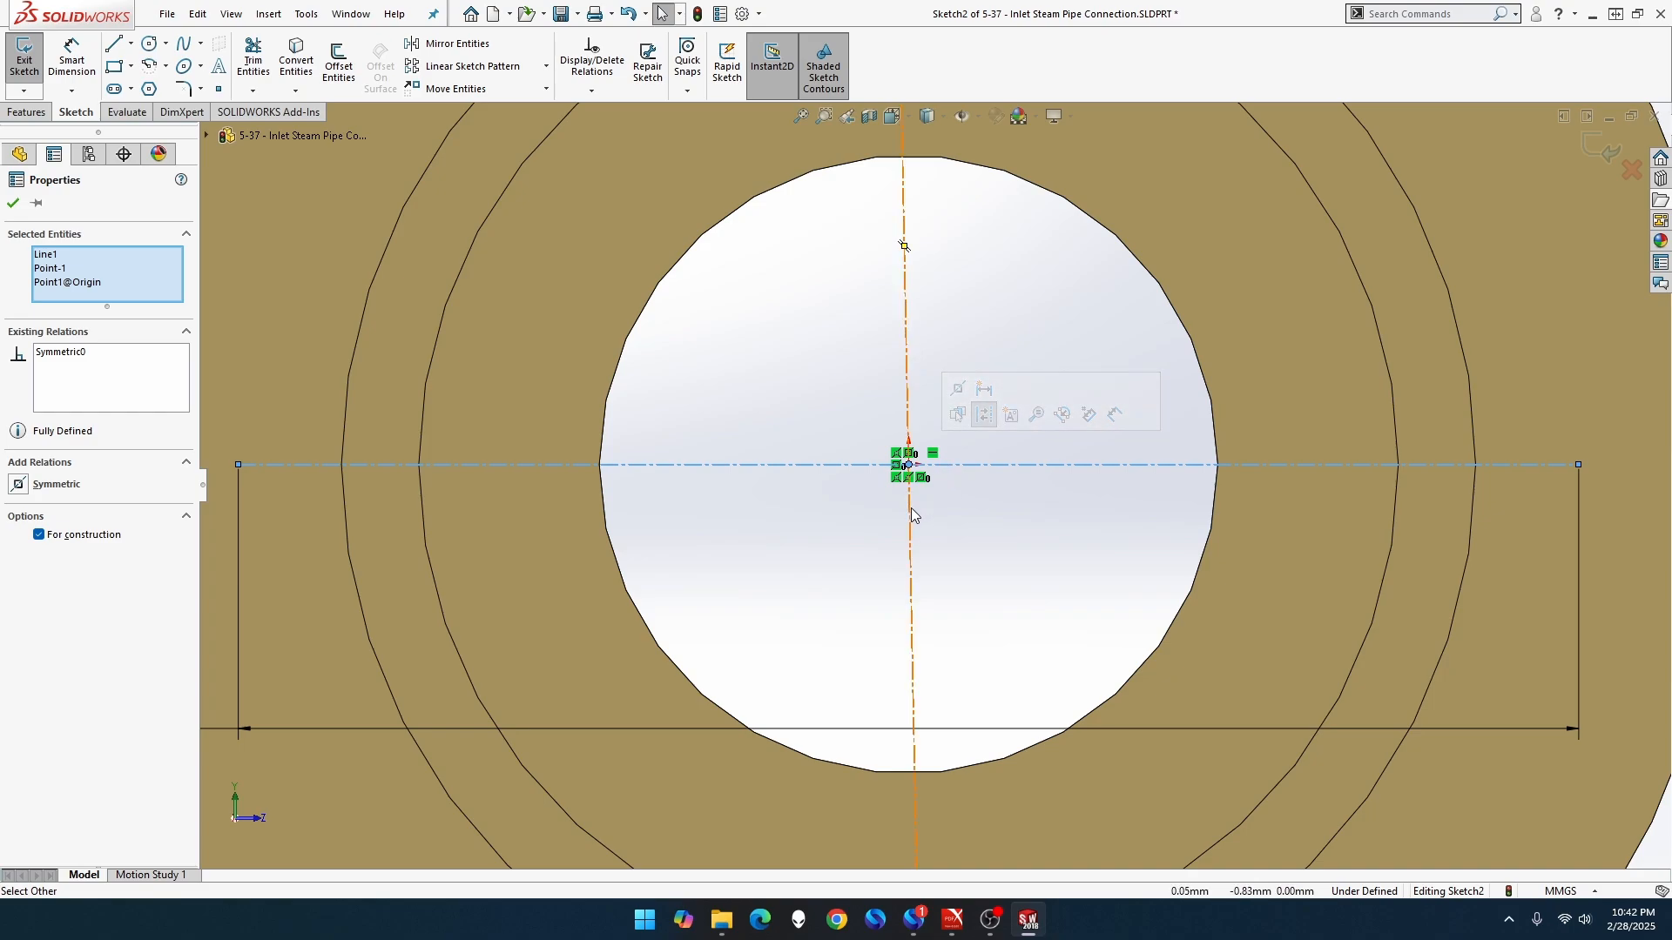
{"action": "key", "text": "Escape"}
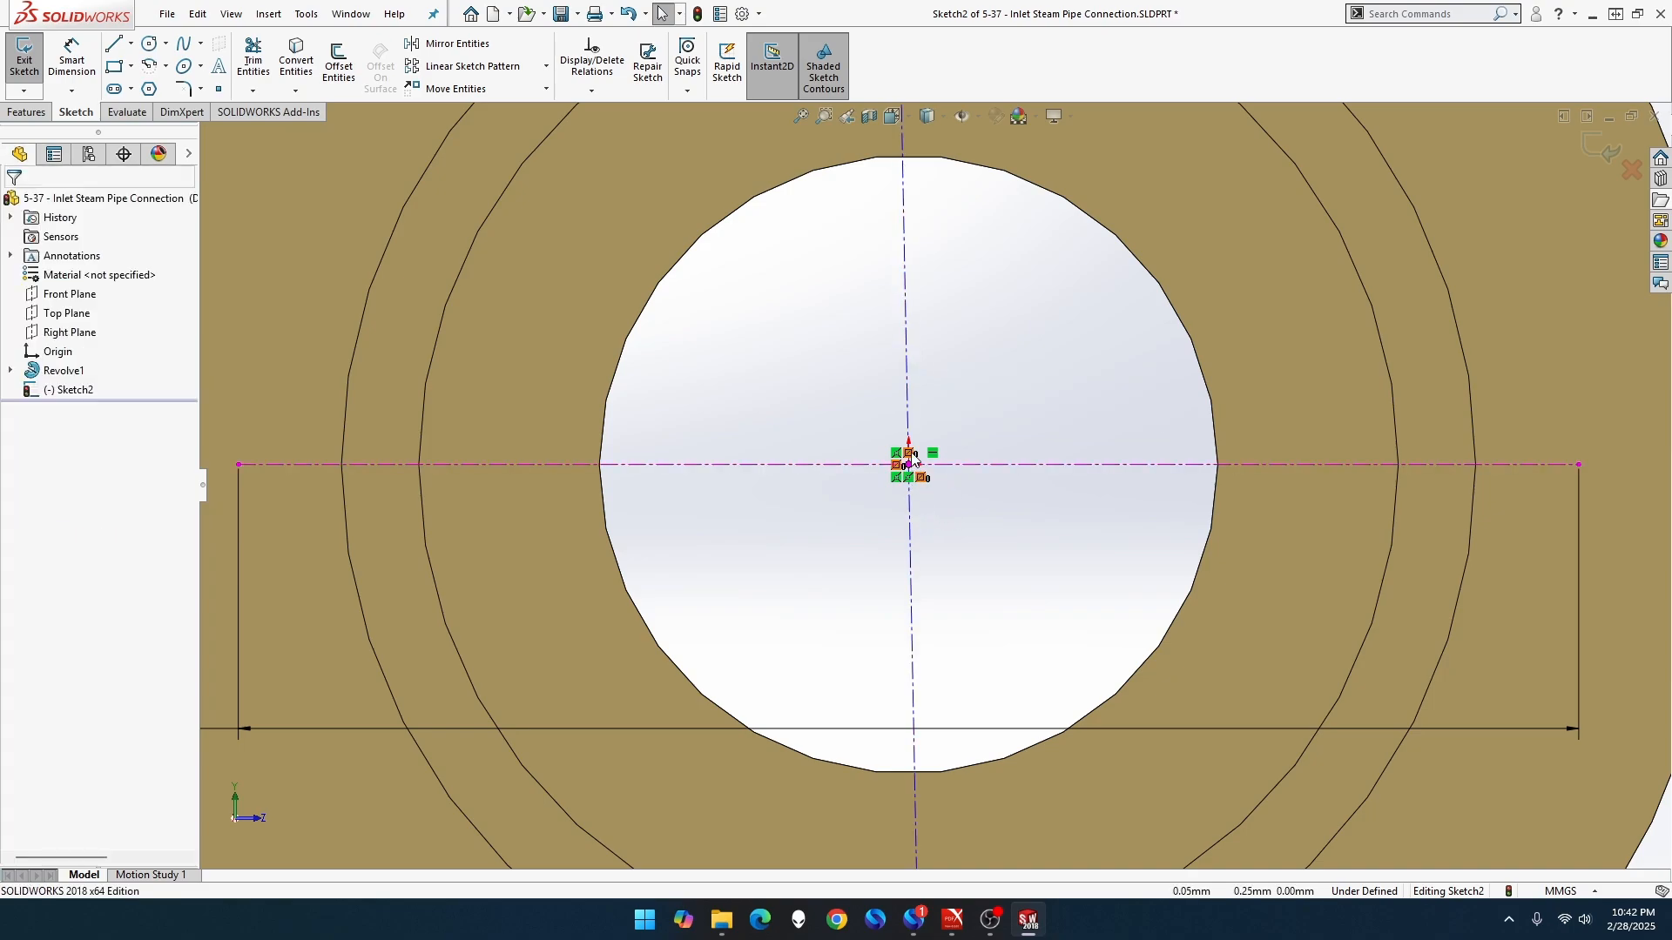
Make the origin the midpoint of the near-vertical centerline, and move the horizontal centerline's dimension slightly lower
{"action": "left_click", "coordinate": [904, 248]}
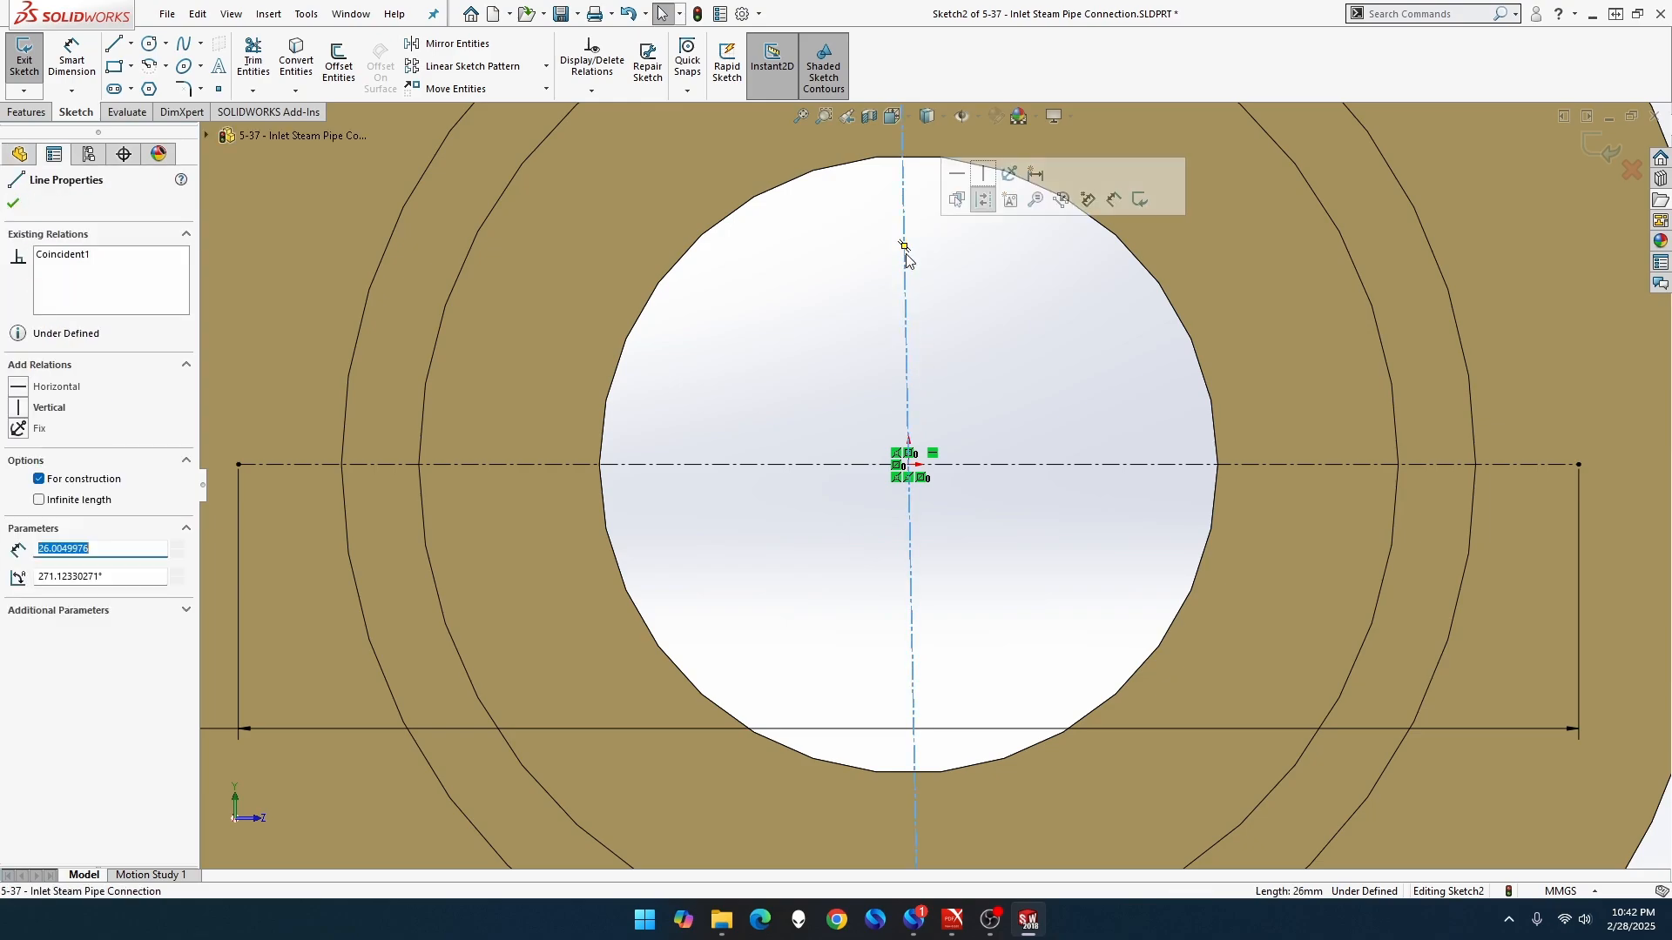
{"action": "left_click", "coordinate": [910, 468], "text": "ctrl"}
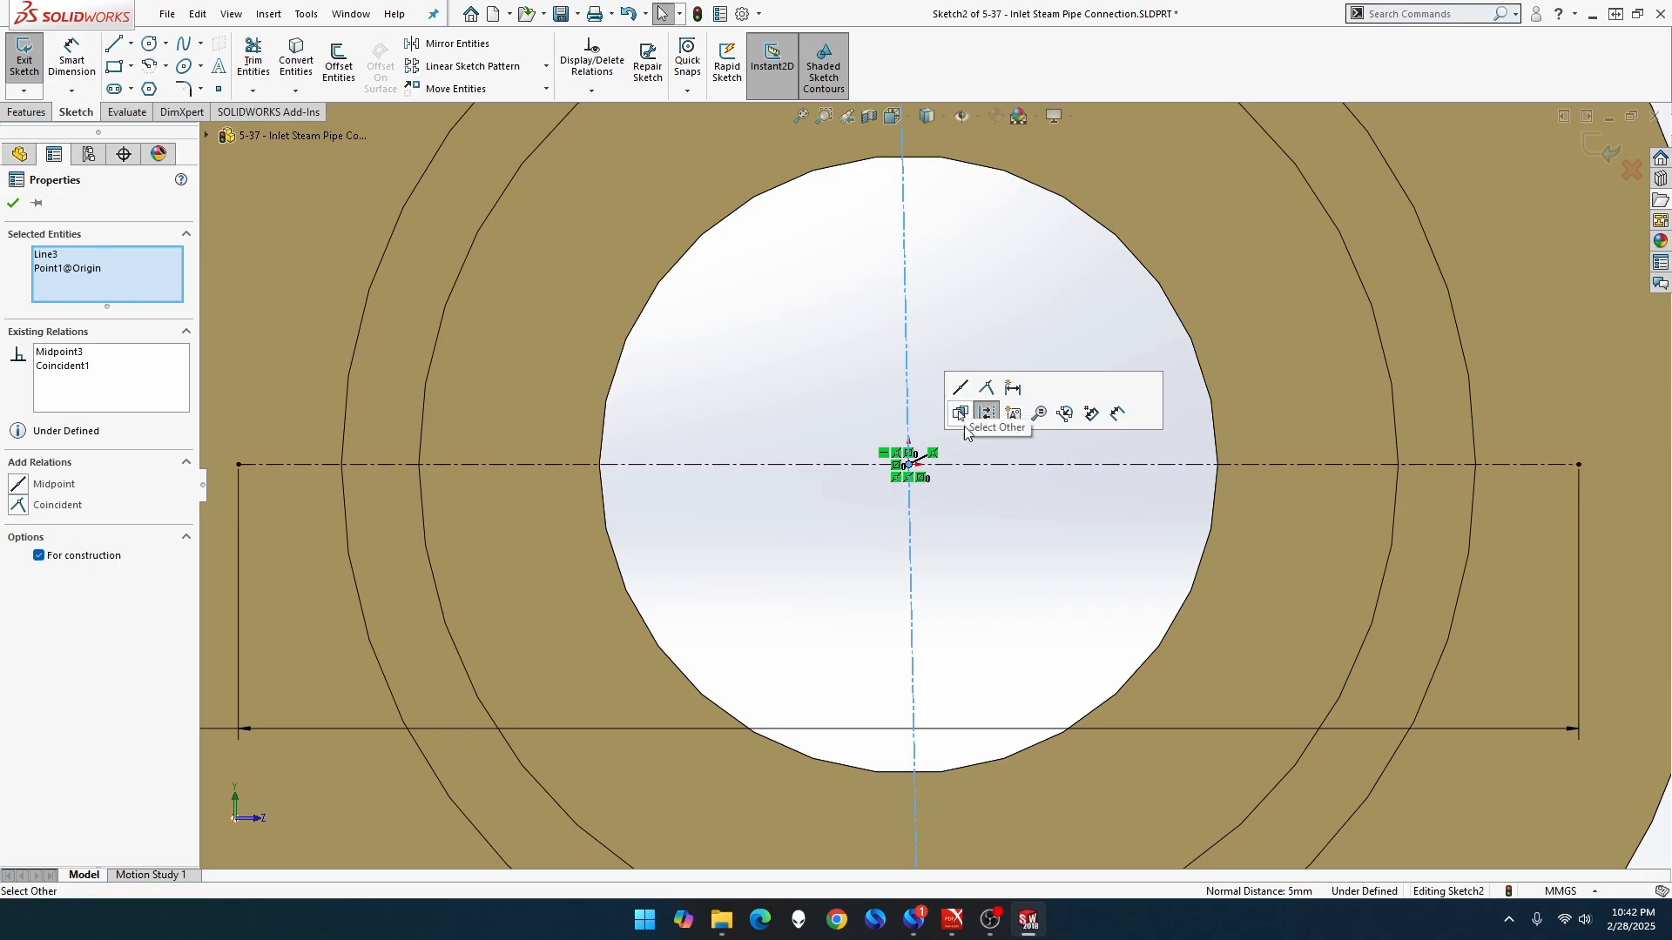
{"action": "left_click", "coordinate": [801, 116]}
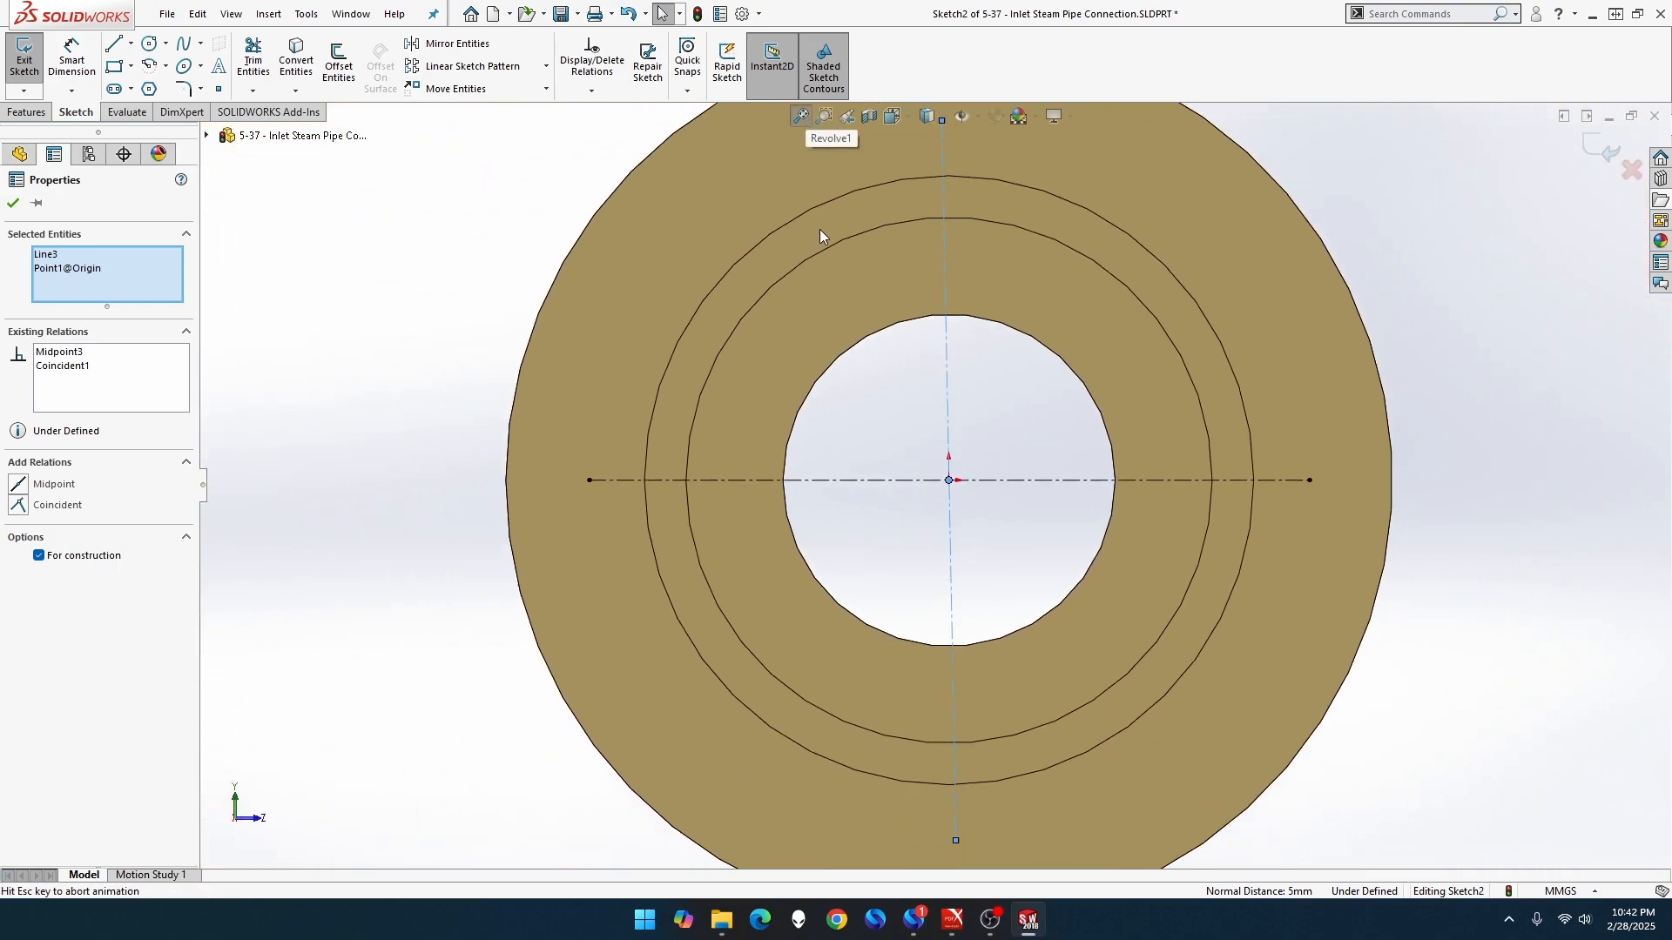
{"action": "left_click", "coordinate": [716, 210]}
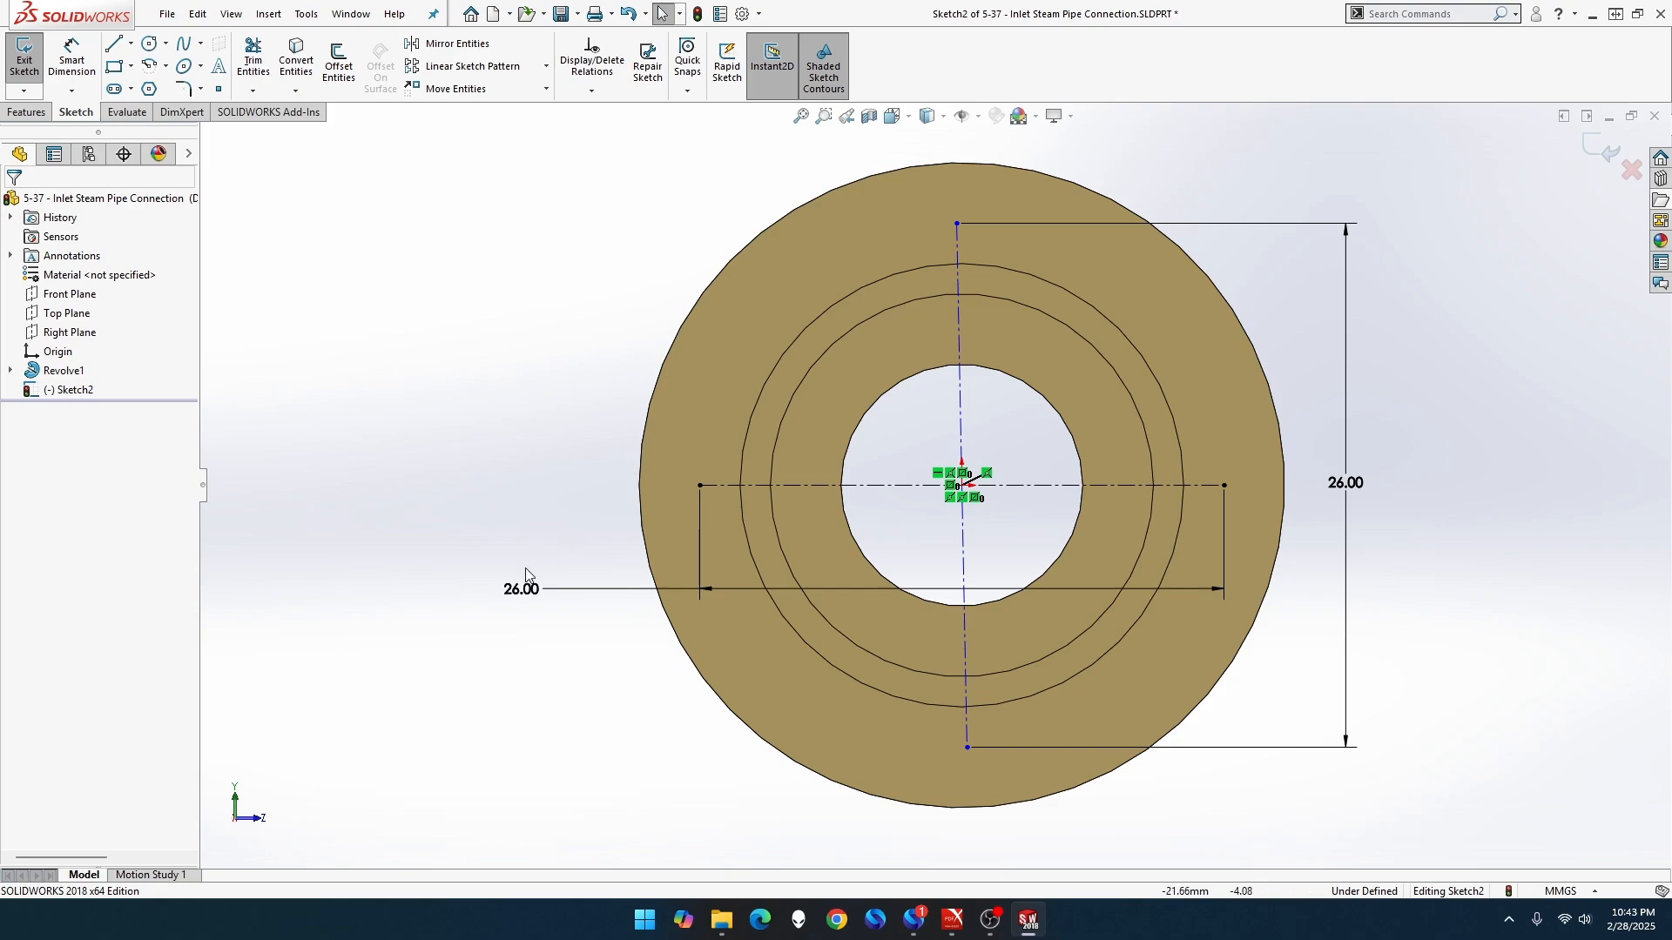
{"action": "left_click_drag", "start_coordinate": [526, 587], "coordinate": [522, 636]}
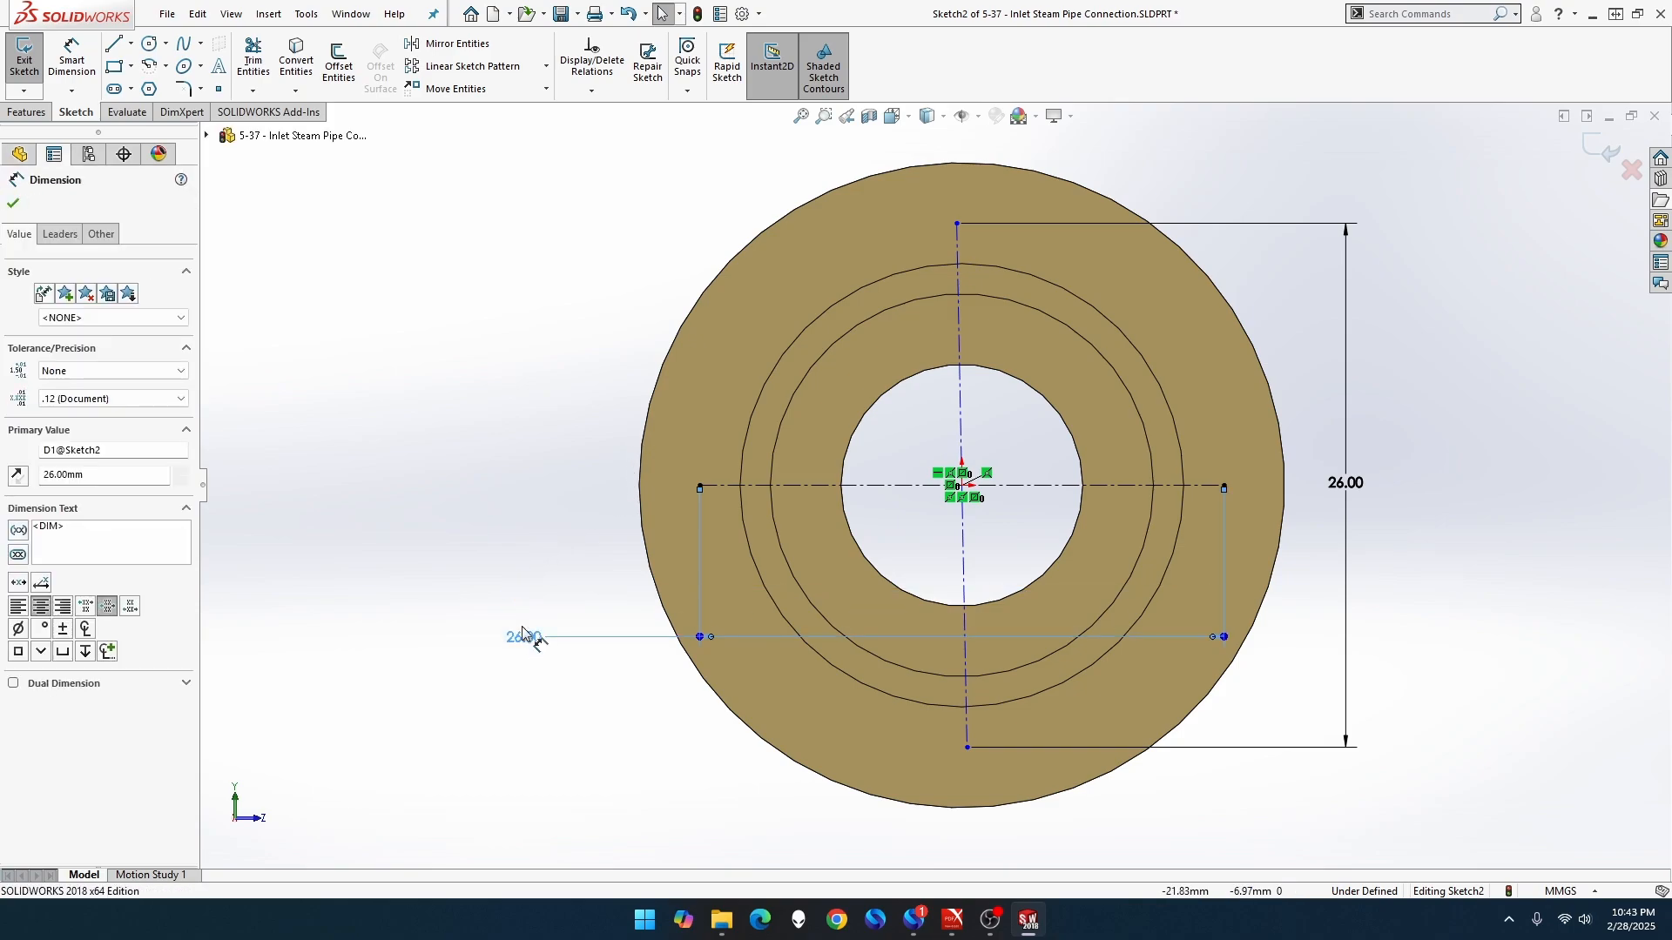
Sketch circles at the four centerline ends, about 1.8 mm radius at the left and top ends and 1.2 mm at the right and bottom
{"action": "left_click", "coordinate": [148, 44]}
{"action": "left_click", "coordinate": [699, 485]}
{"action": "left_click", "coordinate": [725, 462]}
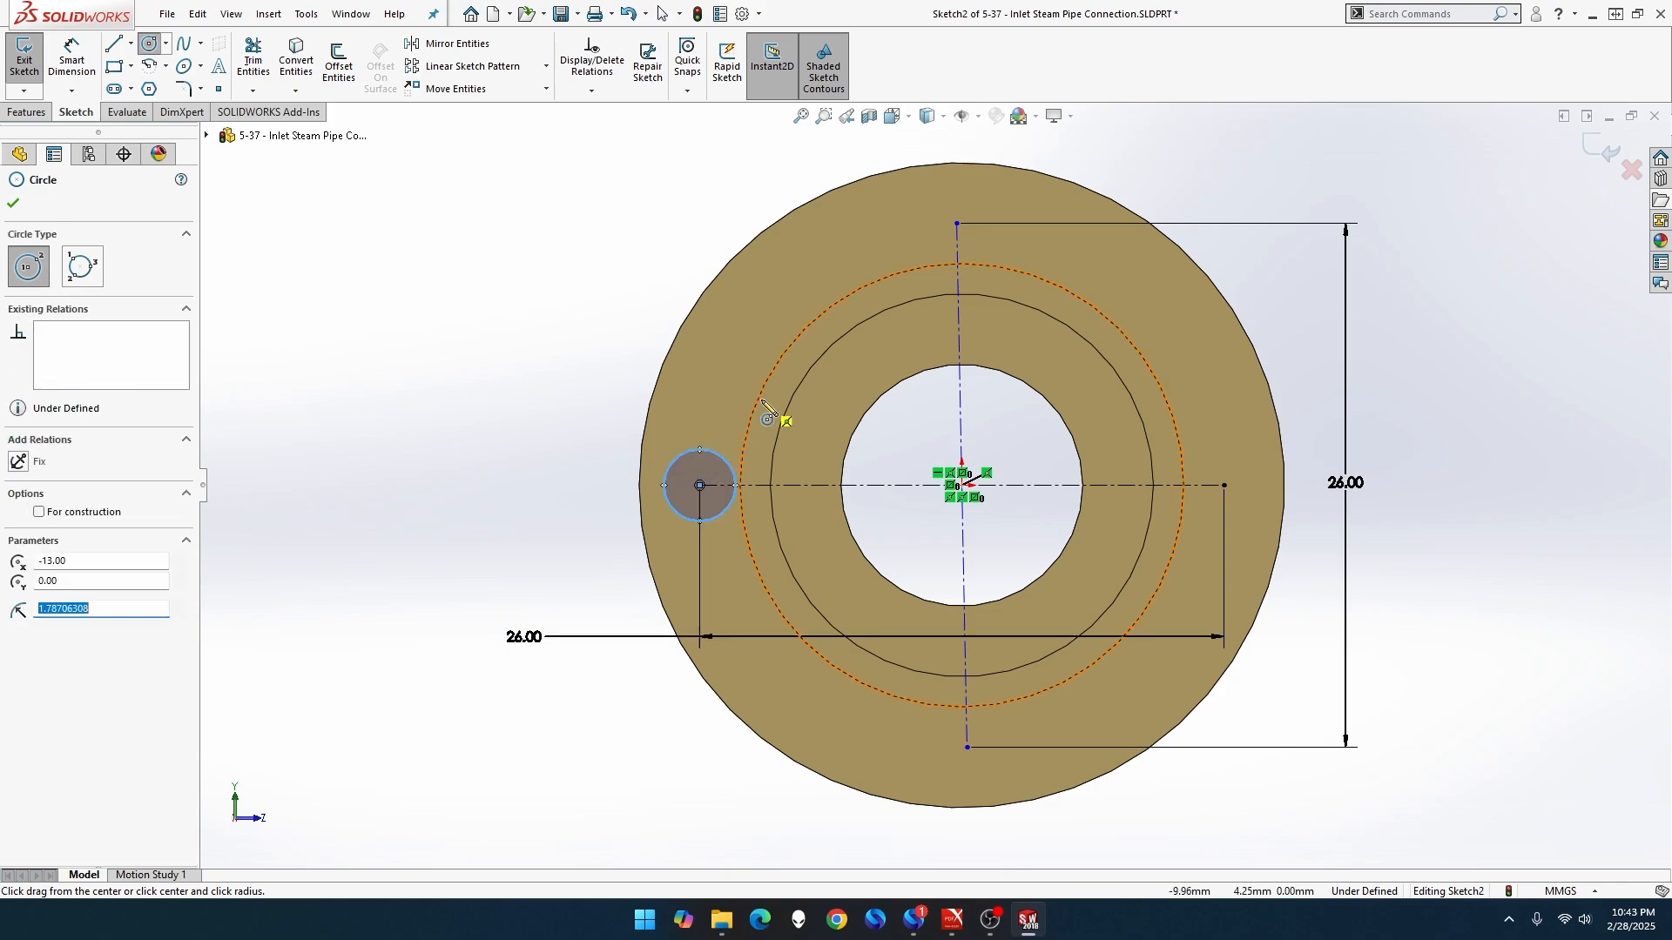
{"action": "left_click", "coordinate": [958, 224]}
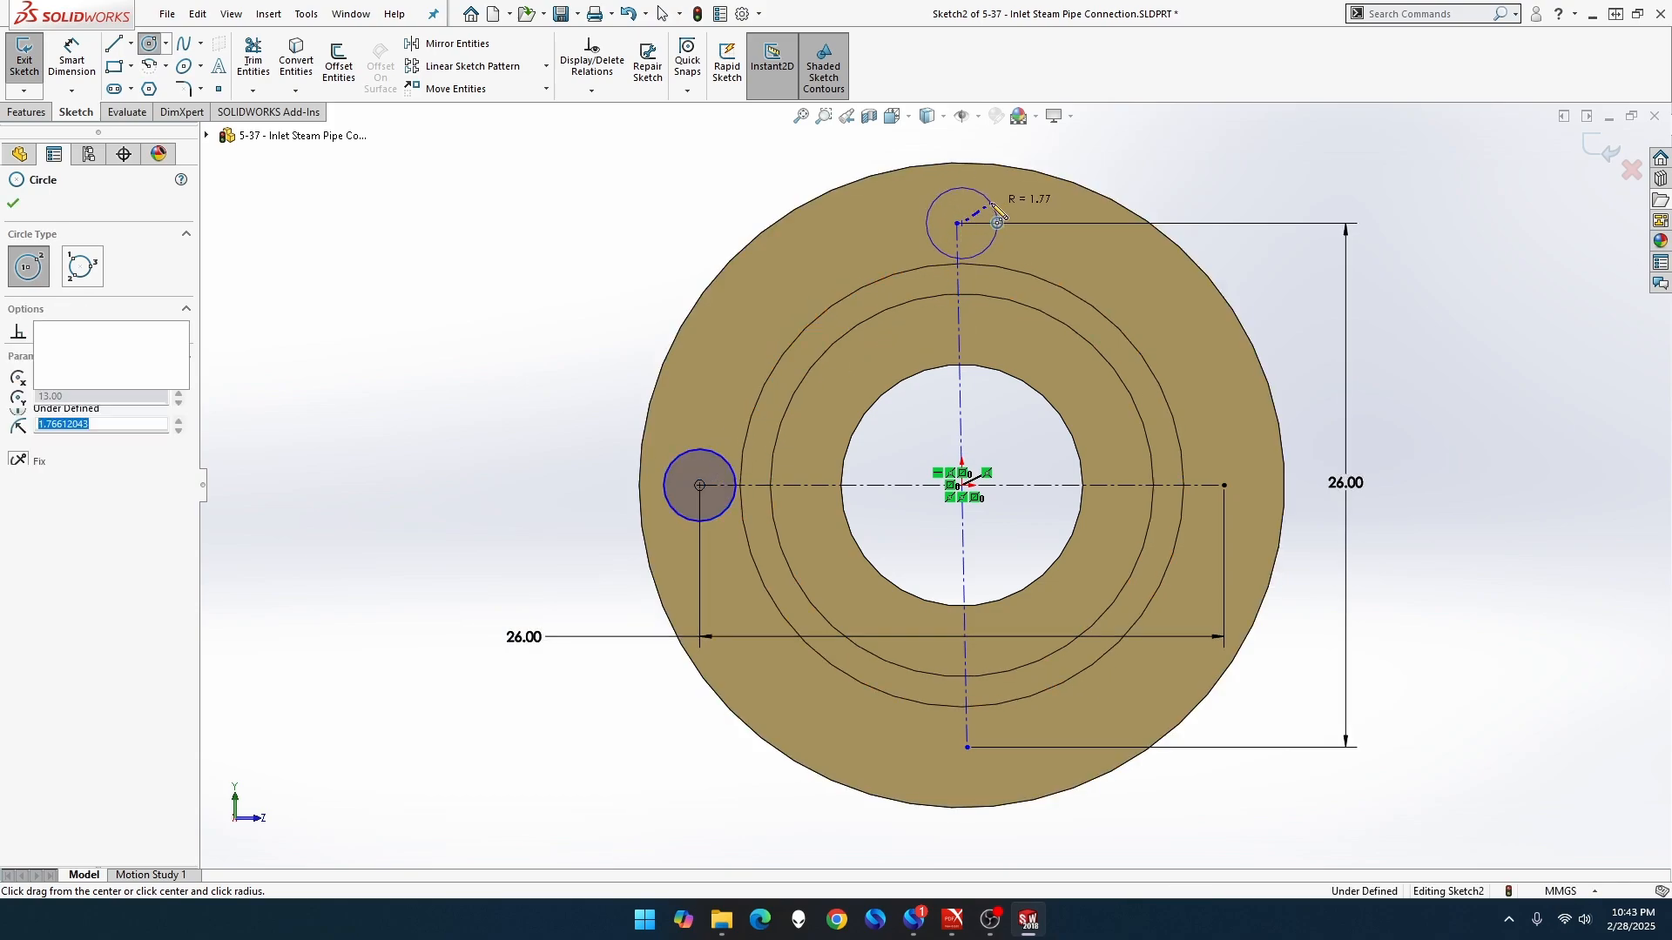
{"action": "left_click", "coordinate": [993, 213]}
{"action": "left_click", "coordinate": [1224, 485]}
{"action": "left_click", "coordinate": [1241, 502]}
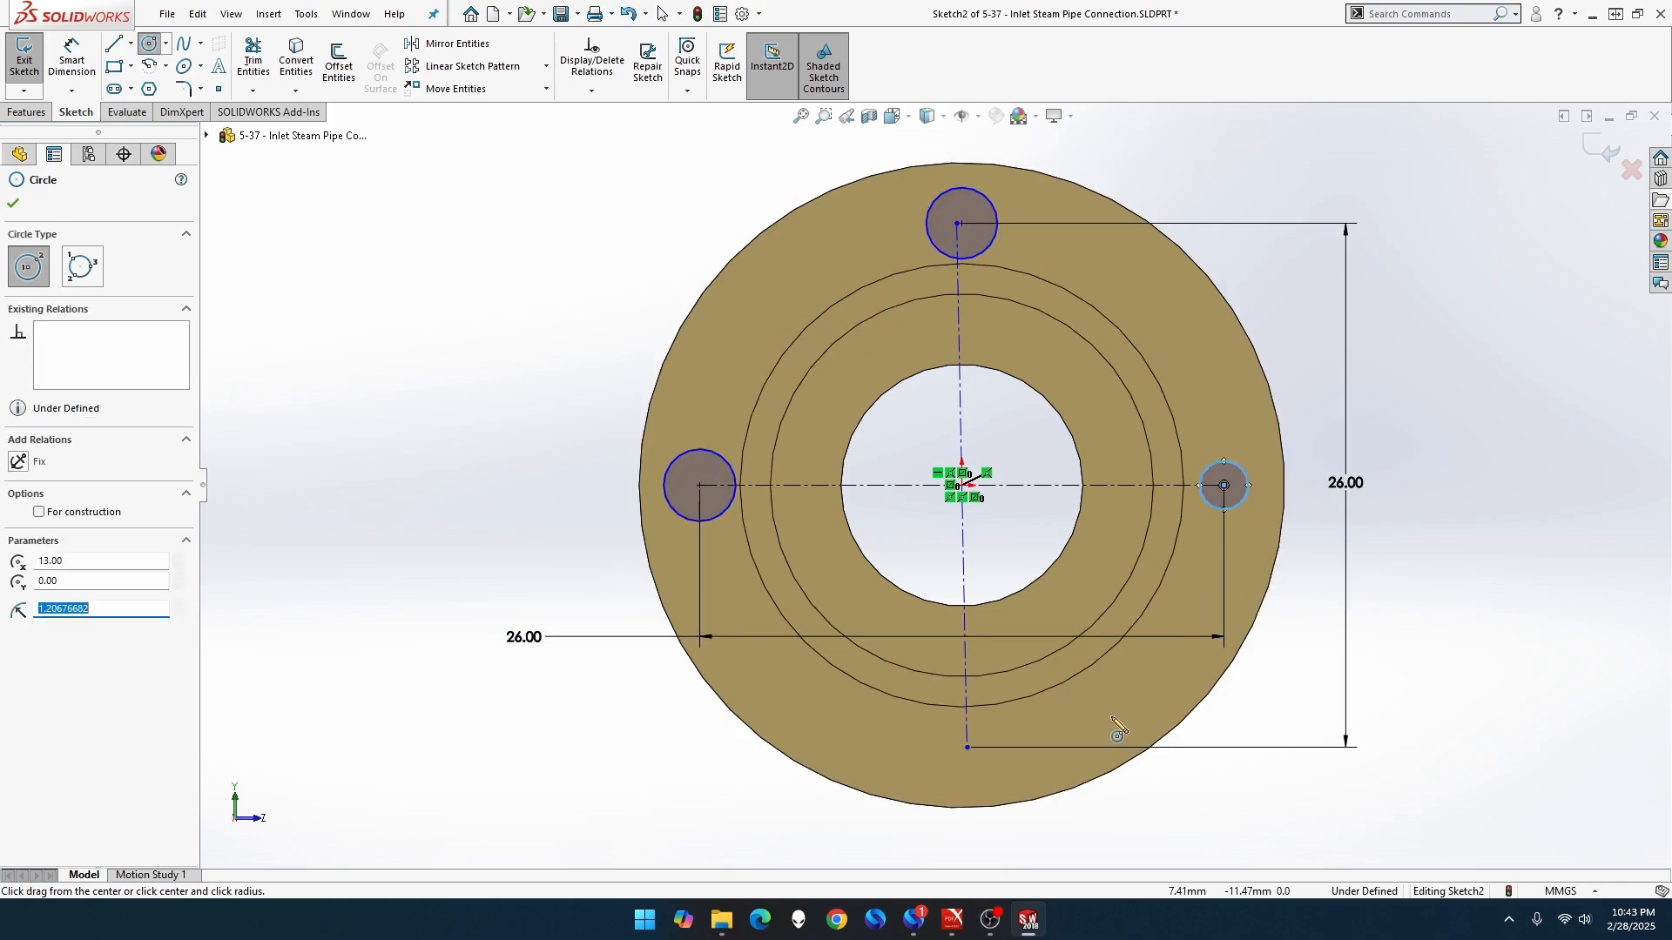
{"action": "left_click", "coordinate": [966, 747]}
{"action": "left_click", "coordinate": [984, 765]}
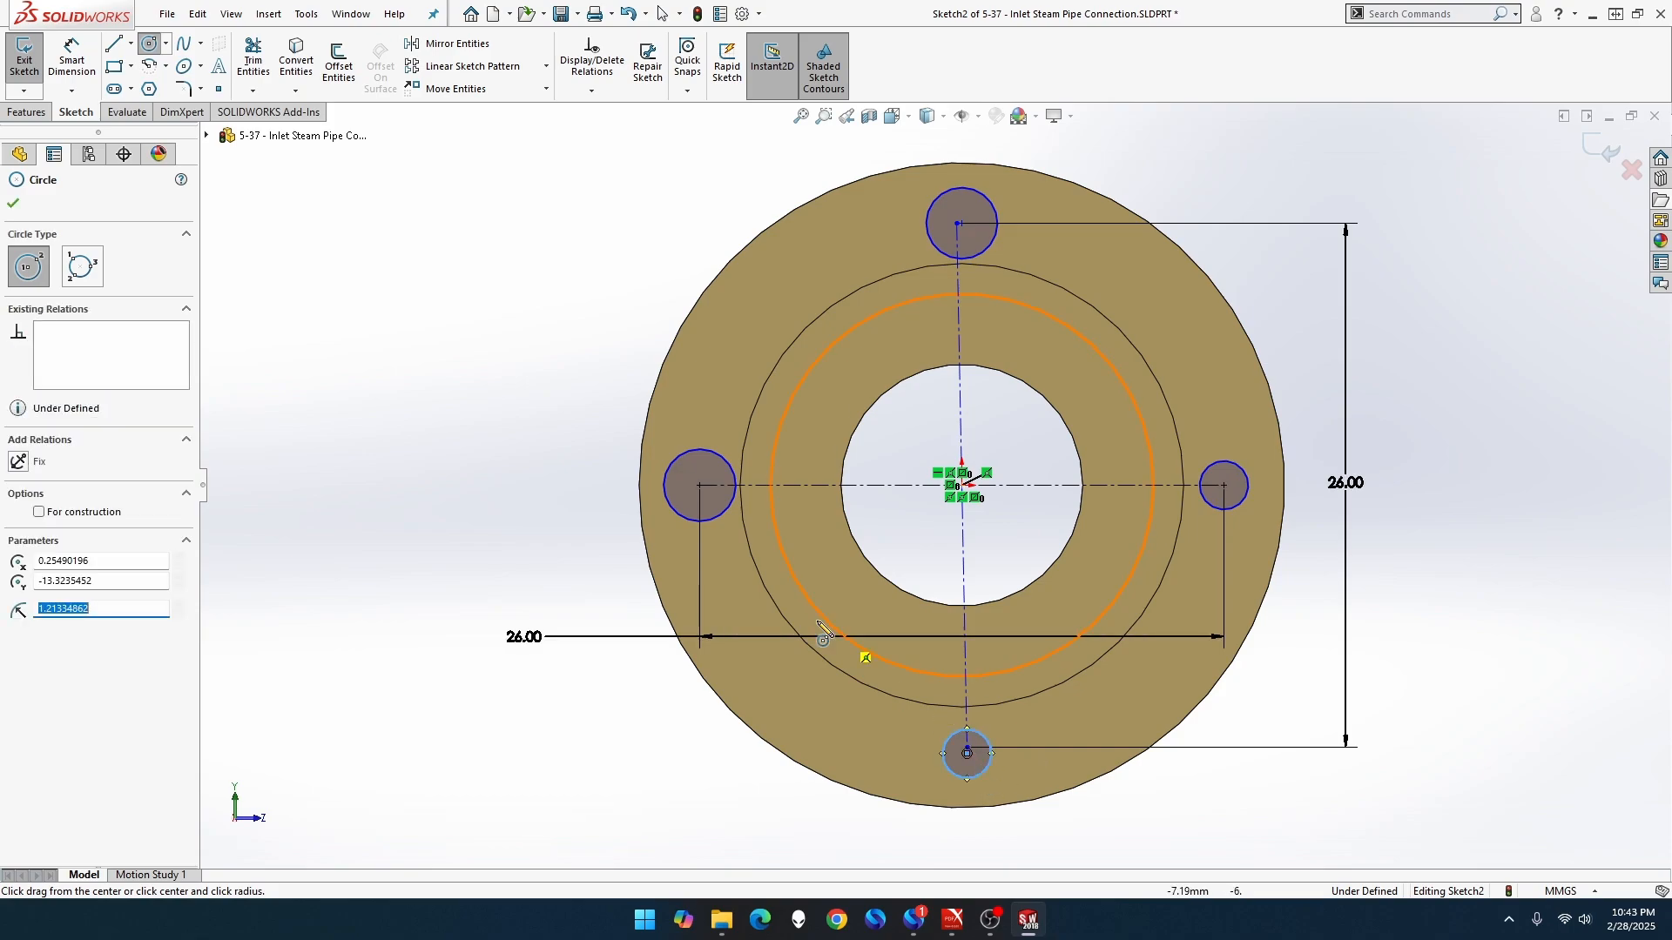
{"action": "key", "text": "Escape"}
Dimension the left circle's diameter as 3 mm, with the value placed outside the flange at its upper left
{"action": "left_click", "coordinate": [72, 65]}
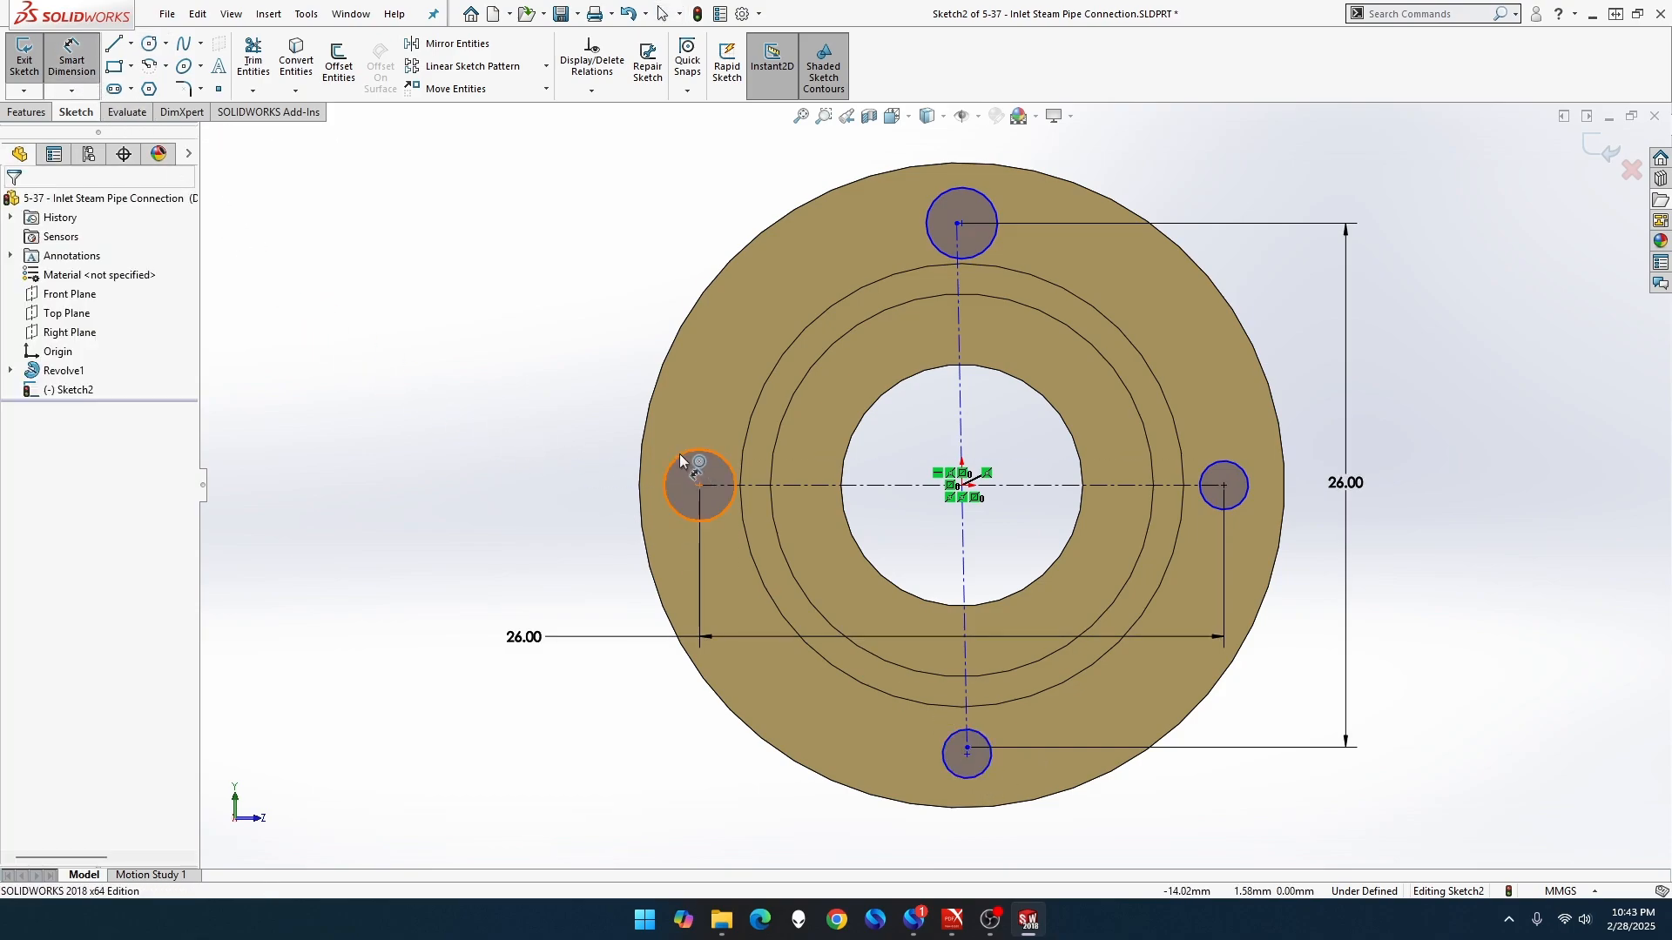
{"action": "left_click", "coordinate": [686, 475]}
{"action": "left_click", "coordinate": [484, 237]}
{"action": "type", "text": "3.00mm"}
{"action": "key", "text": "Return"}
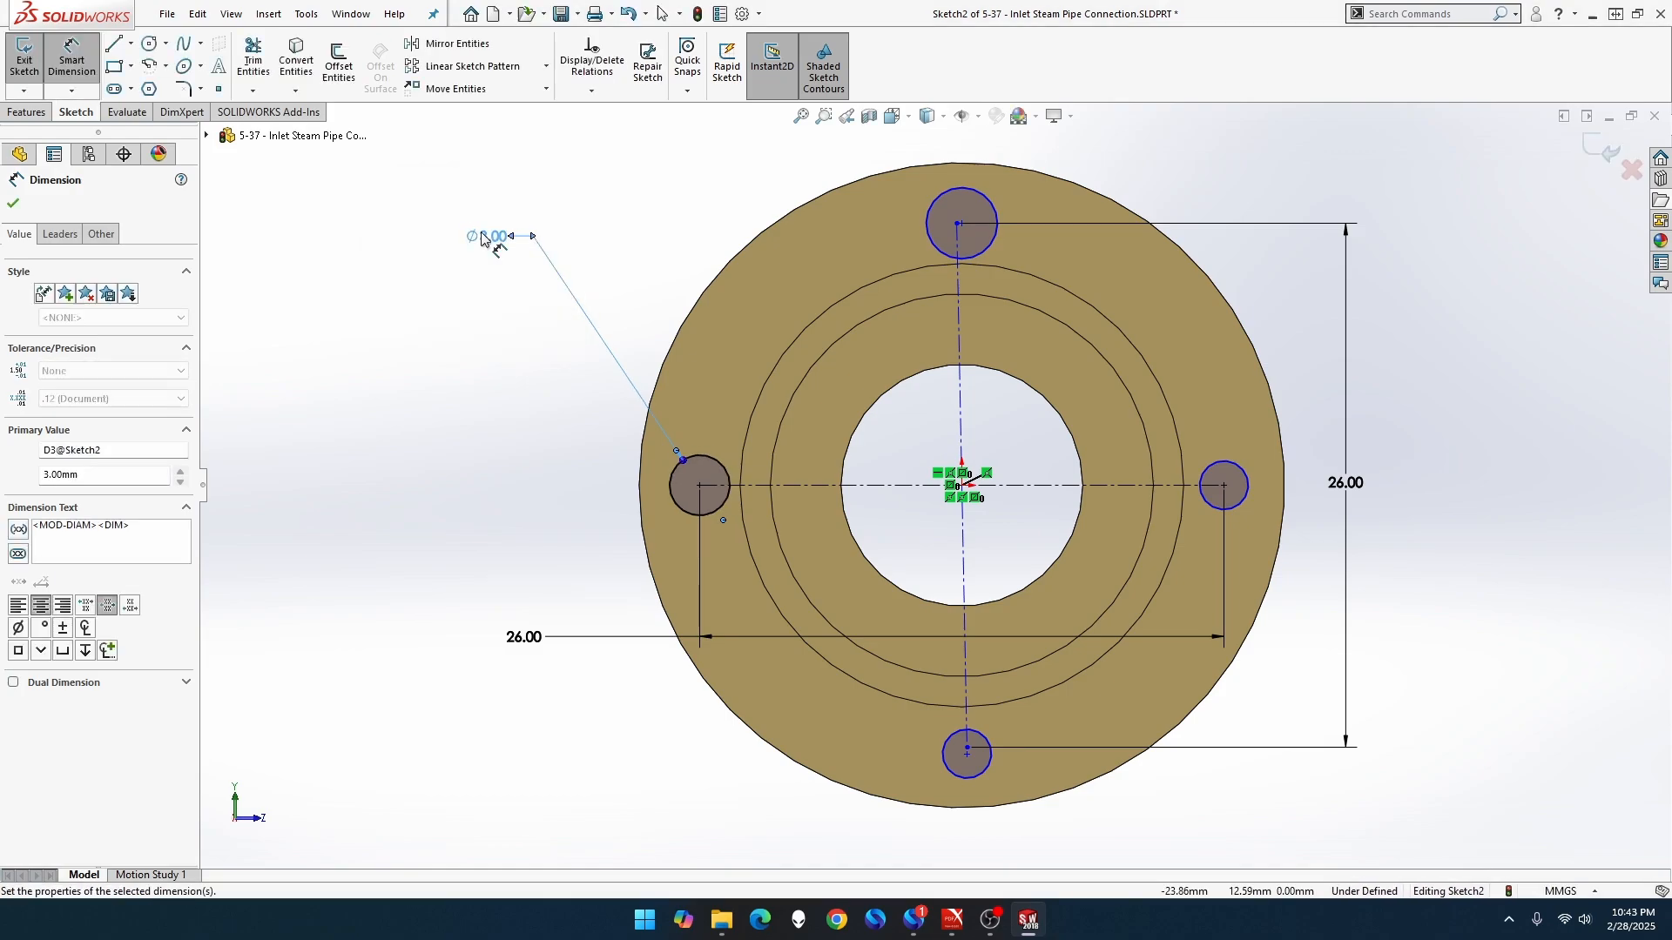
{"action": "key", "text": "Escape"}
Make all four circles at the centerline ends equal in size
{"action": "left_click", "coordinate": [694, 477]}
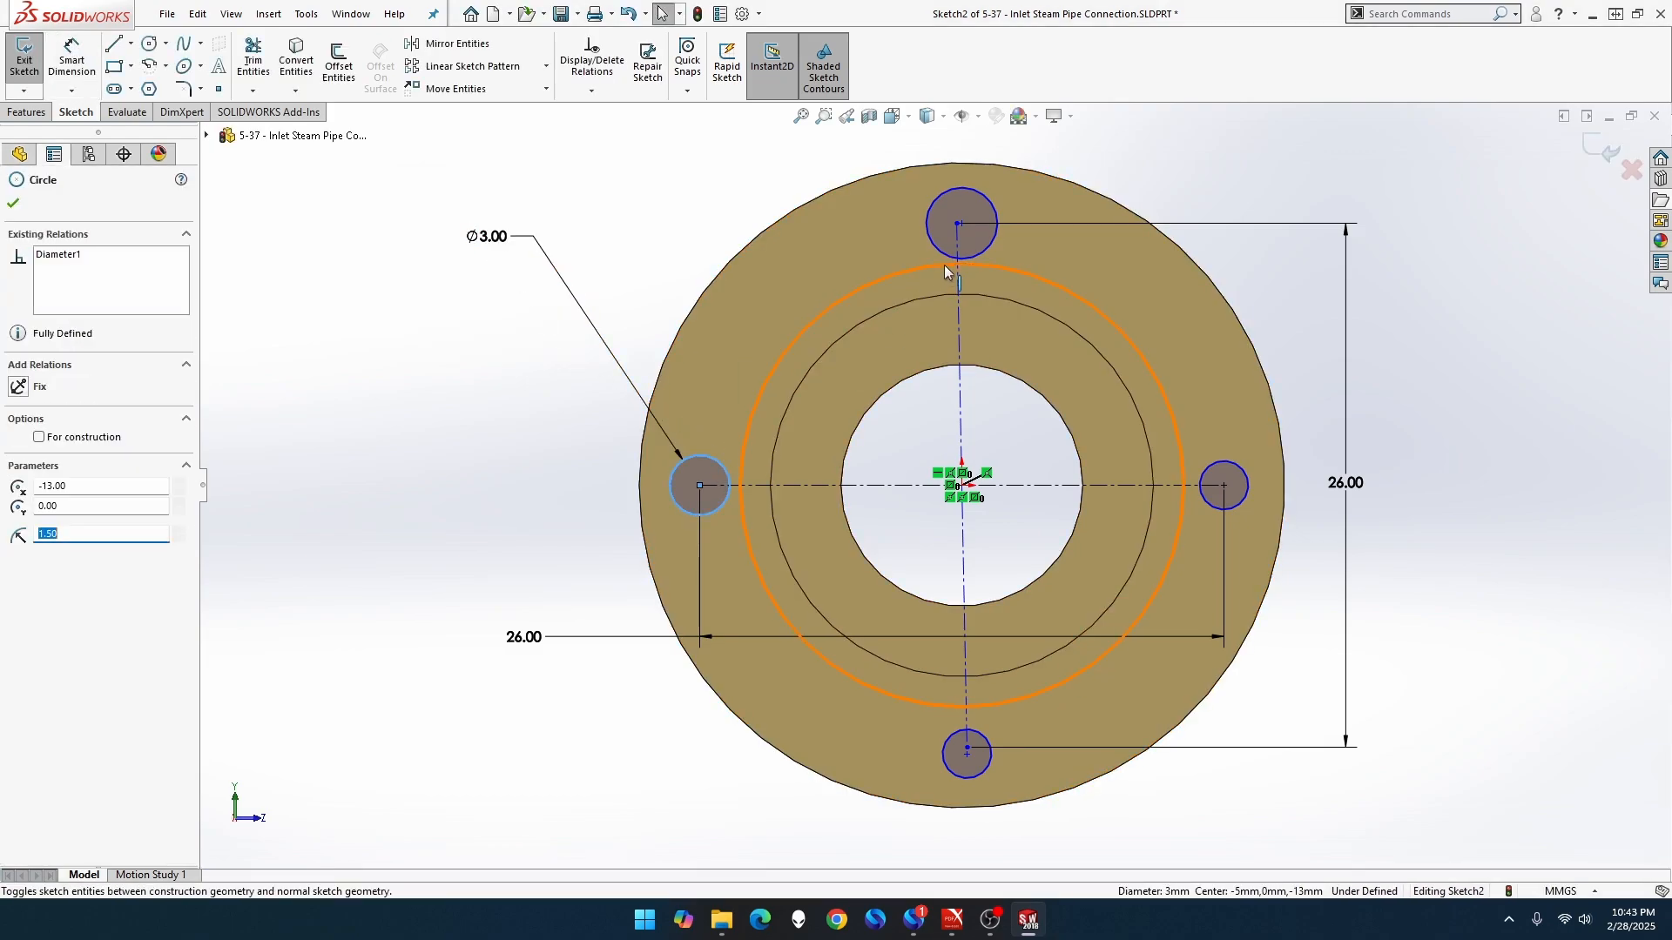
{"action": "left_click", "coordinate": [952, 212], "text": "ctrl"}
{"action": "left_click", "coordinate": [1239, 473], "text": "ctrl"}
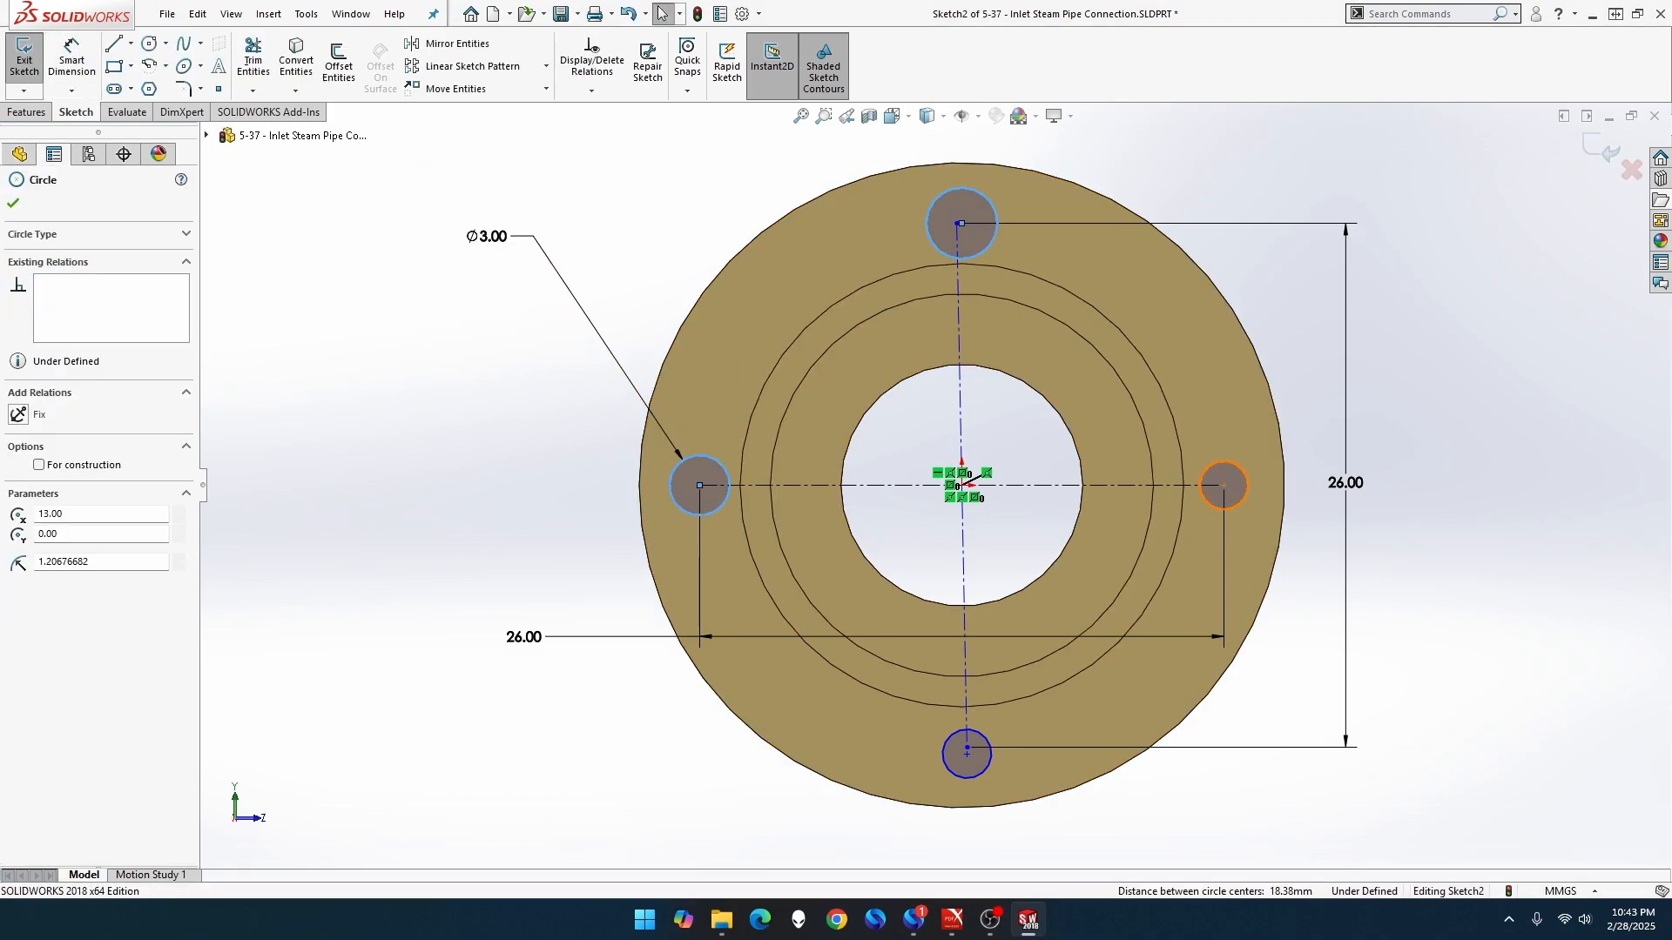
{"action": "left_click", "coordinate": [974, 734], "text": "ctrl"}
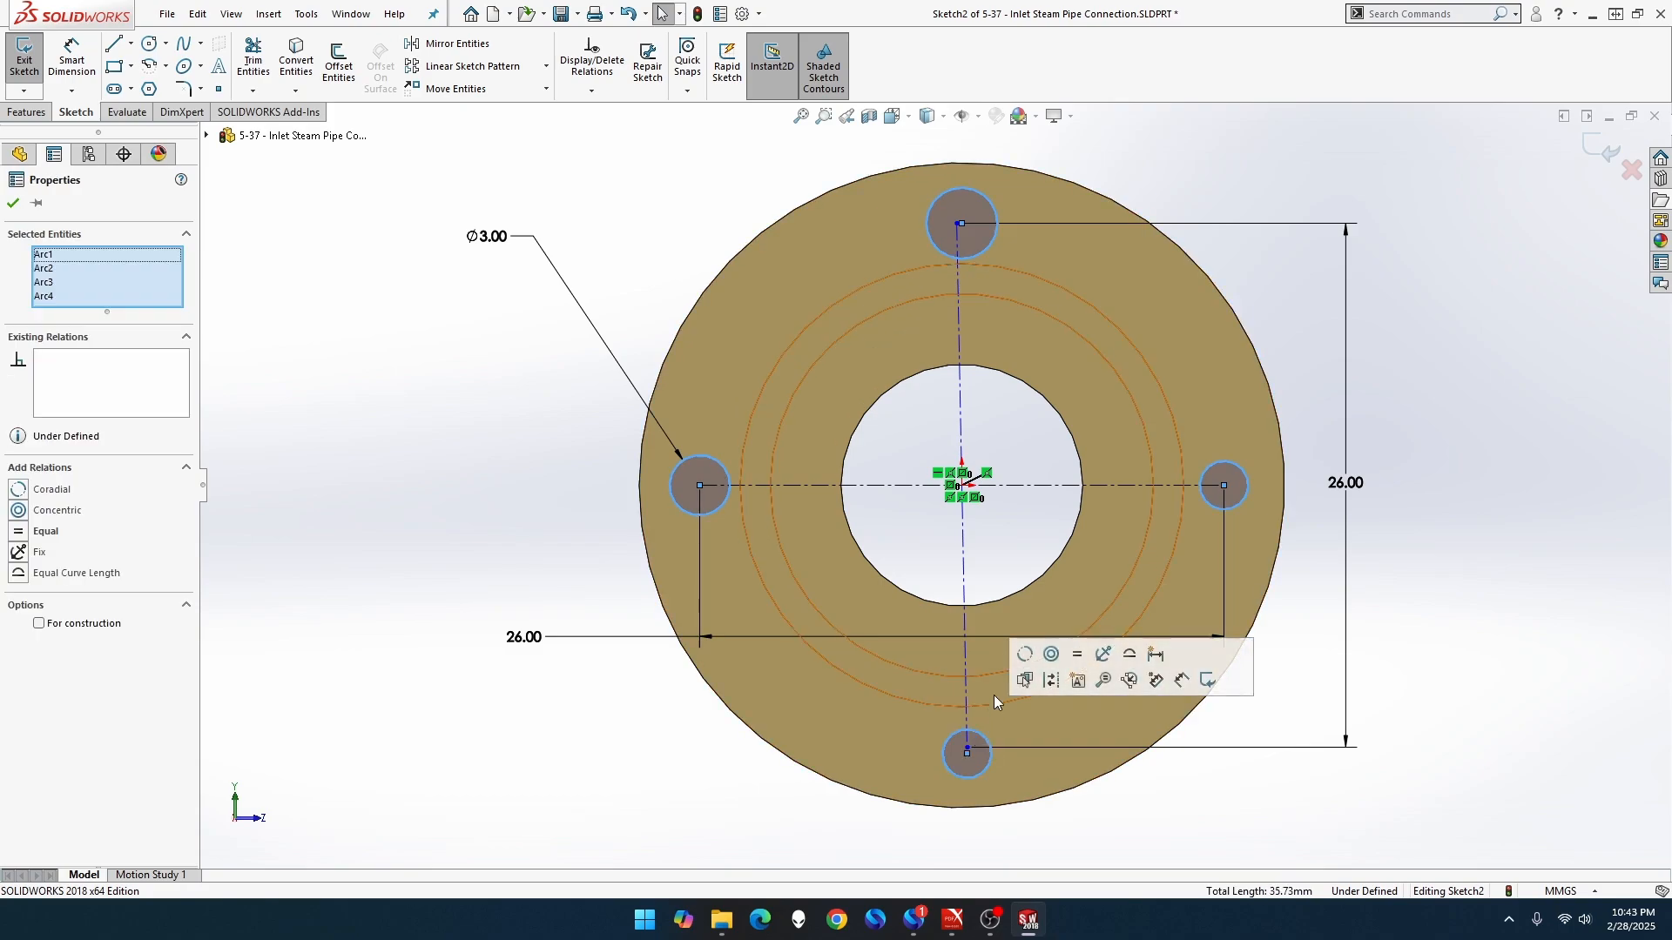
{"action": "left_click", "coordinate": [1075, 656]}
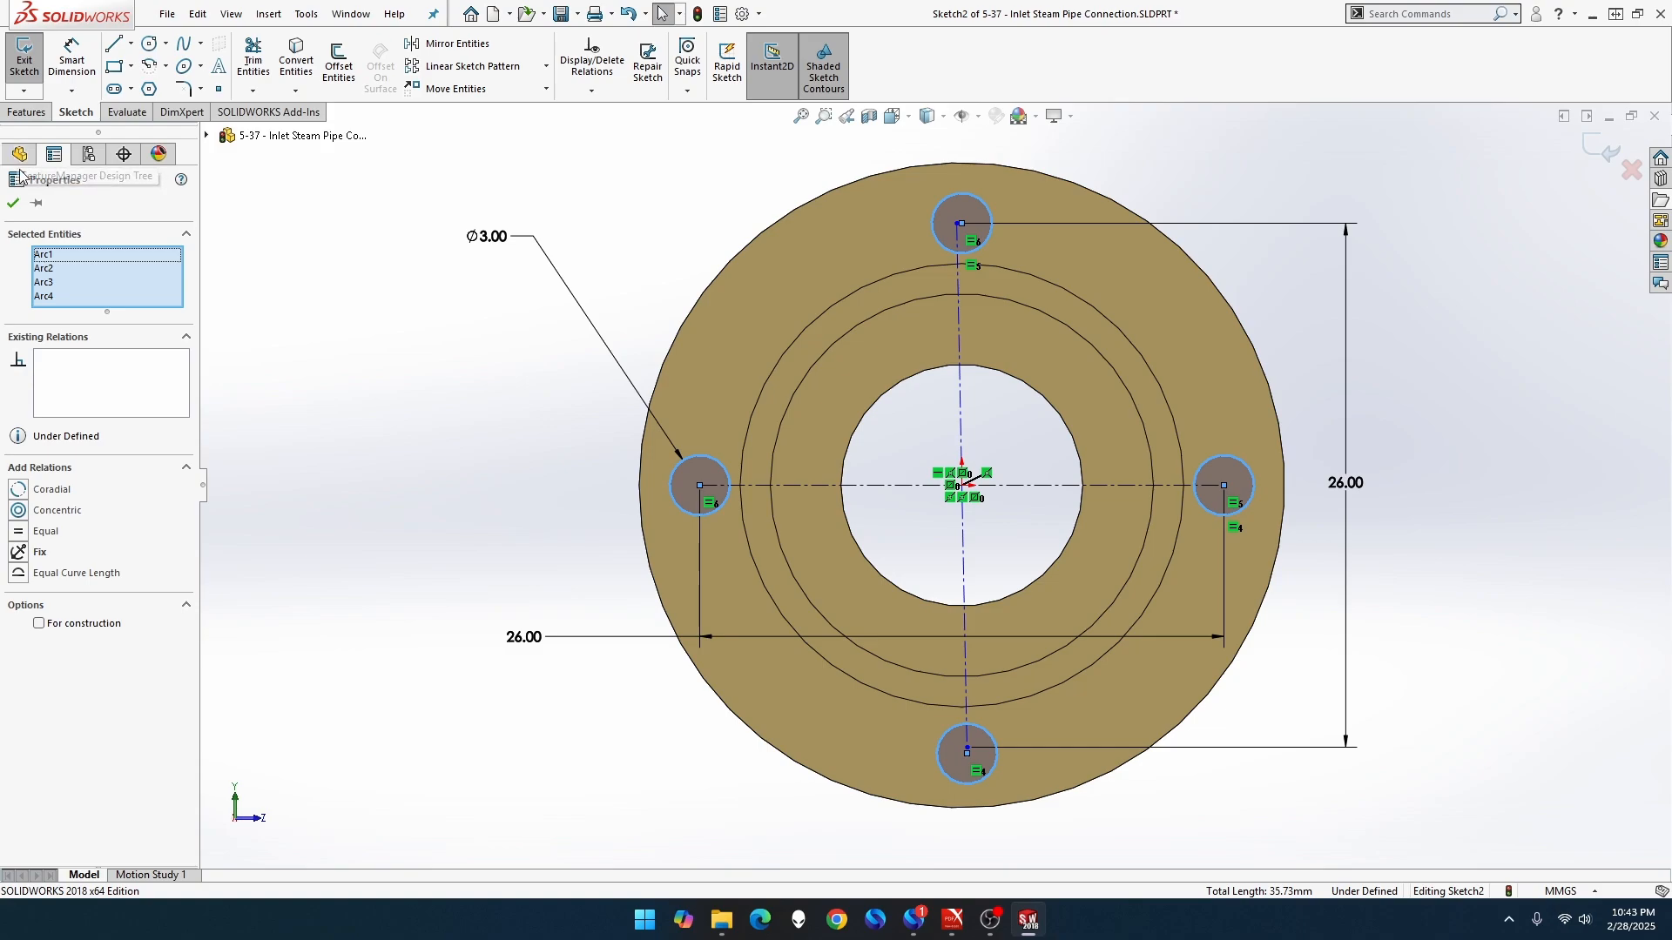
Cut-extrude the four circles all the way through the flange as bolt holes
{"action": "left_click", "coordinate": [27, 112]}
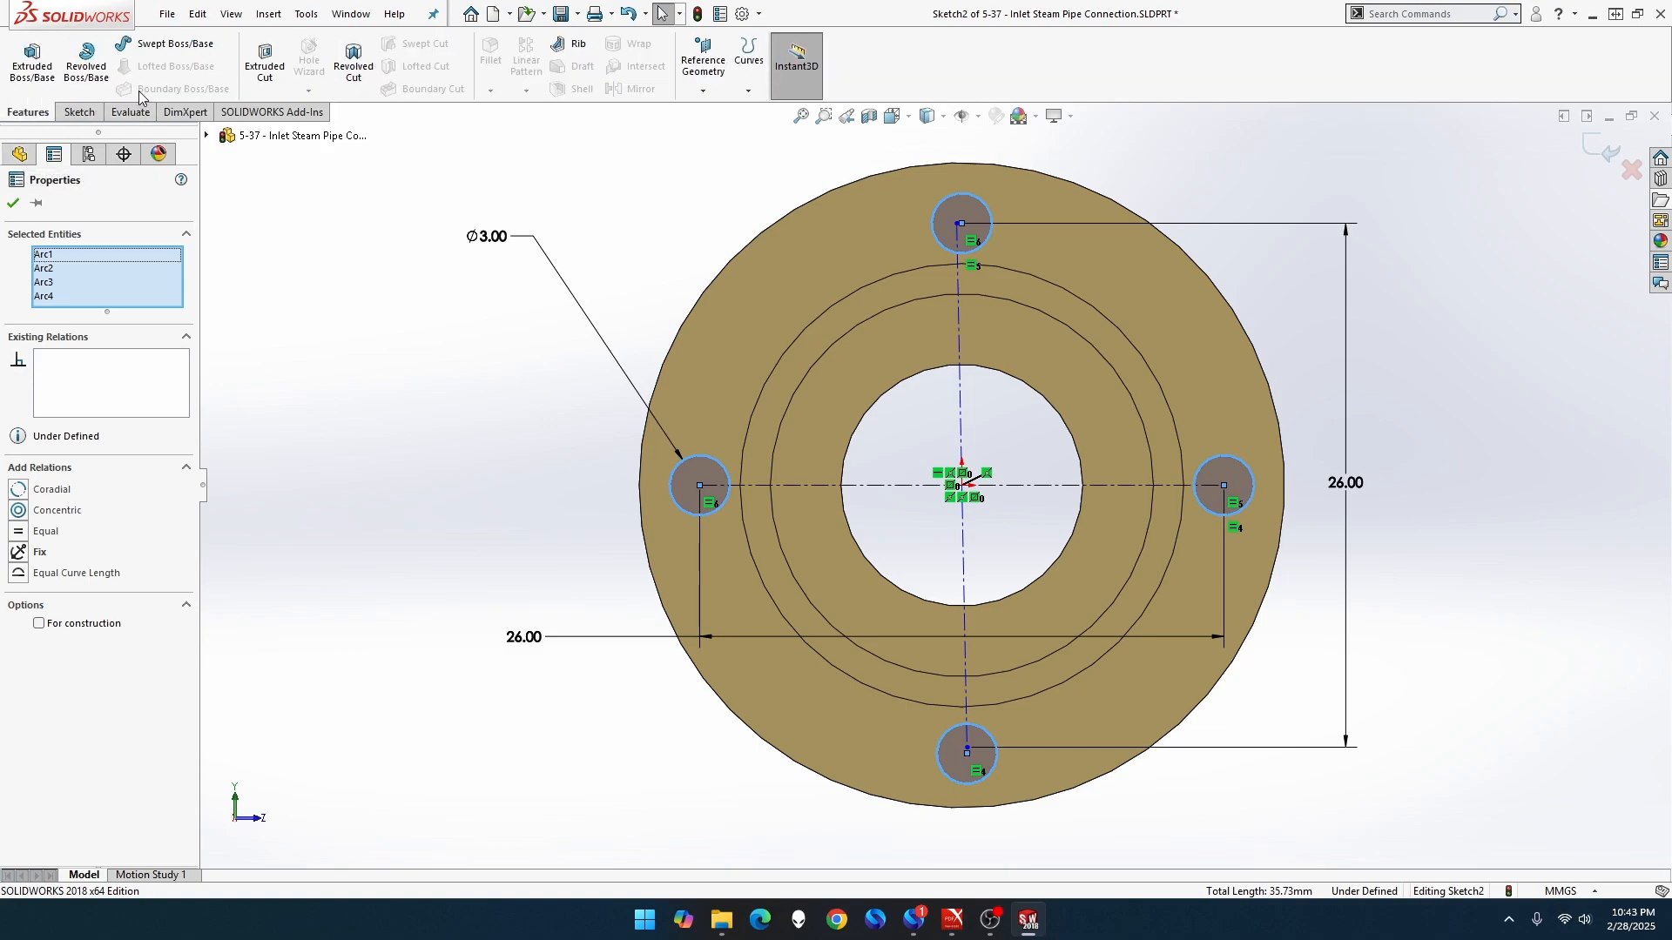
{"action": "left_click", "coordinate": [253, 70]}
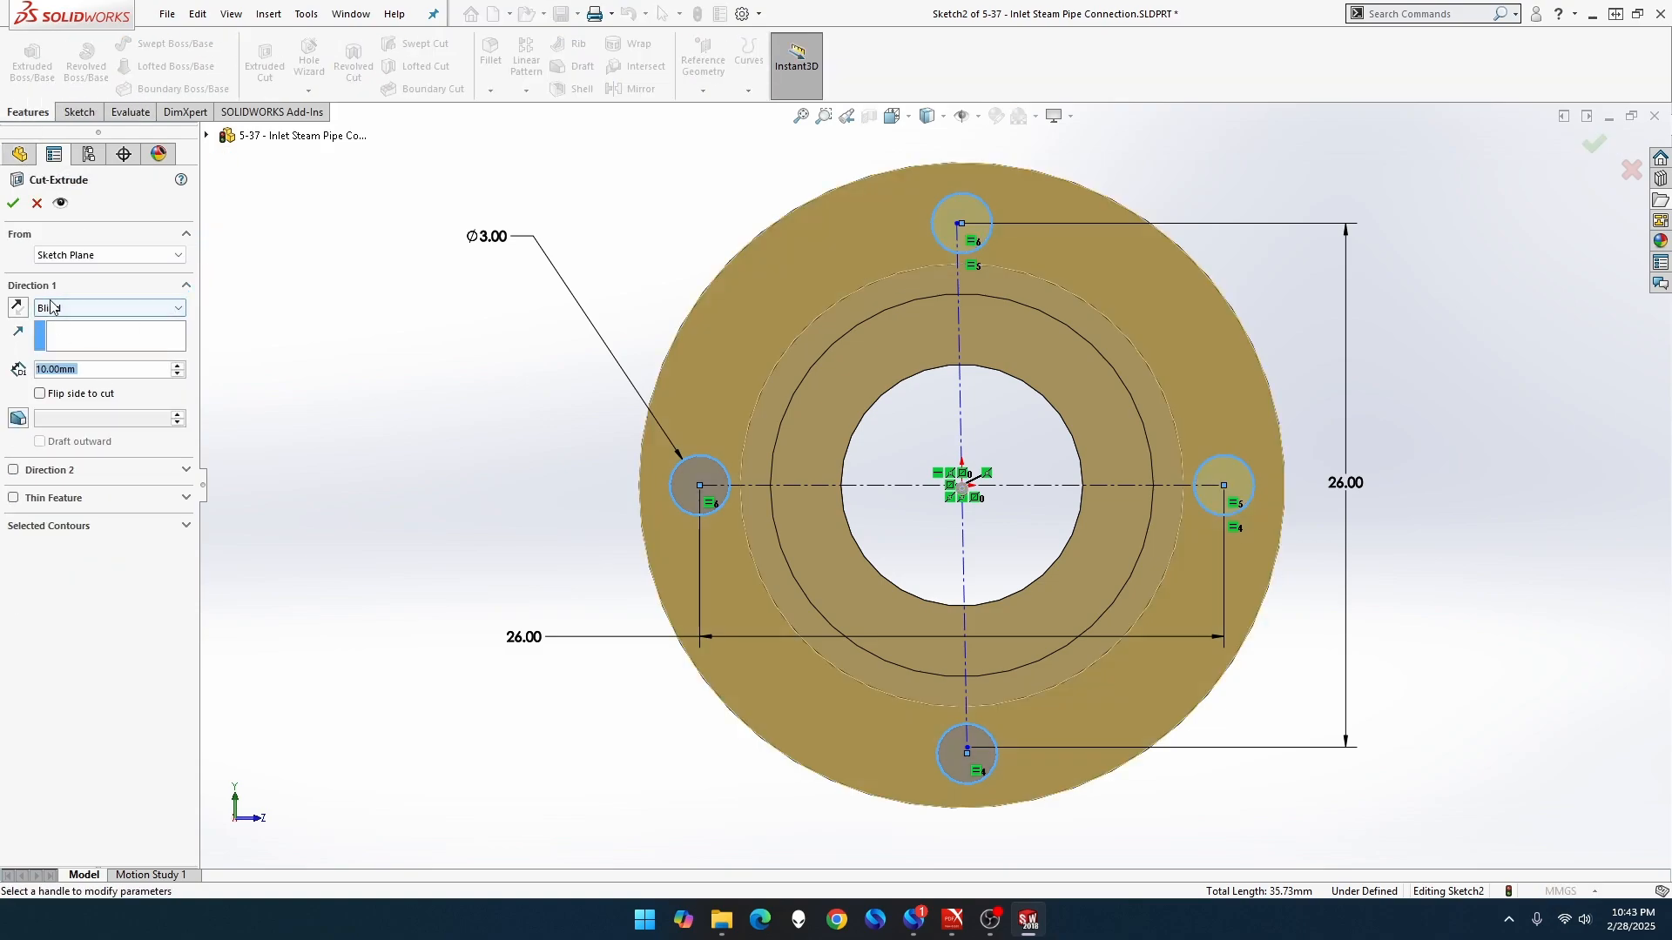
{"action": "left_click", "coordinate": [109, 309]}
{"action": "left_click", "coordinate": [70, 337]}
{"action": "left_click", "coordinate": [13, 206]}
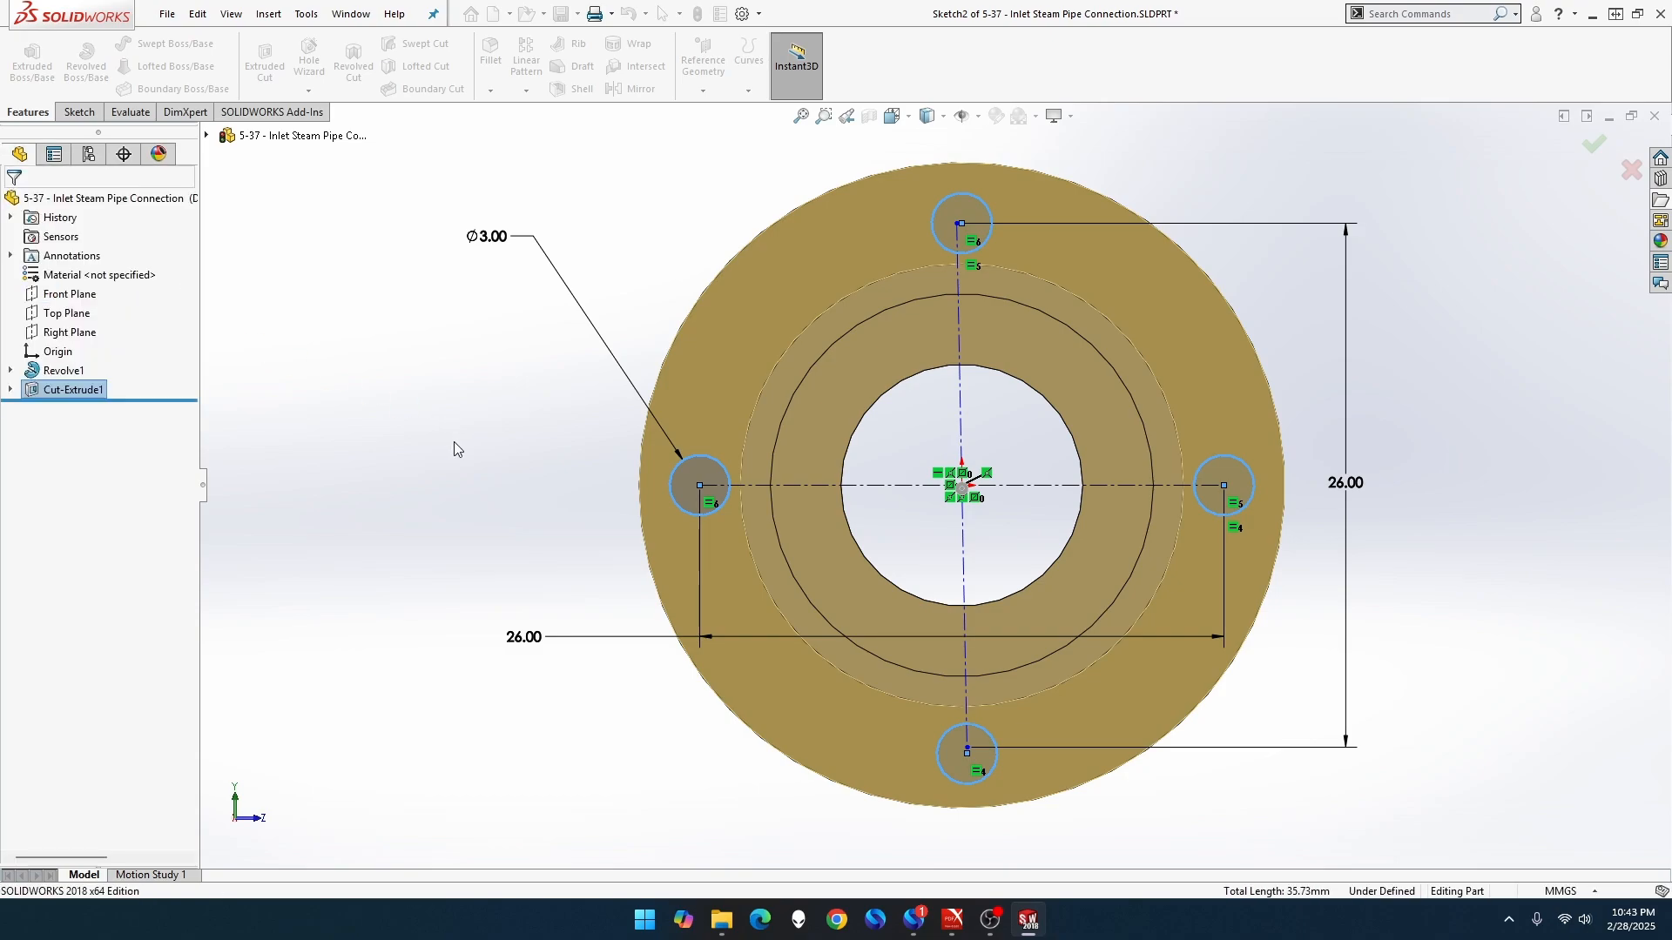
{"action": "middle_click_drag", "start_coordinate": [462, 485], "coordinate": [478, 465]}
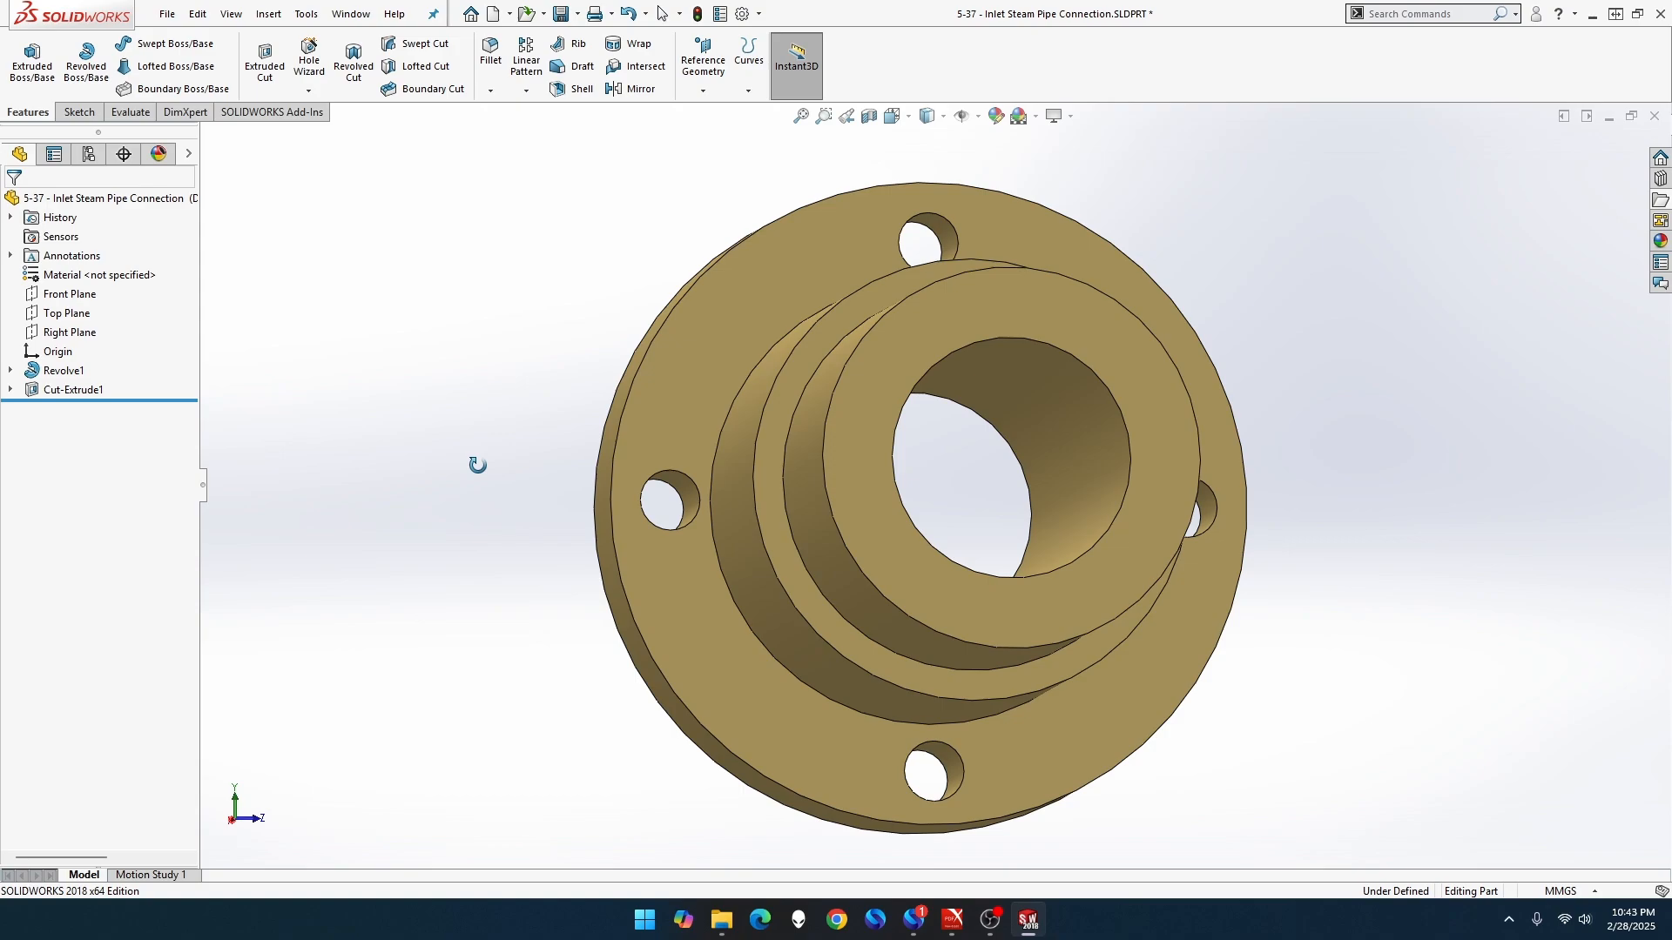
{"action": "middle_click_drag", "start_coordinate": [478, 465], "coordinate": [493, 505]}
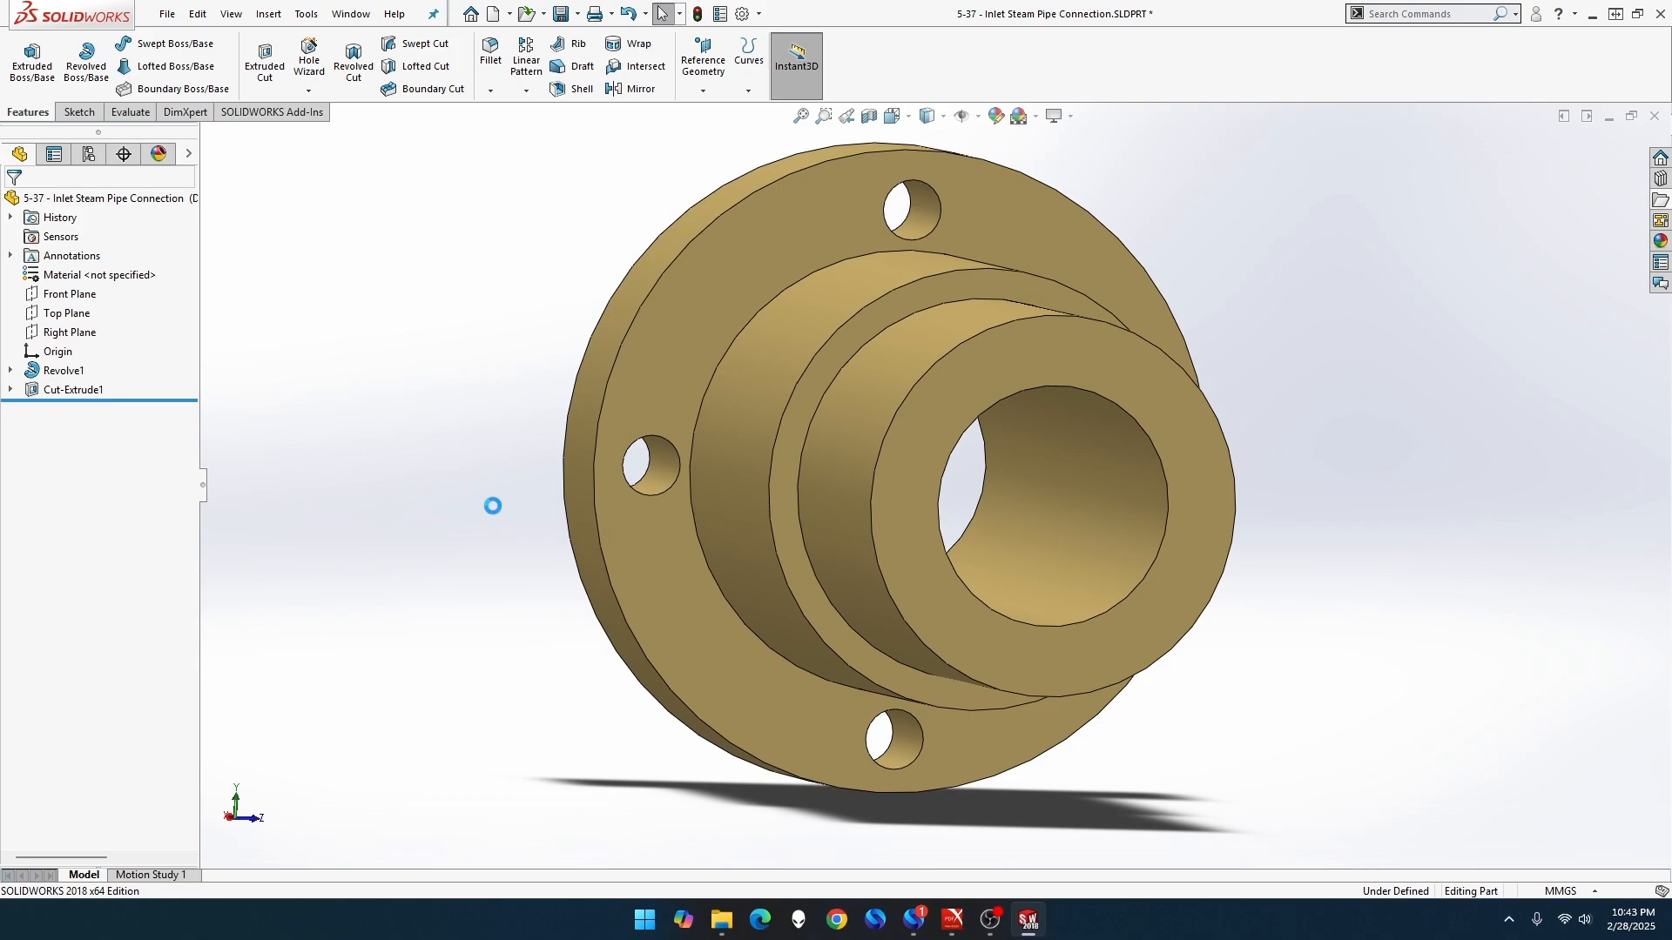
Create a blind 25 mm M3x0.5 Metric Die thread from one flange hole's edge on the flat end face, using the Extrude thread method
{"action": "left_click", "coordinate": [308, 91]}
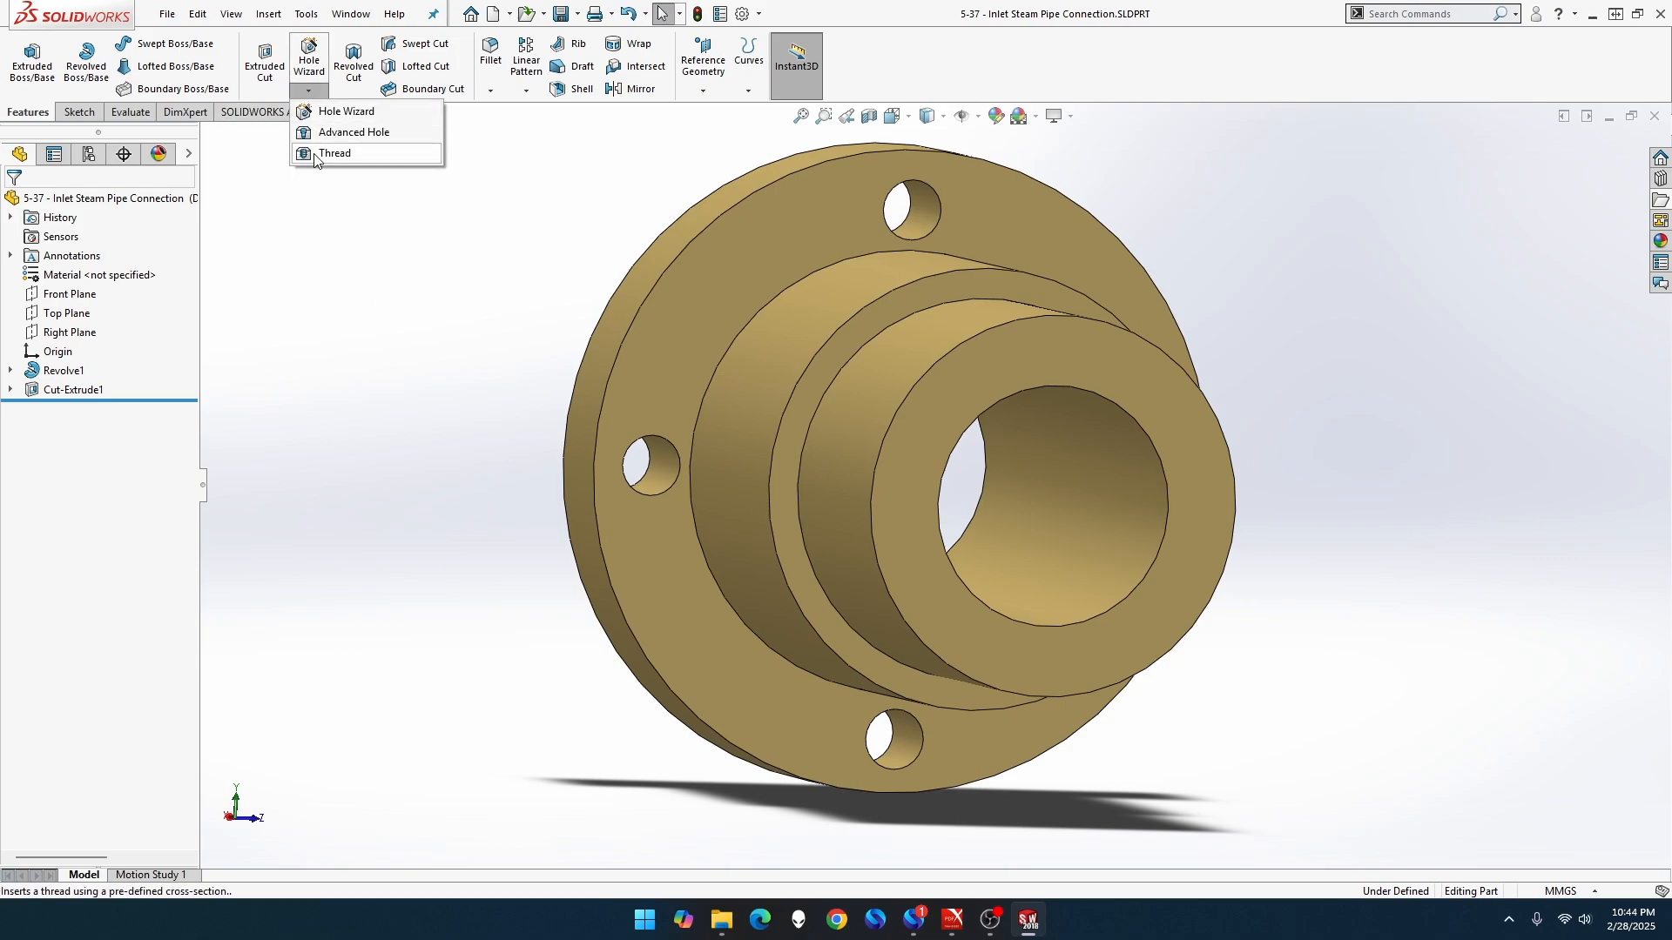
{"action": "left_click", "coordinate": [316, 155]}
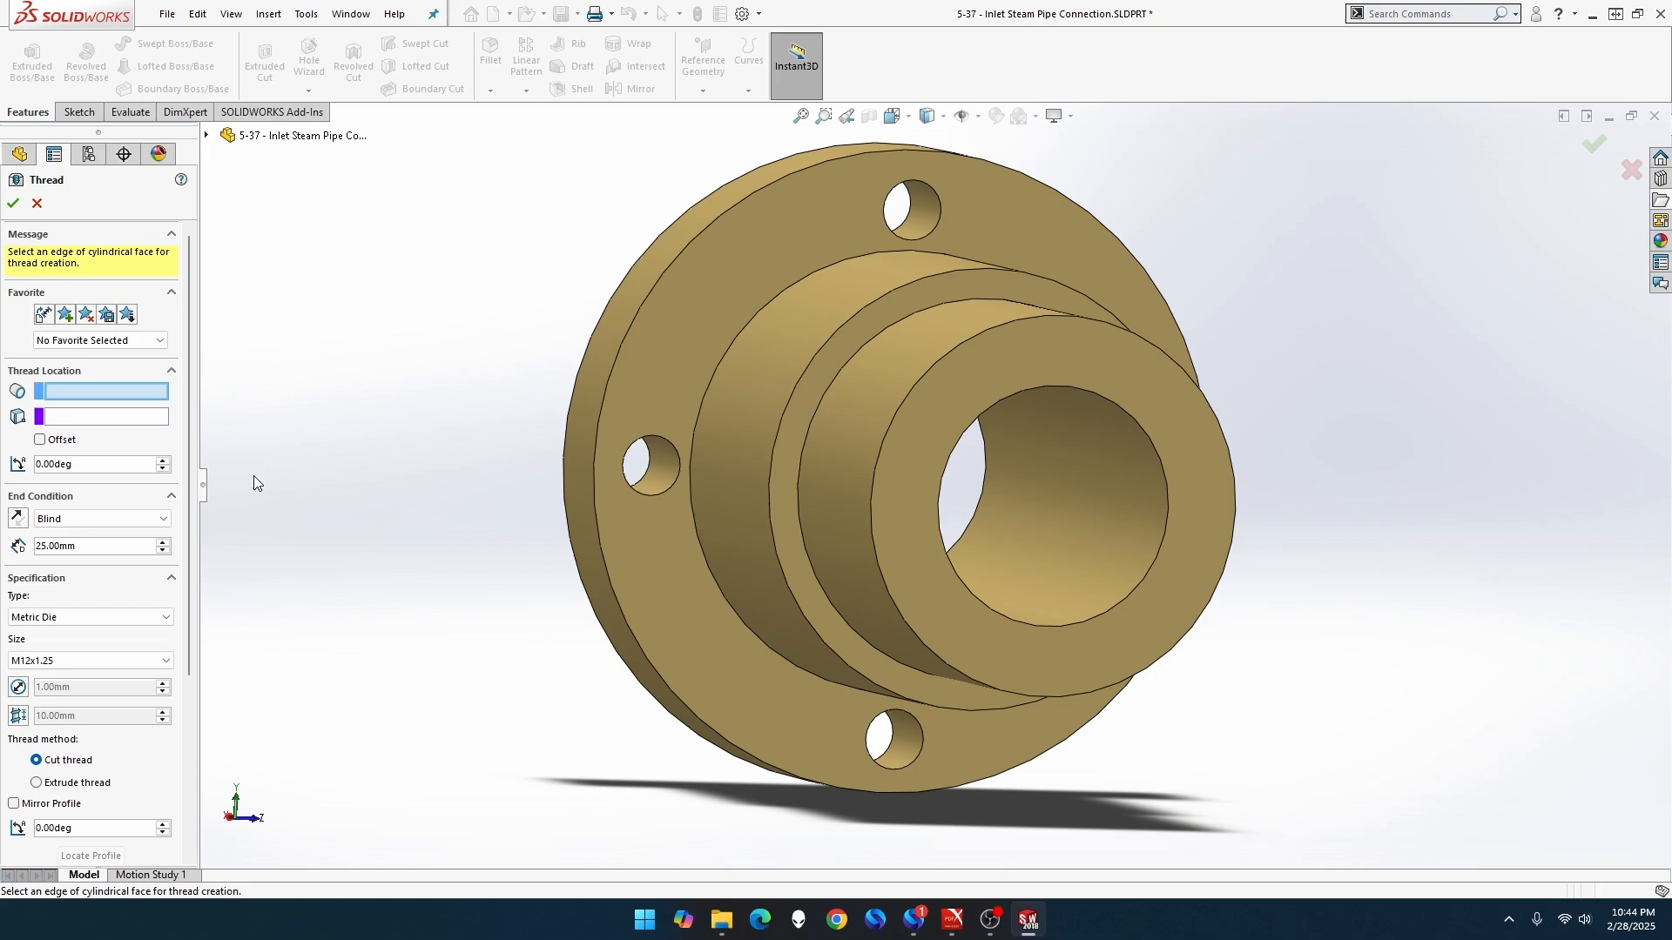
{"action": "left_click", "coordinate": [126, 662]}
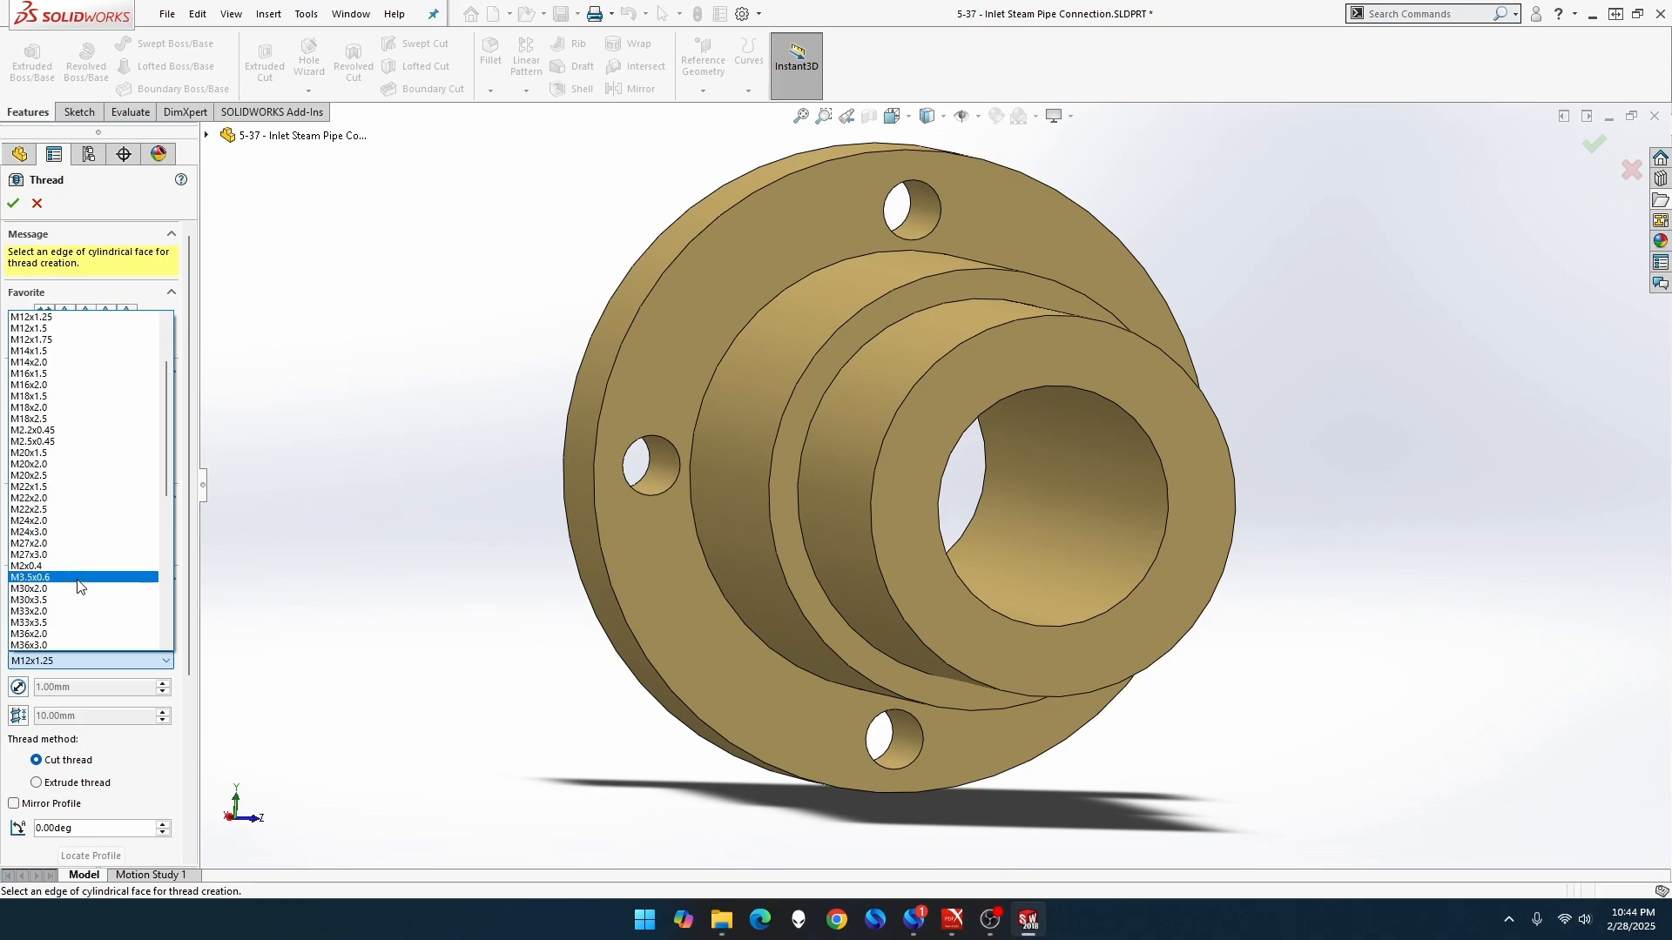
{"action": "scroll", "coordinate": [79, 586], "scroll_direction": "down", "scroll_amount": 2}
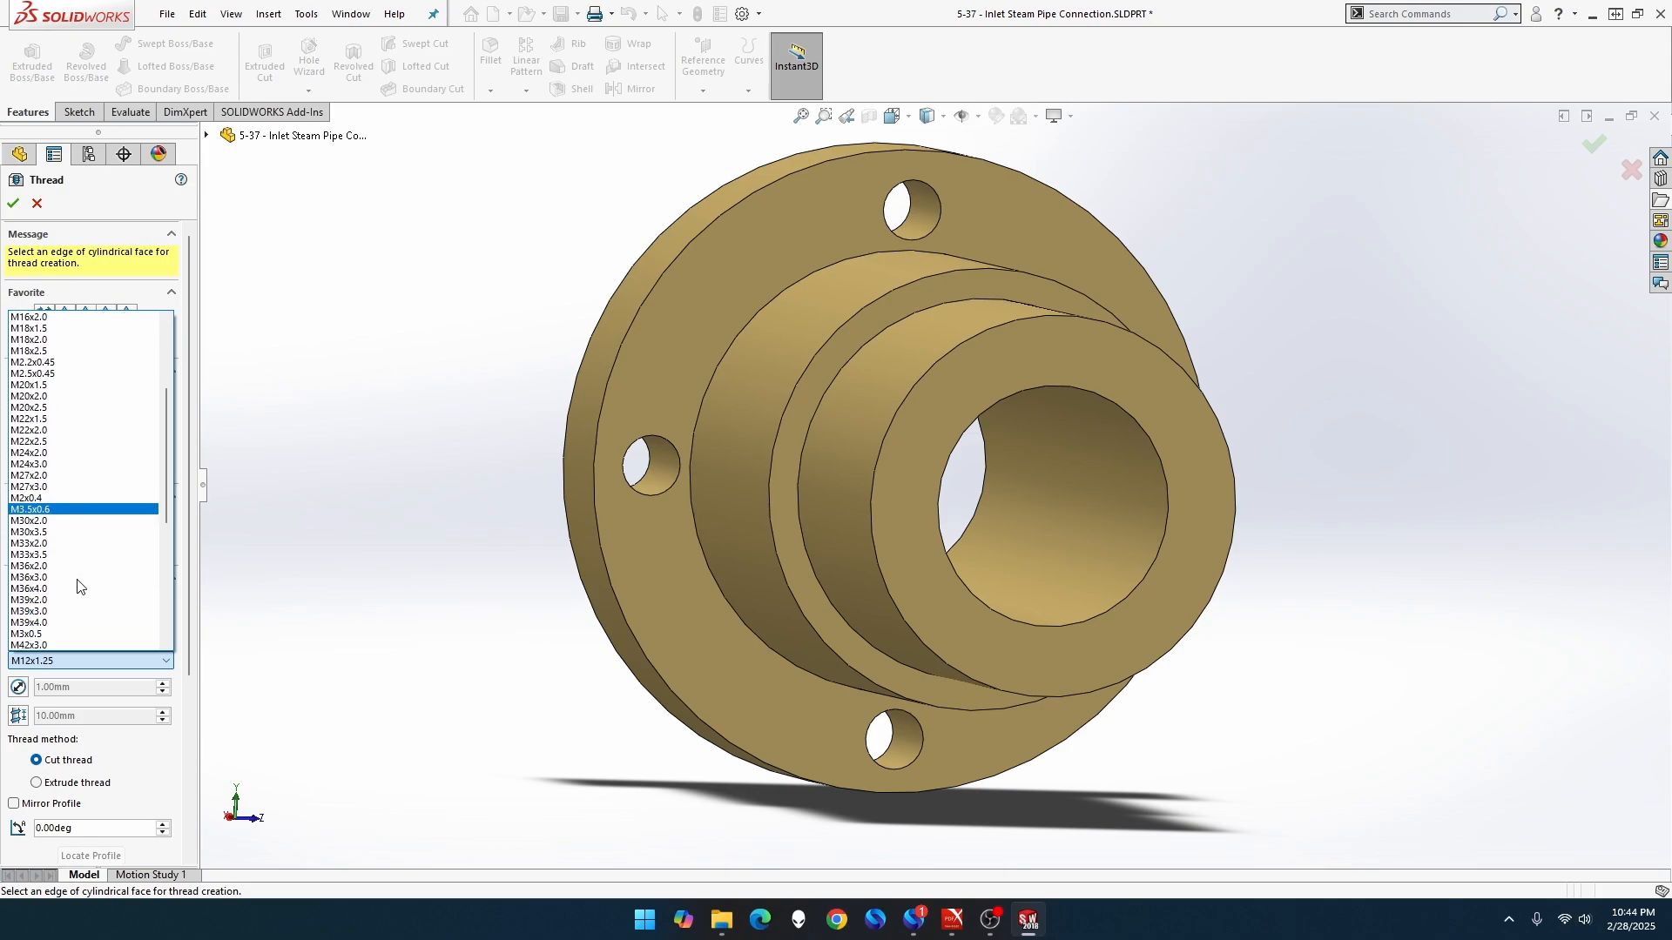
{"action": "left_click", "coordinate": [61, 633]}
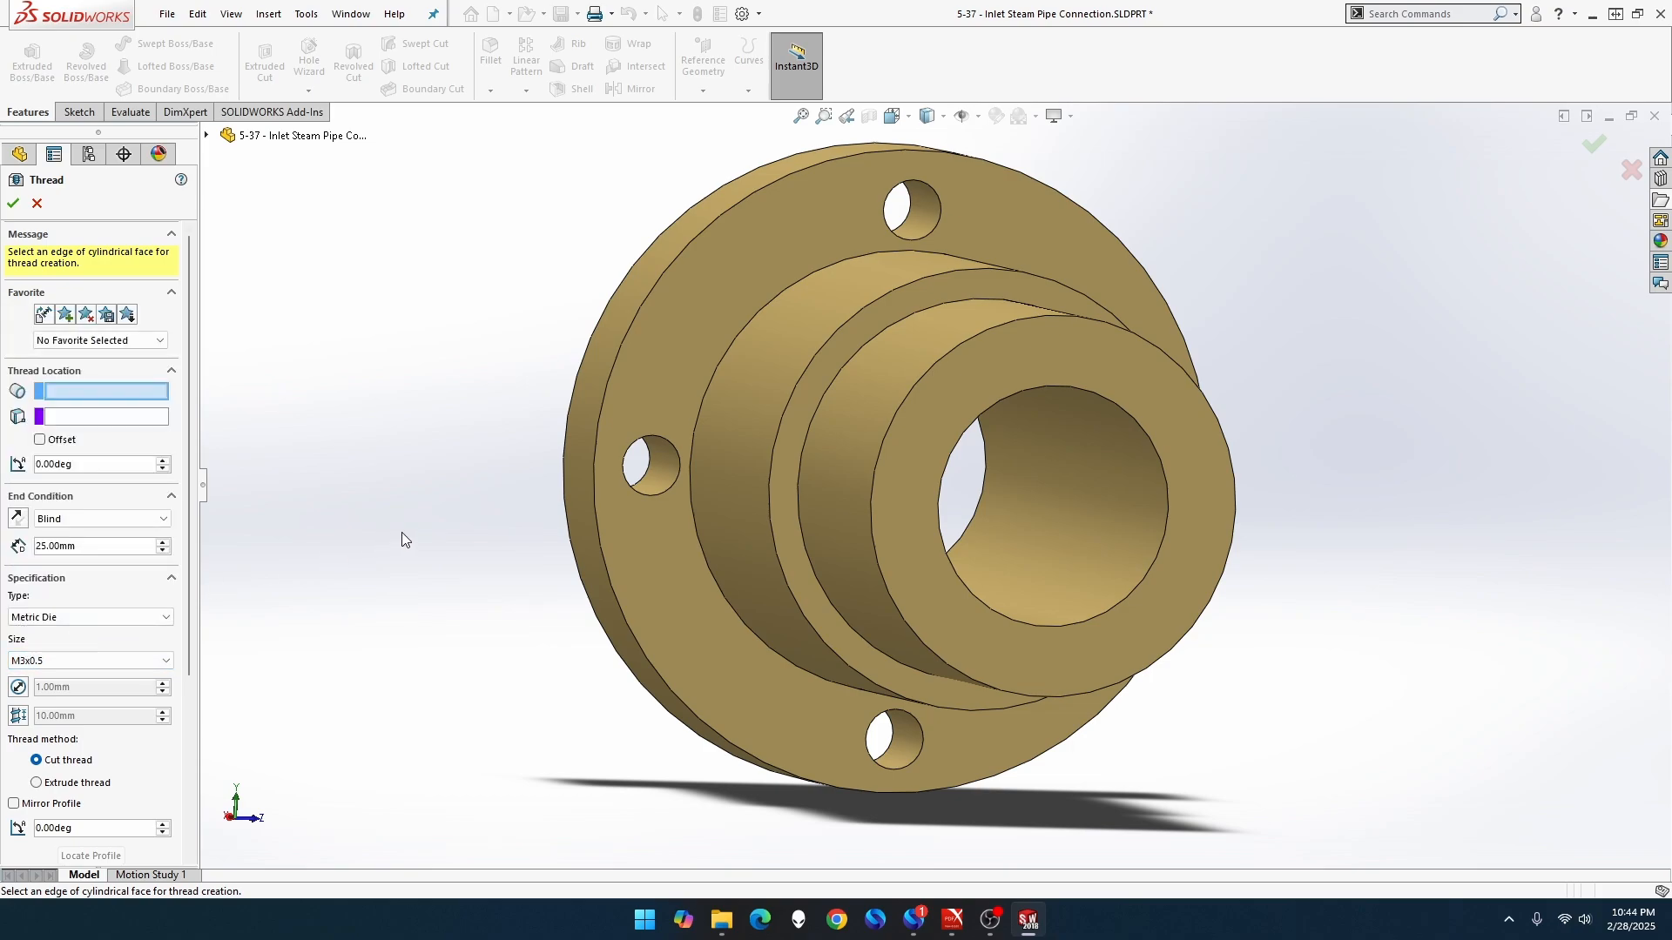
{"action": "left_click", "coordinate": [638, 479]}
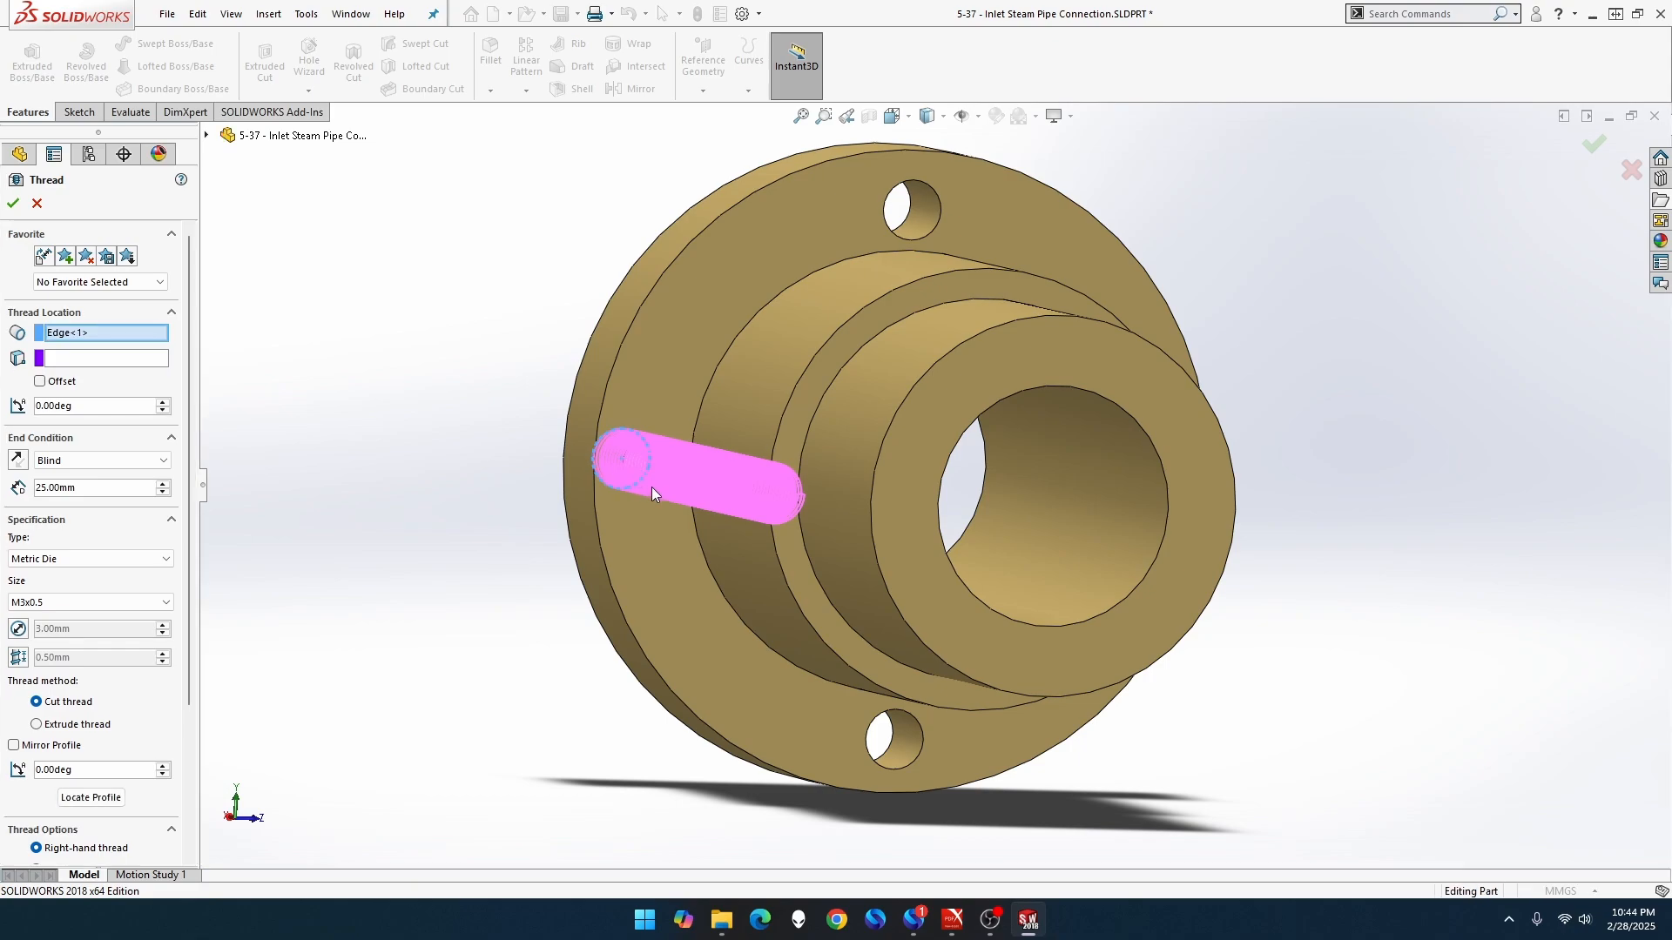
{"action": "middle_click_drag", "start_coordinate": [459, 532], "coordinate": [619, 548]}
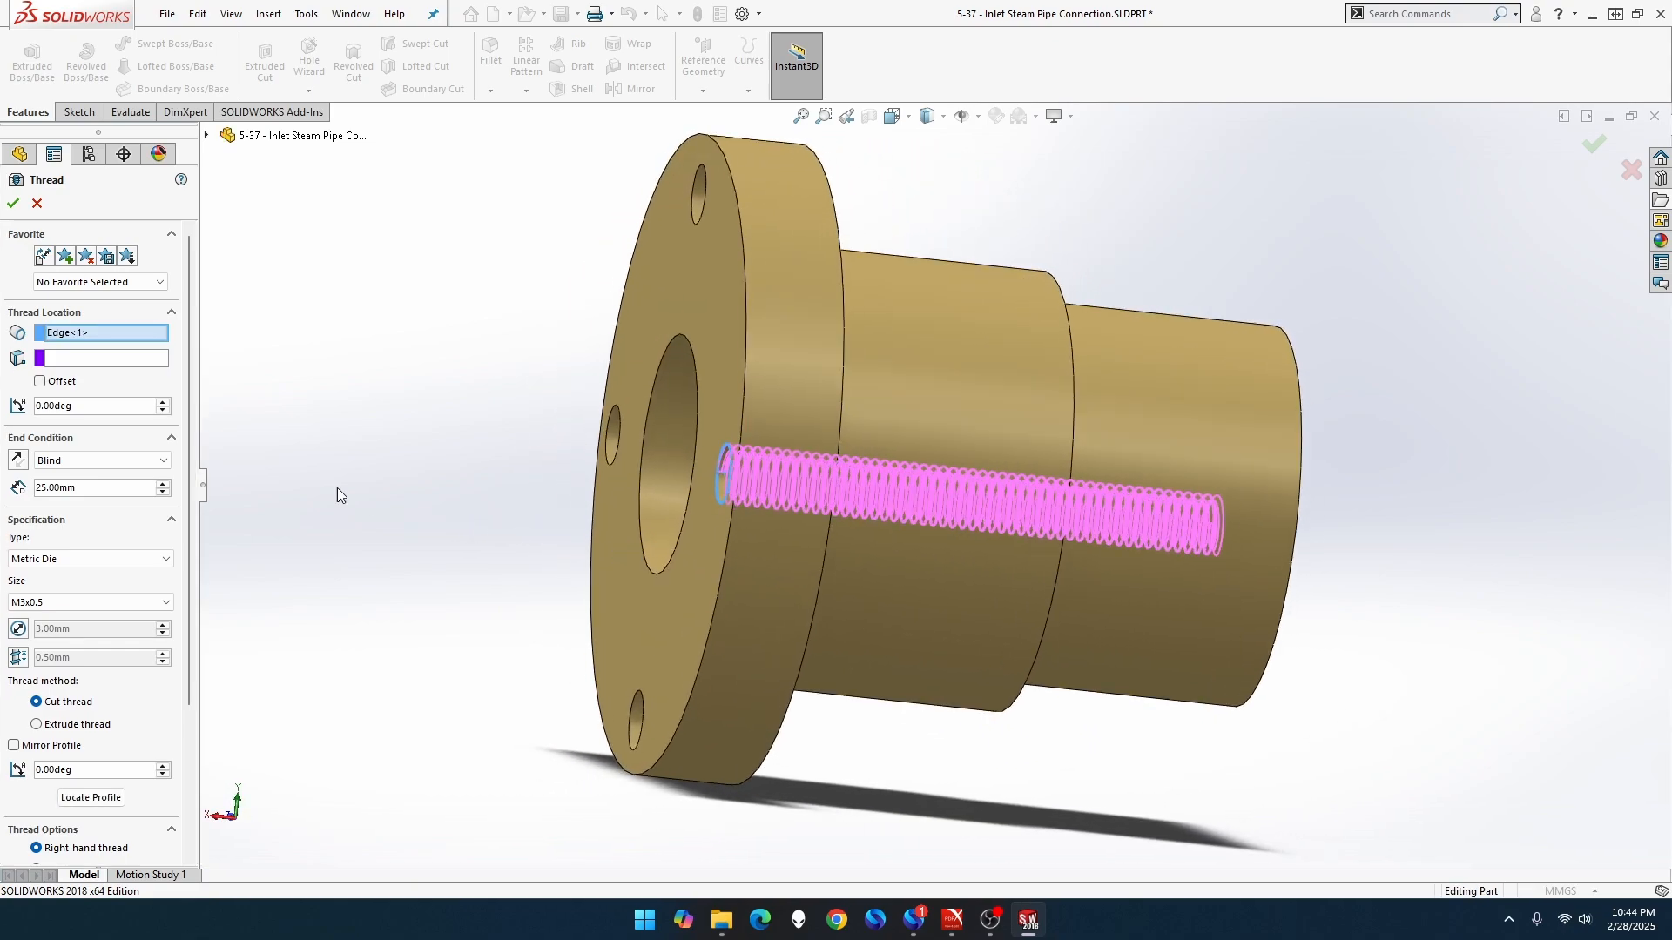
{"action": "left_click", "coordinate": [13, 204]}
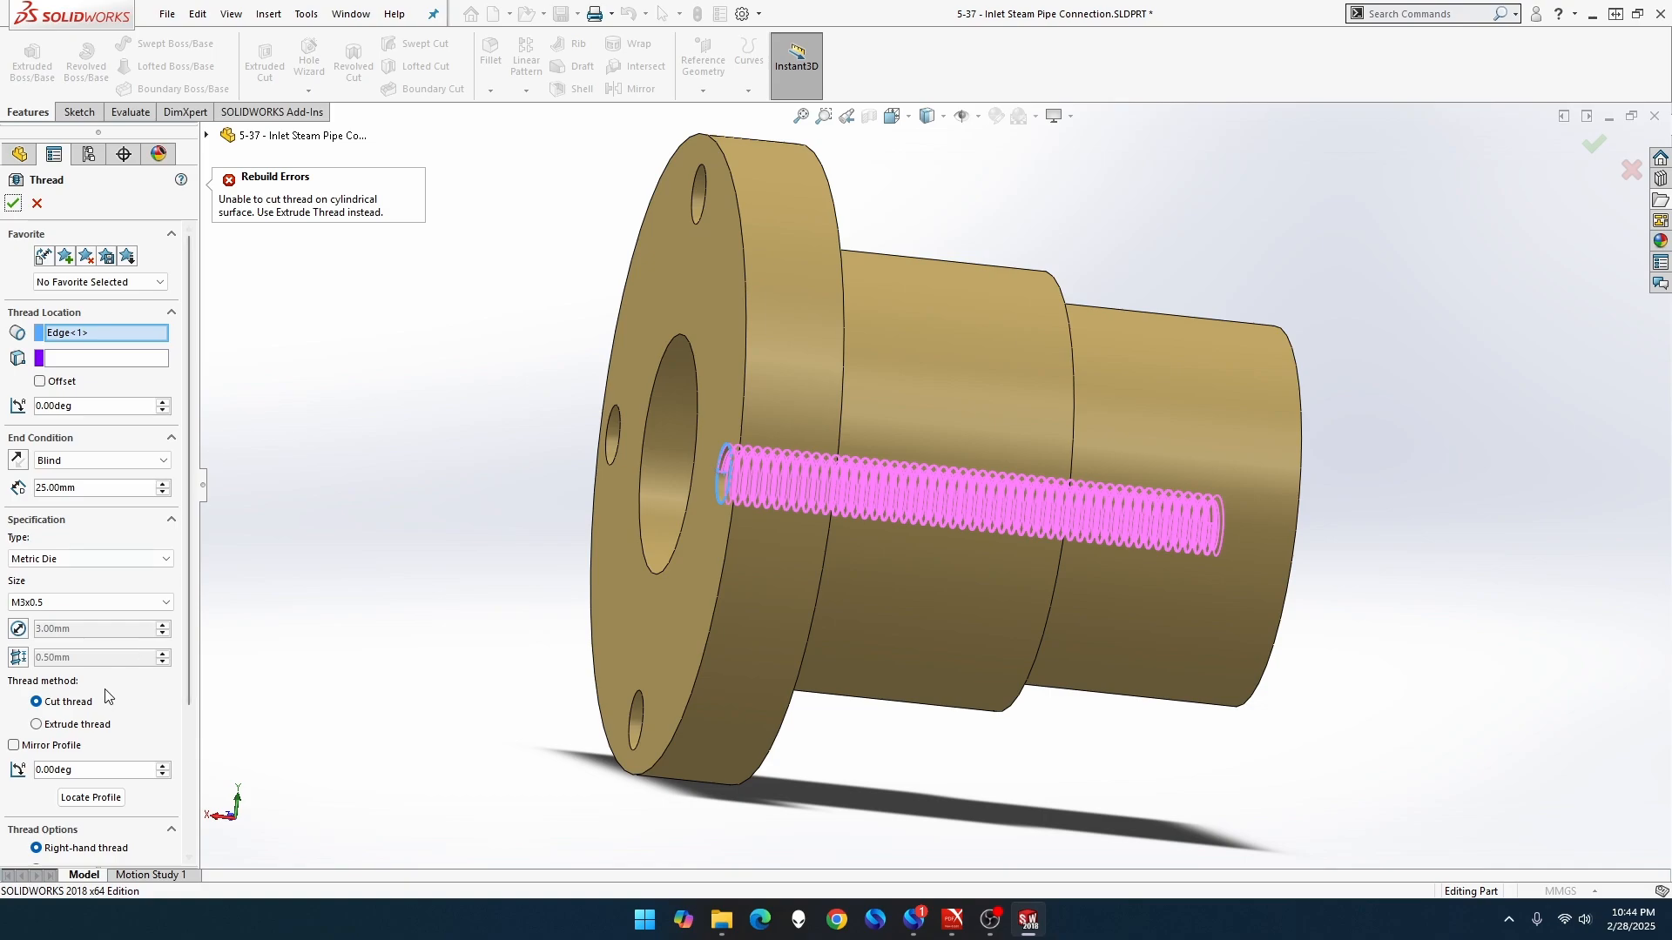
{"action": "left_click", "coordinate": [80, 719]}
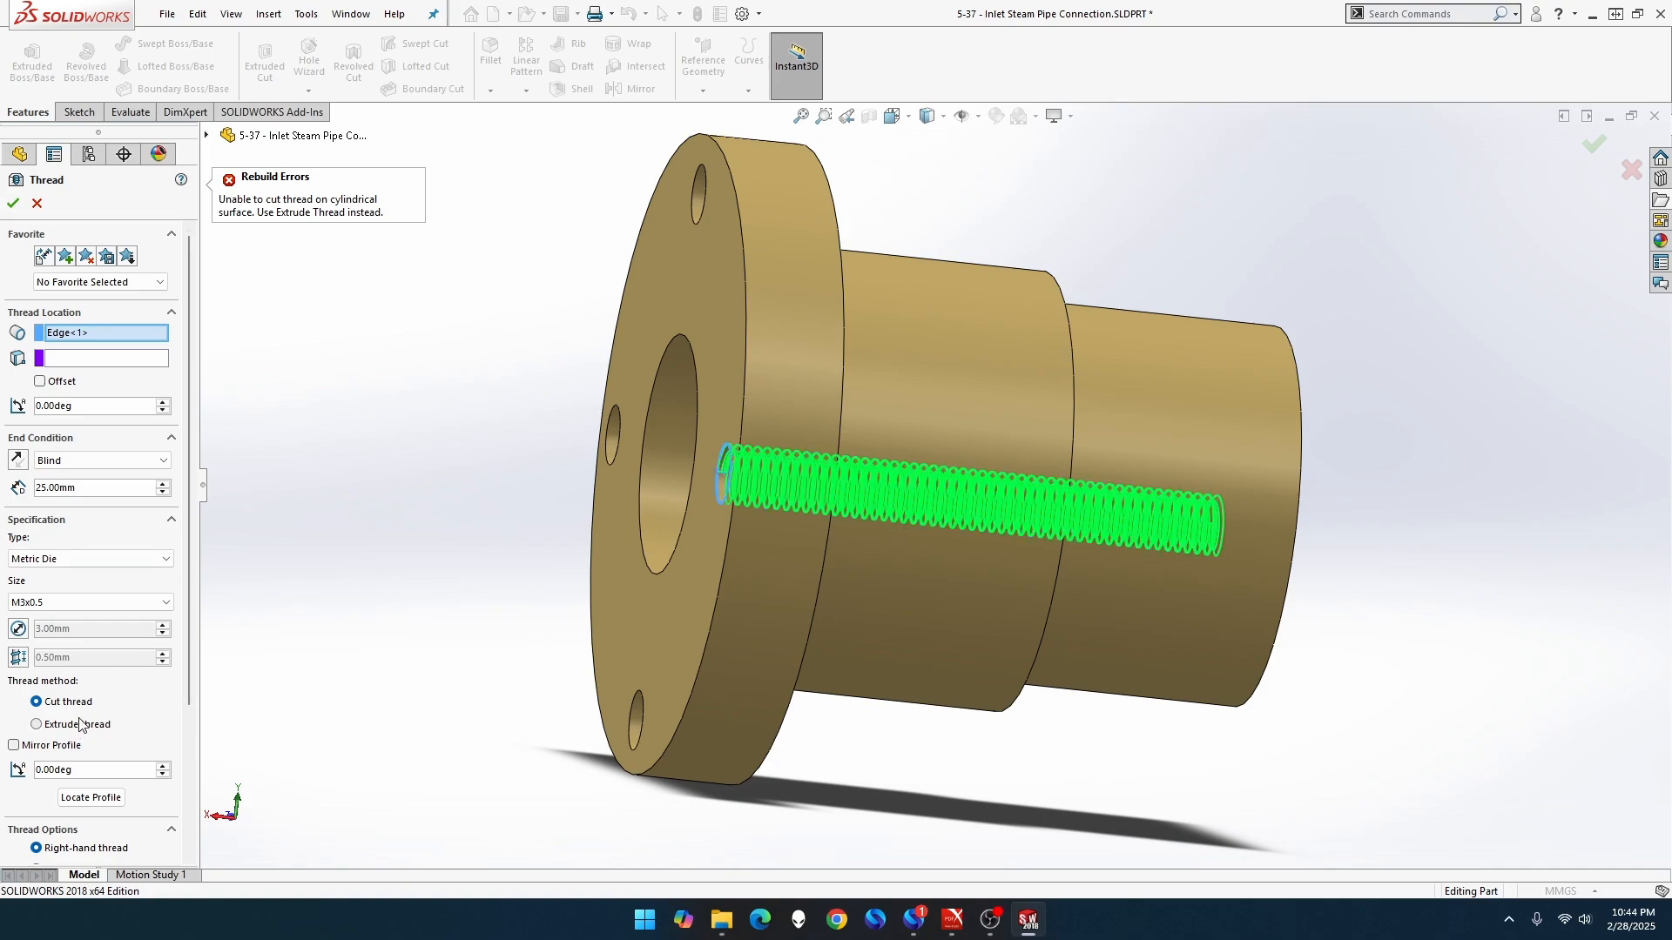
{"action": "left_click", "coordinate": [12, 203]}
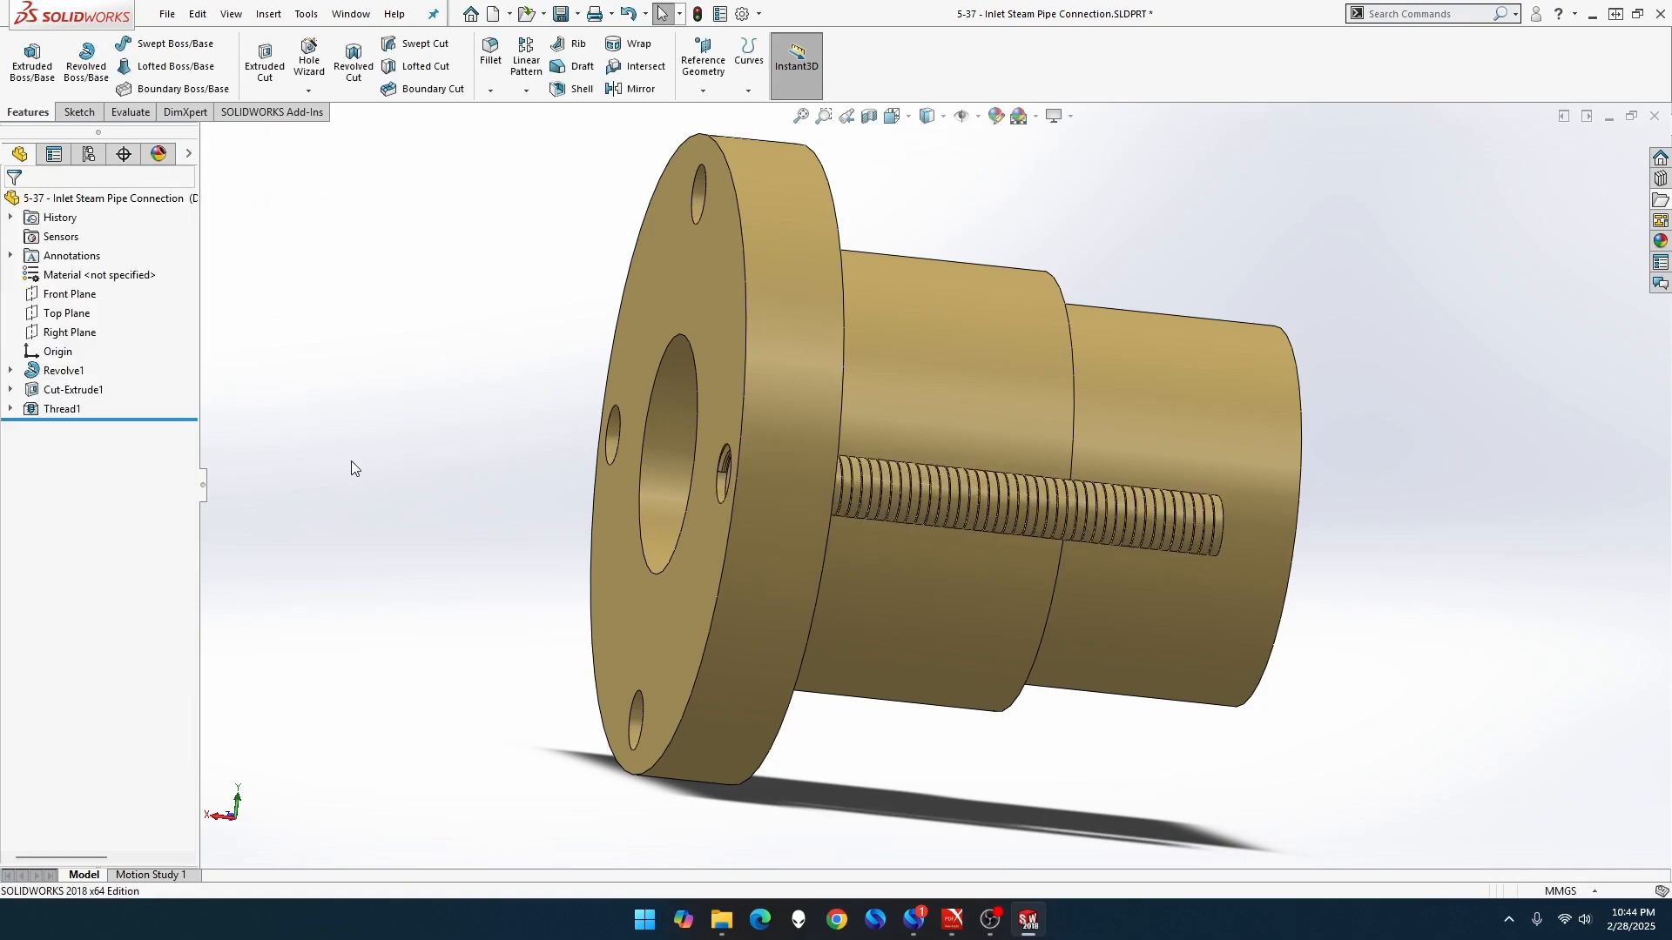
Change the thread's end condition to Up To Selection, ending at the flange's hub-side face
{"action": "middle_click_drag", "start_coordinate": [352, 462], "coordinate": [250, 473]}
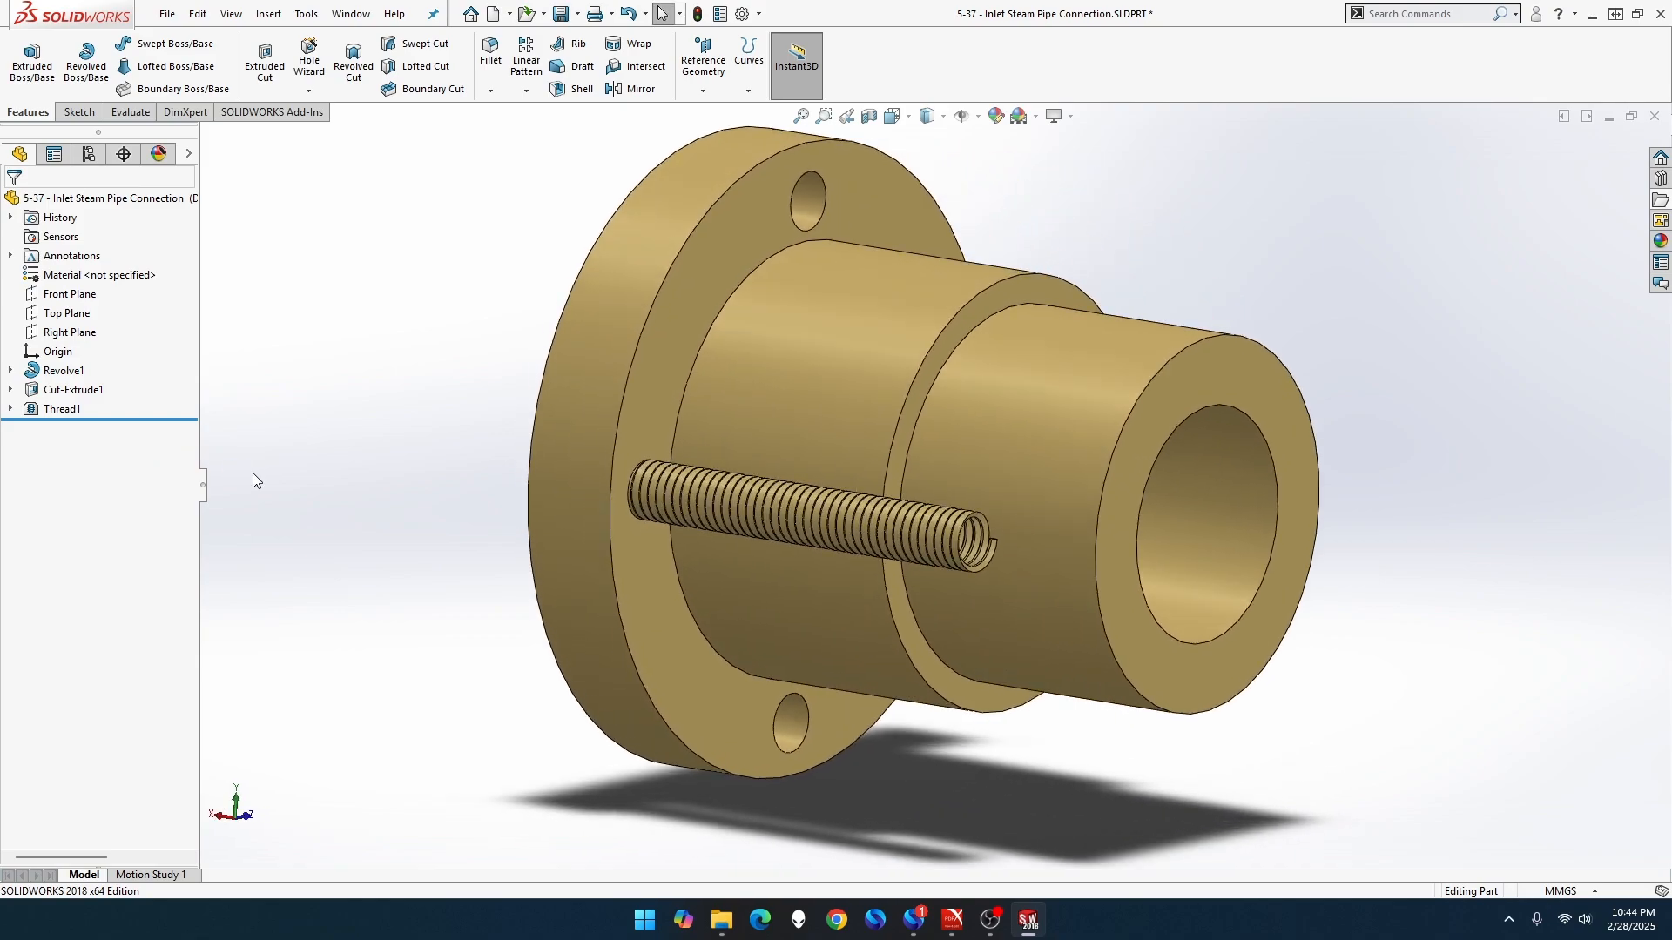
{"action": "middle_click_drag", "start_coordinate": [347, 428], "coordinate": [225, 349]}
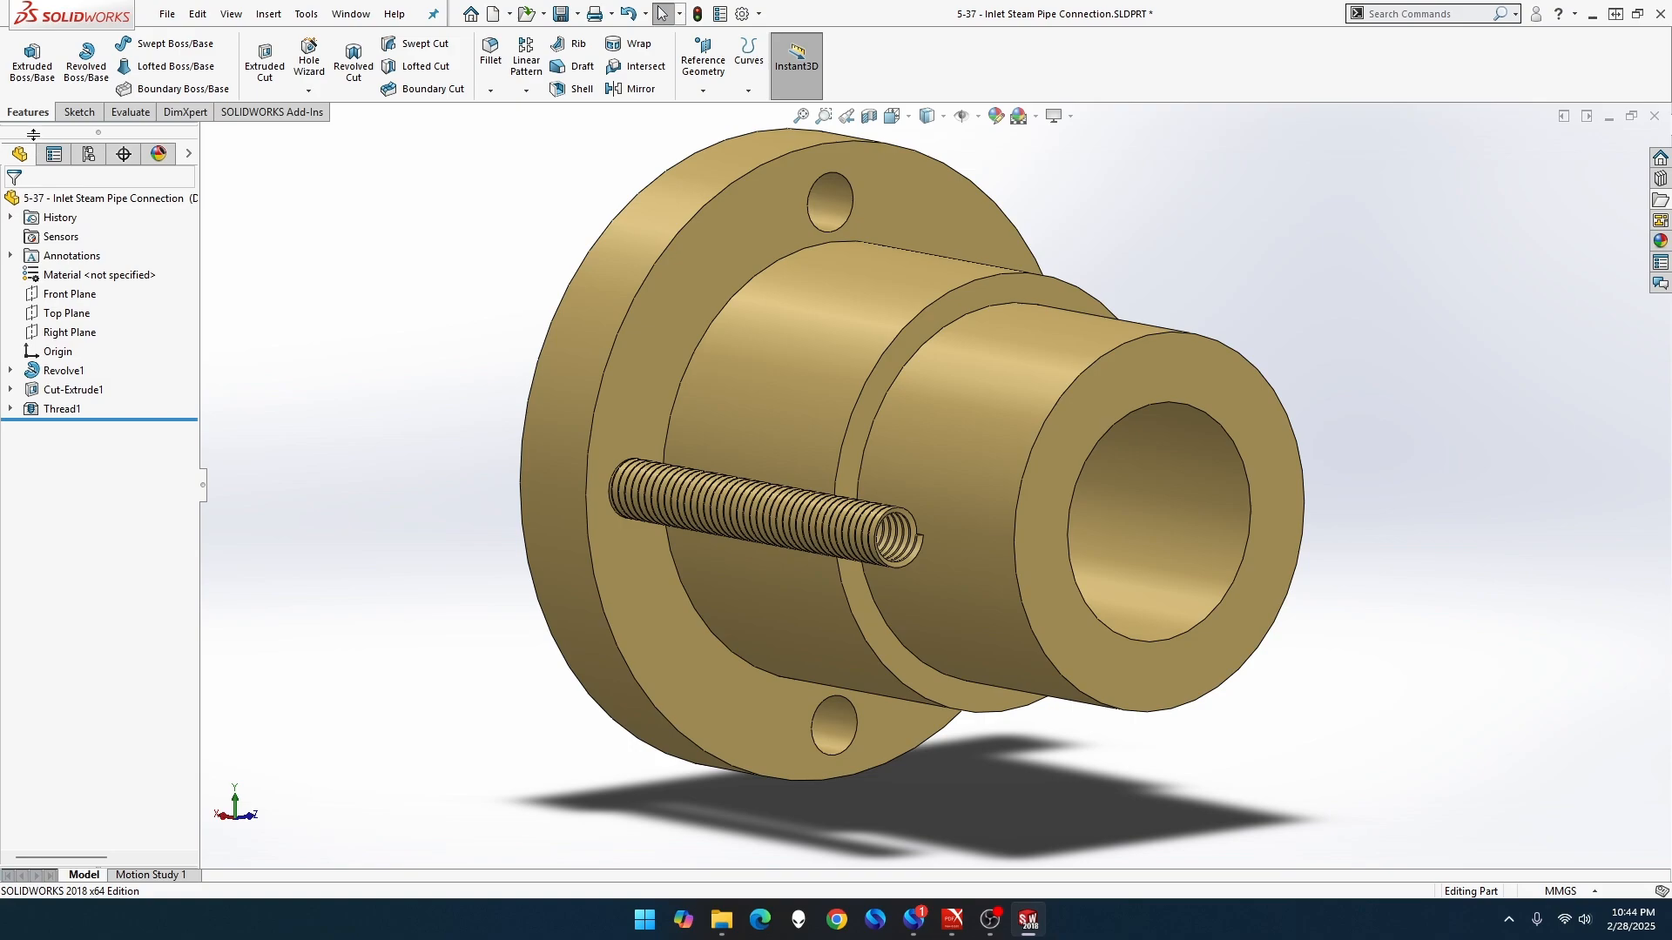
{"action": "right_click", "coordinate": [79, 415]}
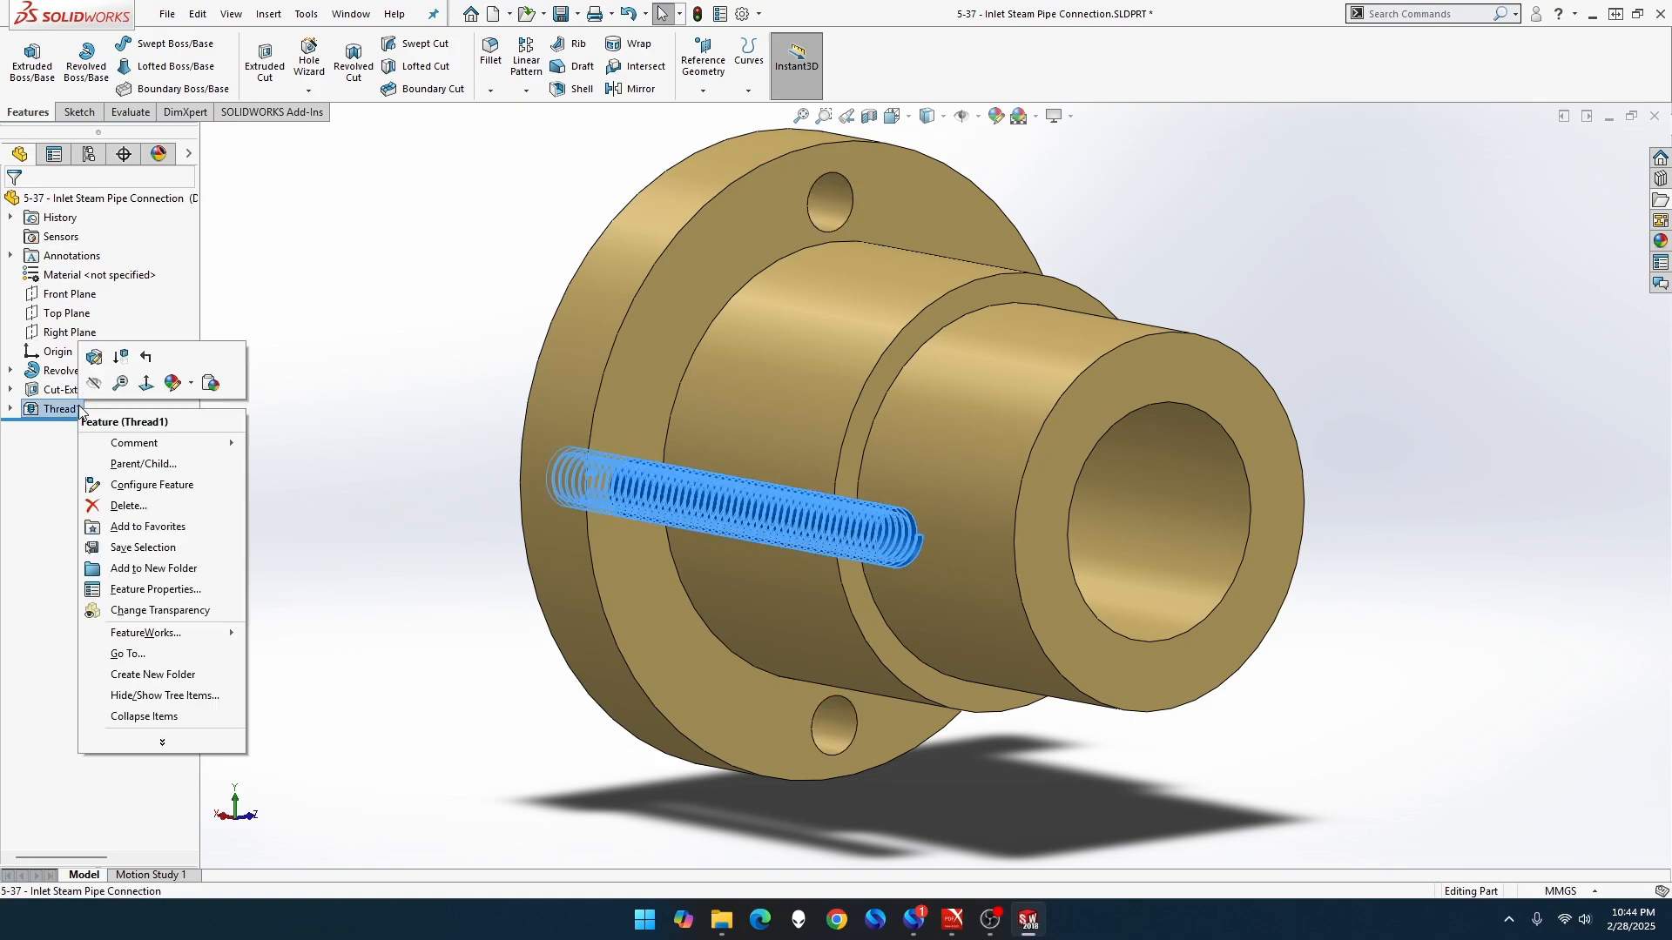
{"action": "left_click", "coordinate": [97, 362]}
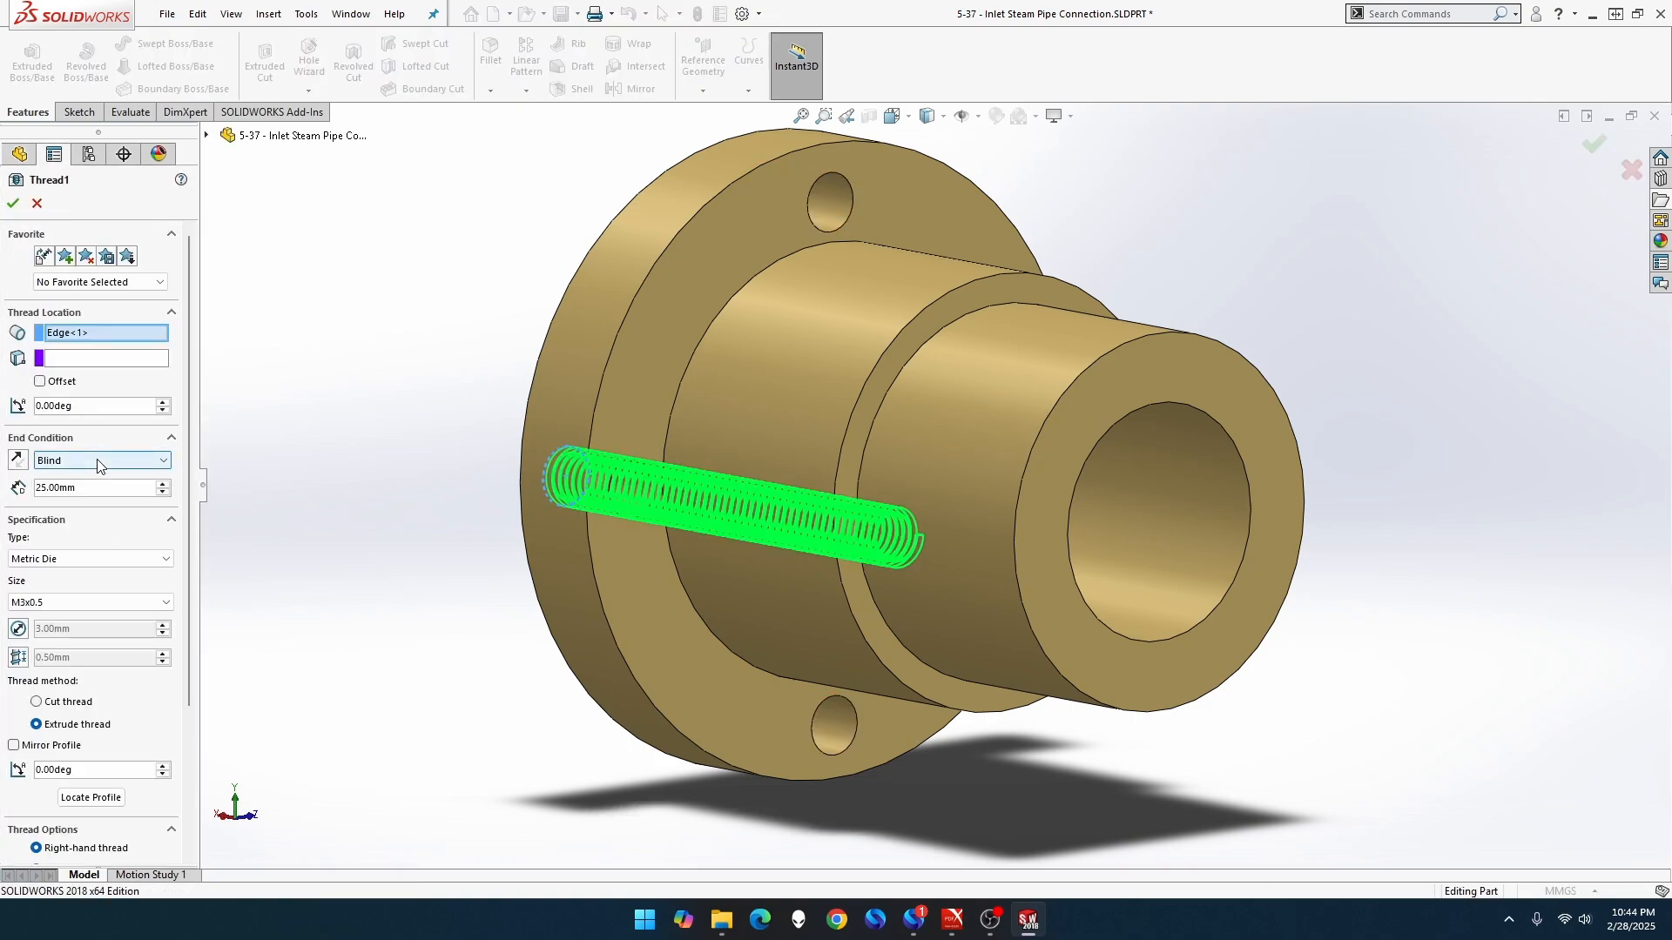
{"action": "left_click", "coordinate": [97, 461]}
{"action": "left_click", "coordinate": [98, 499]}
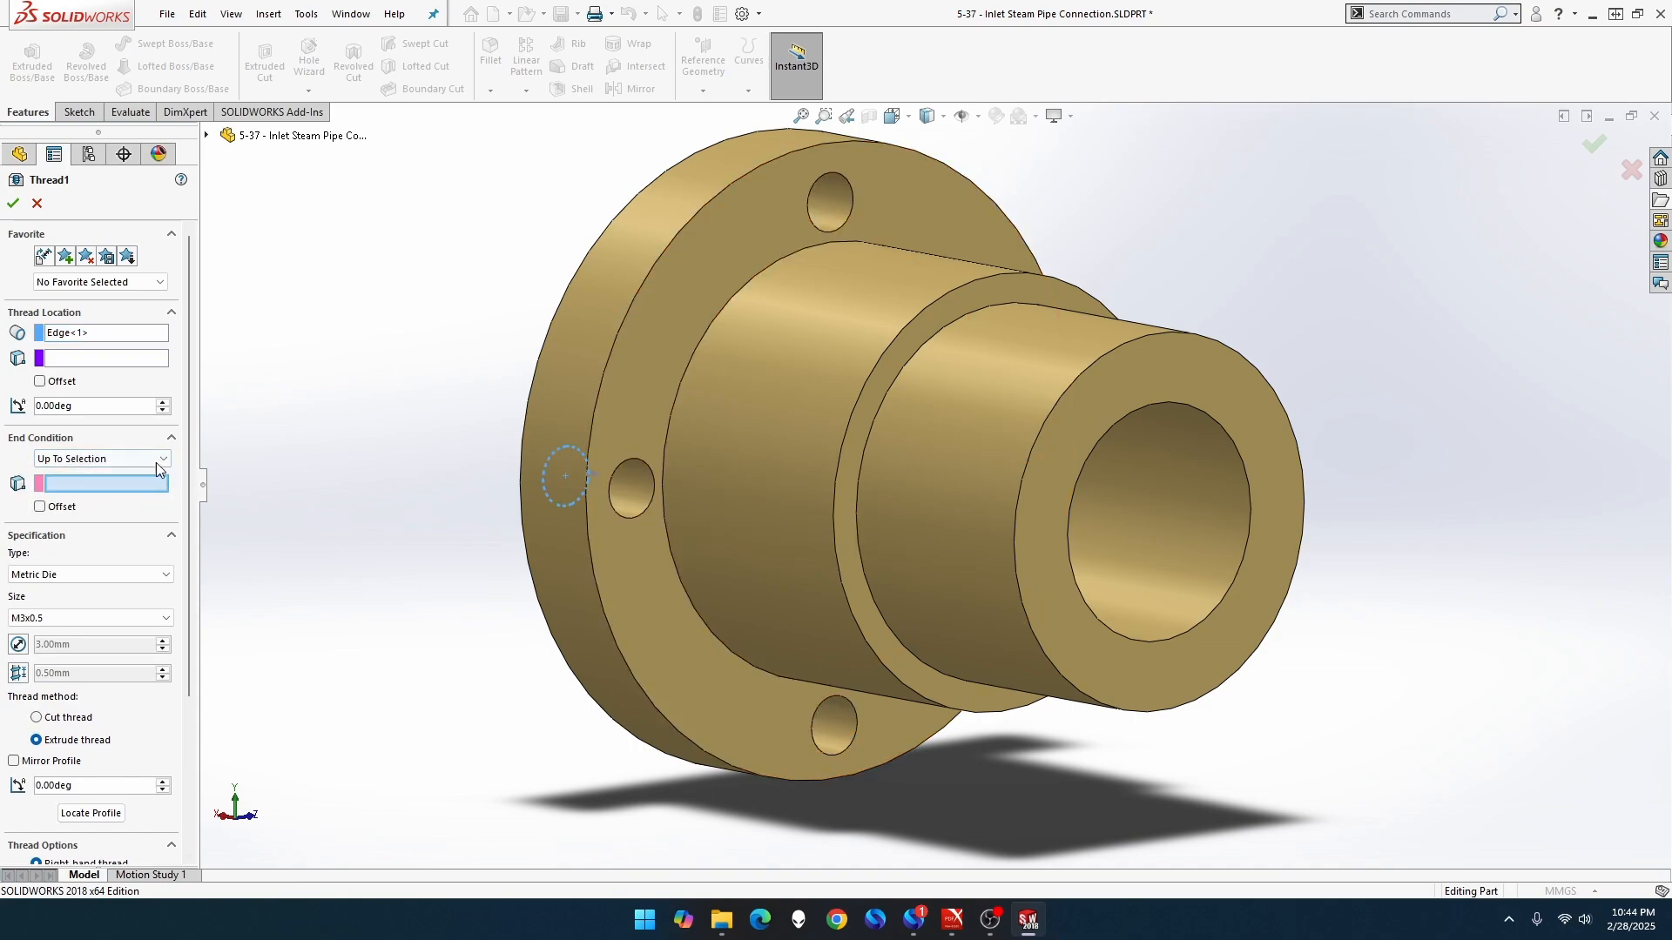
{"action": "left_click", "coordinate": [623, 583]}
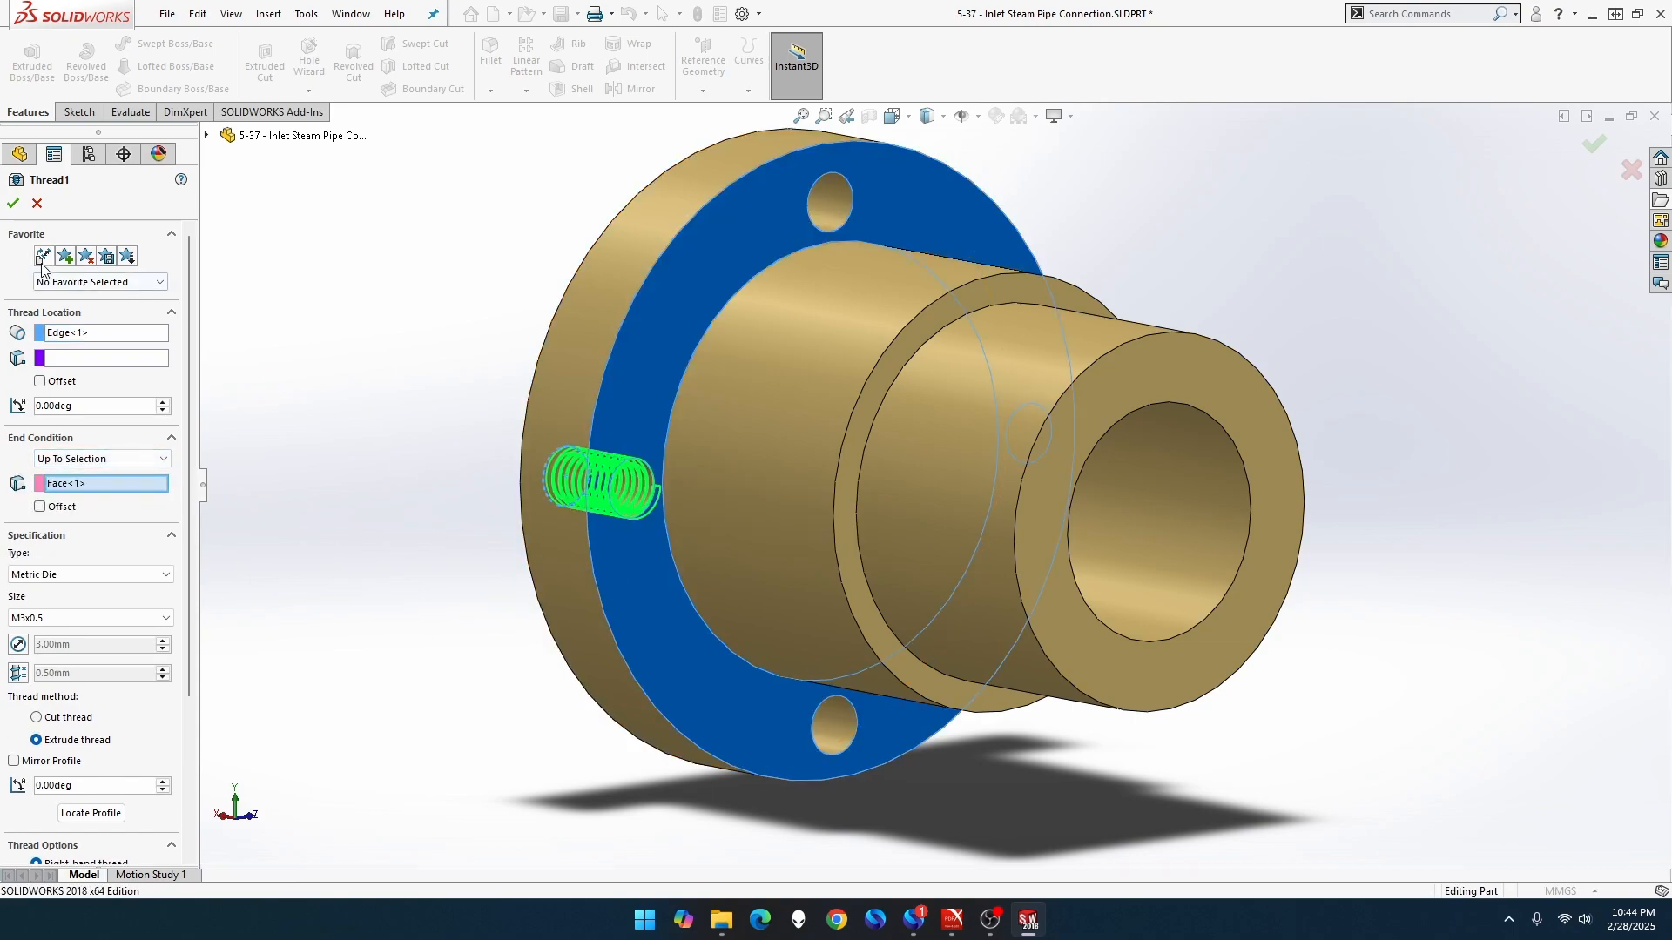
{"action": "left_click", "coordinate": [14, 202]}
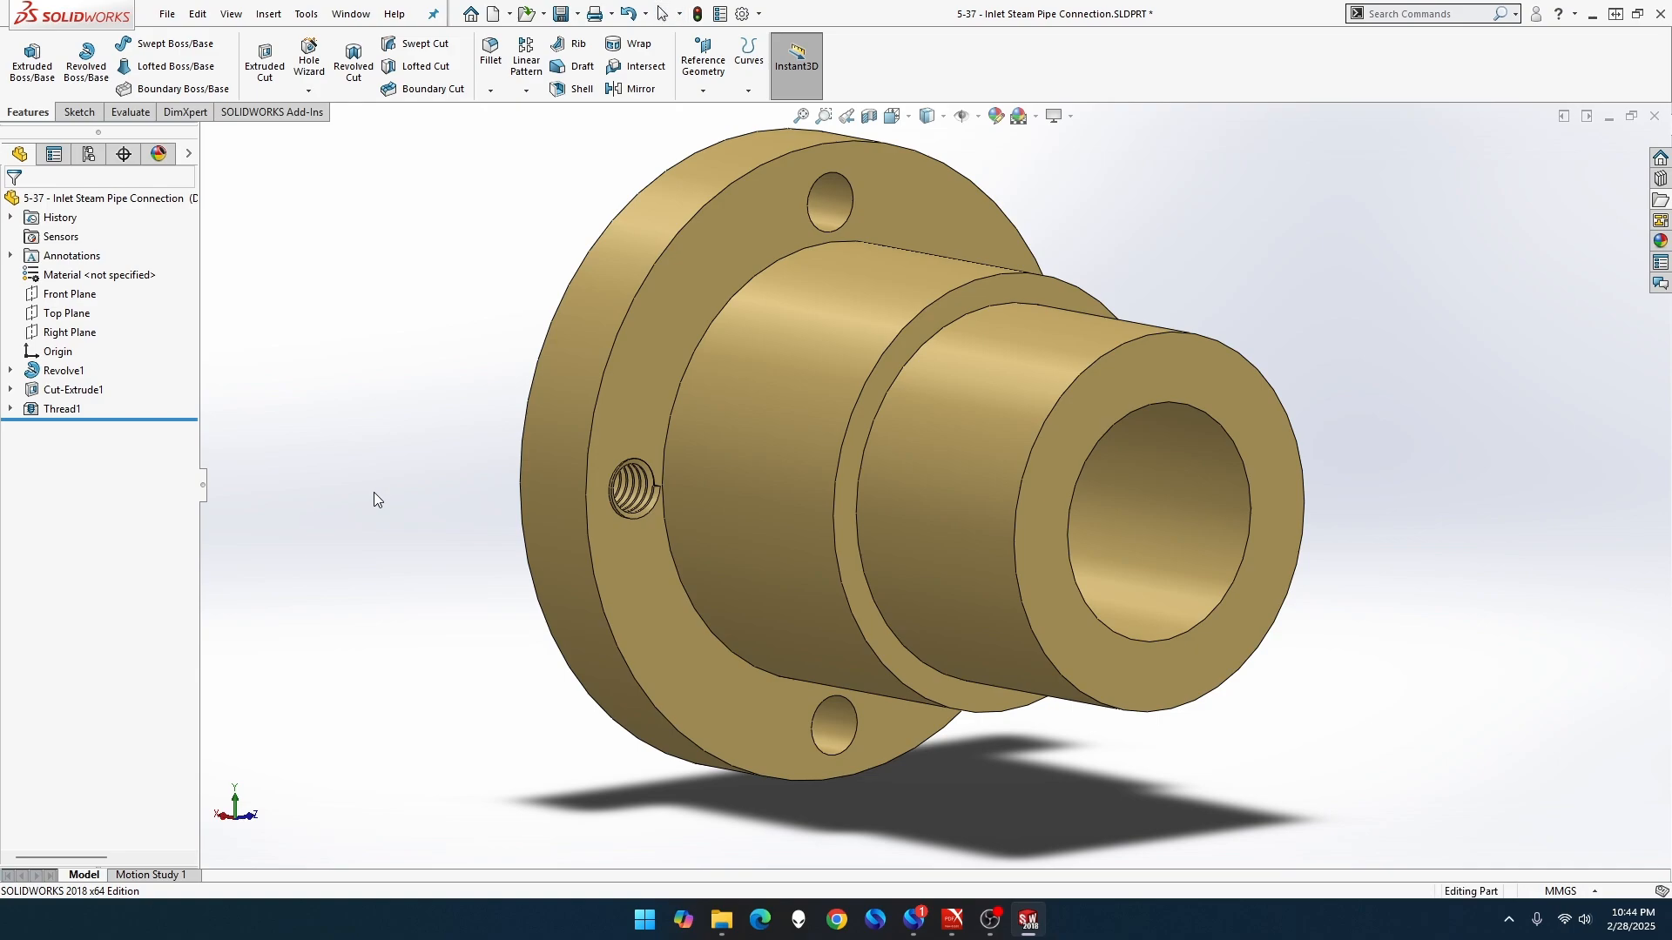
Redefine the thread to start at the hole's hub-side edge and end at the flange's flat end face
{"action": "middle_click_drag", "start_coordinate": [374, 493], "coordinate": [417, 518]}
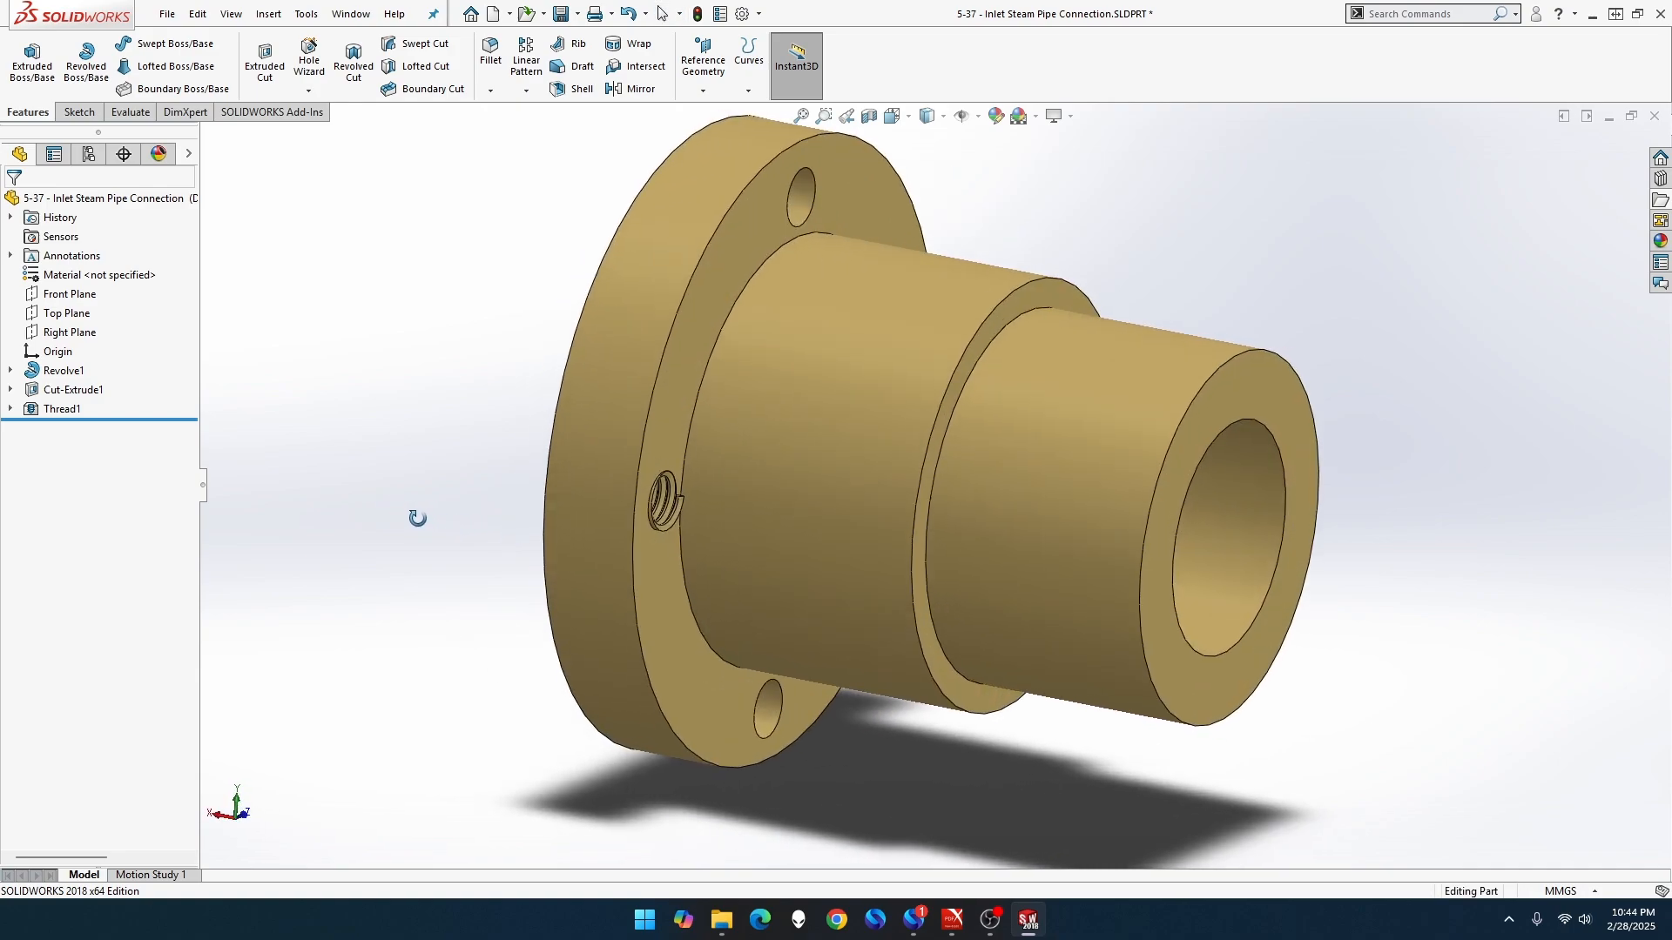
{"action": "right_click", "coordinate": [74, 411]}
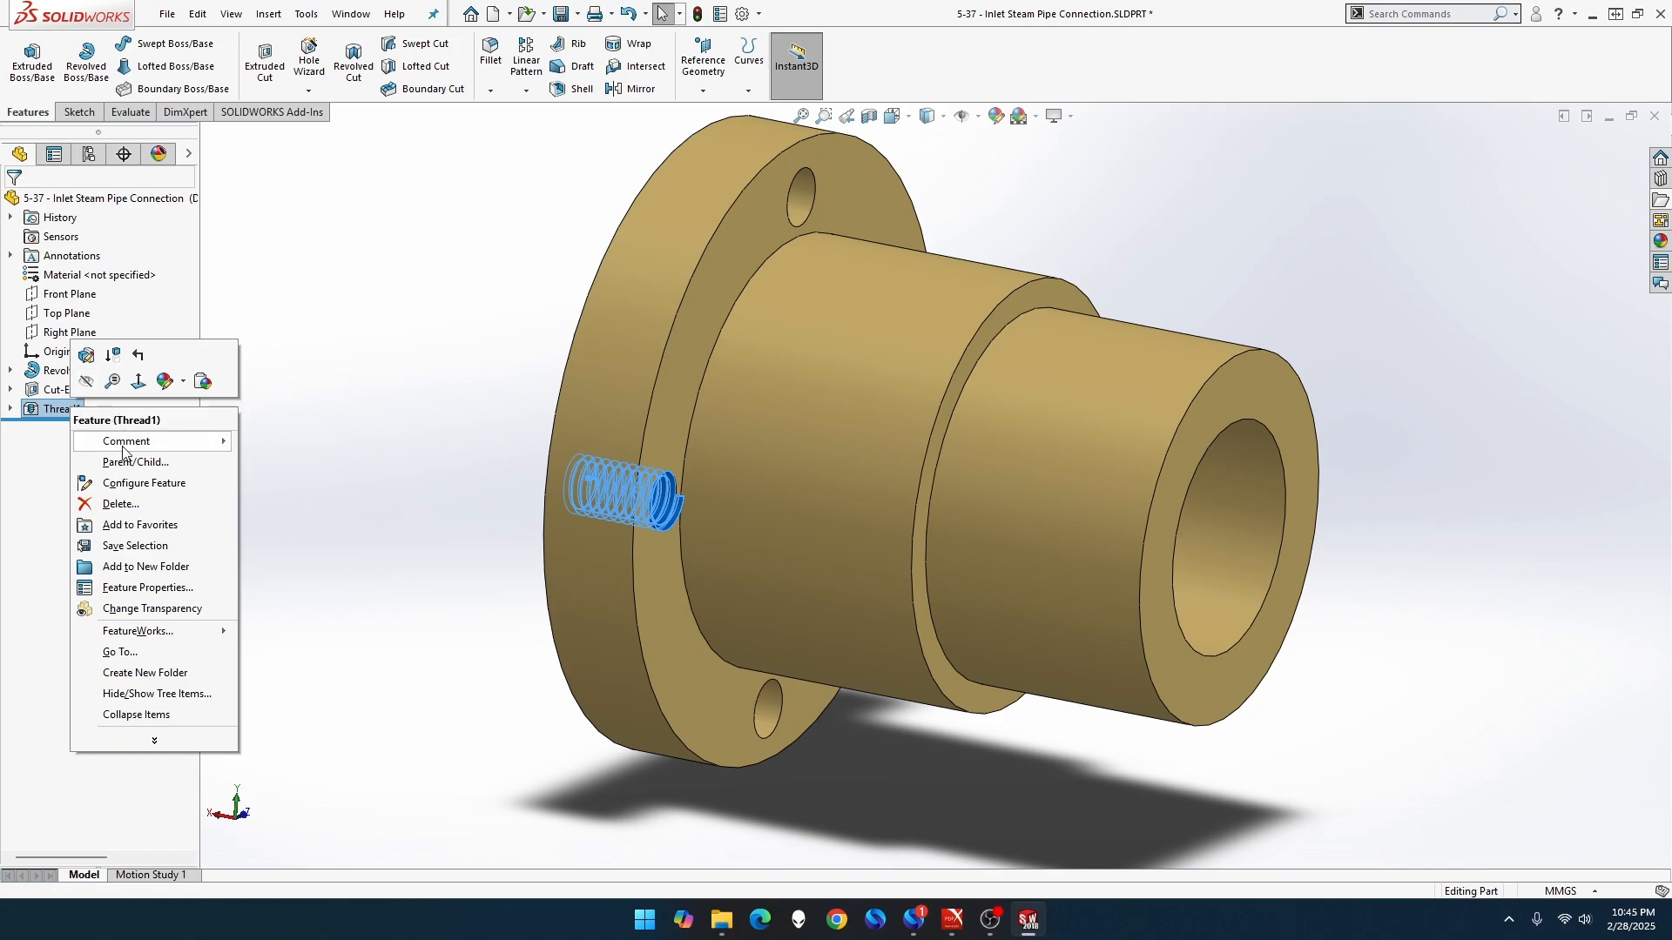
{"action": "left_click", "coordinate": [87, 383]}
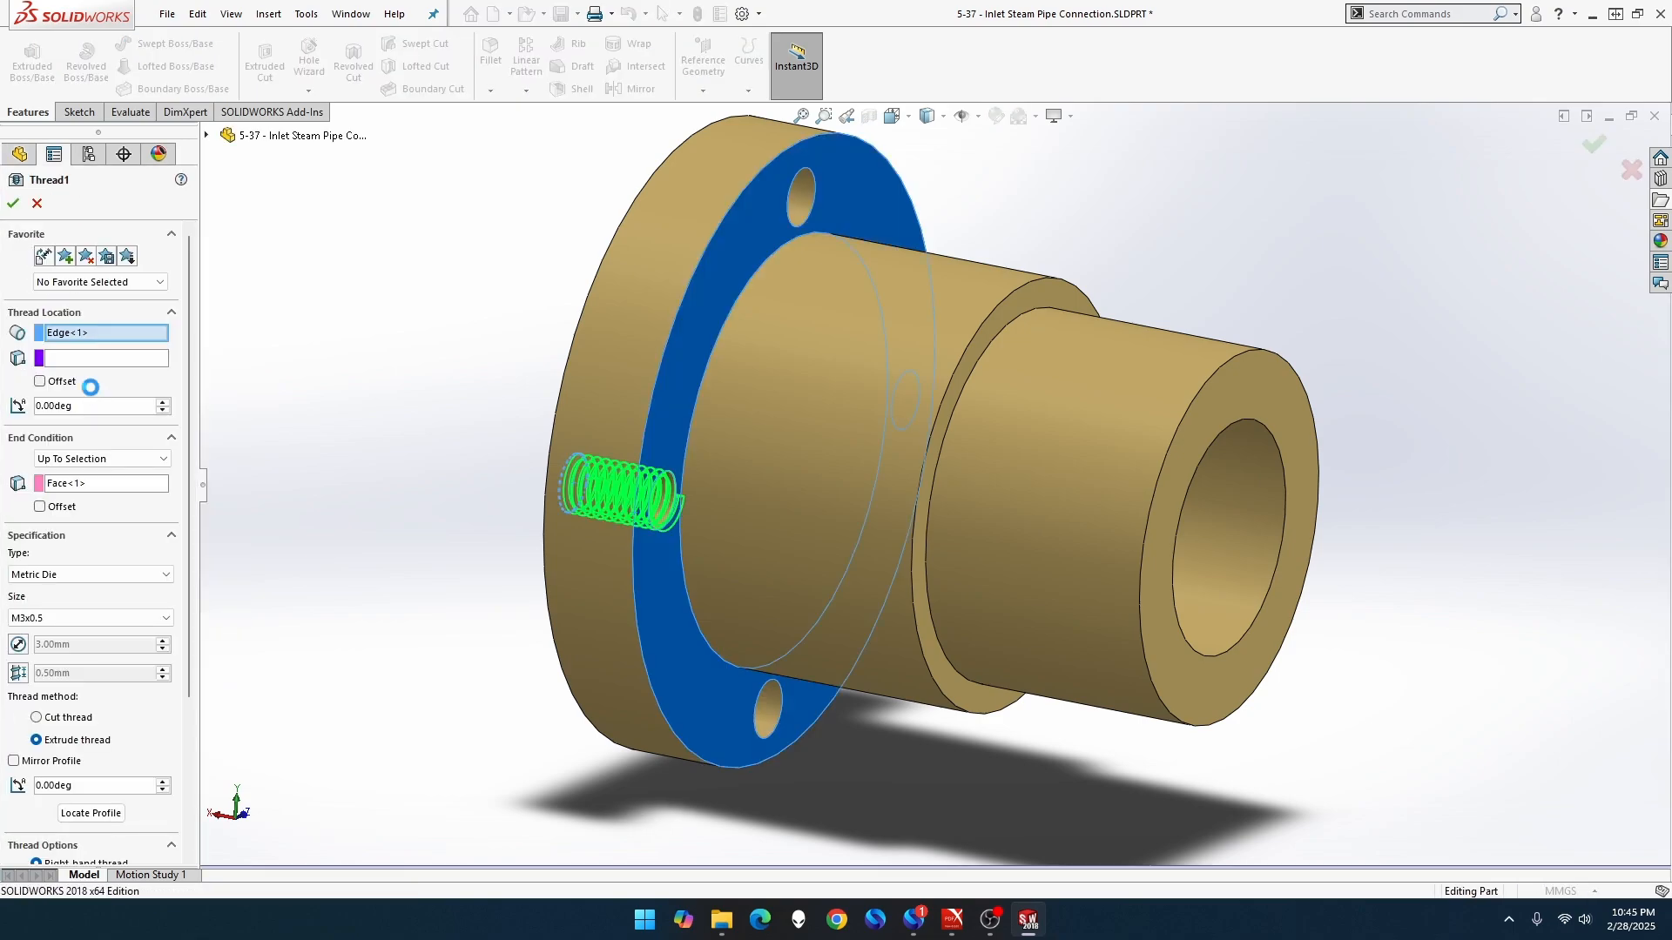
{"action": "right_click", "coordinate": [100, 483]}
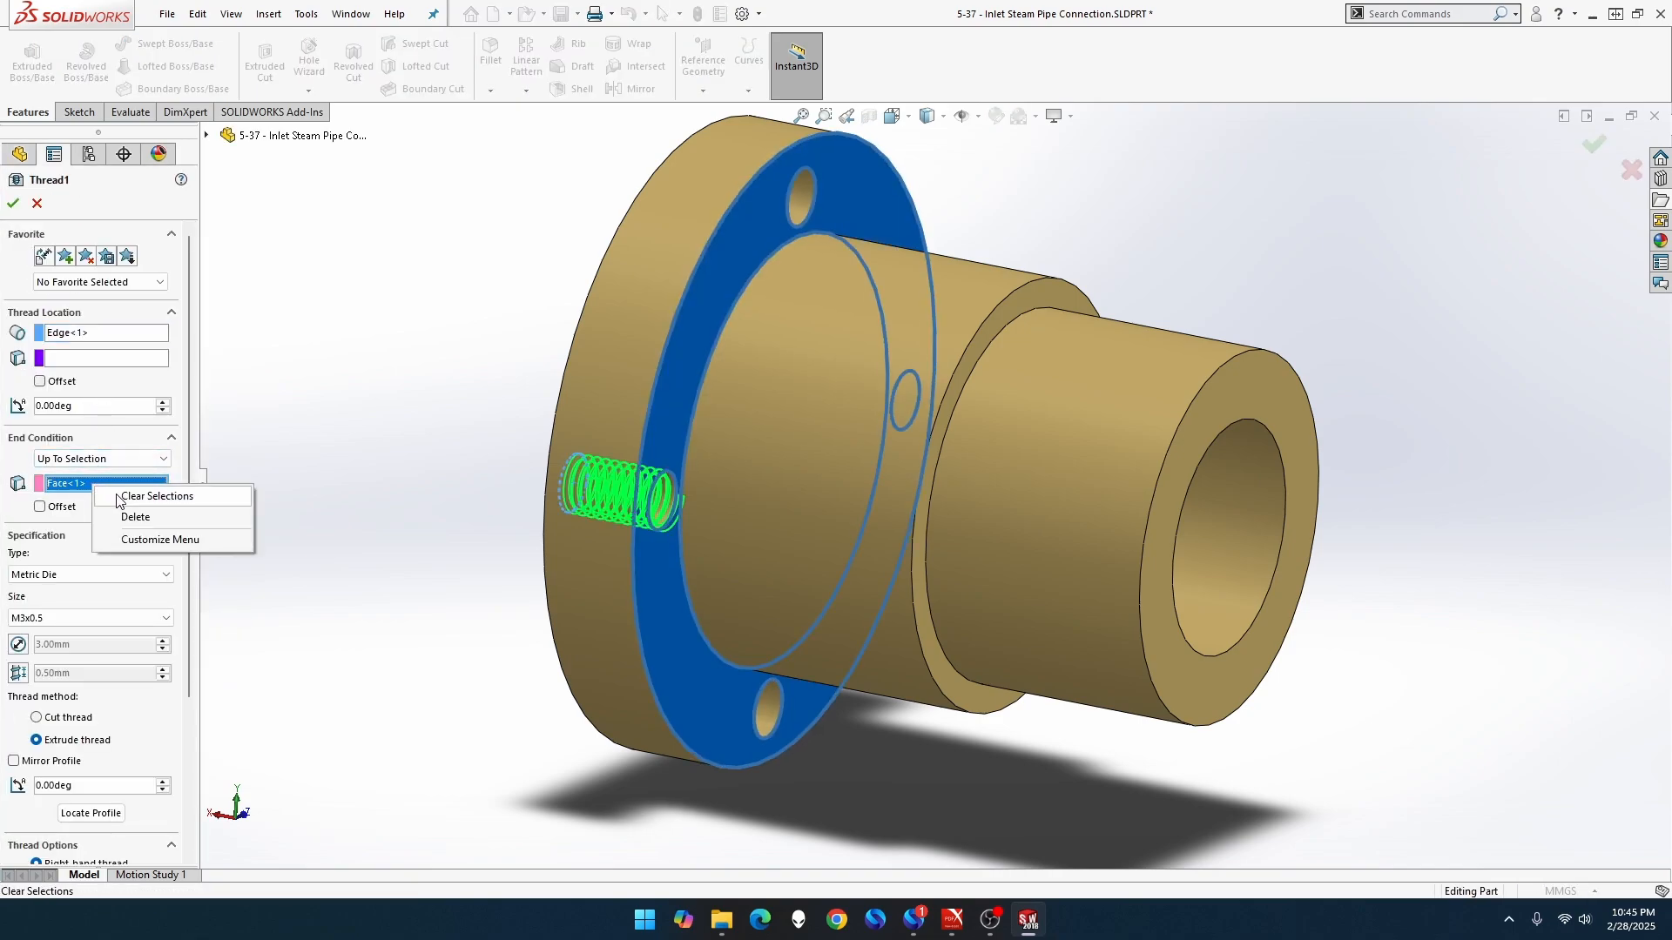
{"action": "left_click", "coordinate": [113, 491]}
{"action": "right_click", "coordinate": [96, 340]}
{"action": "left_click", "coordinate": [118, 346]}
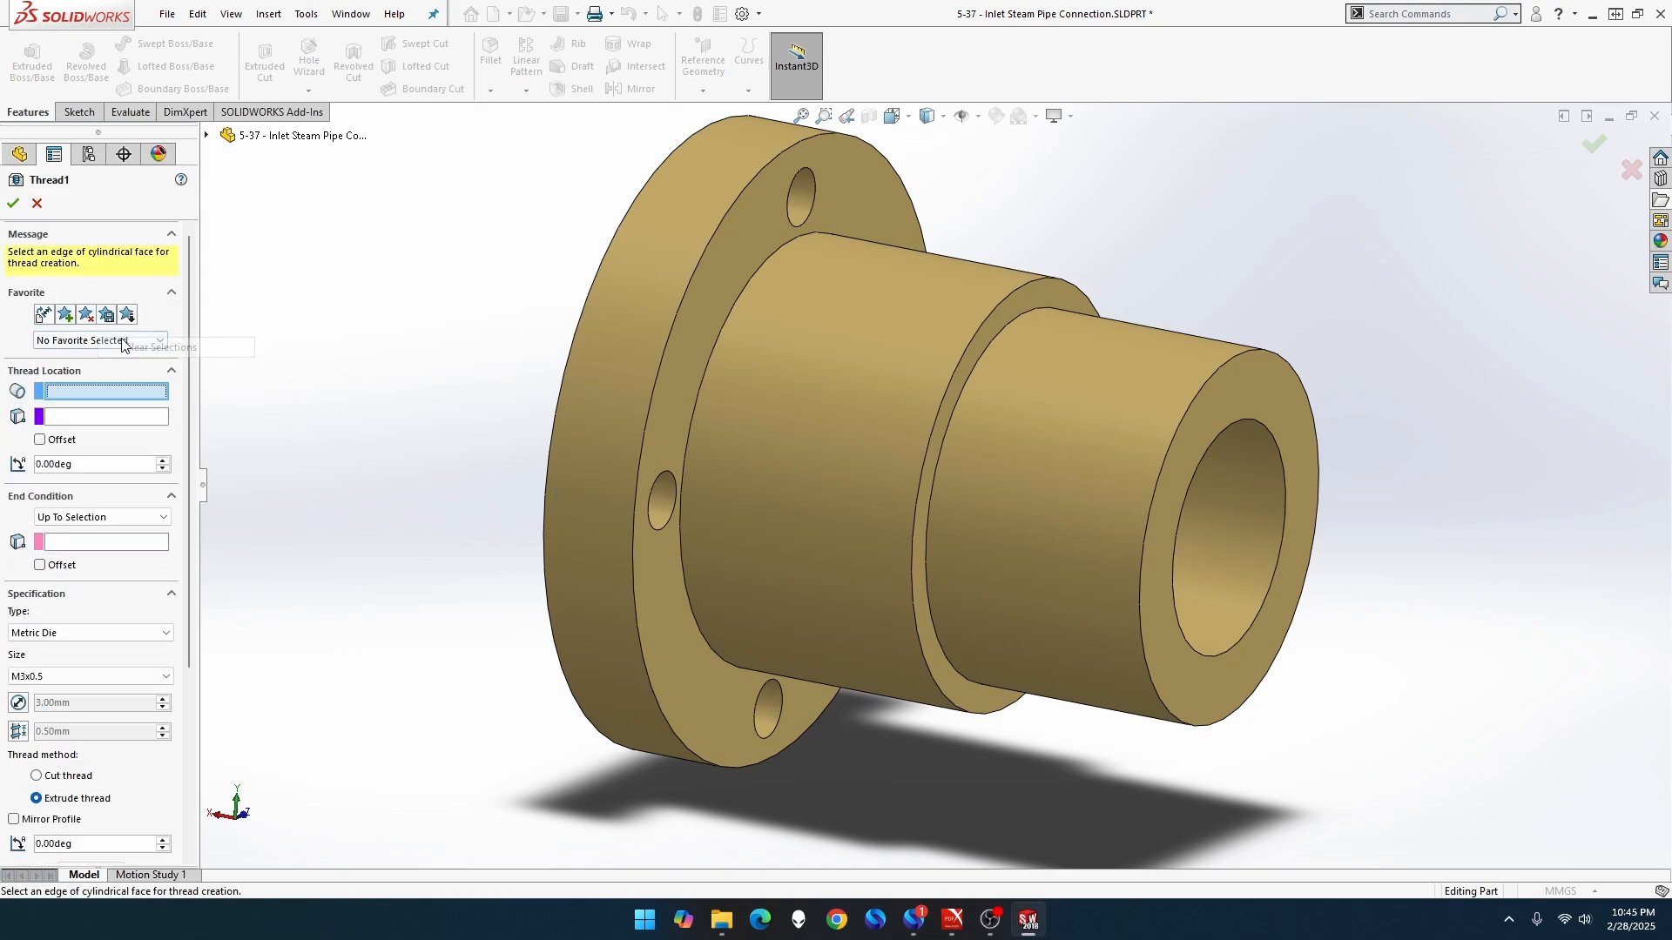
{"action": "left_click", "coordinate": [658, 529]}
{"action": "middle_click_drag", "start_coordinate": [546, 563], "coordinate": [609, 566]}
{"action": "left_click", "coordinate": [113, 485]}
{"action": "left_click", "coordinate": [596, 587]}
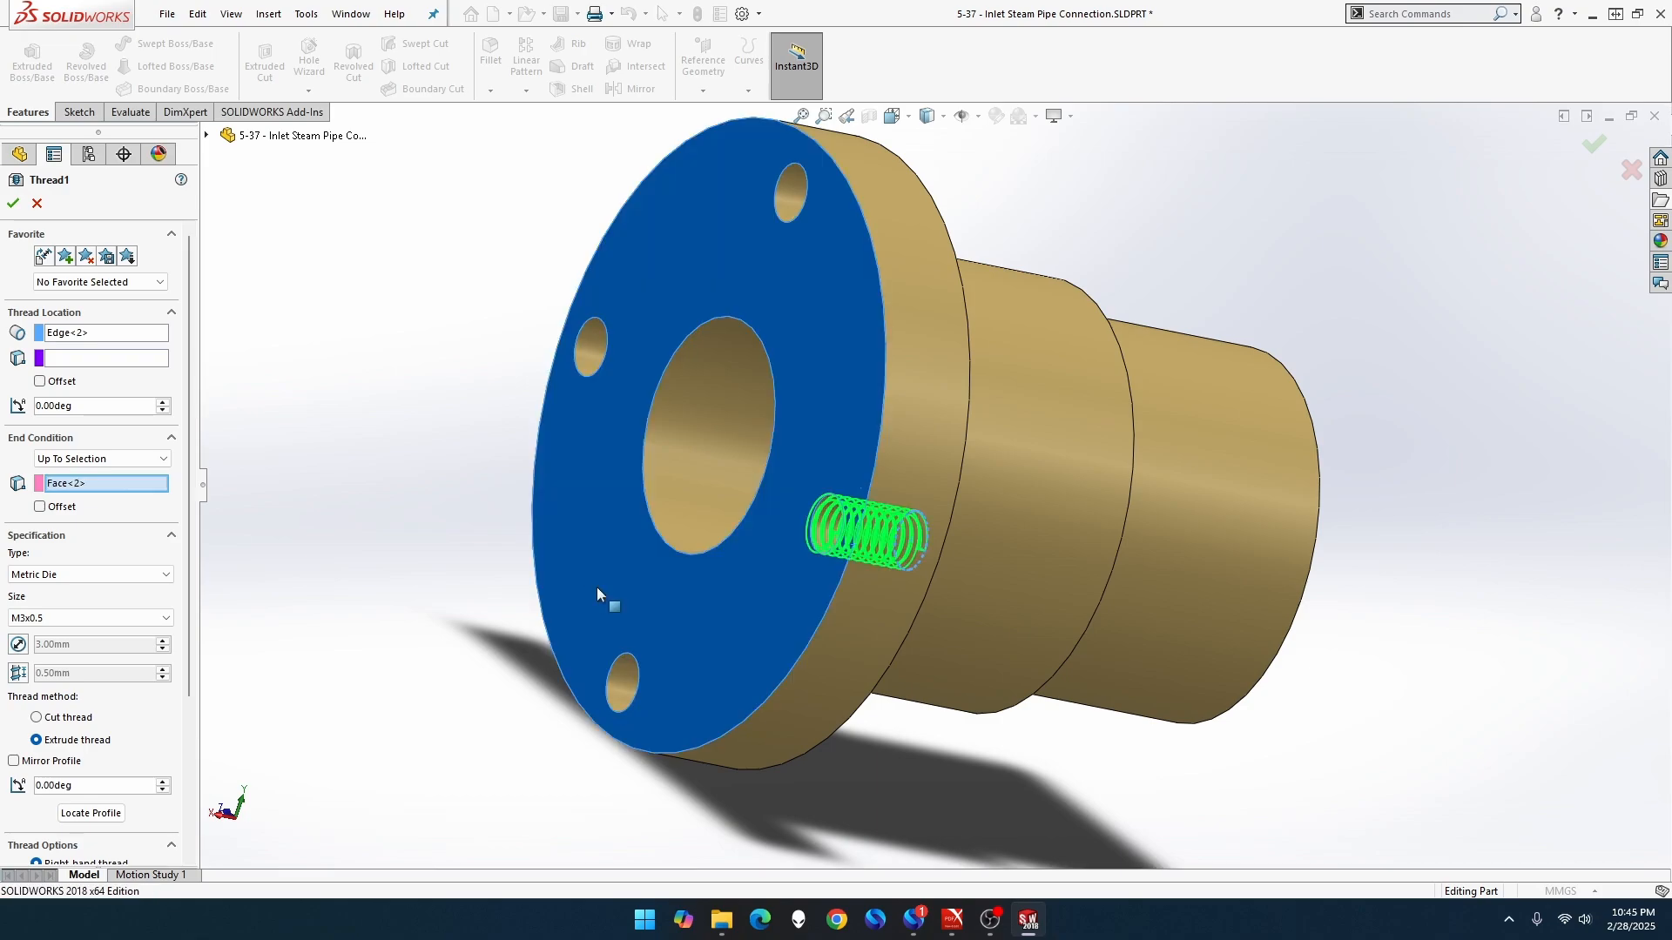
{"action": "left_click", "coordinate": [13, 204]}
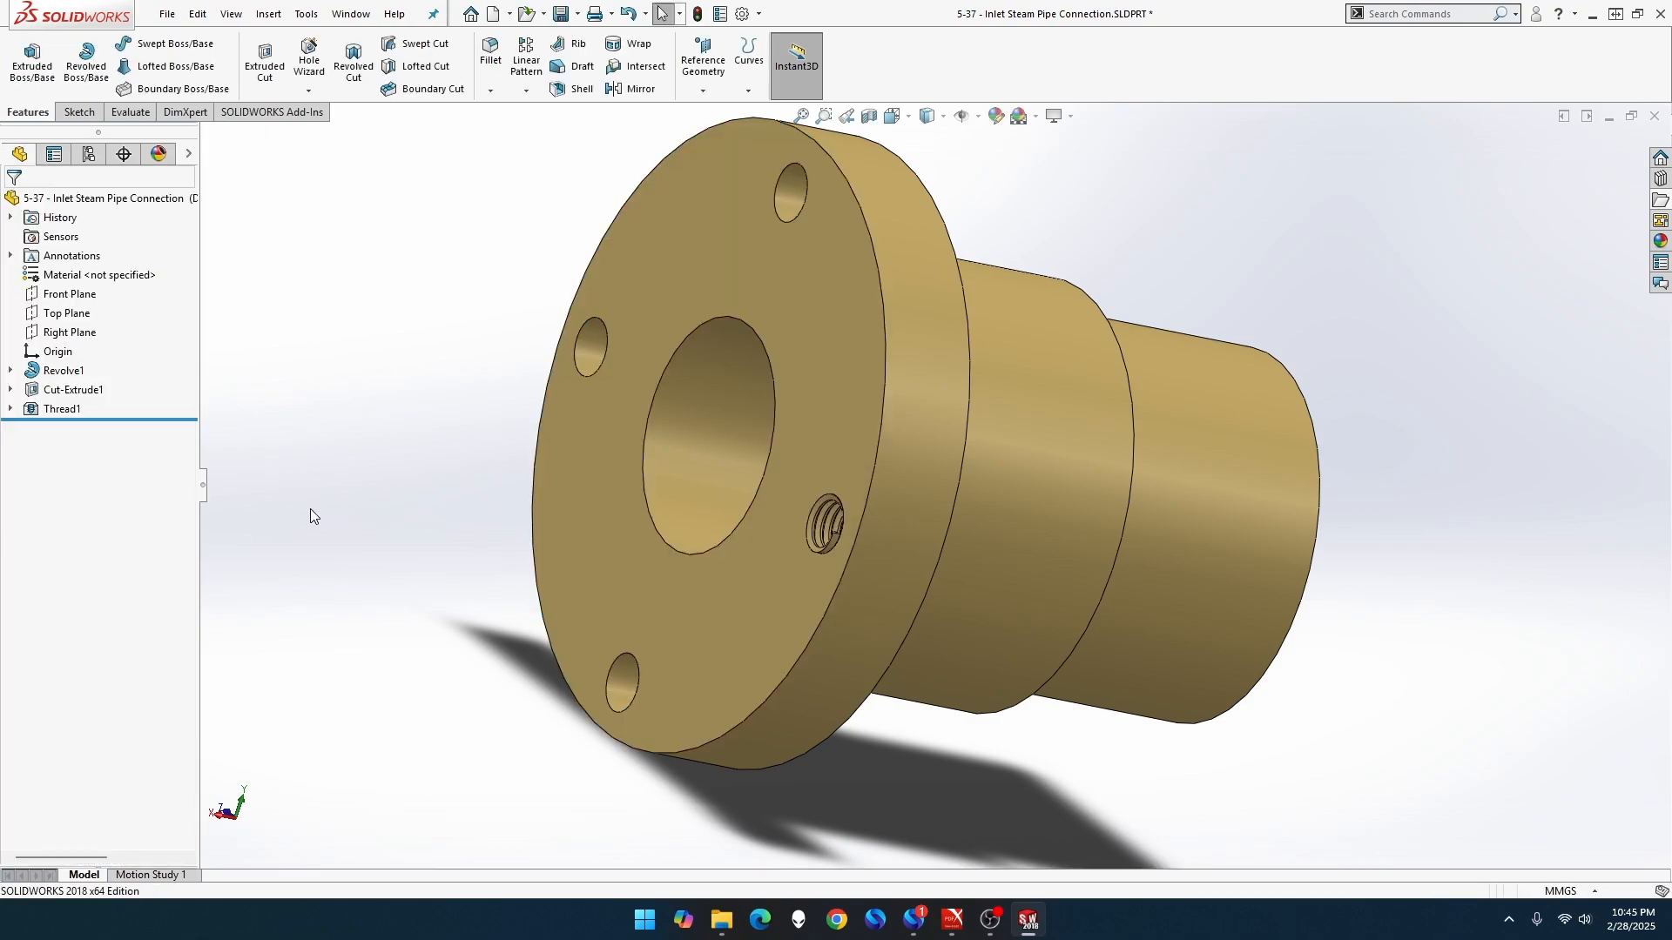
Set up an M3x0.5 thread in the adjacent flange hole, from its hub-side edge up to its edge on the flat end face
{"action": "middle_click_drag", "start_coordinate": [310, 513], "coordinate": [775, 554]}
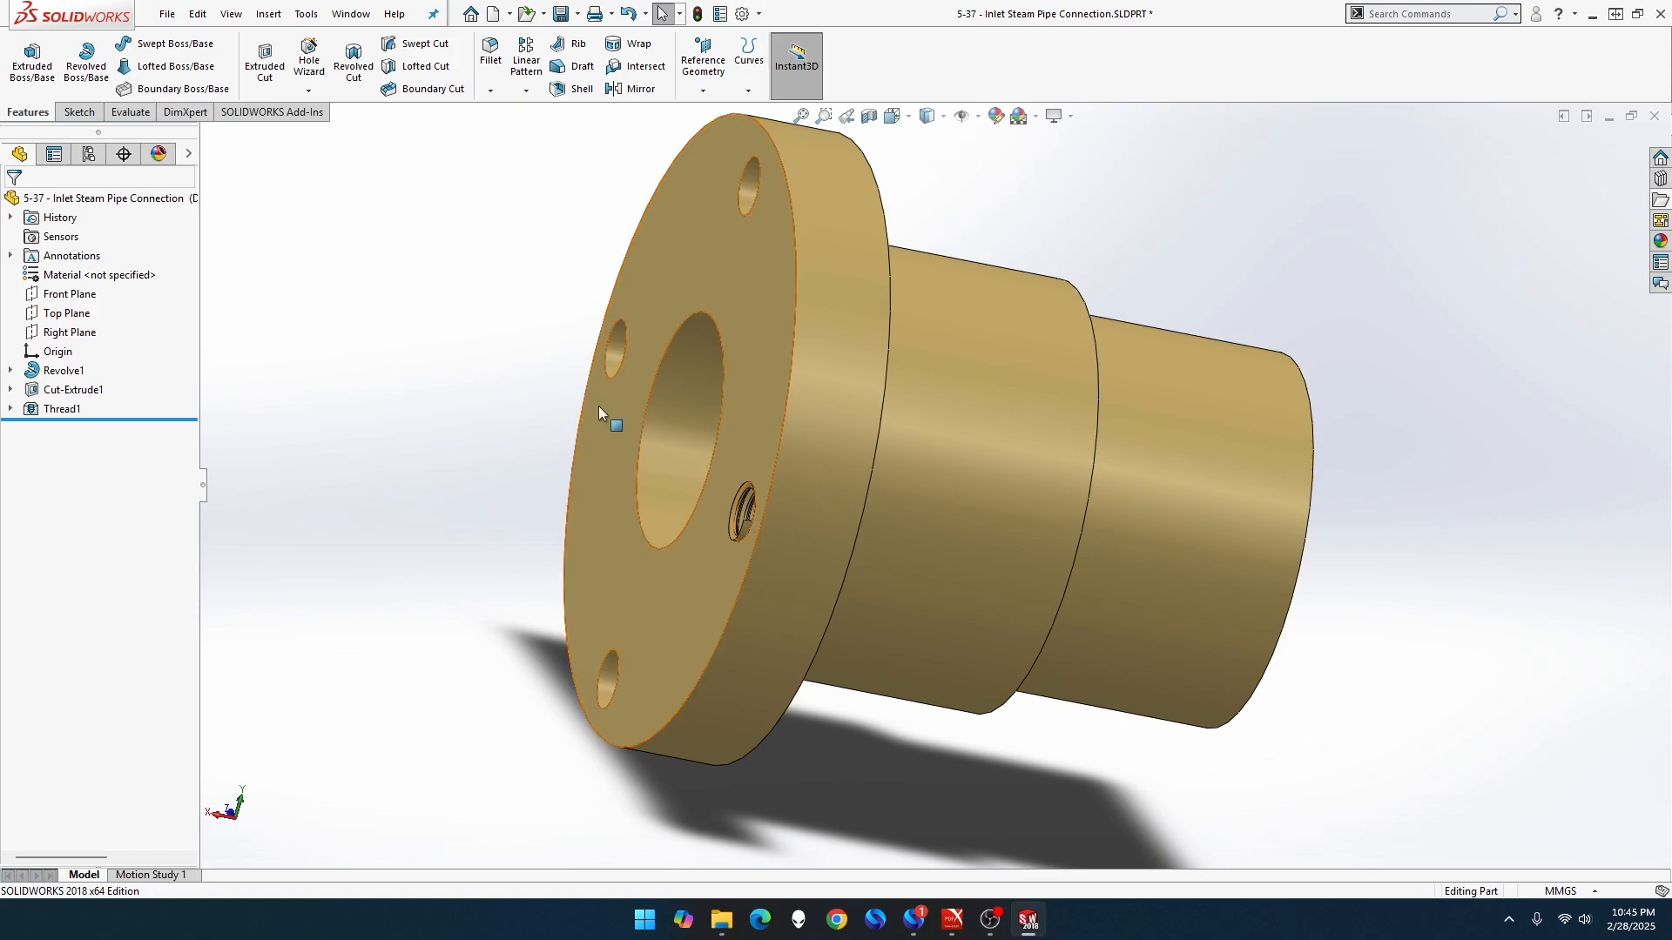
{"action": "middle_click_drag", "start_coordinate": [699, 325], "coordinate": [457, 338]}
{"action": "left_click", "coordinate": [306, 91]}
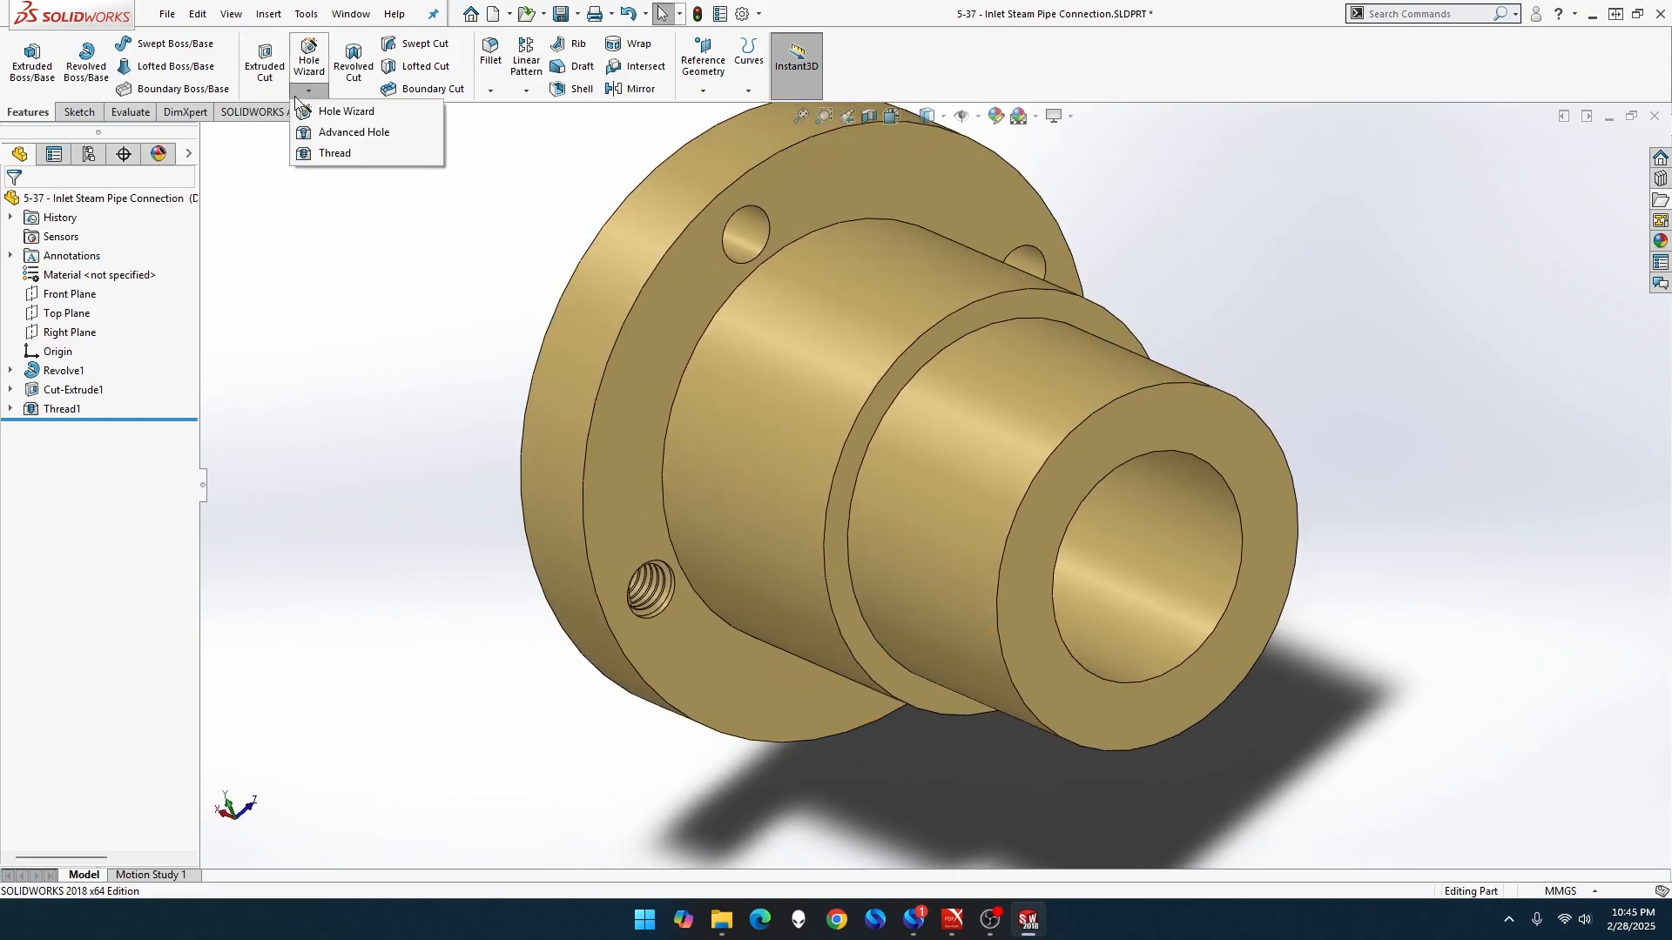
{"action": "left_click", "coordinate": [331, 154]}
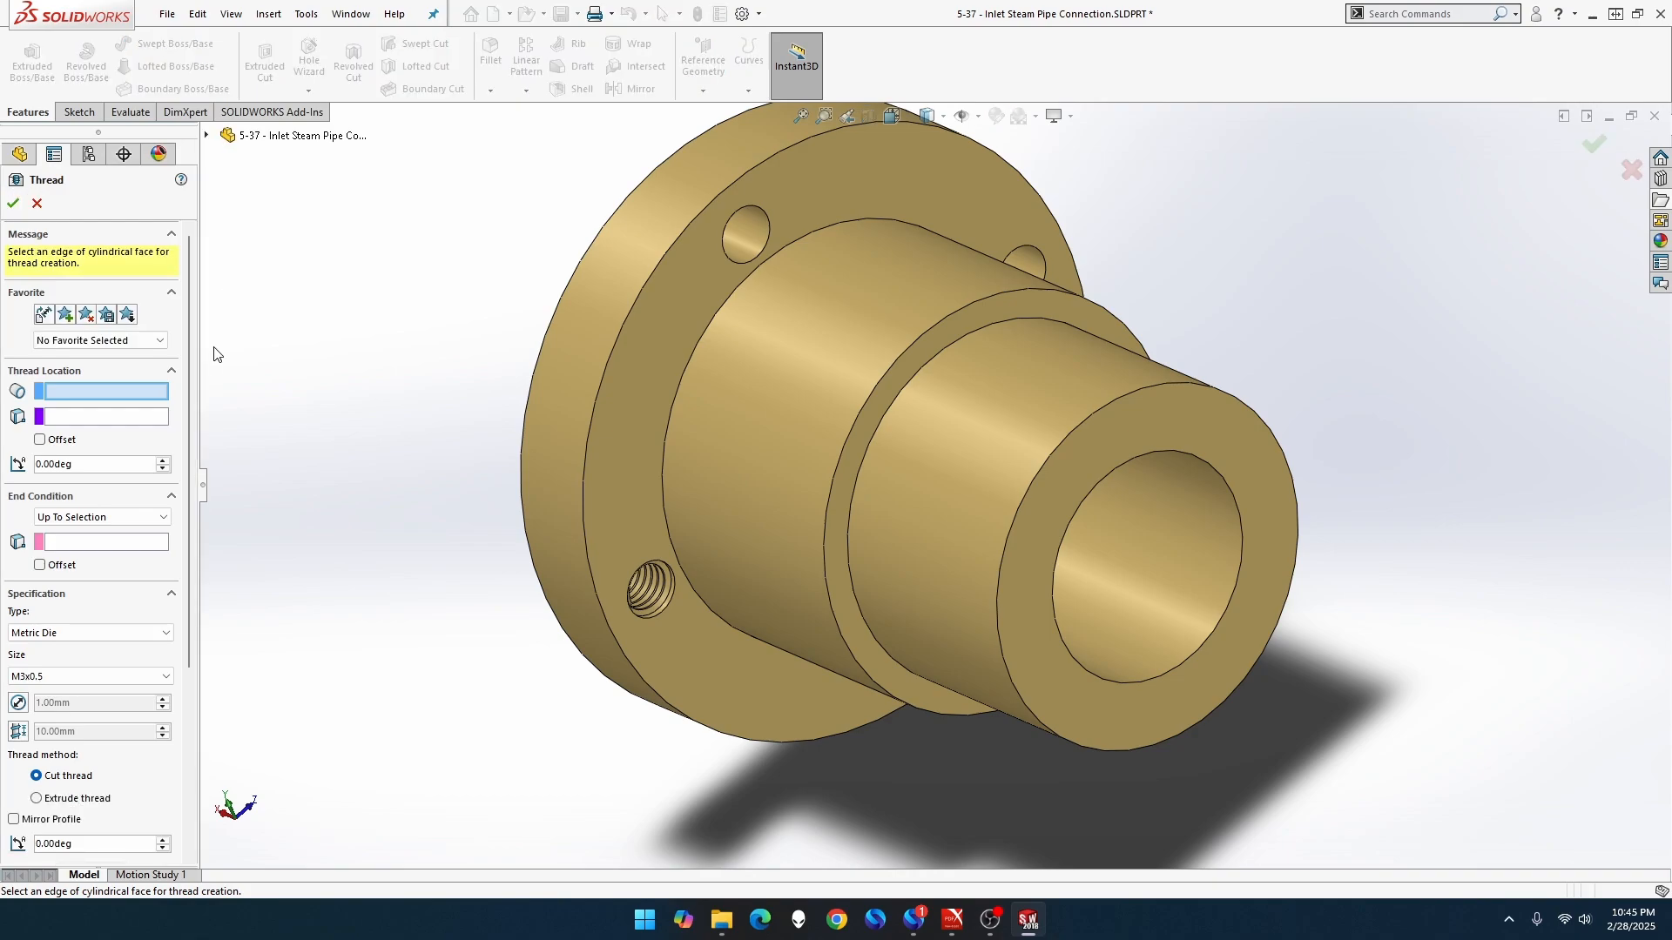
{"action": "left_click", "coordinate": [728, 257]}
{"action": "middle_click_drag", "start_coordinate": [625, 302], "coordinate": [777, 390]}
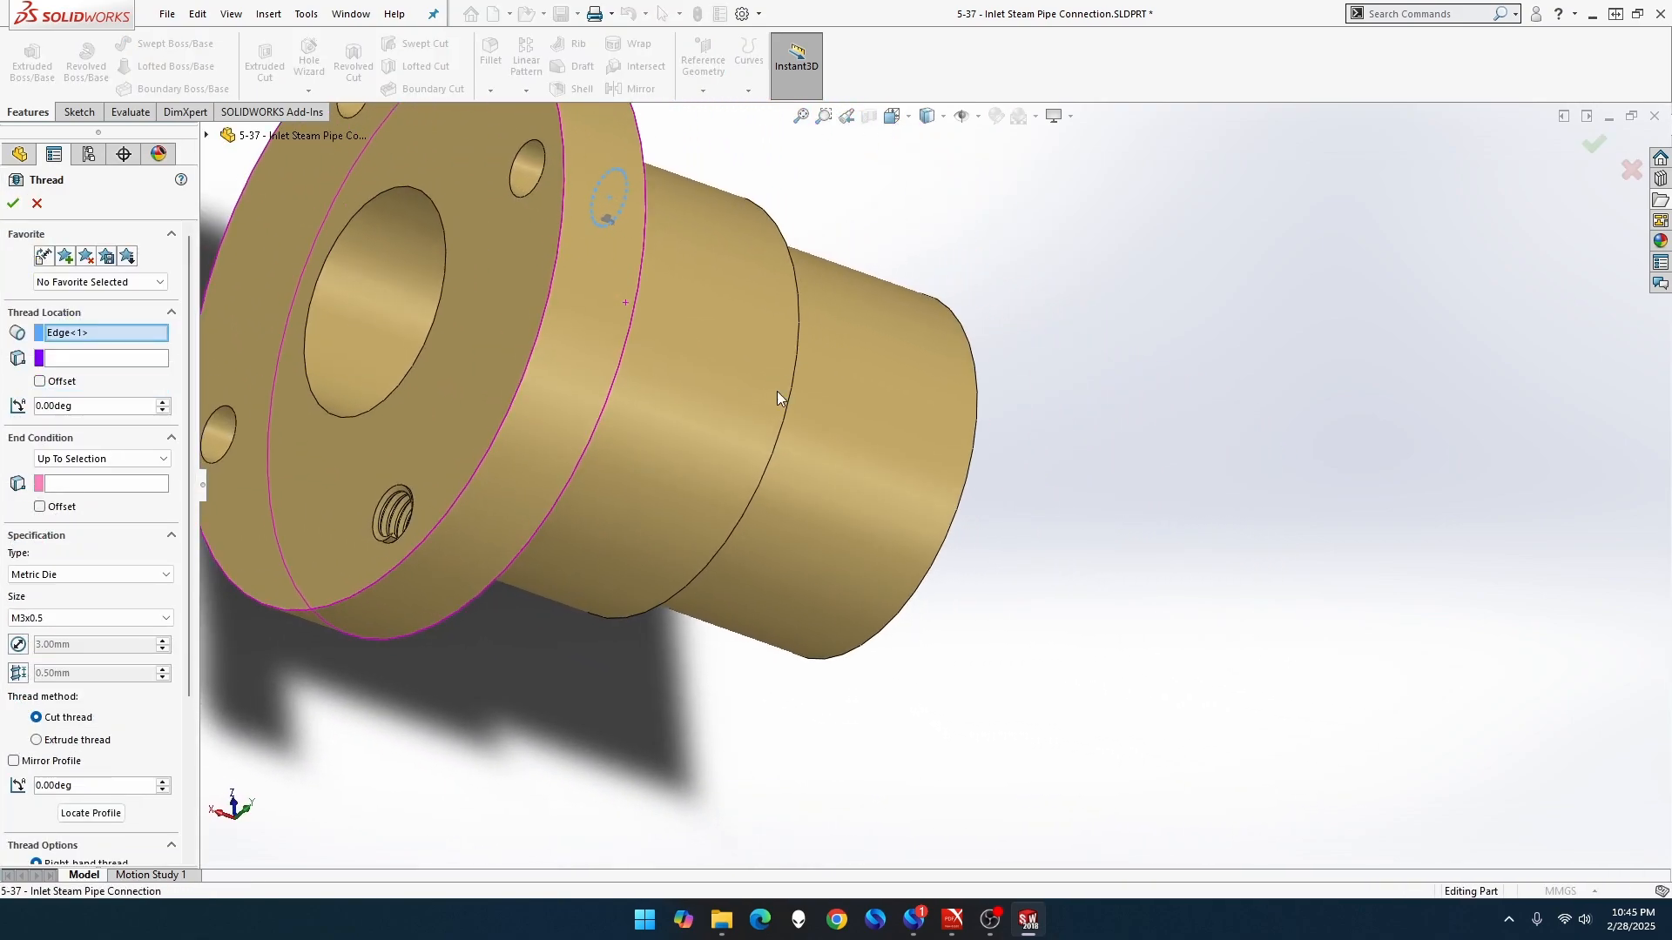
{"action": "left_click", "coordinate": [135, 484]}
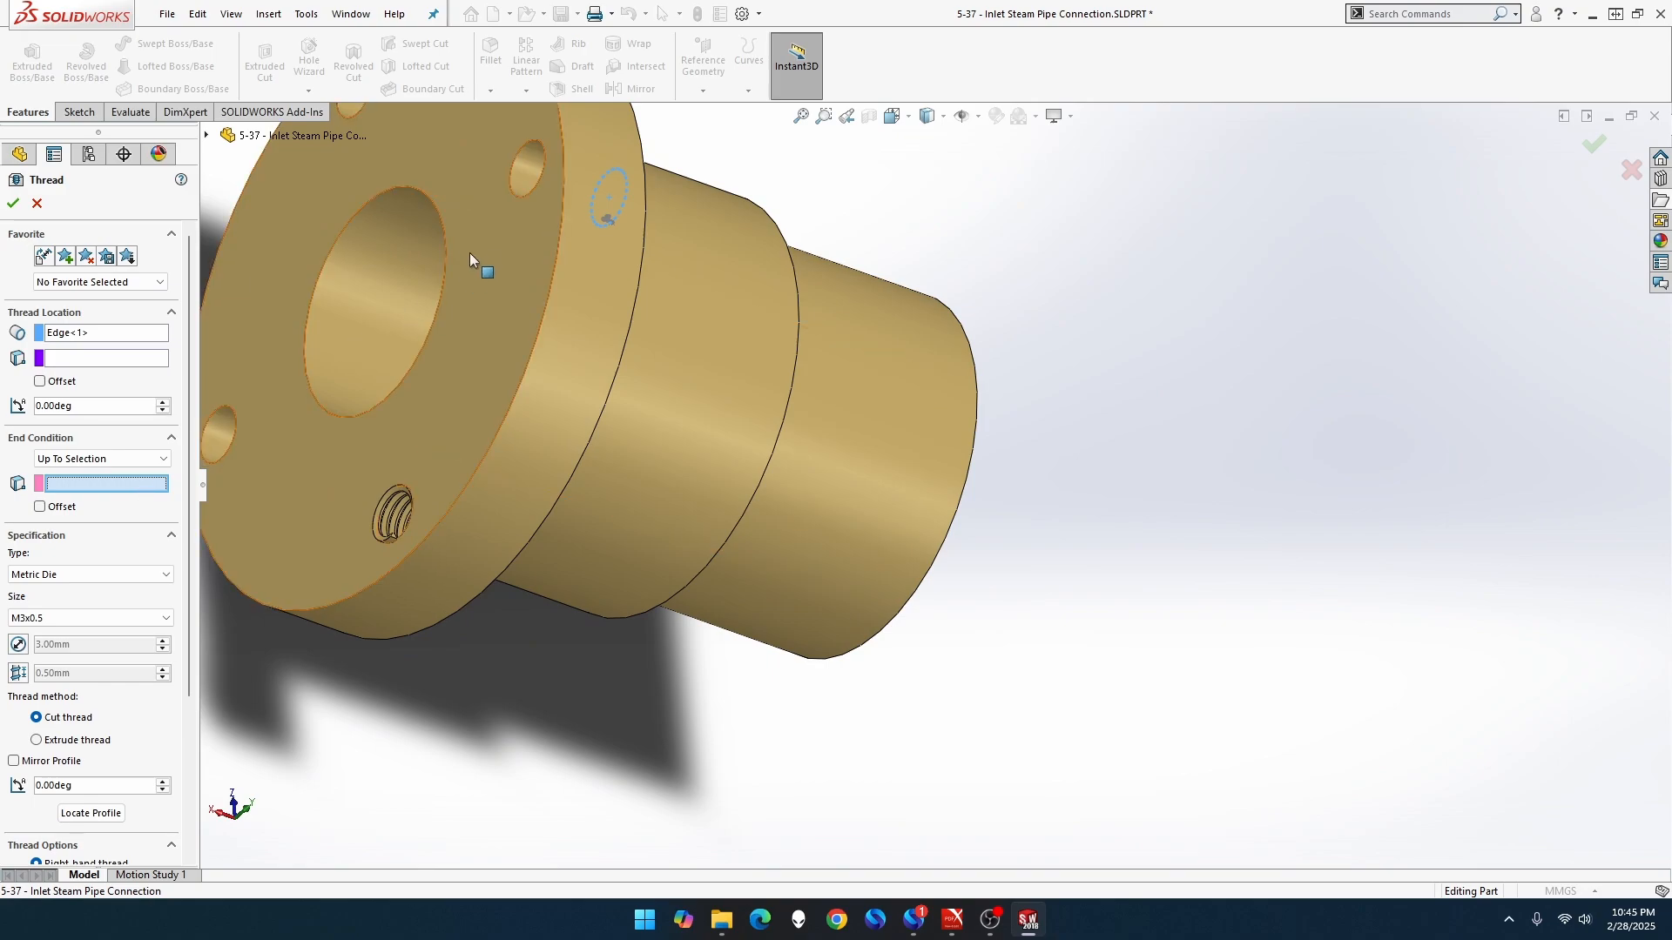
{"action": "left_click", "coordinate": [512, 195]}
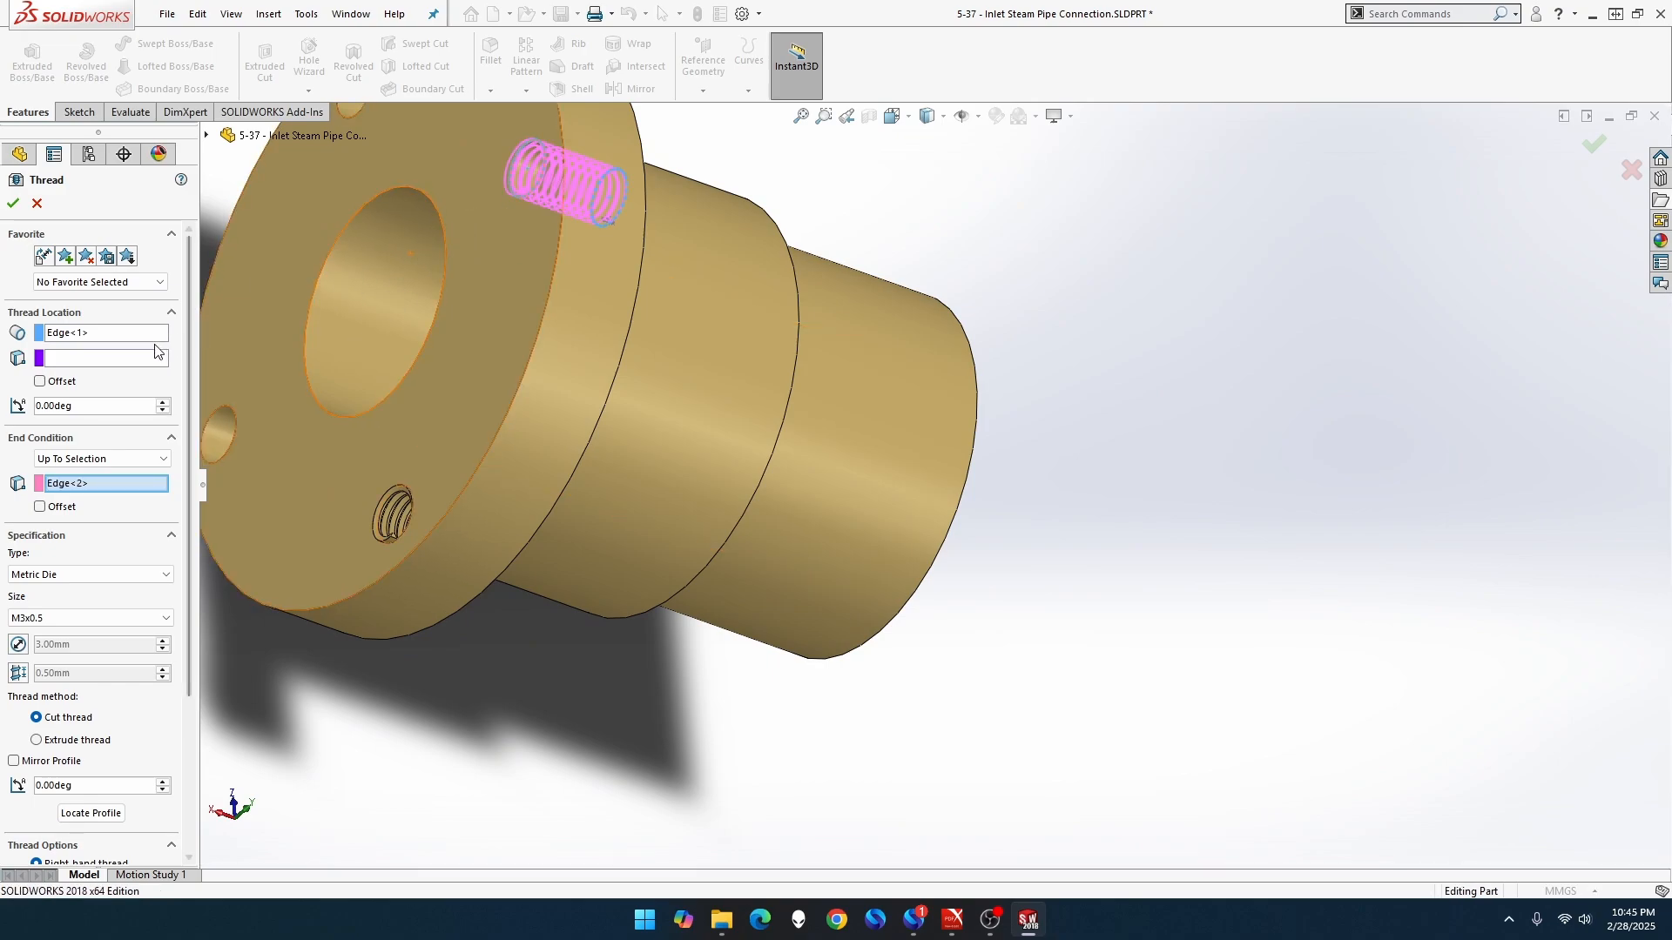
{"action": "left_click", "coordinate": [138, 359]}
{"action": "left_click", "coordinate": [474, 308]}
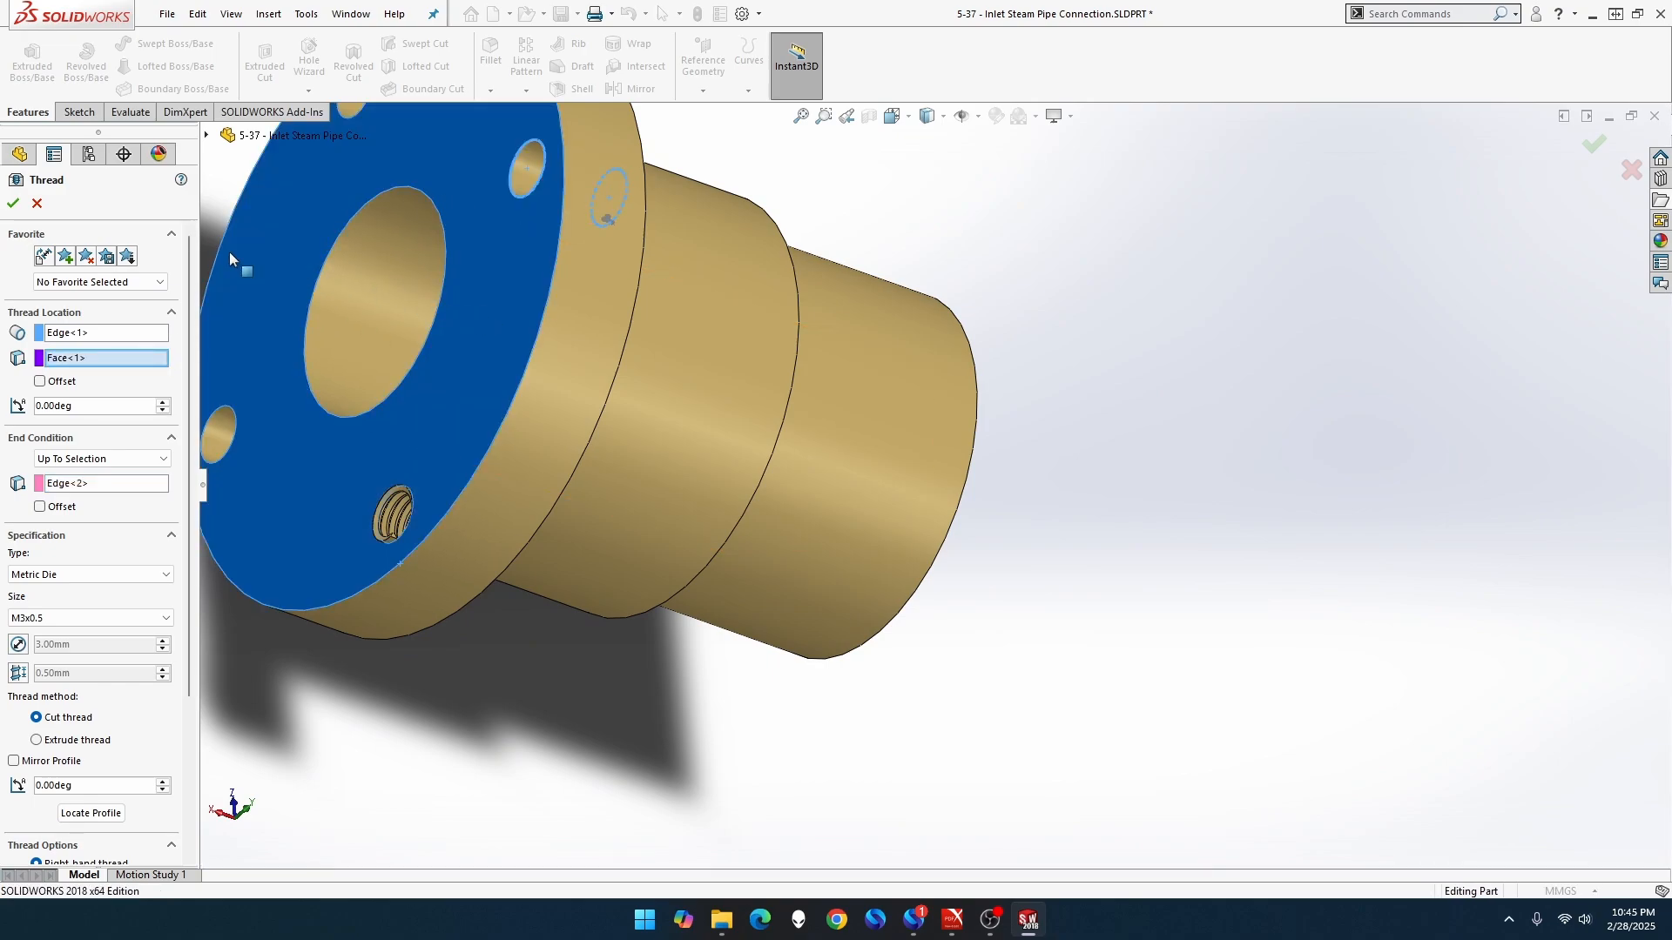
{"action": "left_click", "coordinate": [13, 204]}
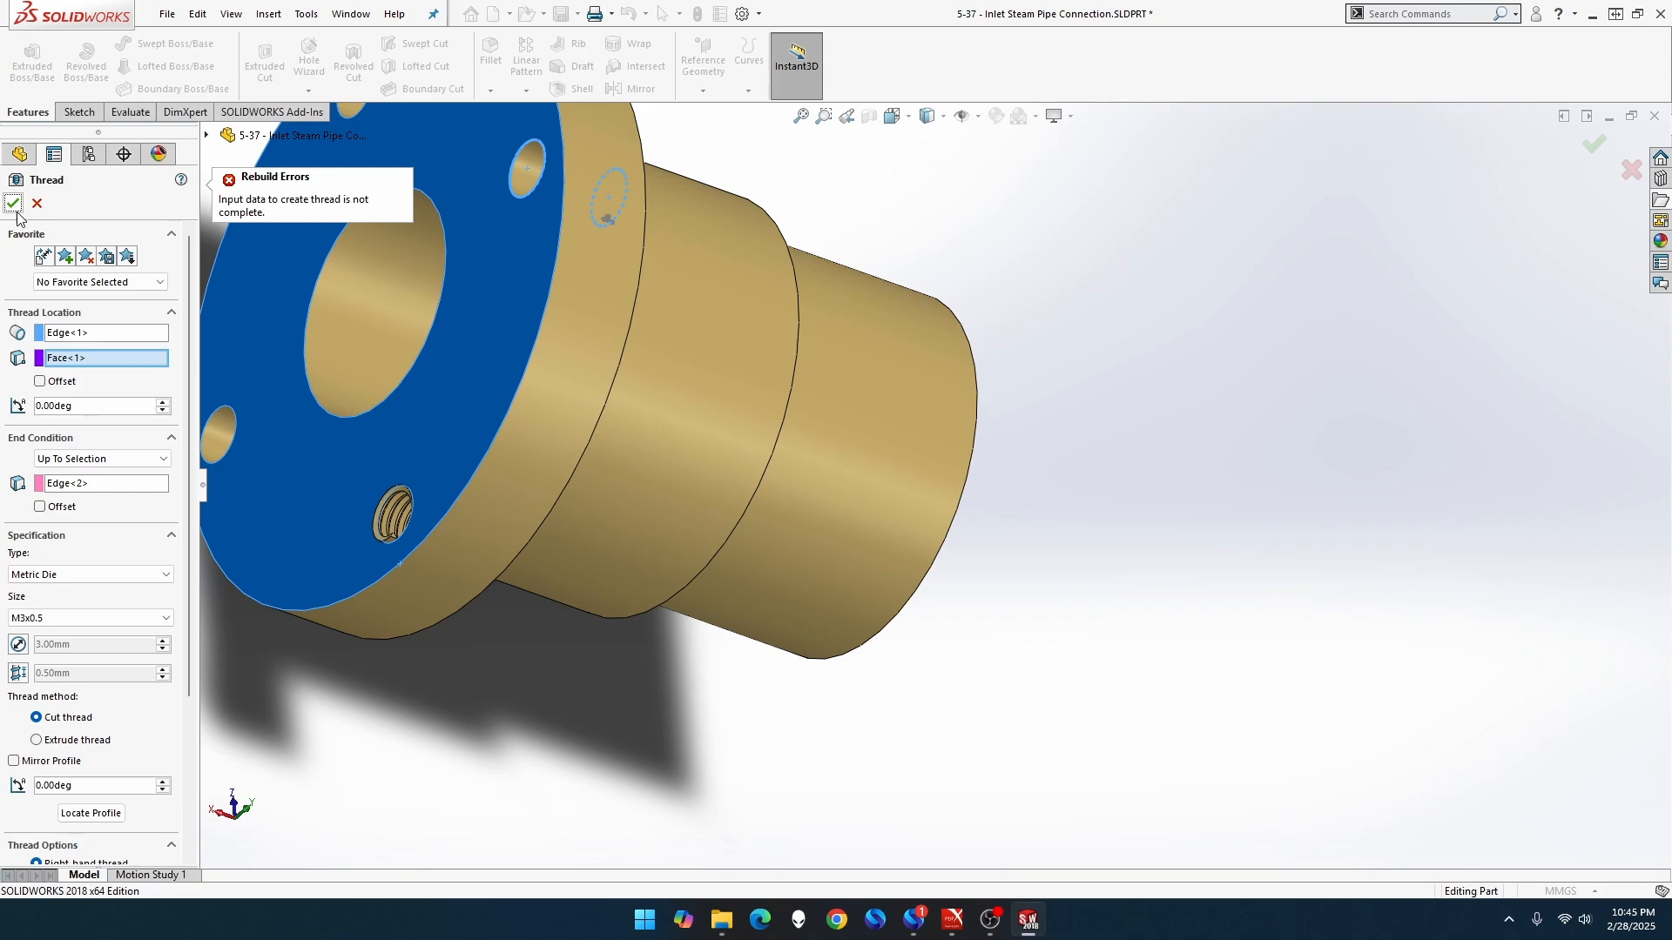
{"action": "right_click", "coordinate": [122, 359]}
{"action": "left_click", "coordinate": [141, 363]}
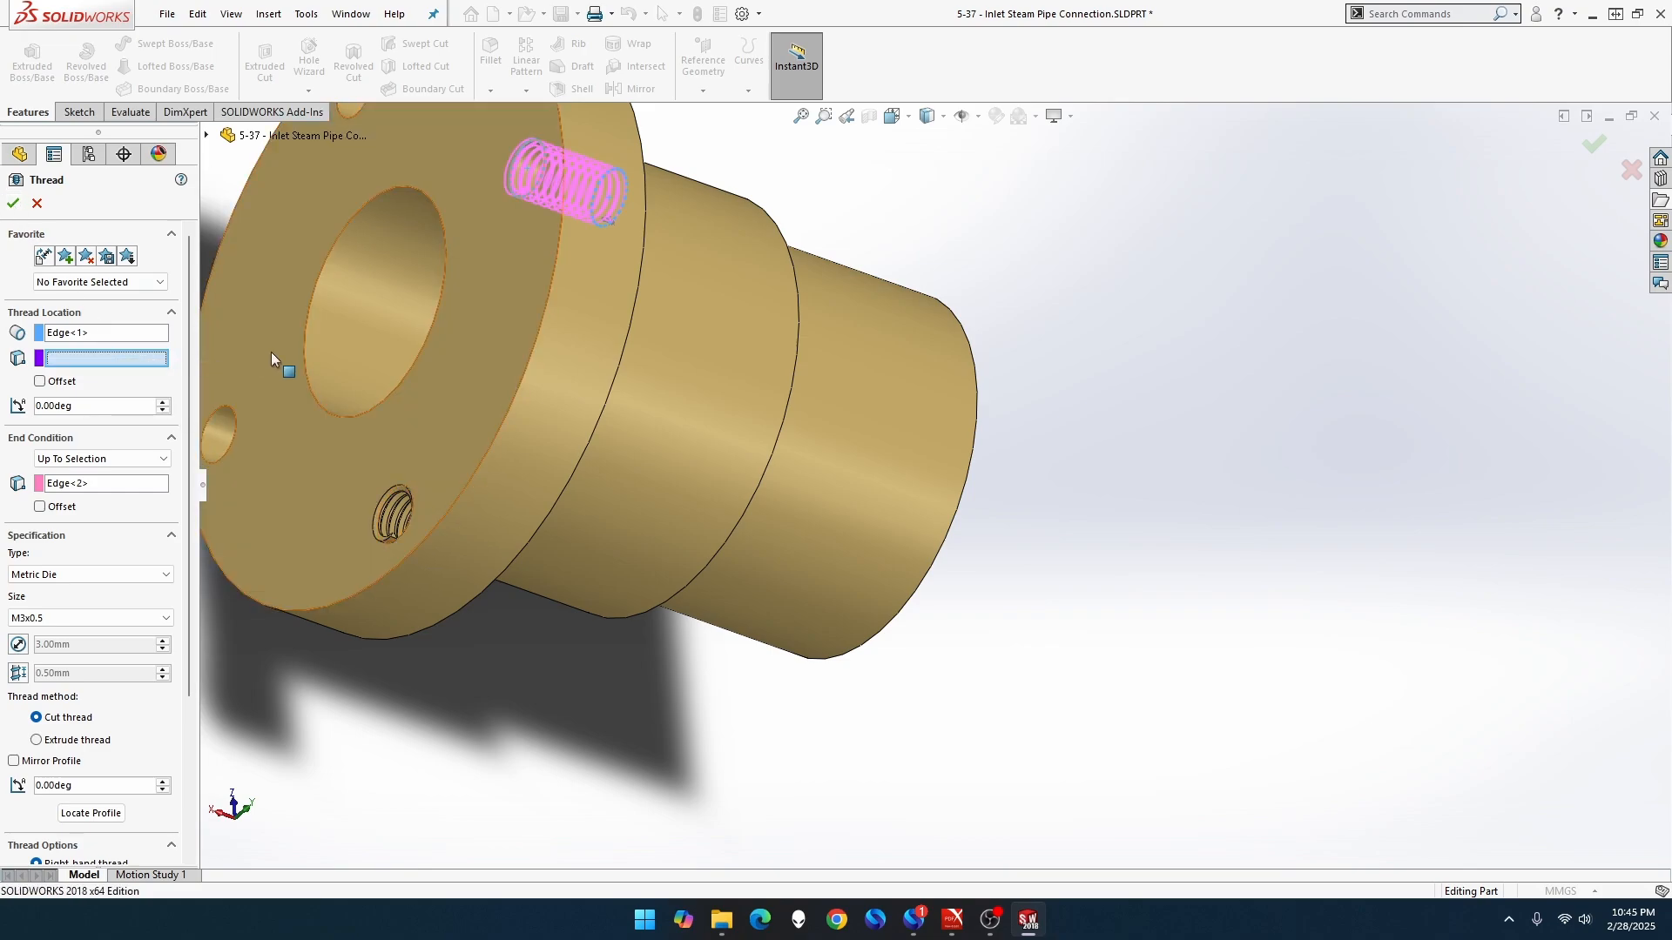
Create the second flange hole's thread using the Extrude thread method
{"action": "left_click", "coordinate": [13, 204]}
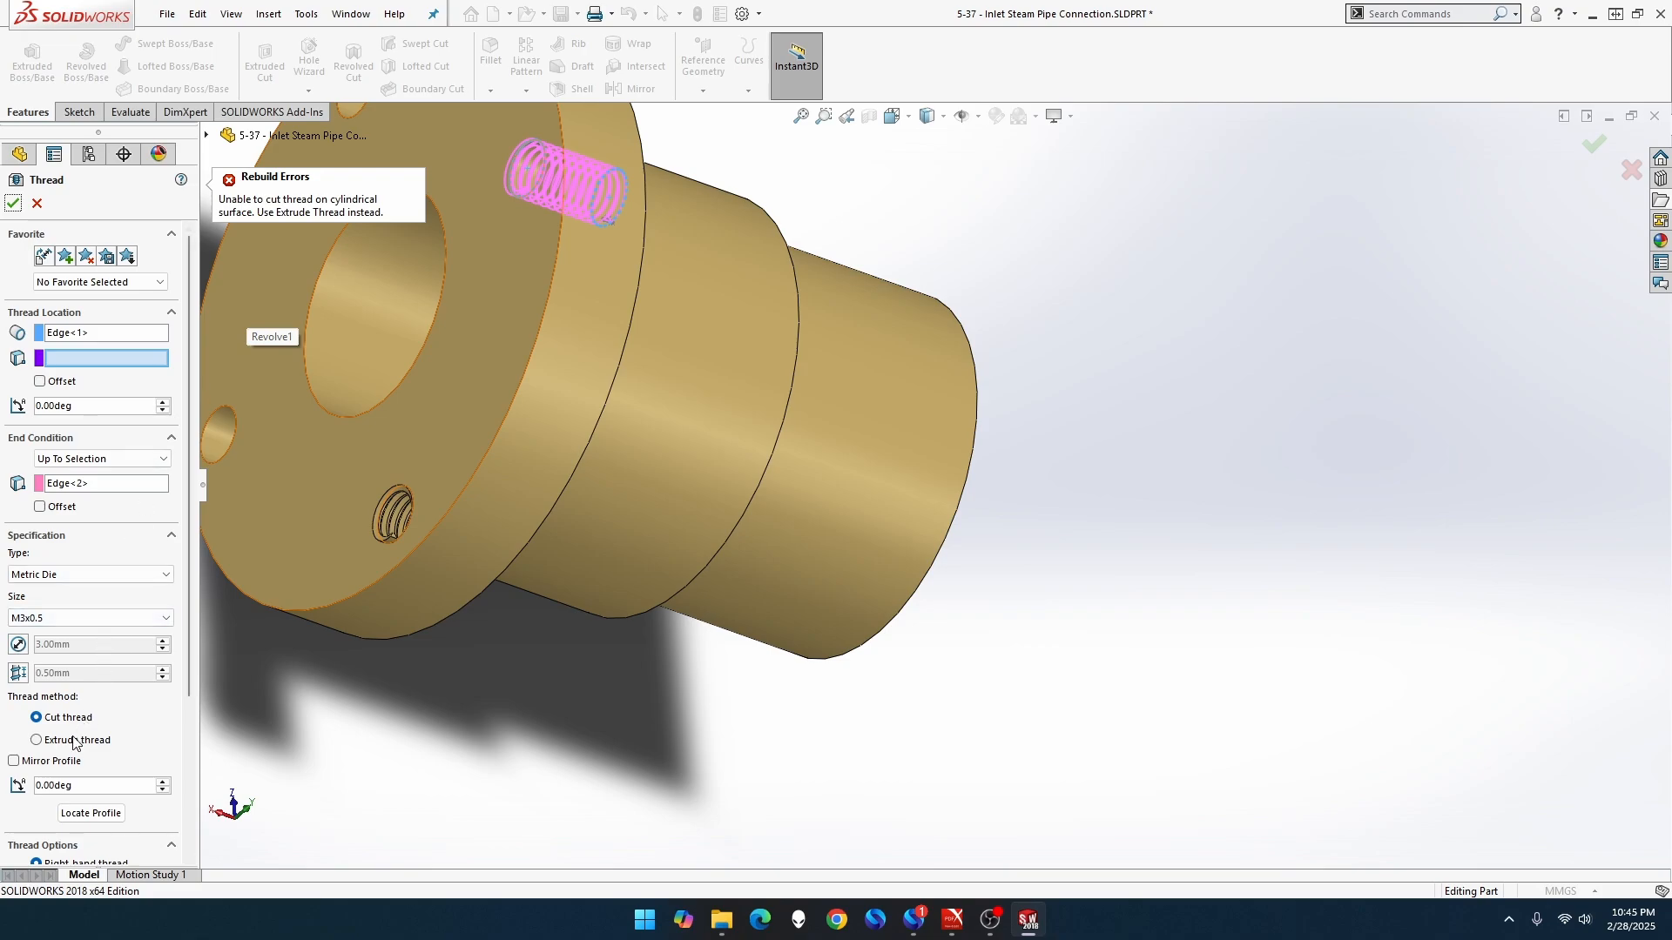
{"action": "left_click", "coordinate": [36, 740]}
{"action": "left_click", "coordinate": [19, 207]}
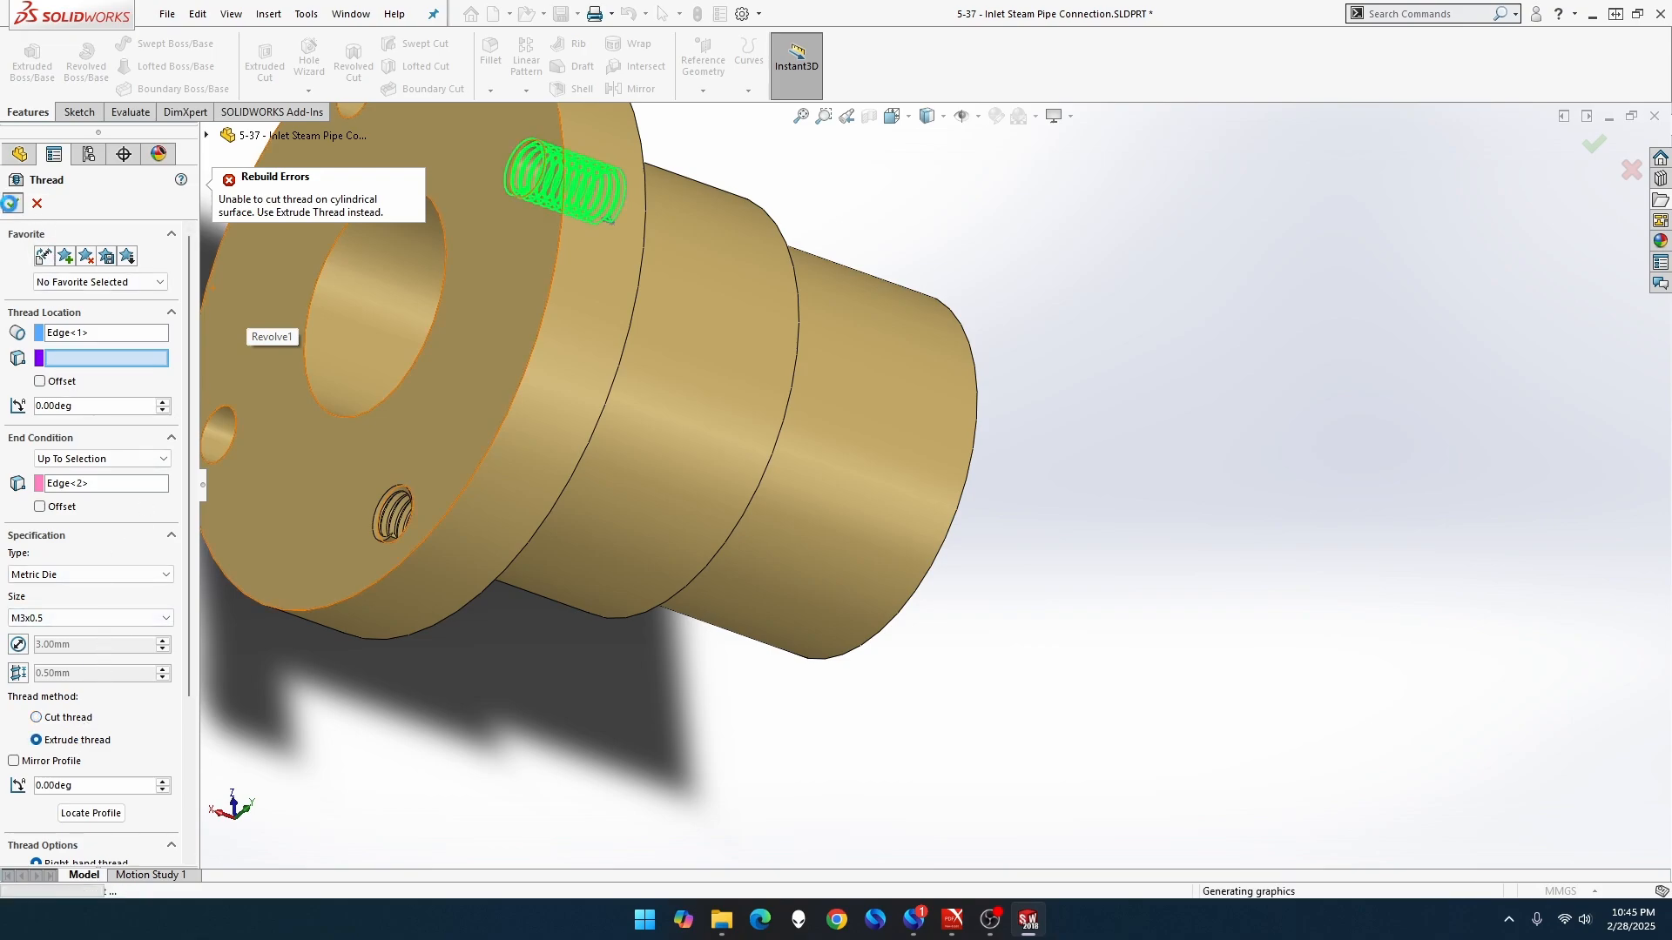
Begin an M3x0.5 thread on the hub-side edge of the next unthreaded flange hole
{"action": "scroll", "coordinate": [320, 390], "scroll_direction": "up", "scroll_amount": 1}
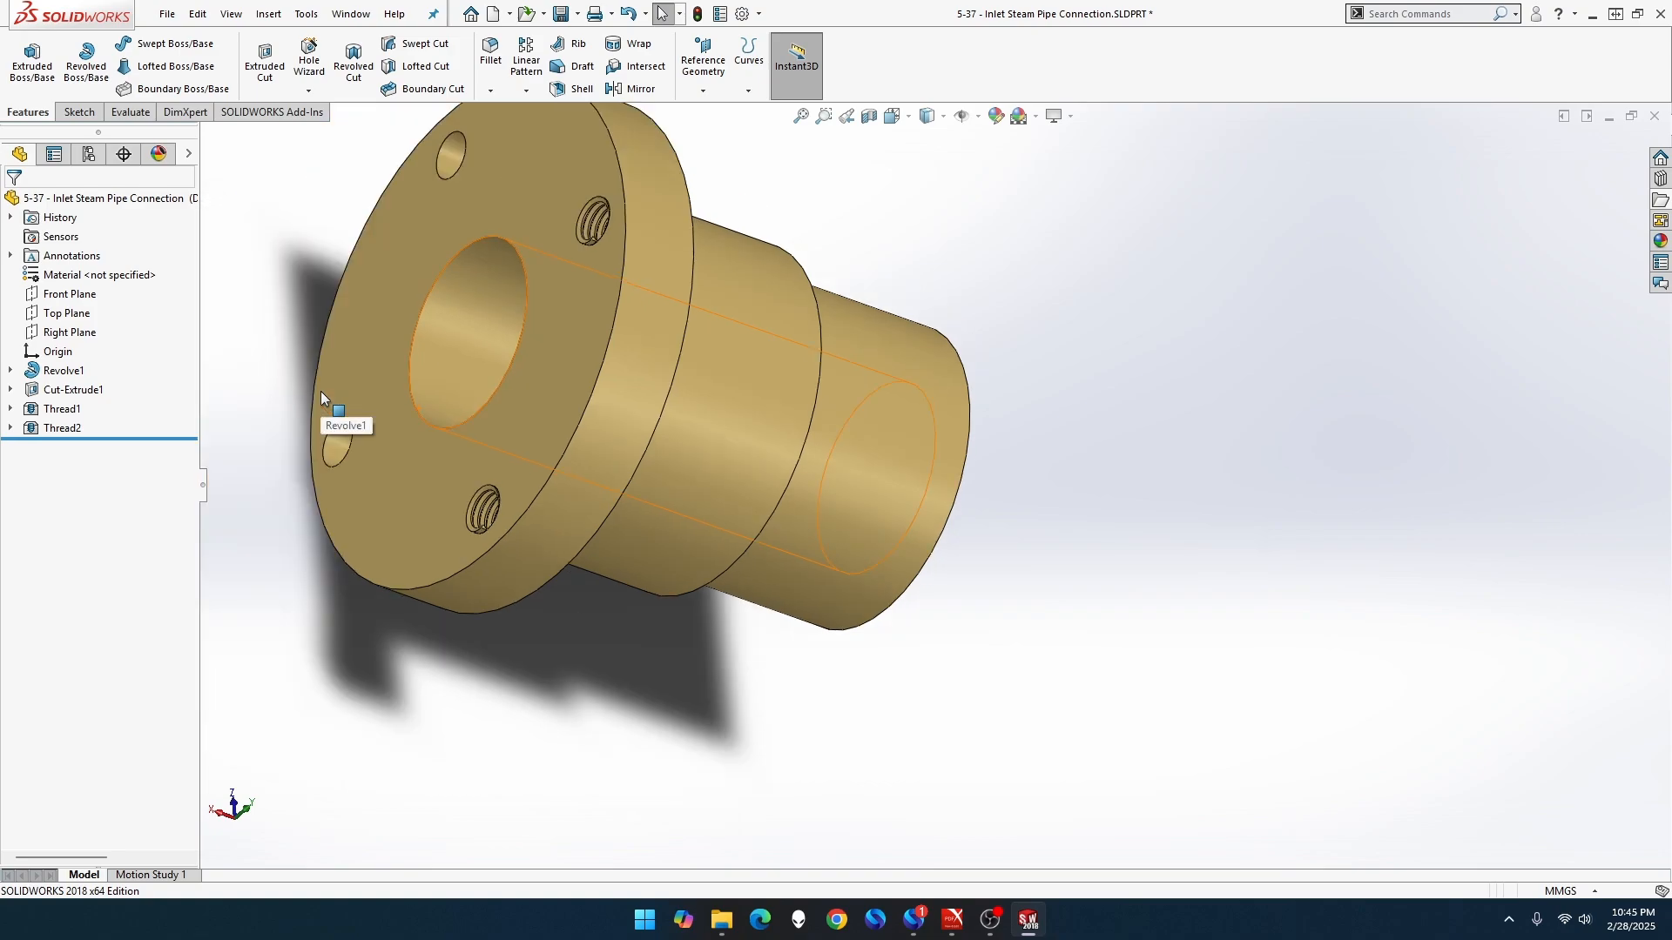
{"action": "scroll", "coordinate": [383, 244], "scroll_direction": "up", "scroll_amount": 1}
{"action": "scroll", "coordinate": [383, 244], "scroll_direction": "down", "scroll_amount": 2}
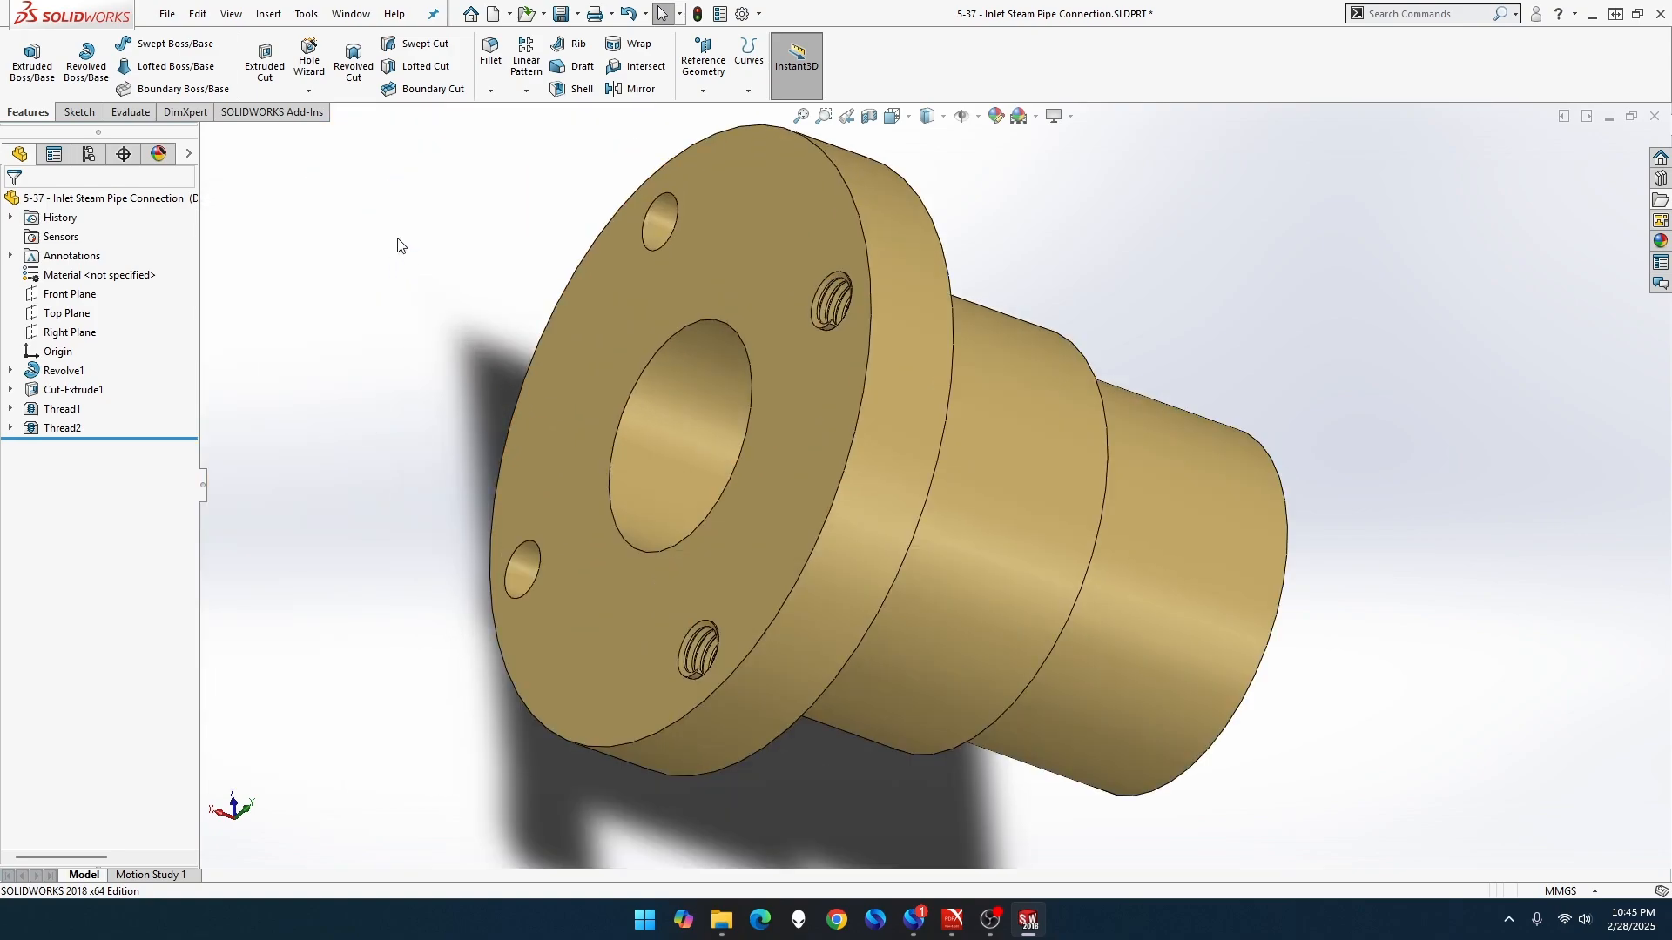
{"action": "middle_click_drag", "start_coordinate": [452, 236], "coordinate": [296, 273]}
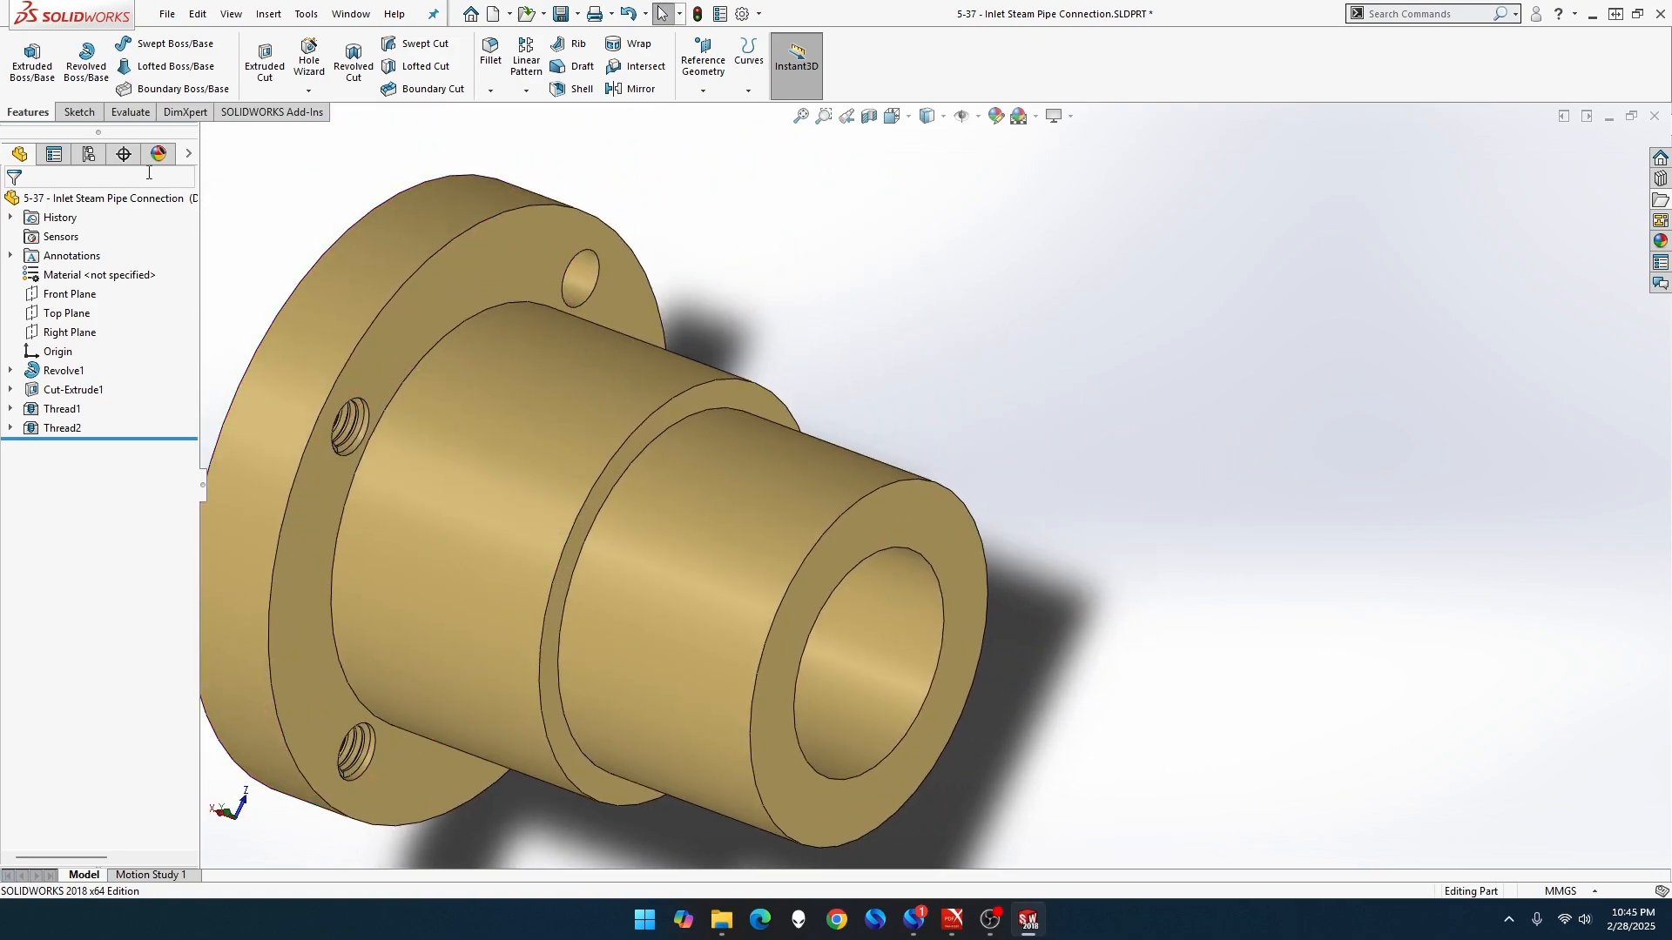
{"action": "left_click", "coordinate": [308, 91]}
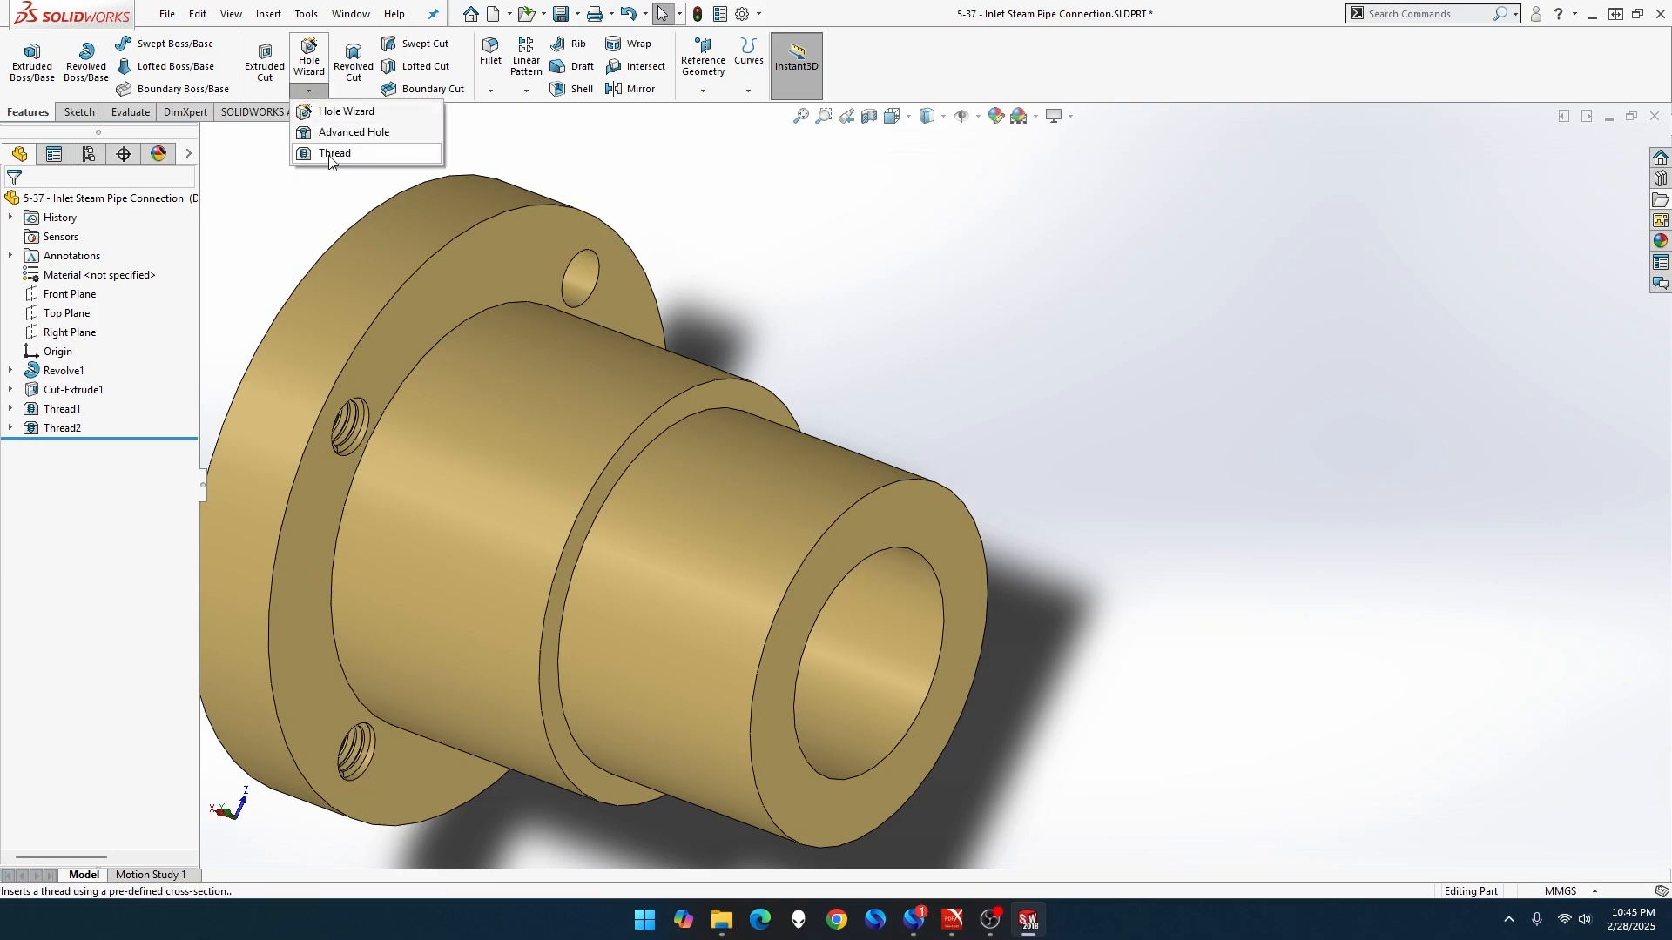
{"action": "left_click", "coordinate": [333, 154]}
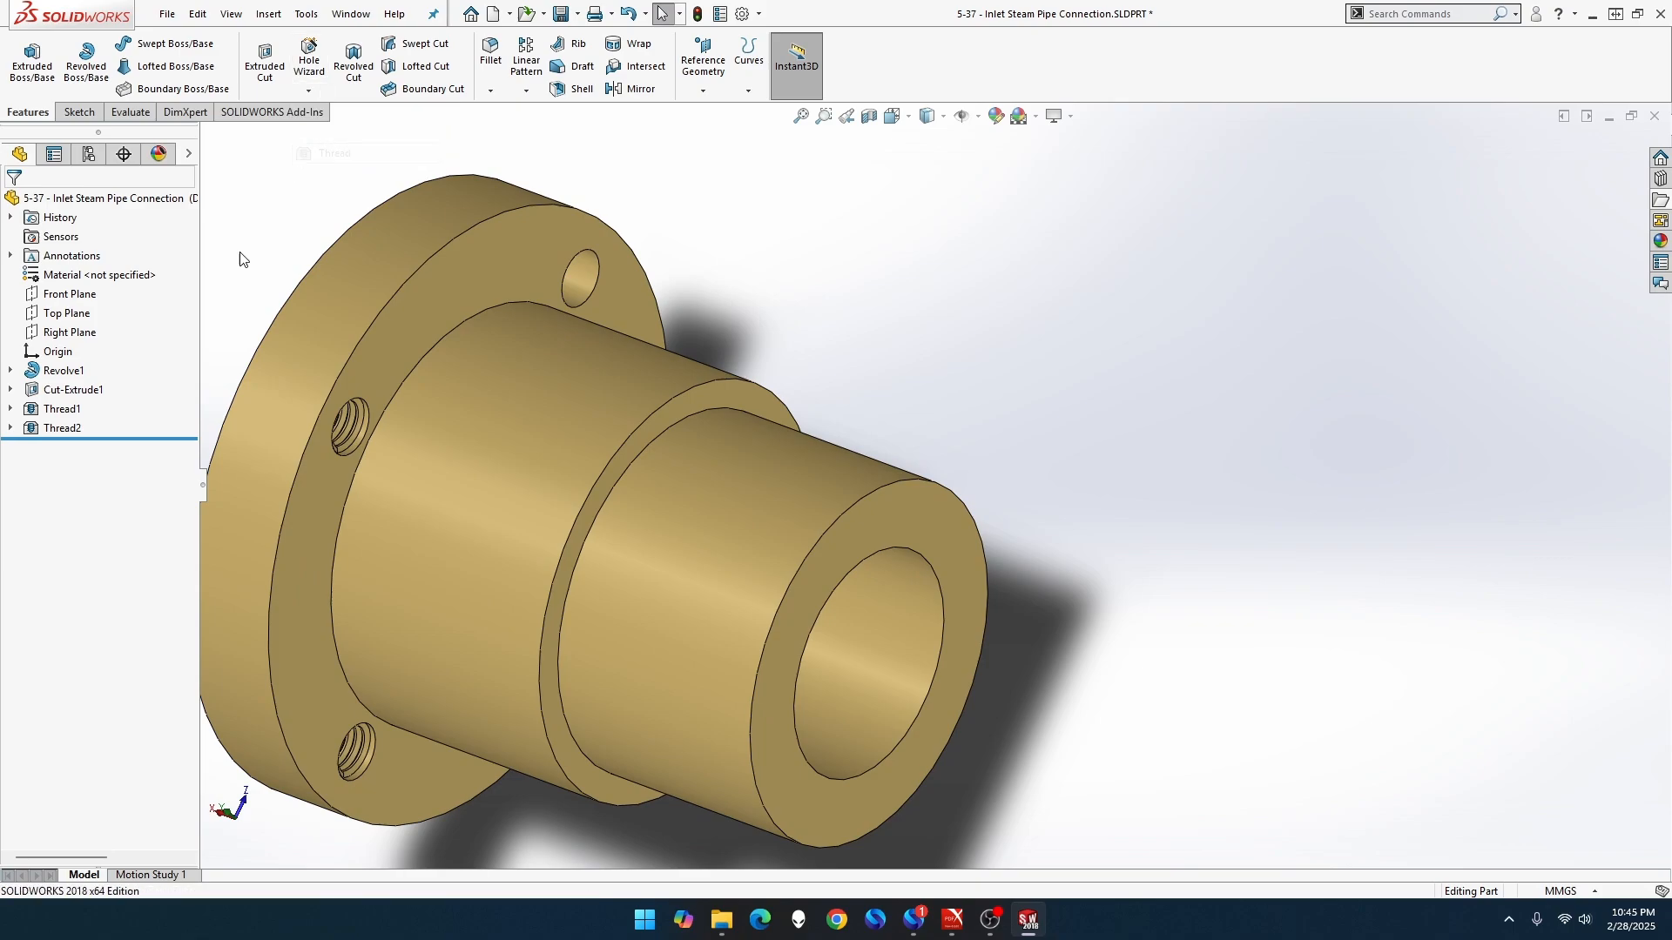
{"action": "left_click", "coordinate": [561, 284]}
{"action": "middle_click_drag", "start_coordinate": [561, 284], "coordinate": [414, 315]}
{"action": "left_click", "coordinate": [148, 358]}
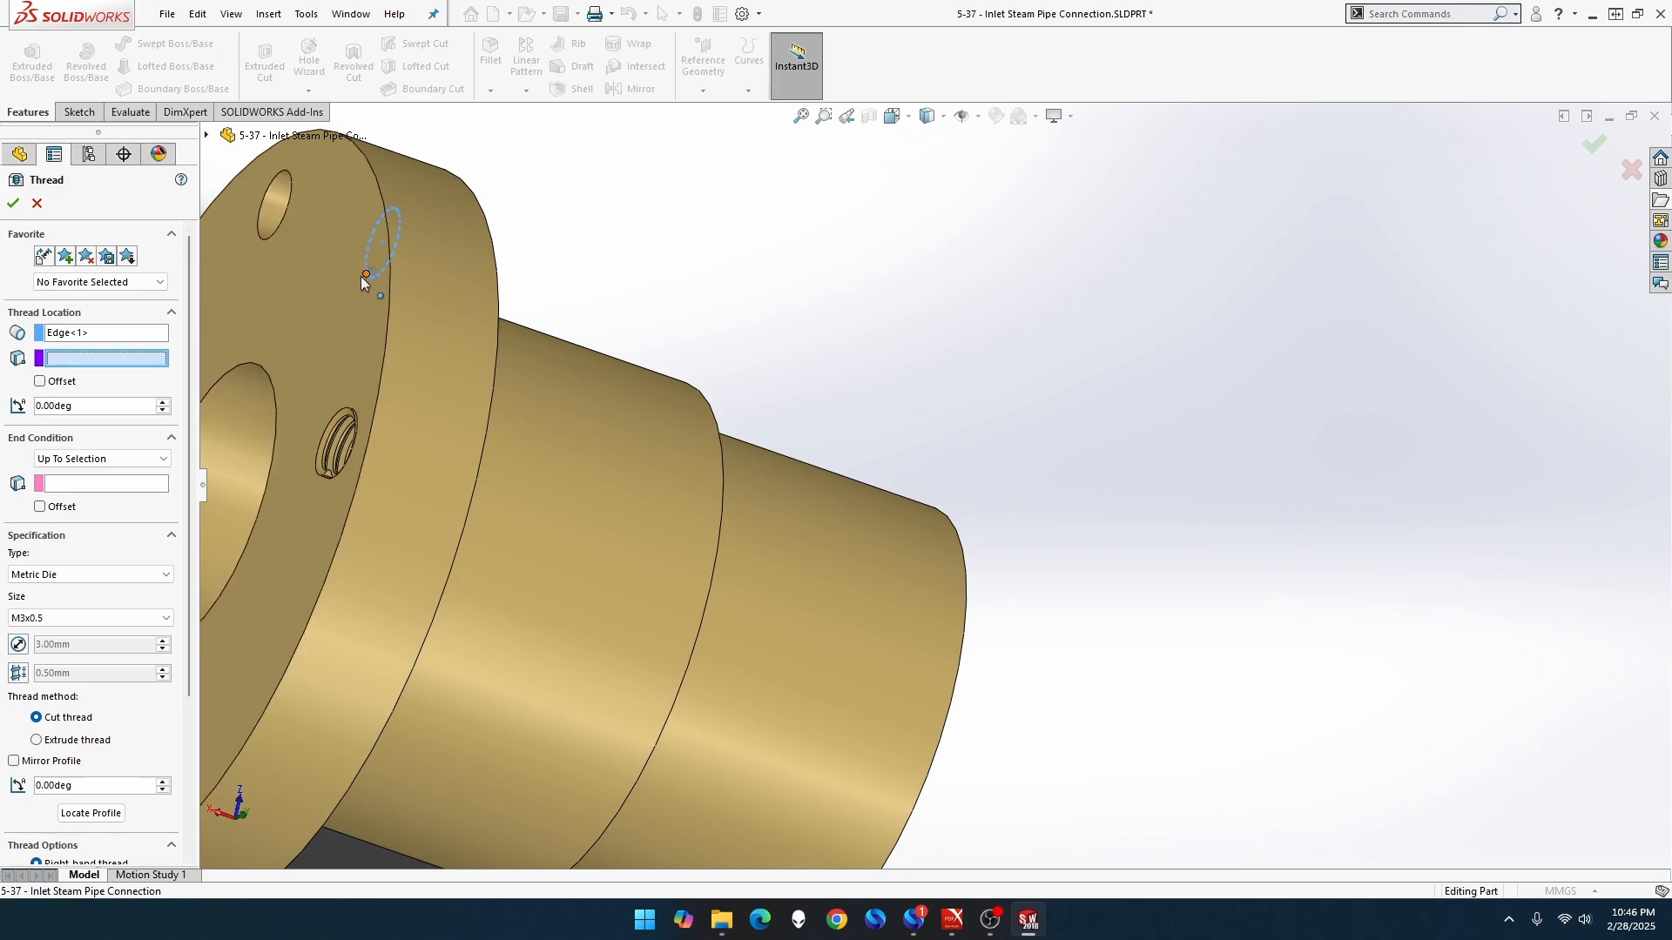
Try to extrude the thread using the hole's edge on the flat end face as start and that face as end
{"action": "left_click", "coordinate": [278, 228]}
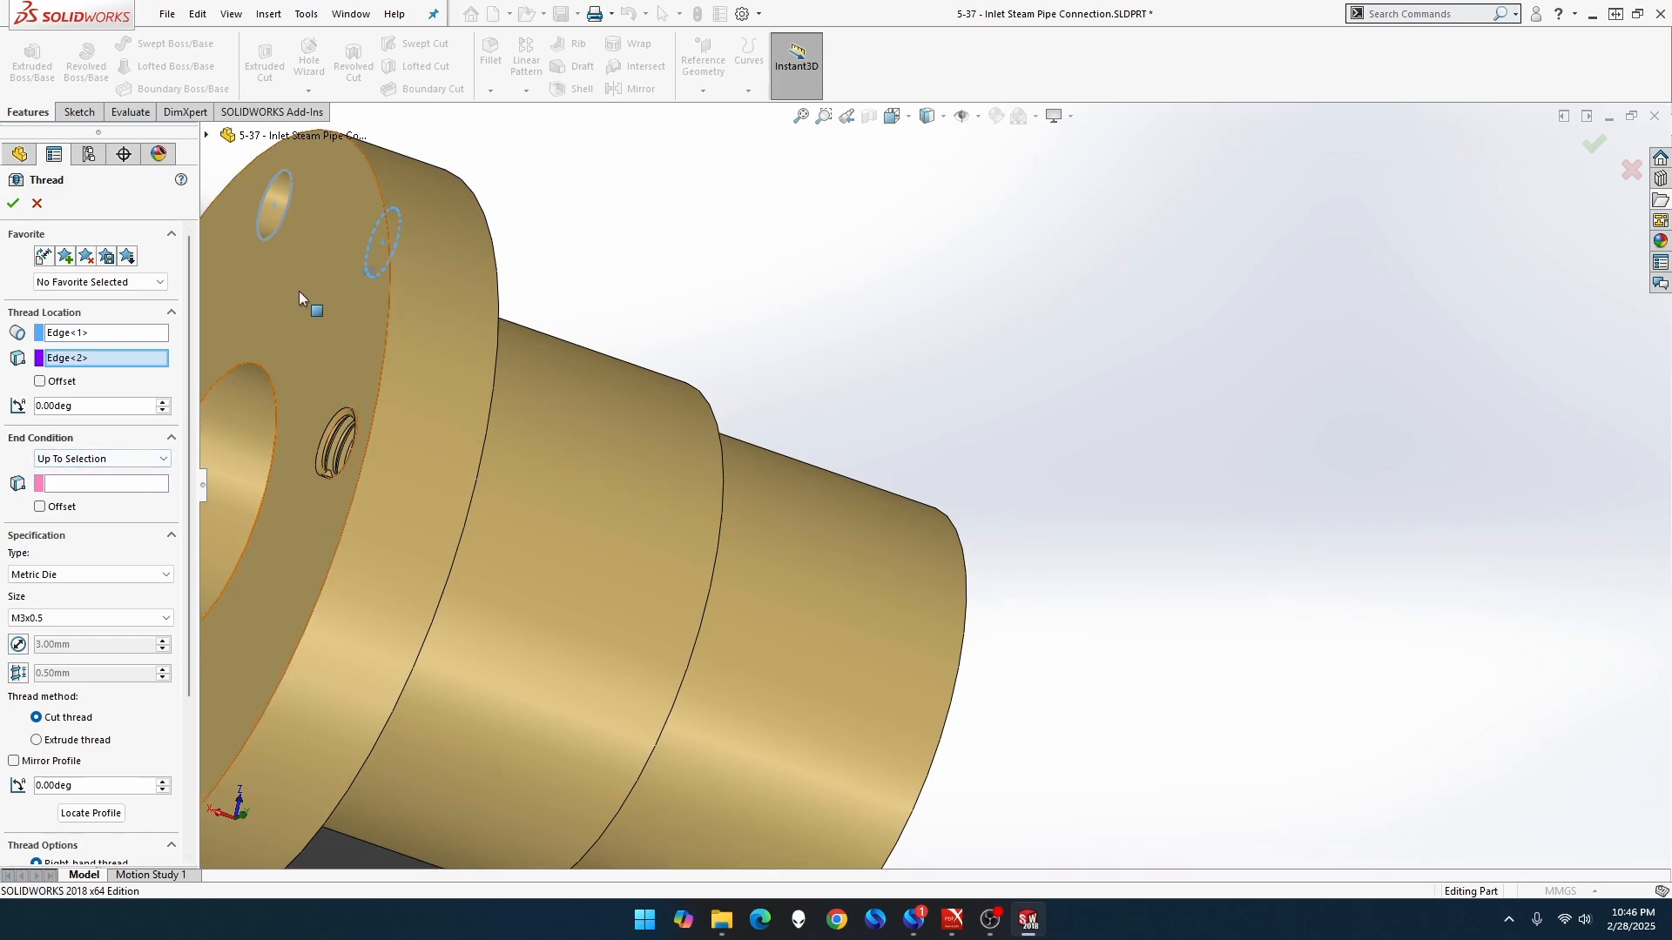
{"action": "left_click", "coordinate": [123, 484]}
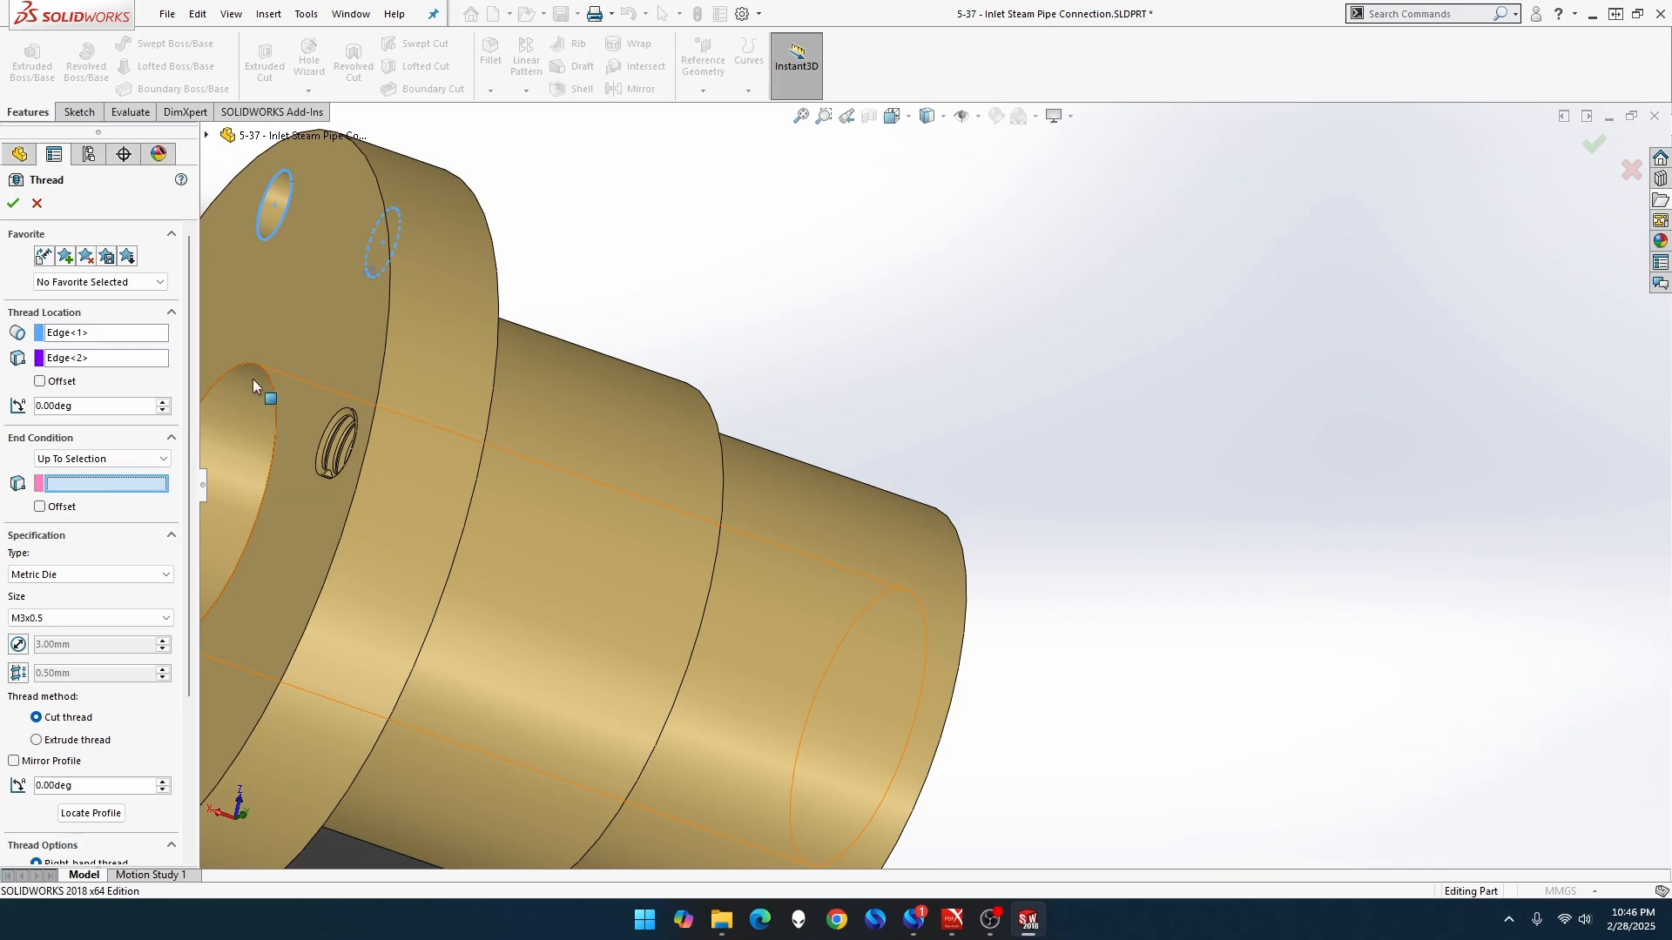
{"action": "left_click", "coordinate": [313, 310]}
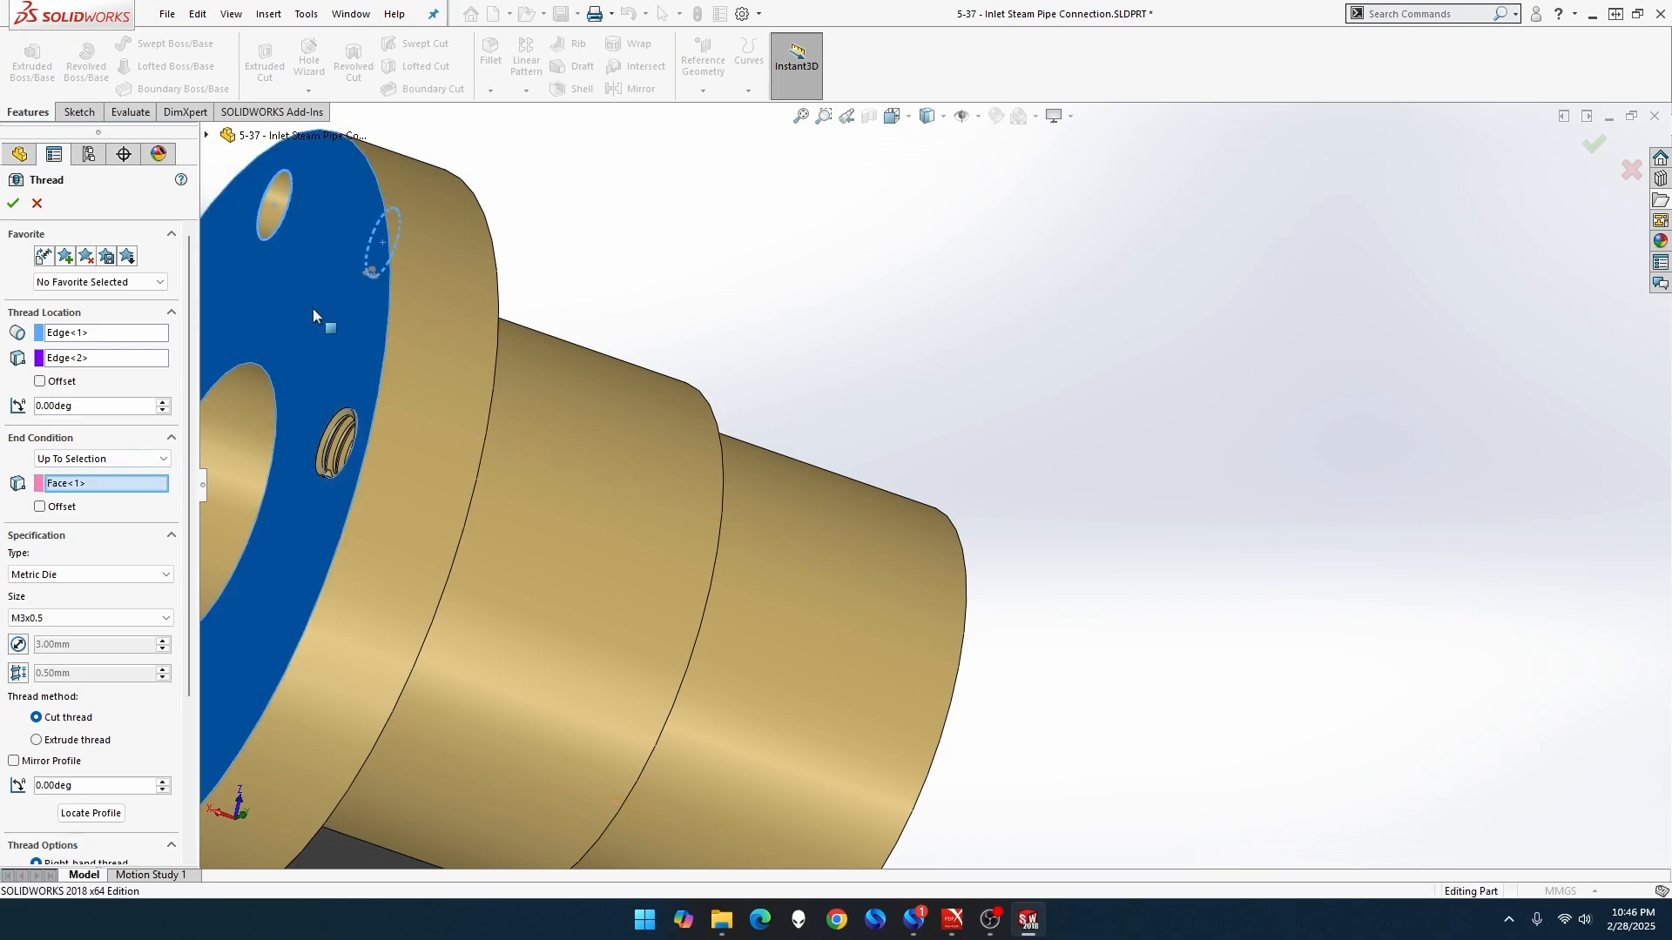
{"action": "left_click", "coordinate": [91, 741]}
{"action": "left_click", "coordinate": [13, 205]}
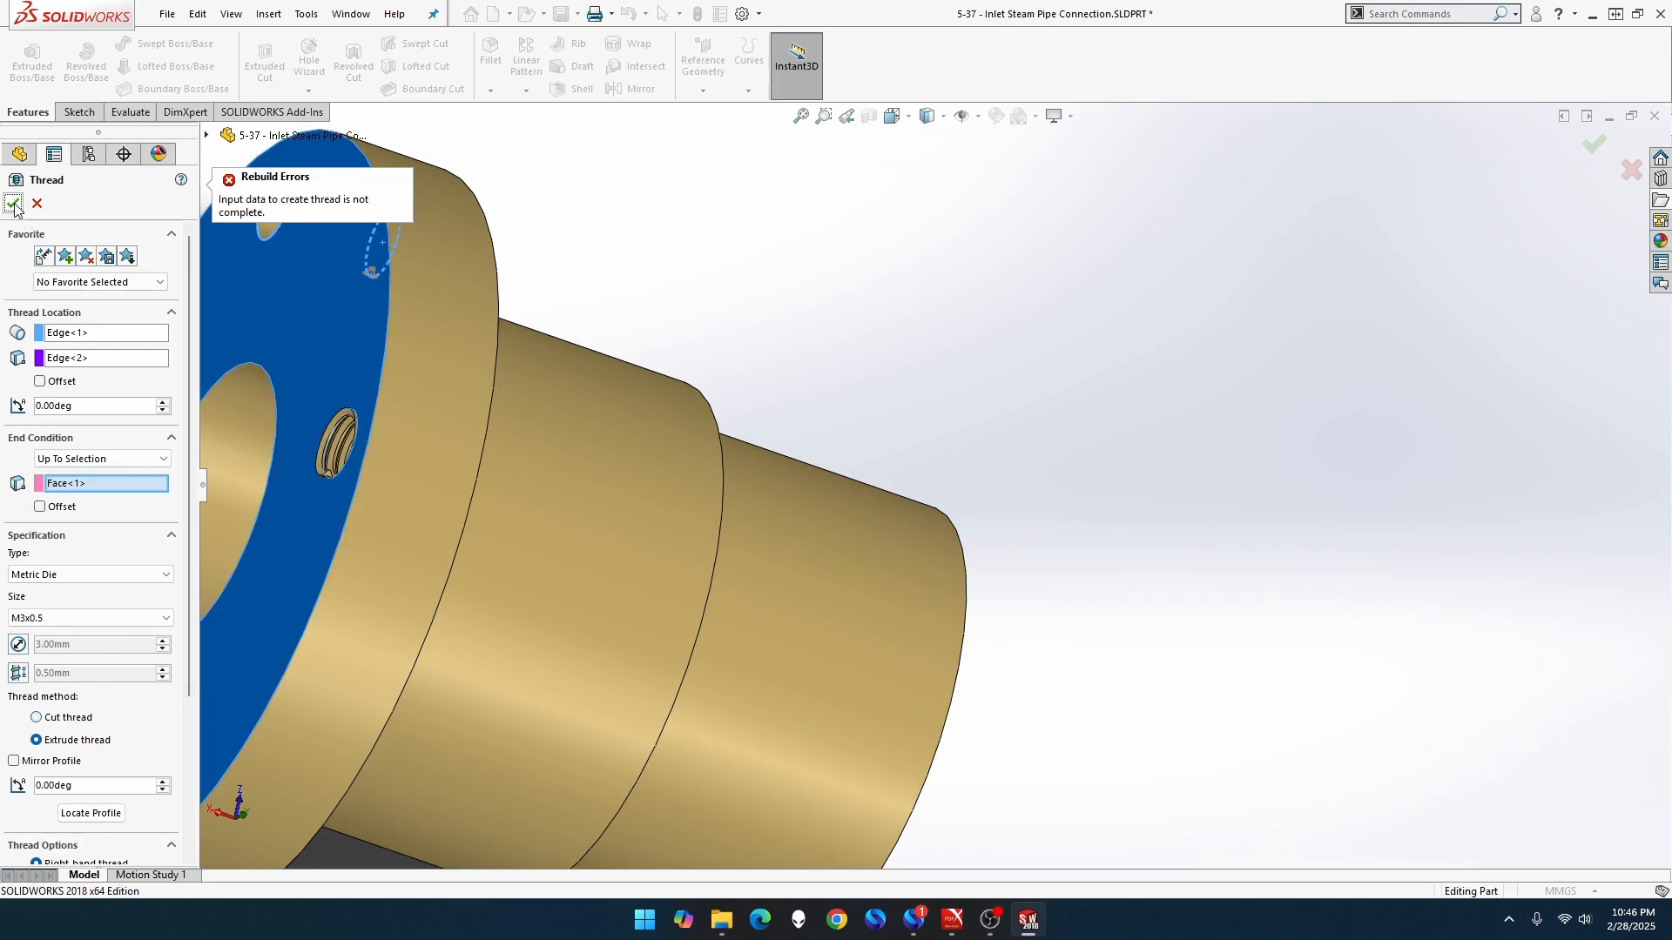
Clear the thread's end face and start edge, and set the thread method back to Cut thread
{"action": "right_click", "coordinate": [76, 483]}
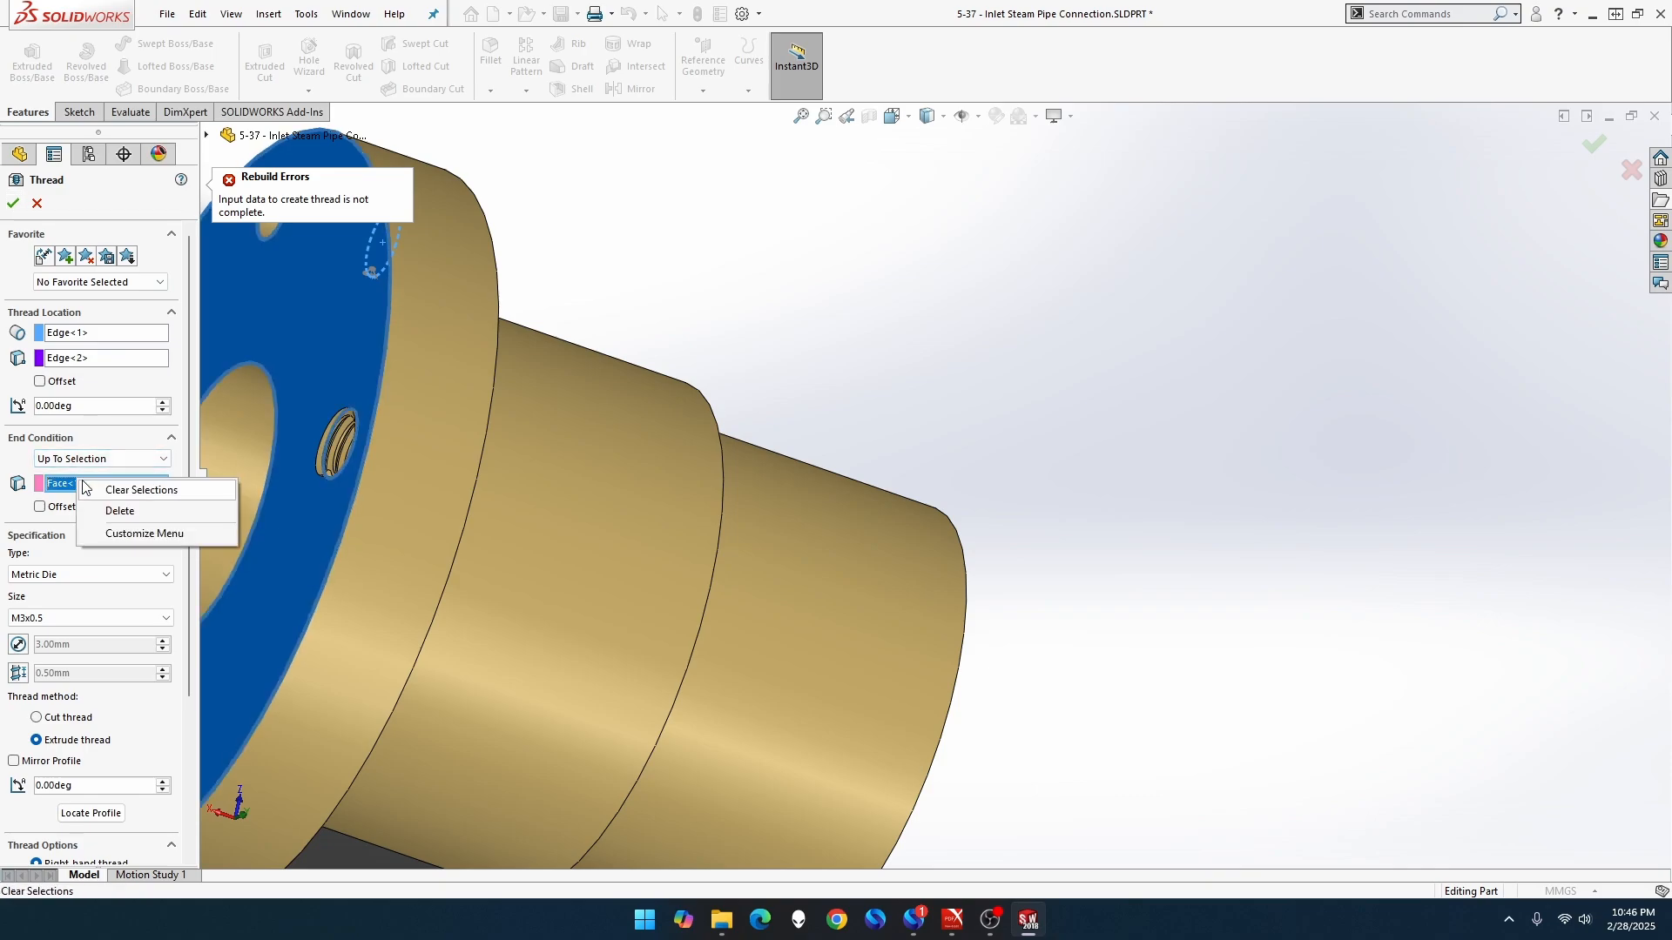
{"action": "left_click", "coordinate": [105, 491]}
{"action": "left_click", "coordinate": [11, 205]}
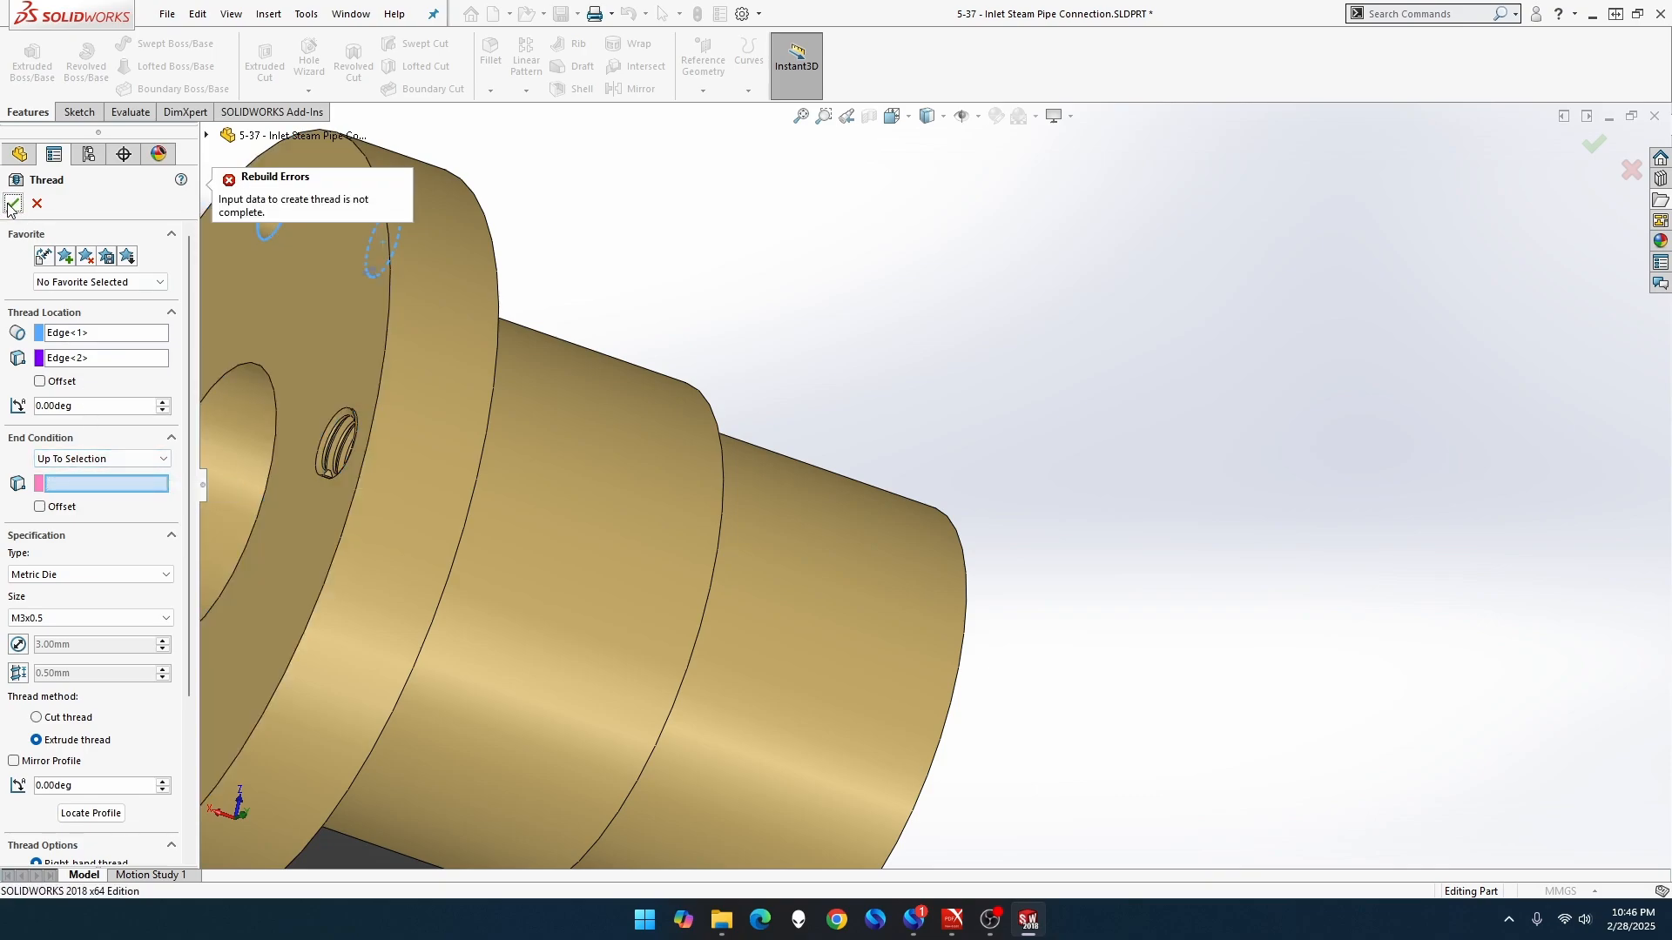
{"action": "left_click", "coordinate": [85, 719]}
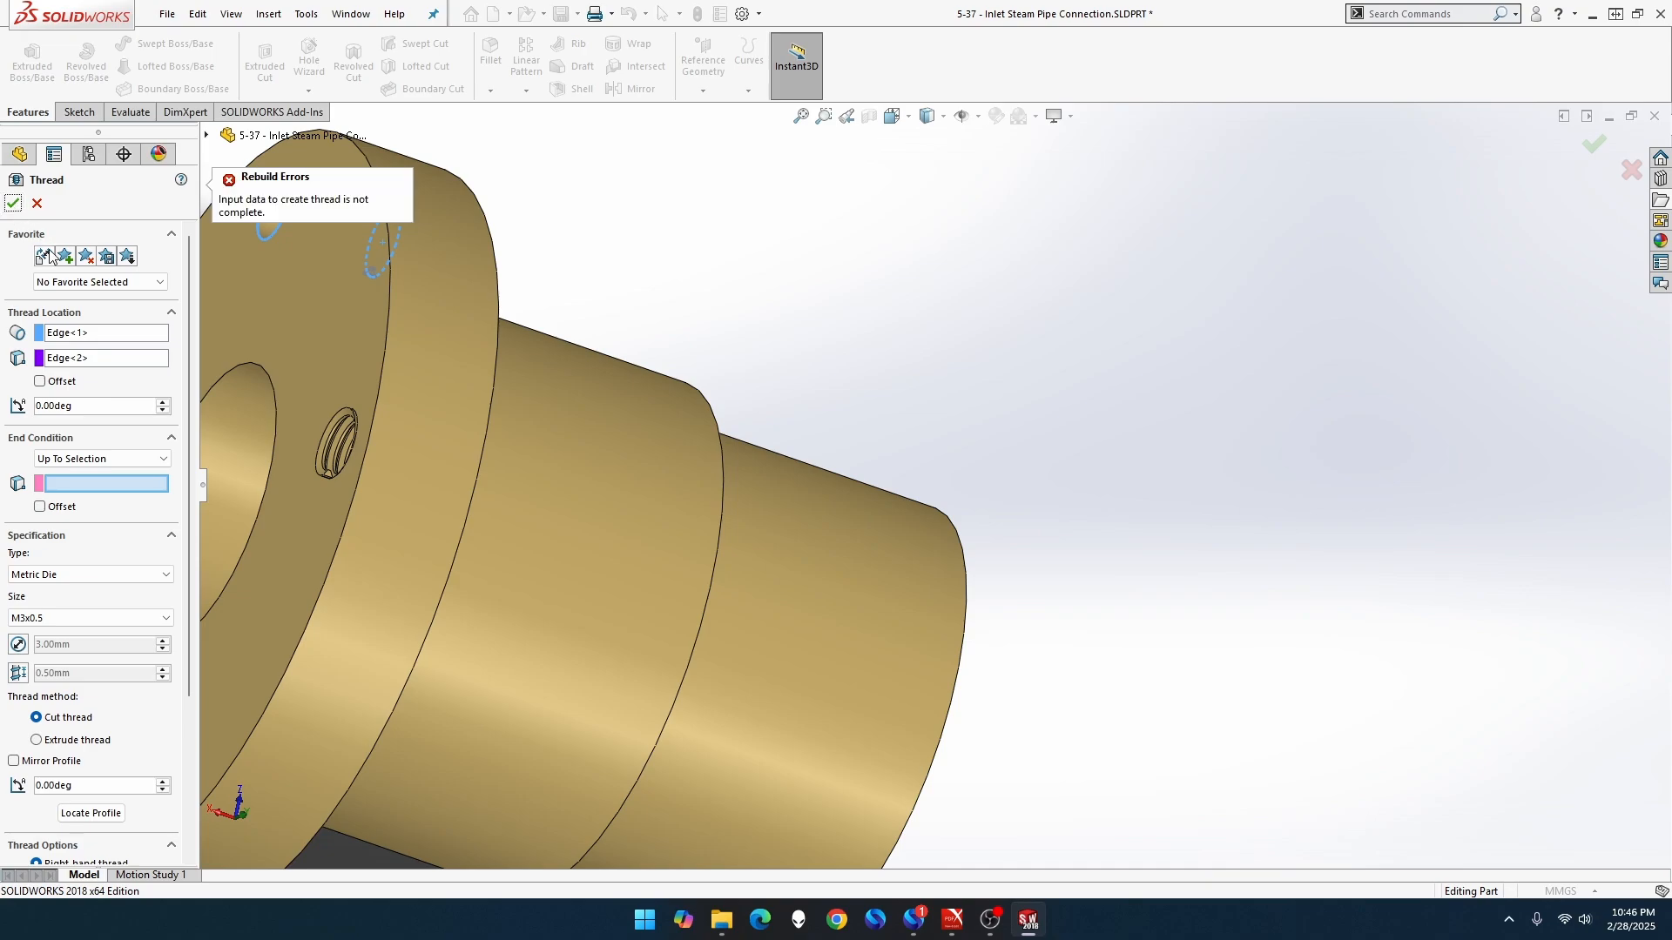
{"action": "left_click", "coordinate": [104, 359]}
{"action": "right_click", "coordinate": [102, 364]}
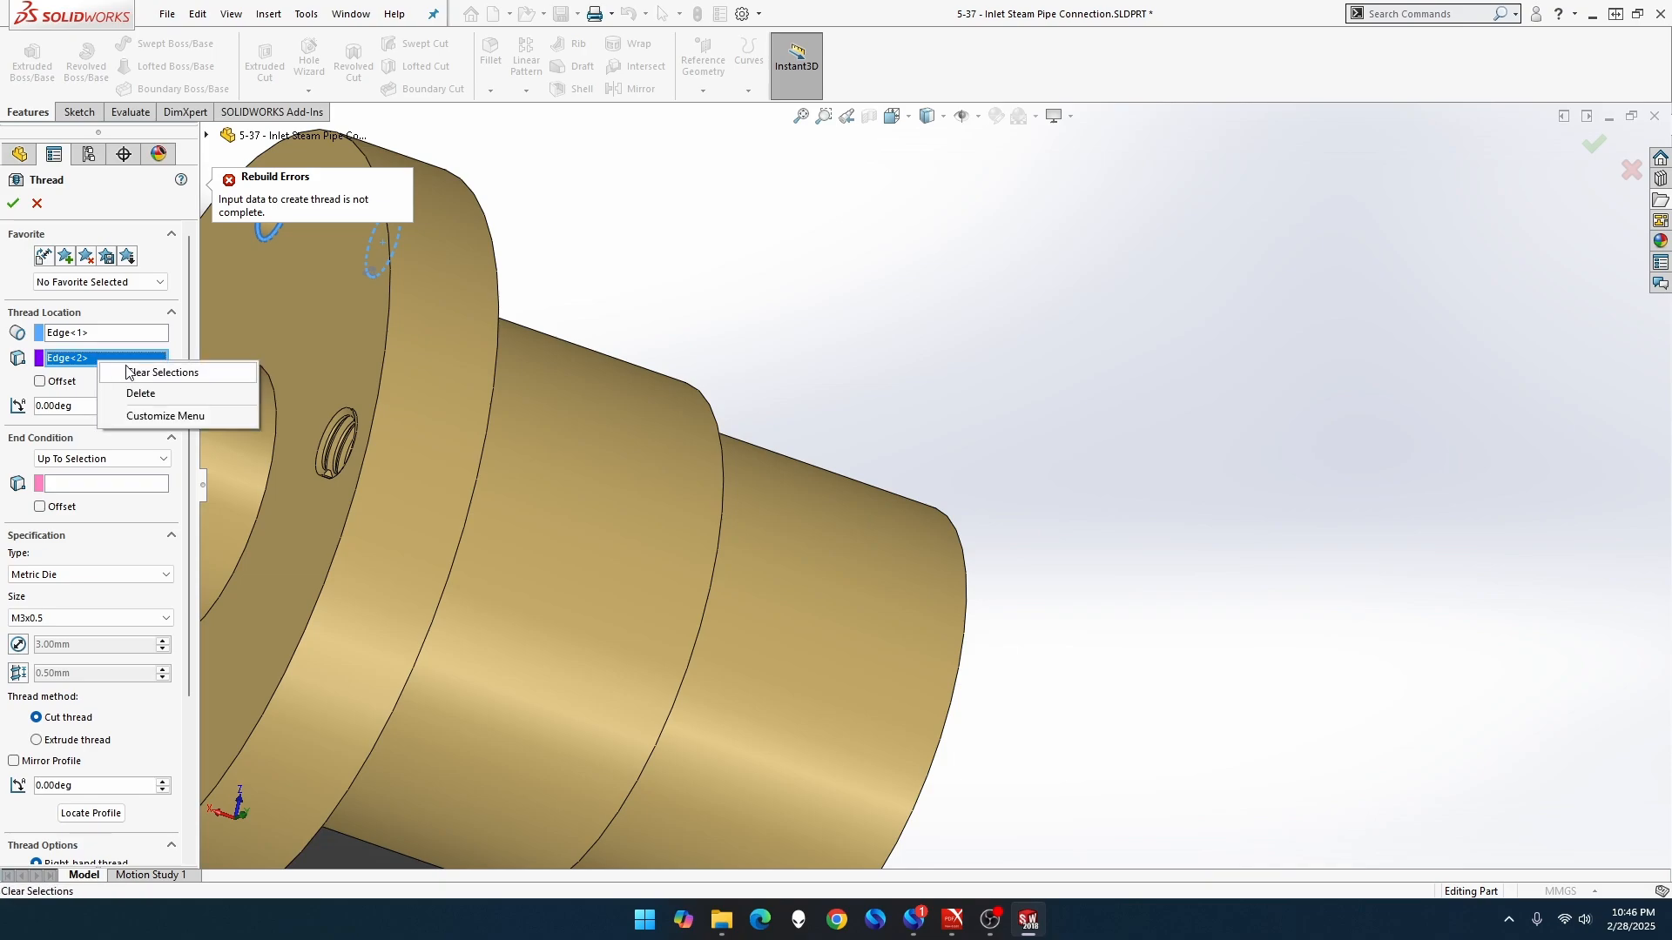
{"action": "left_click", "coordinate": [139, 389]}
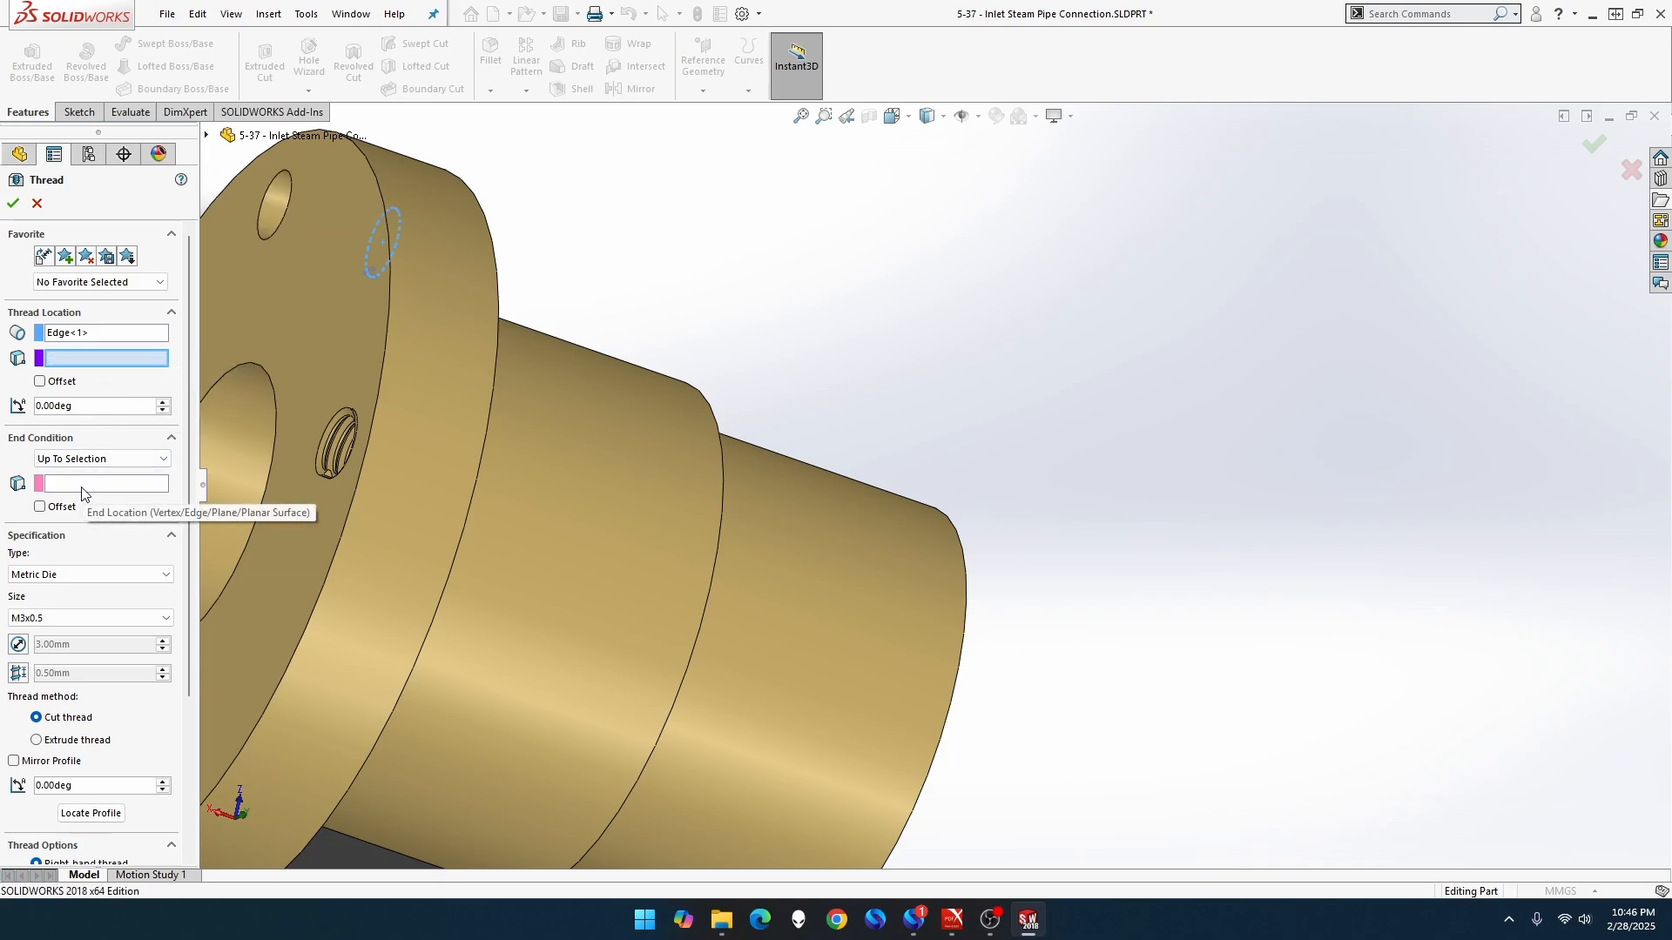
Try to create the thread starting at the flange's flat end face and ending at the hole's edge on it
{"action": "left_click", "coordinate": [278, 307]}
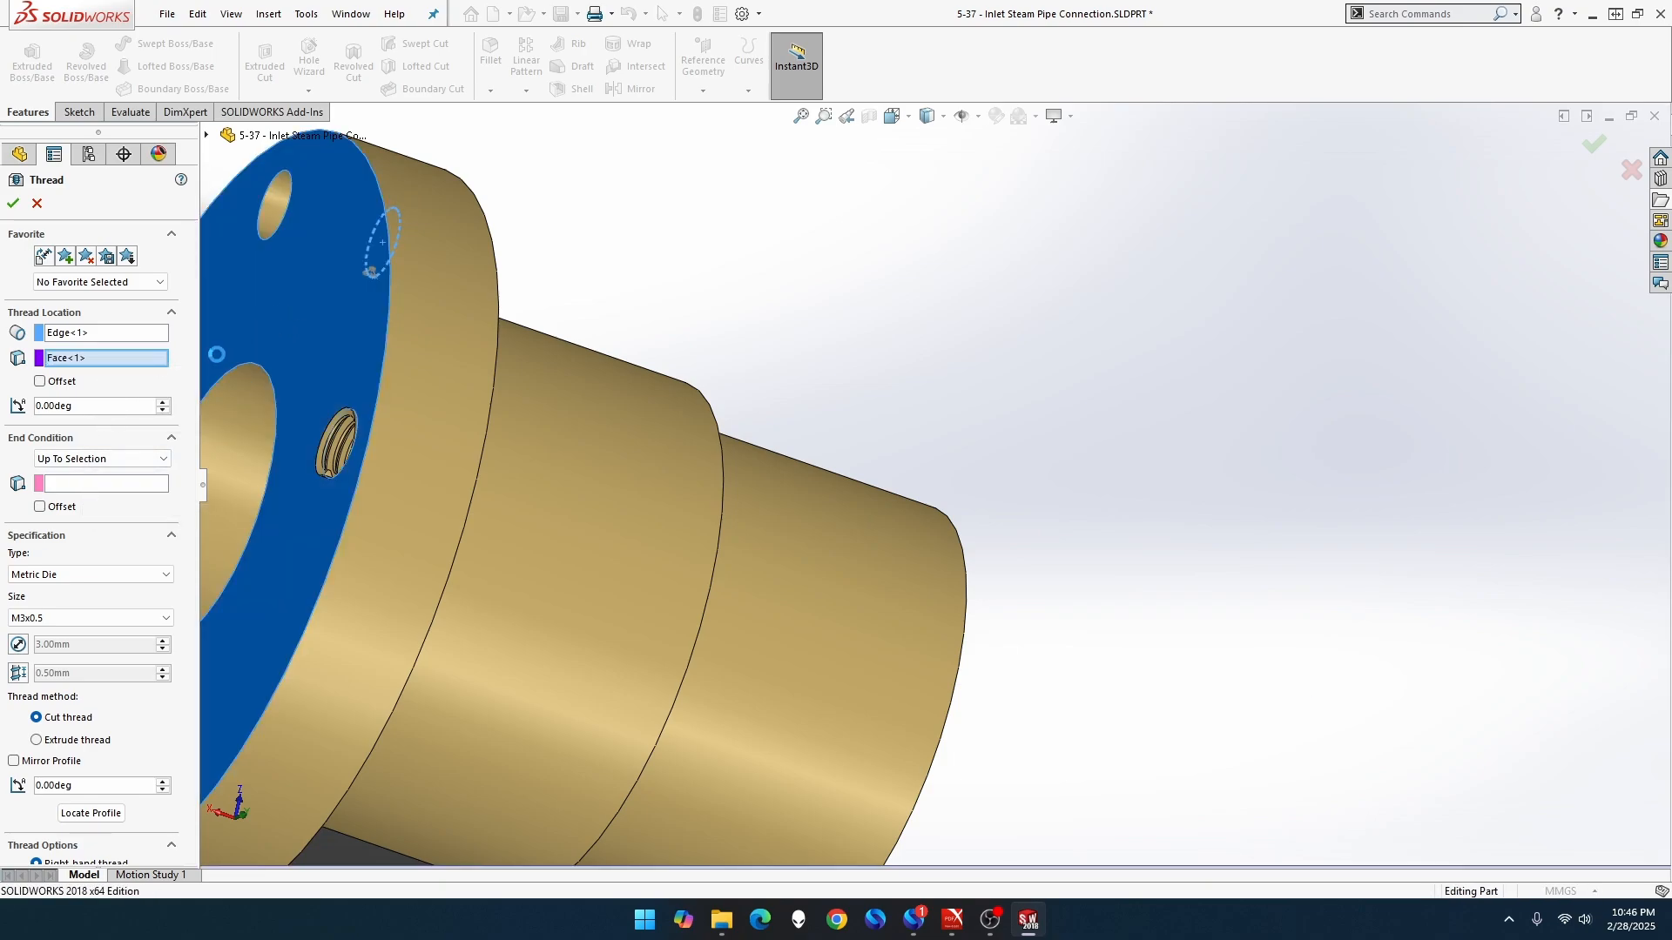
{"action": "left_click", "coordinate": [106, 486]}
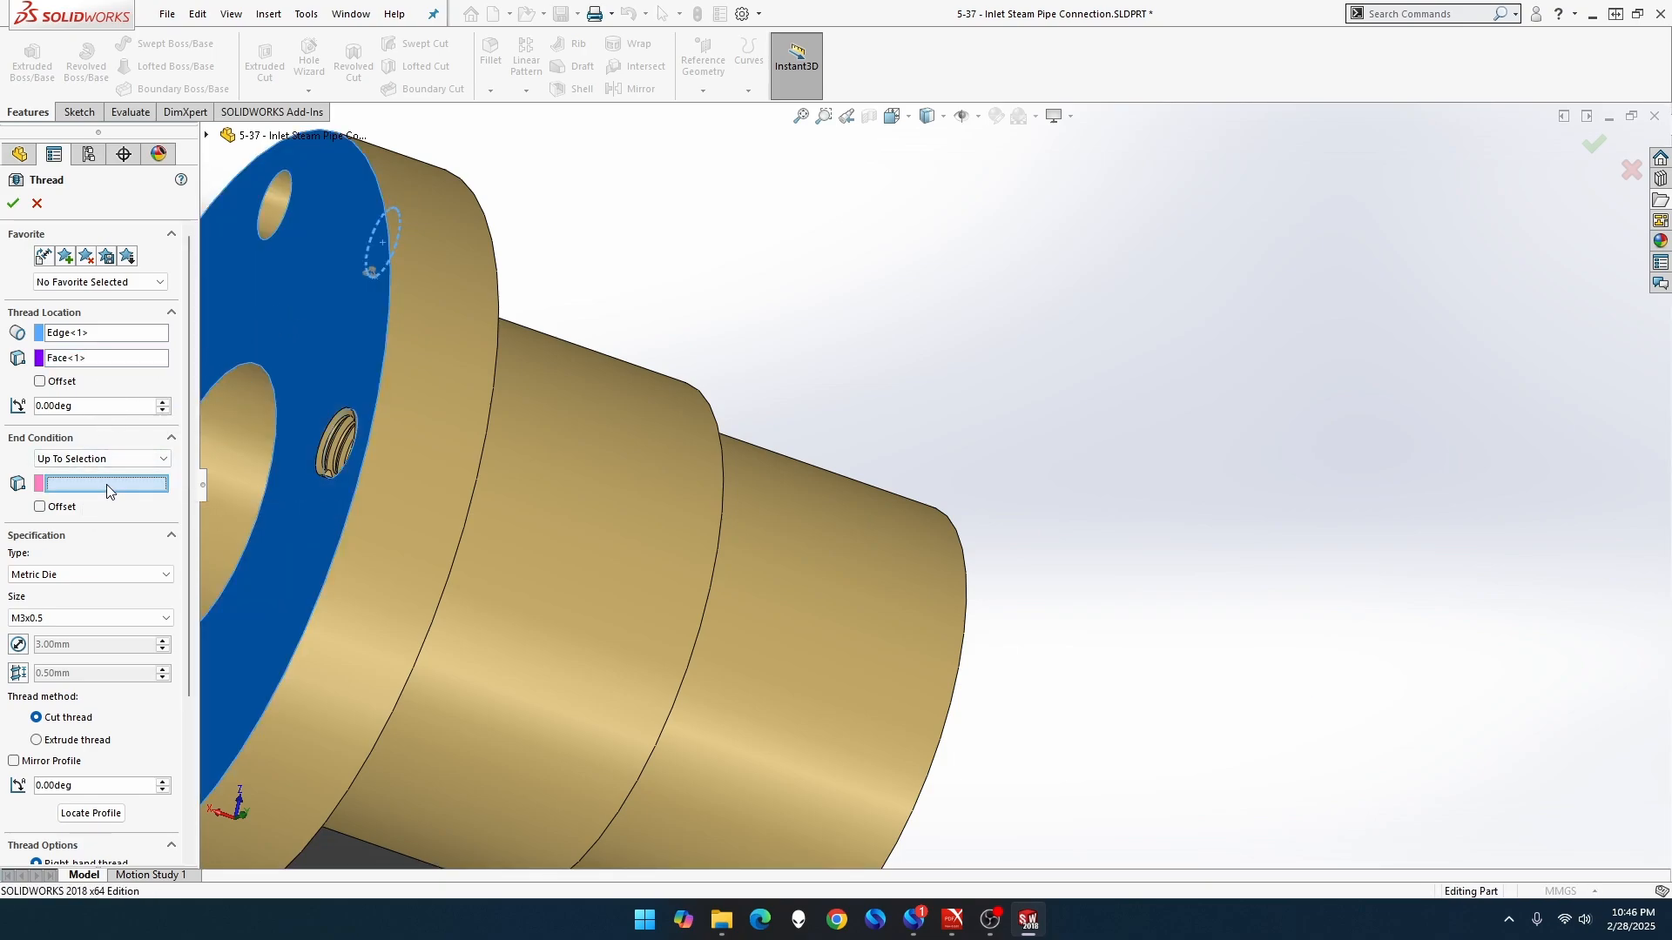
{"action": "left_click", "coordinate": [259, 233]}
{"action": "left_click", "coordinate": [13, 203]}
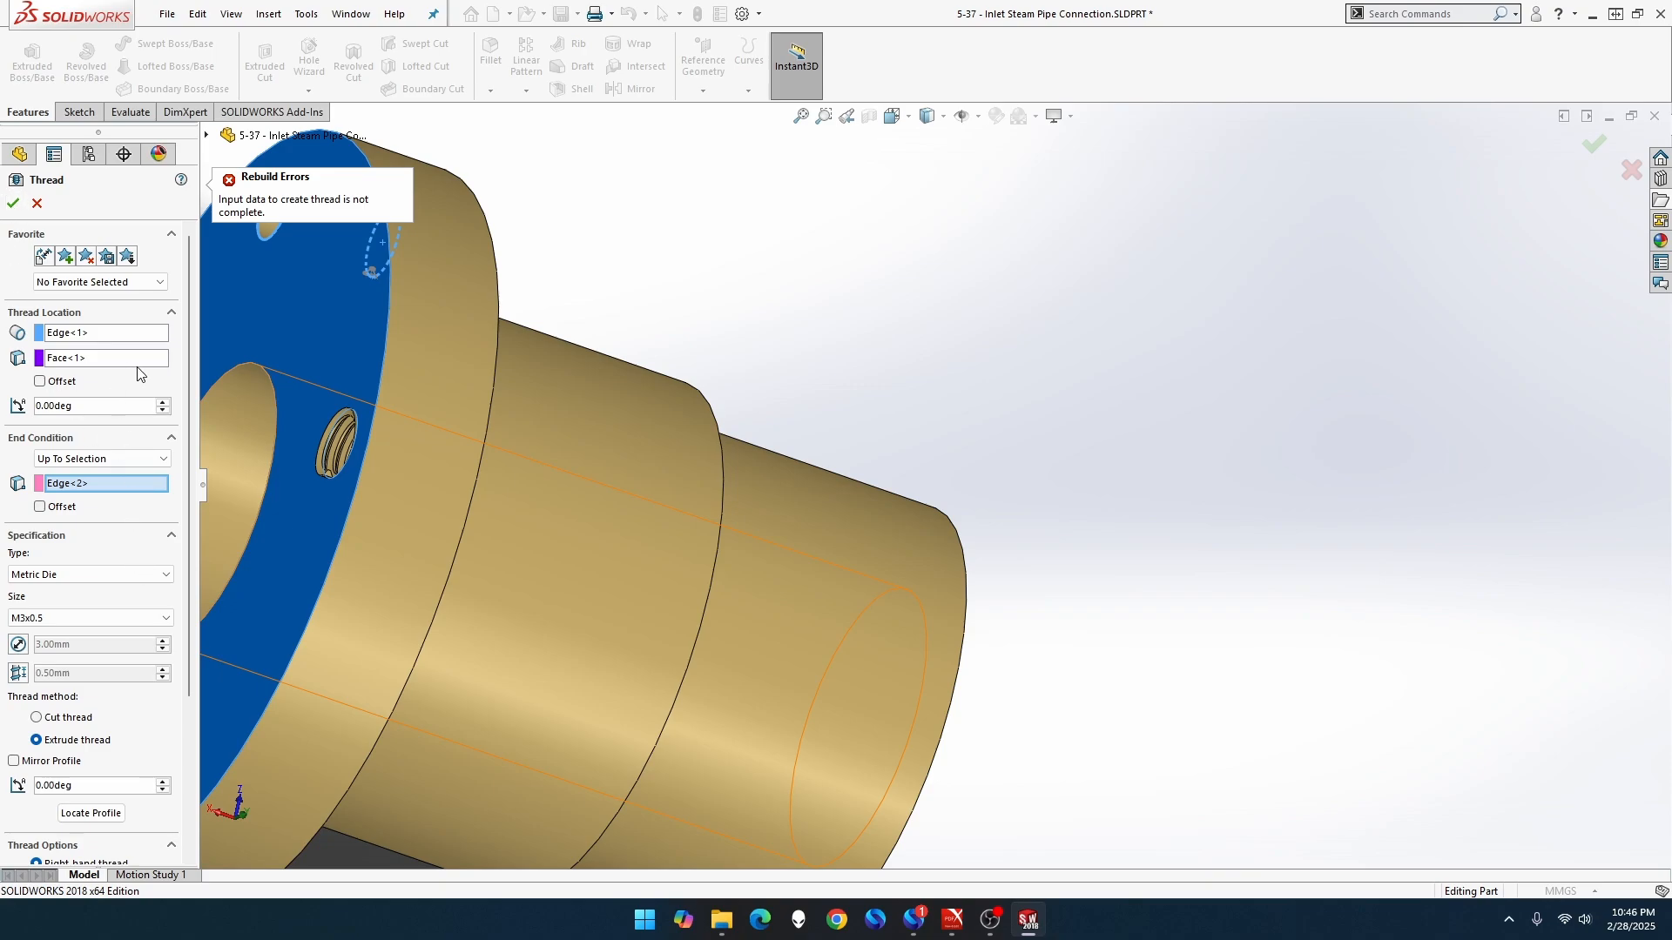
Clear the thread's start location and create the third flange hole's thread with the Extrude thread method
{"action": "left_click", "coordinate": [70, 721]}
{"action": "right_click", "coordinate": [78, 359]}
{"action": "left_click", "coordinate": [113, 367]}
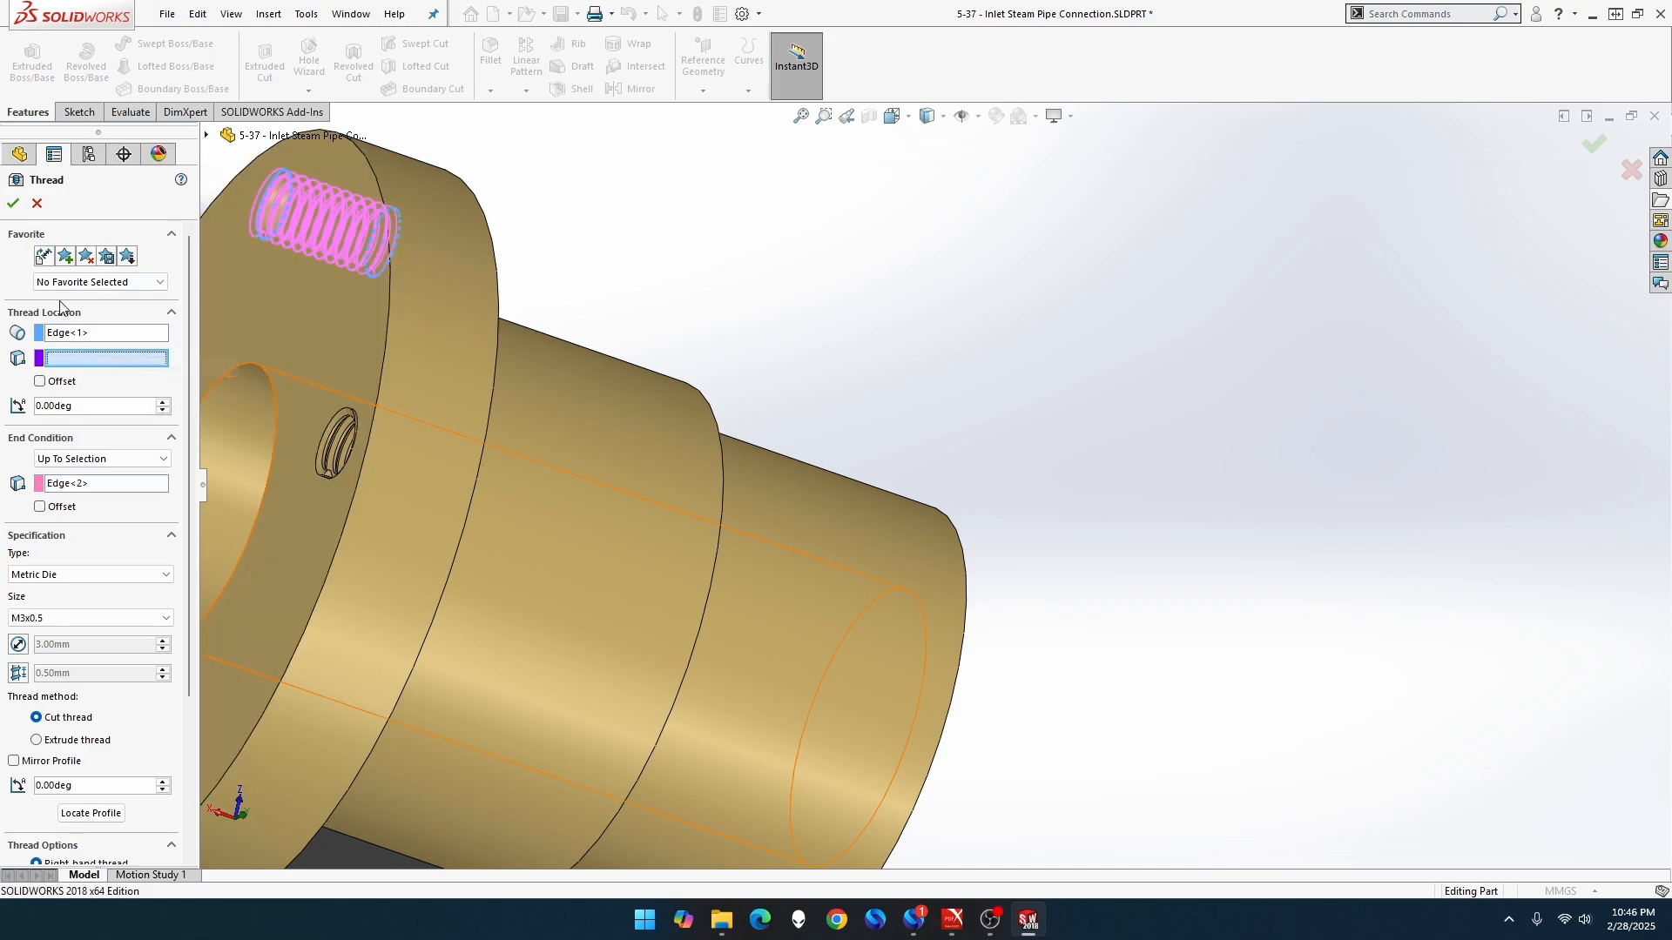
{"action": "left_click", "coordinate": [13, 206]}
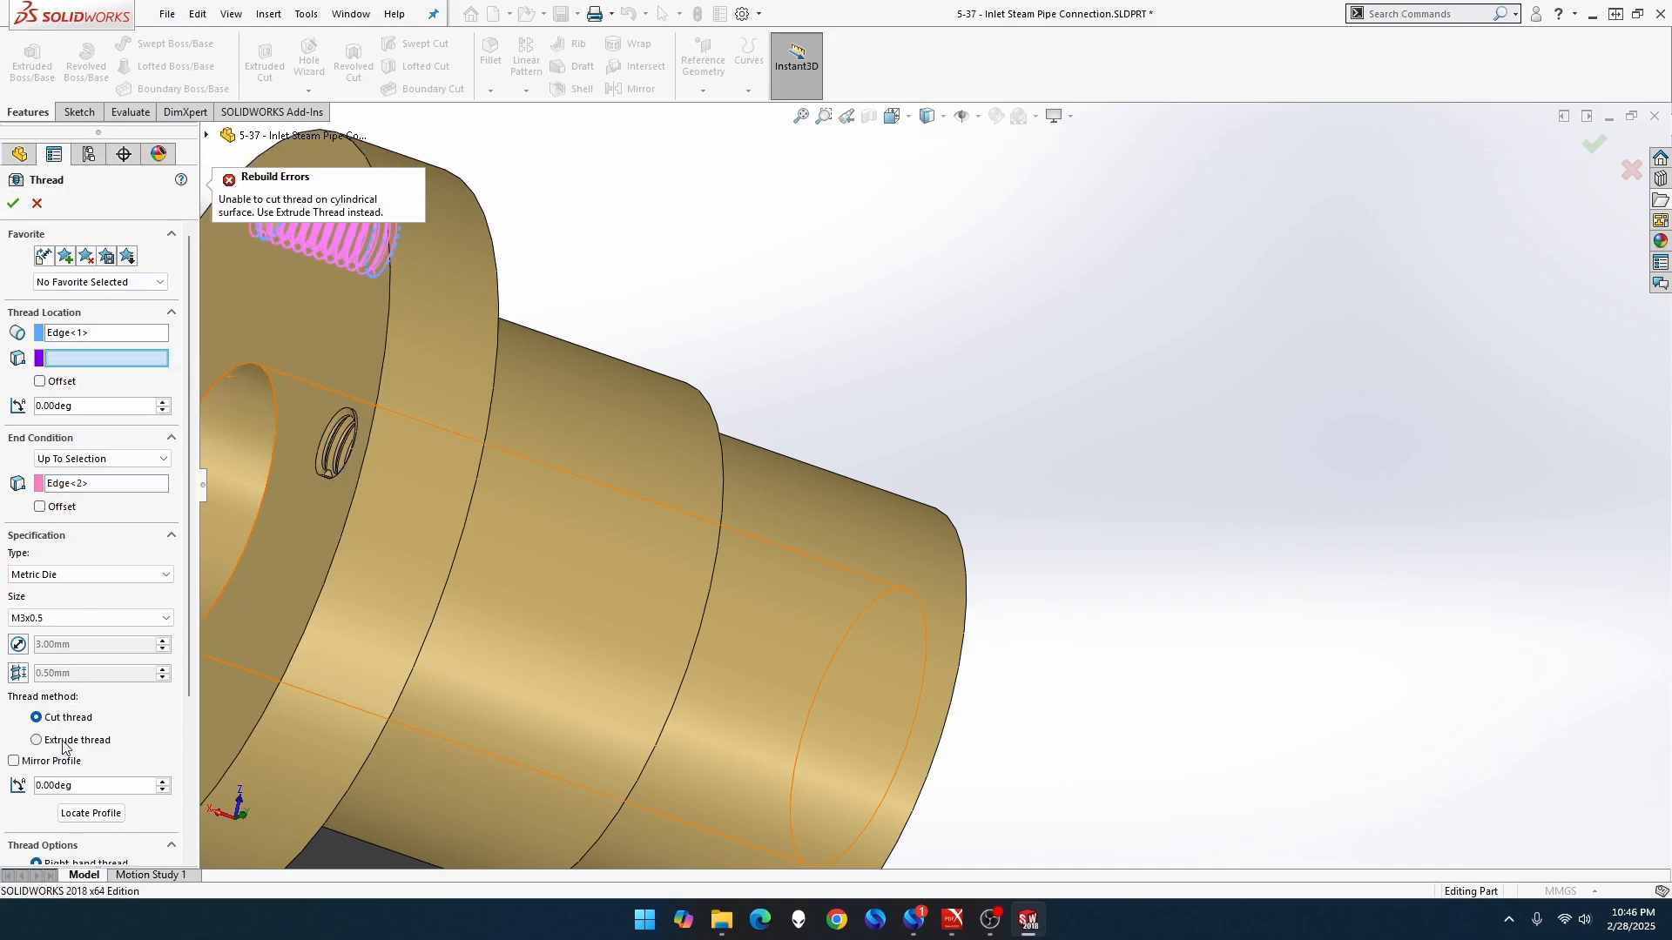
{"action": "left_click", "coordinate": [36, 740]}
{"action": "left_click", "coordinate": [12, 204]}
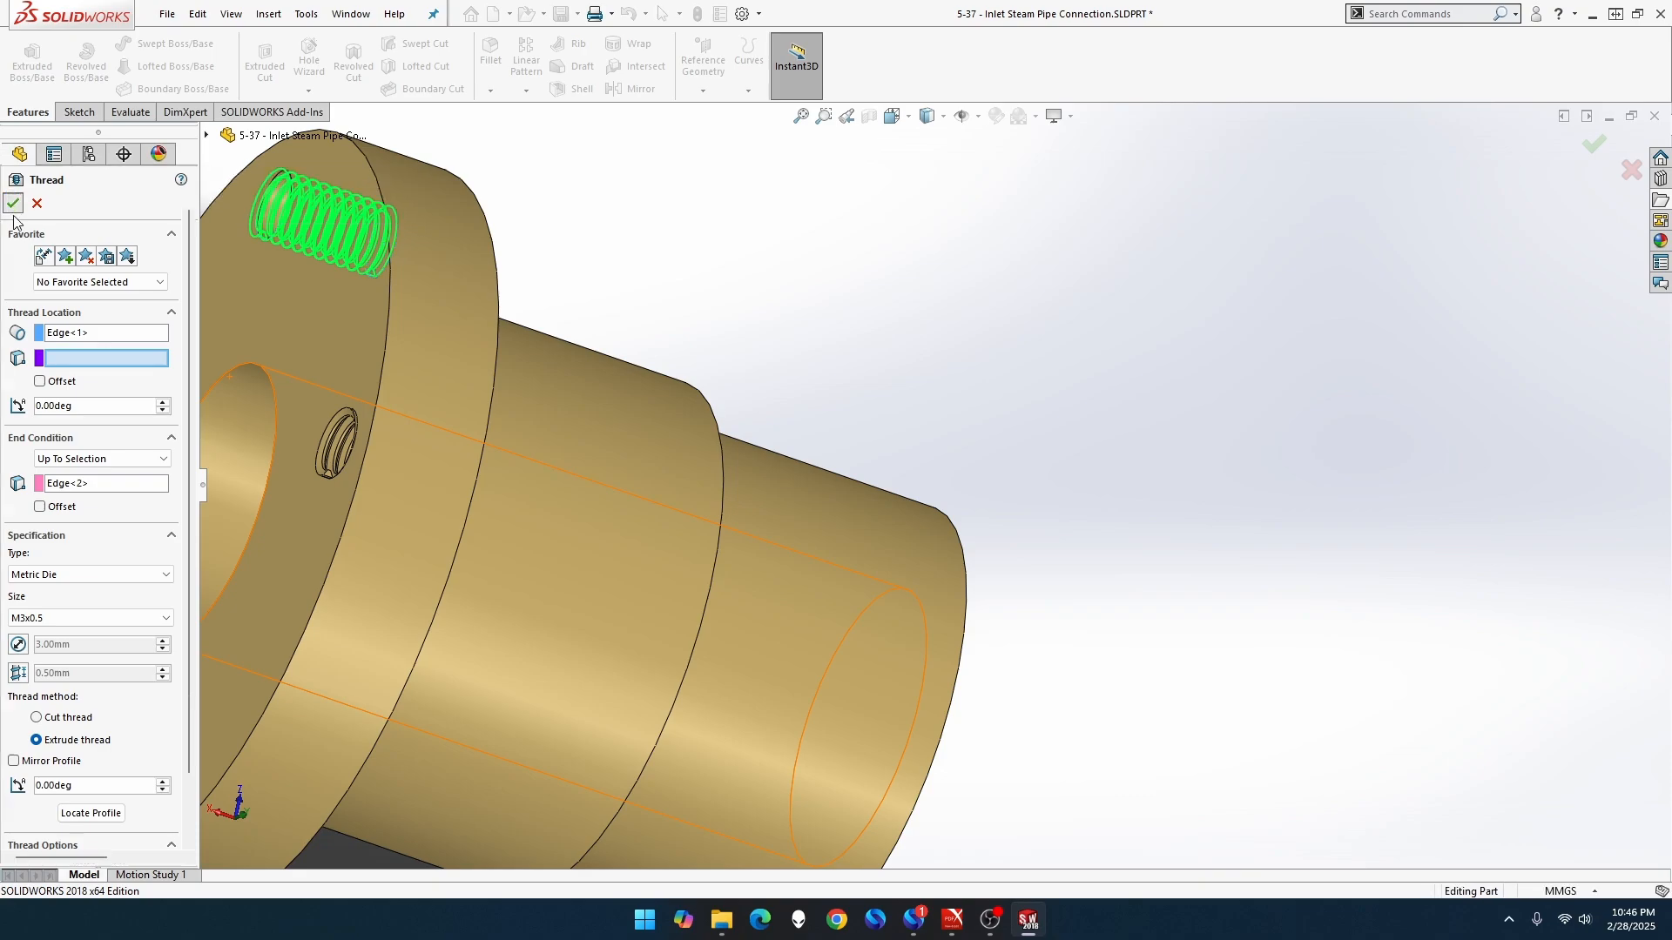
Begin an M3x0.5 thread on the hub-side edge of the last unthreaded flange hole
{"action": "key", "text": "f"}
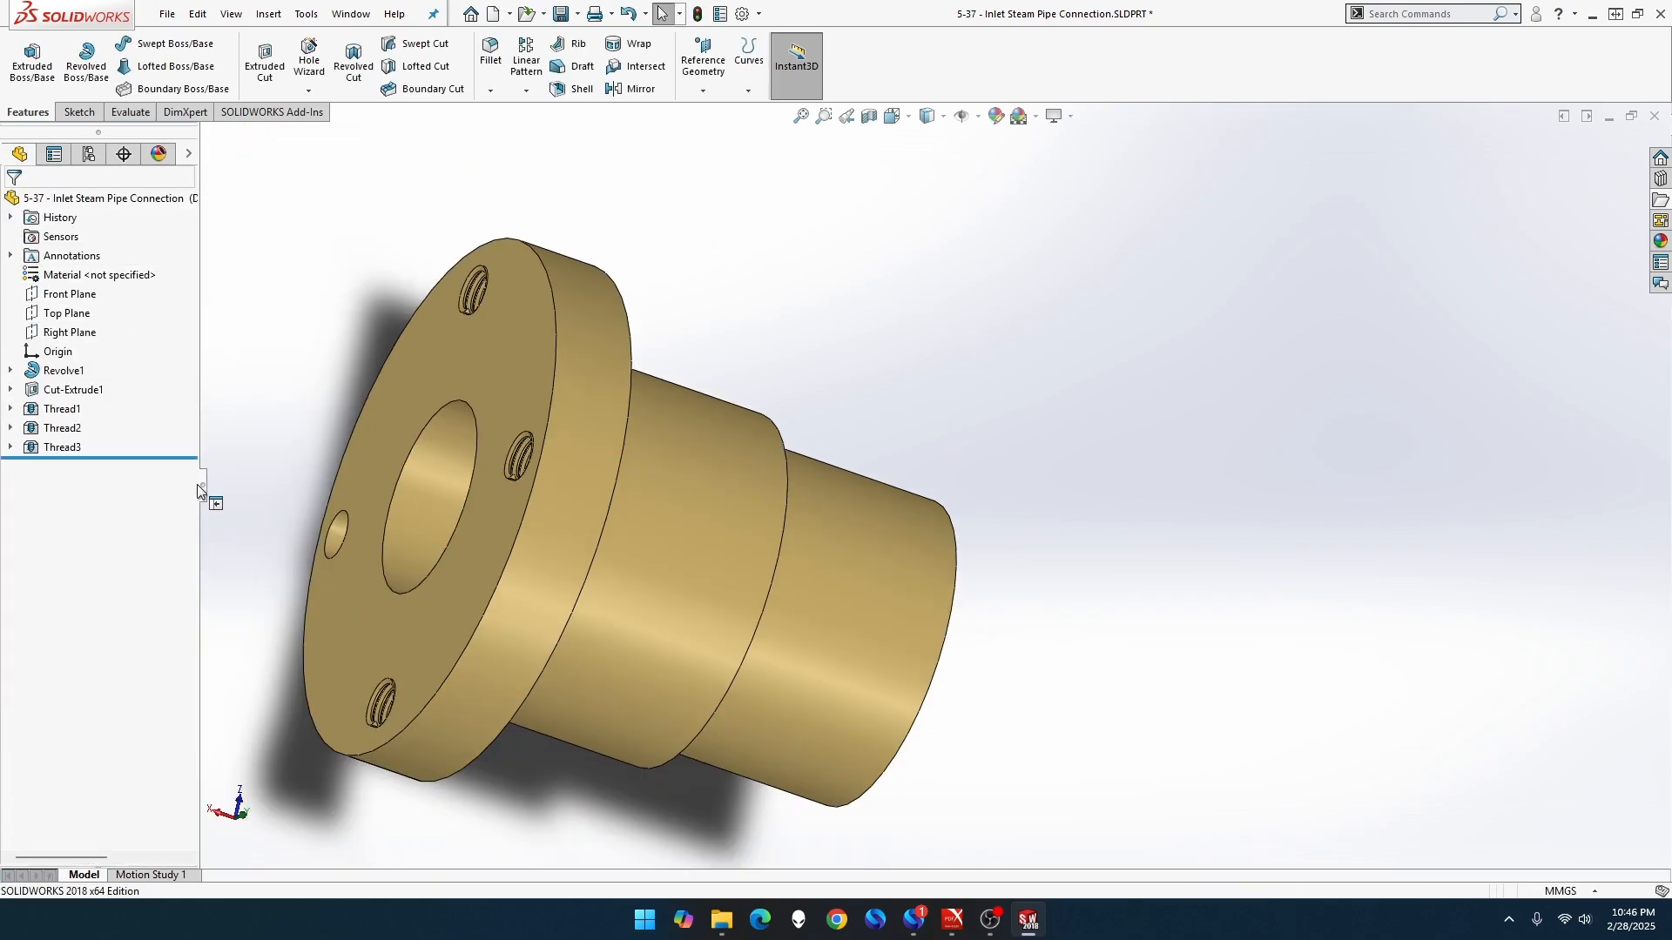
{"action": "middle_click_drag", "start_coordinate": [279, 566], "coordinate": [155, 608]}
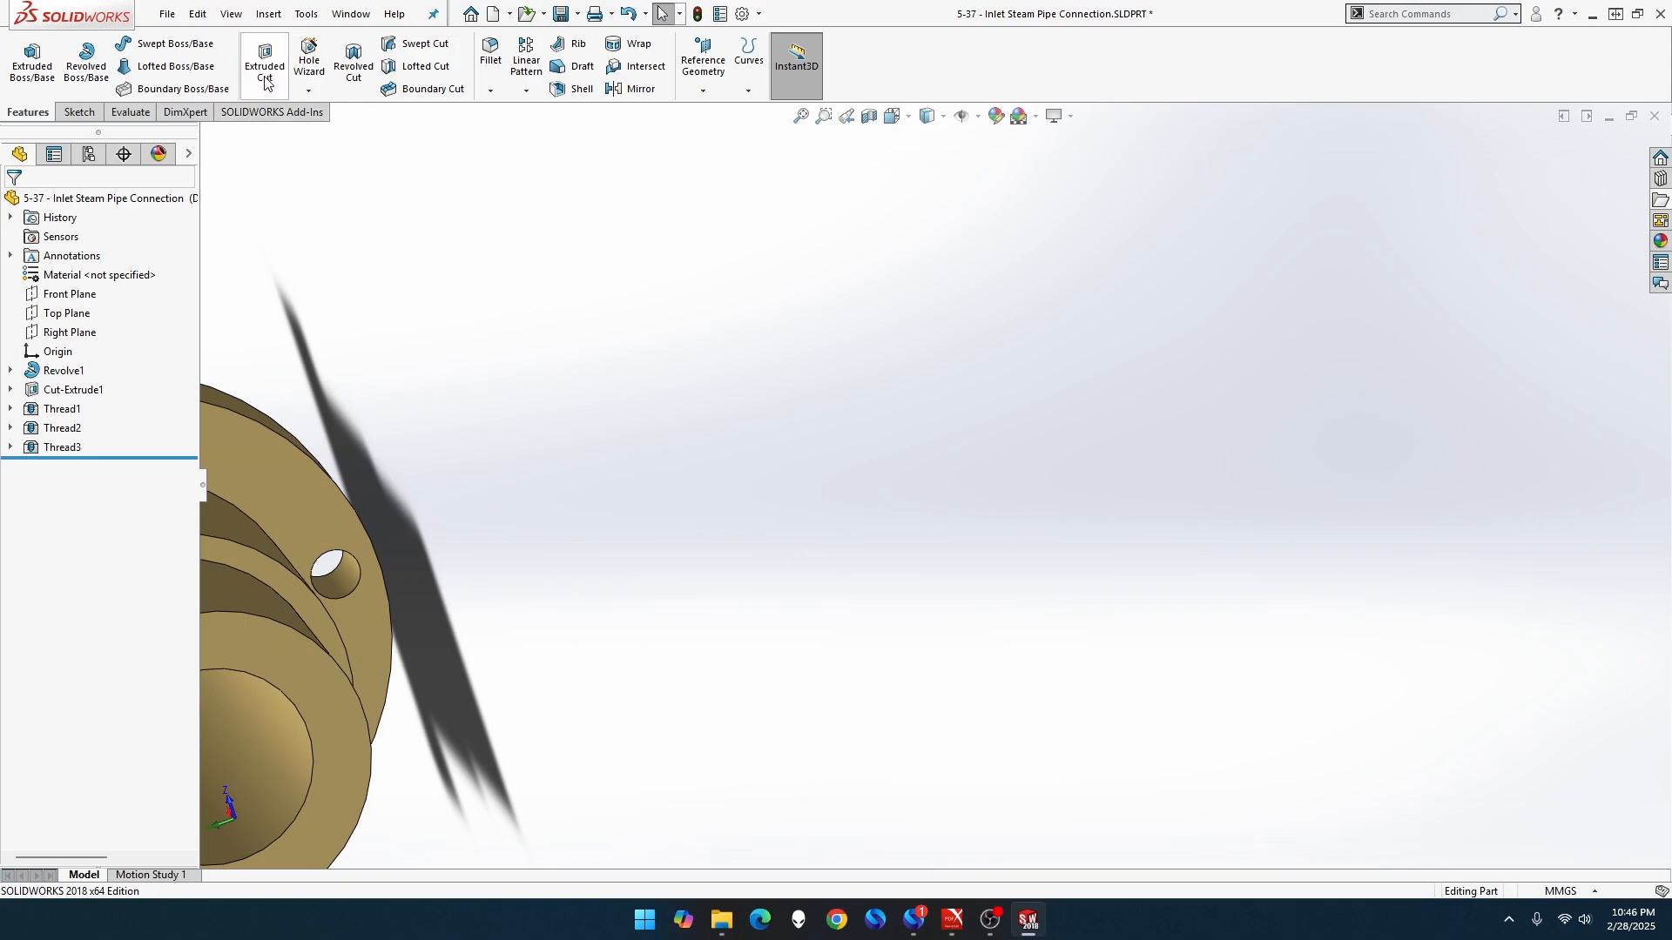
{"action": "left_click", "coordinate": [309, 91]}
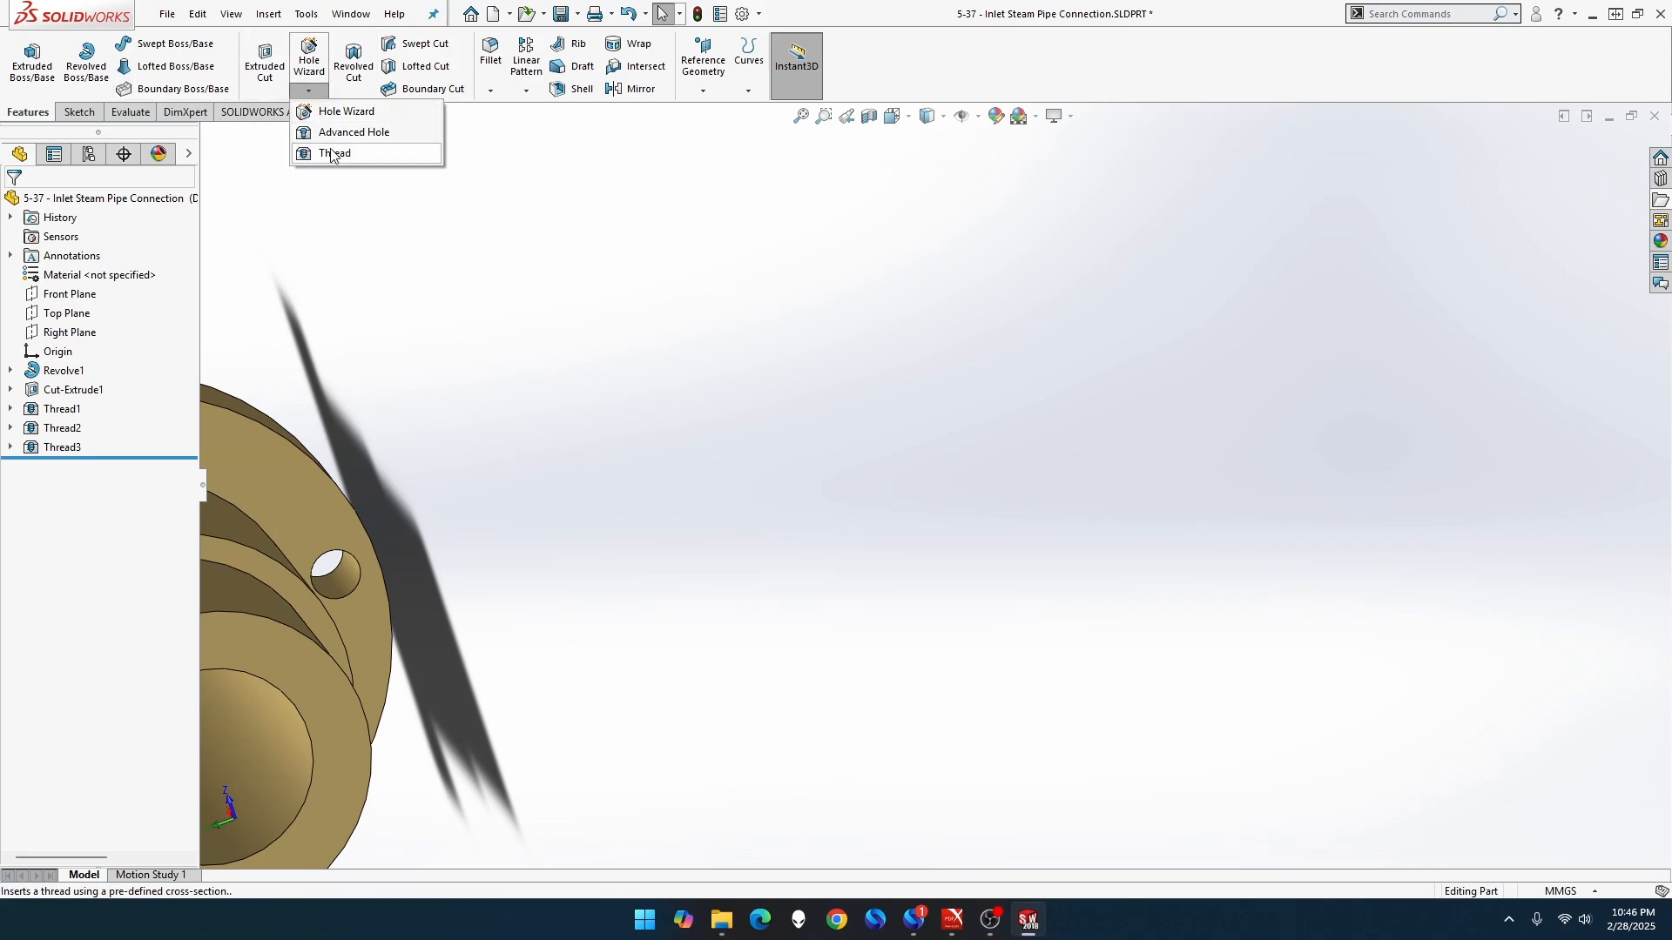
{"action": "left_click", "coordinate": [336, 154]}
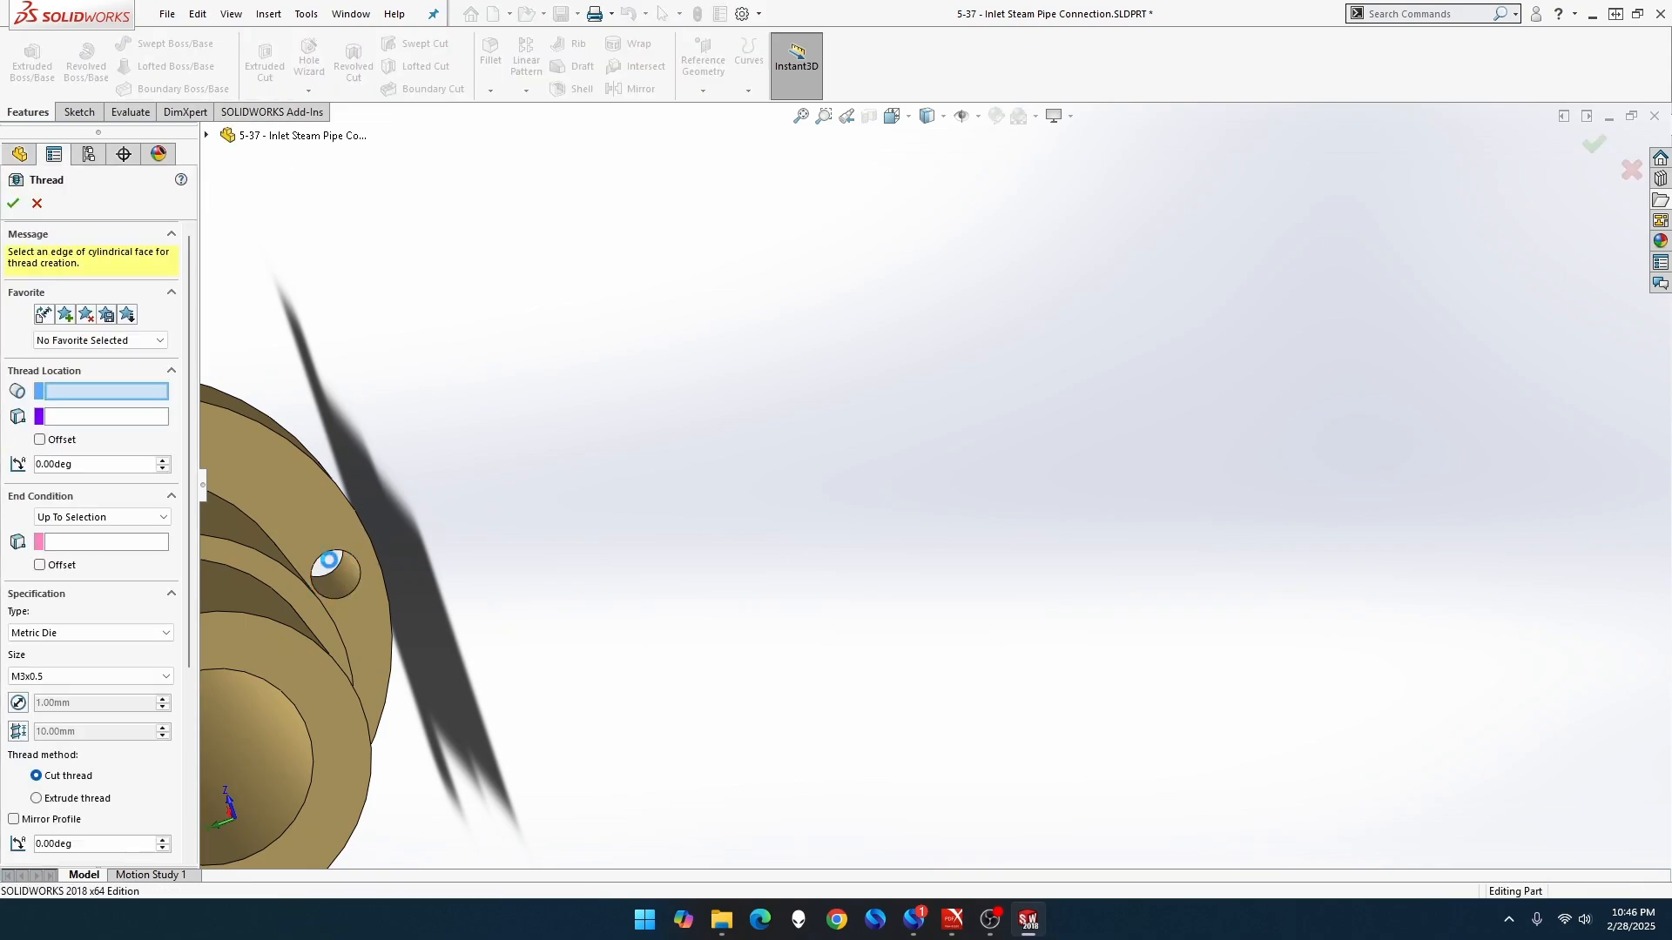
{"action": "left_click", "coordinate": [353, 555]}
{"action": "middle_click_drag", "start_coordinate": [380, 574], "coordinate": [476, 583]}
{"action": "scroll", "coordinate": [475, 583], "scroll_direction": "up", "scroll_amount": 3}
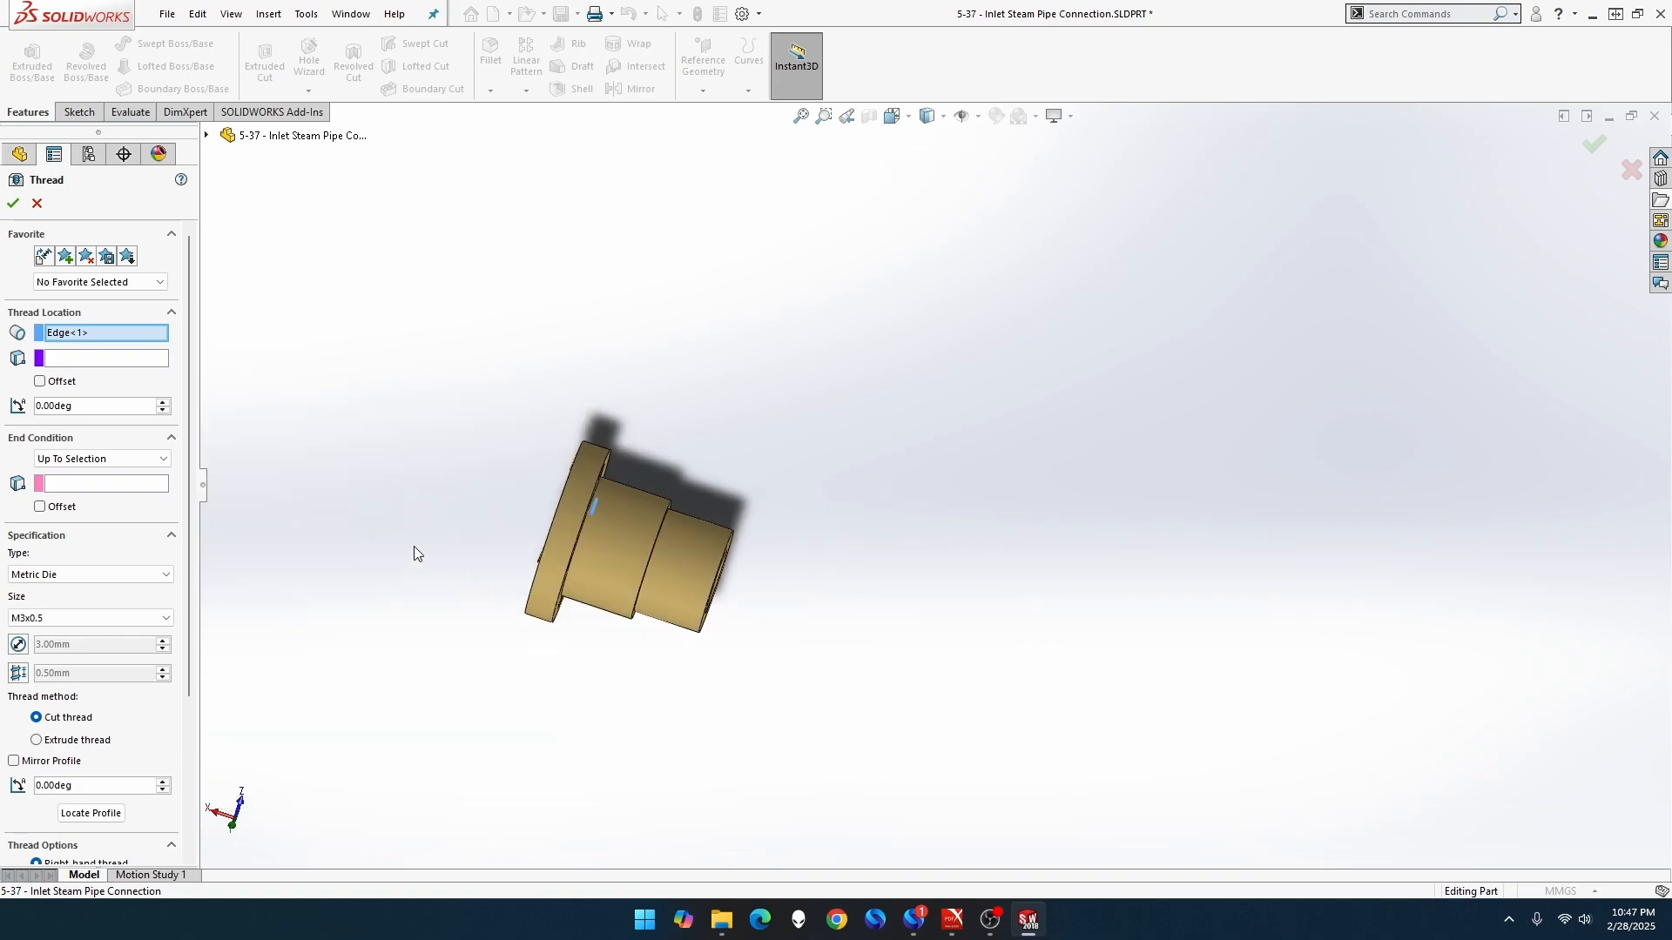
{"action": "scroll", "coordinate": [414, 550], "scroll_direction": "down", "scroll_amount": 3}
{"action": "middle_click_drag", "start_coordinate": [686, 450], "coordinate": [801, 499]}
{"action": "scroll", "coordinate": [768, 422], "scroll_direction": "down", "scroll_amount": 3}
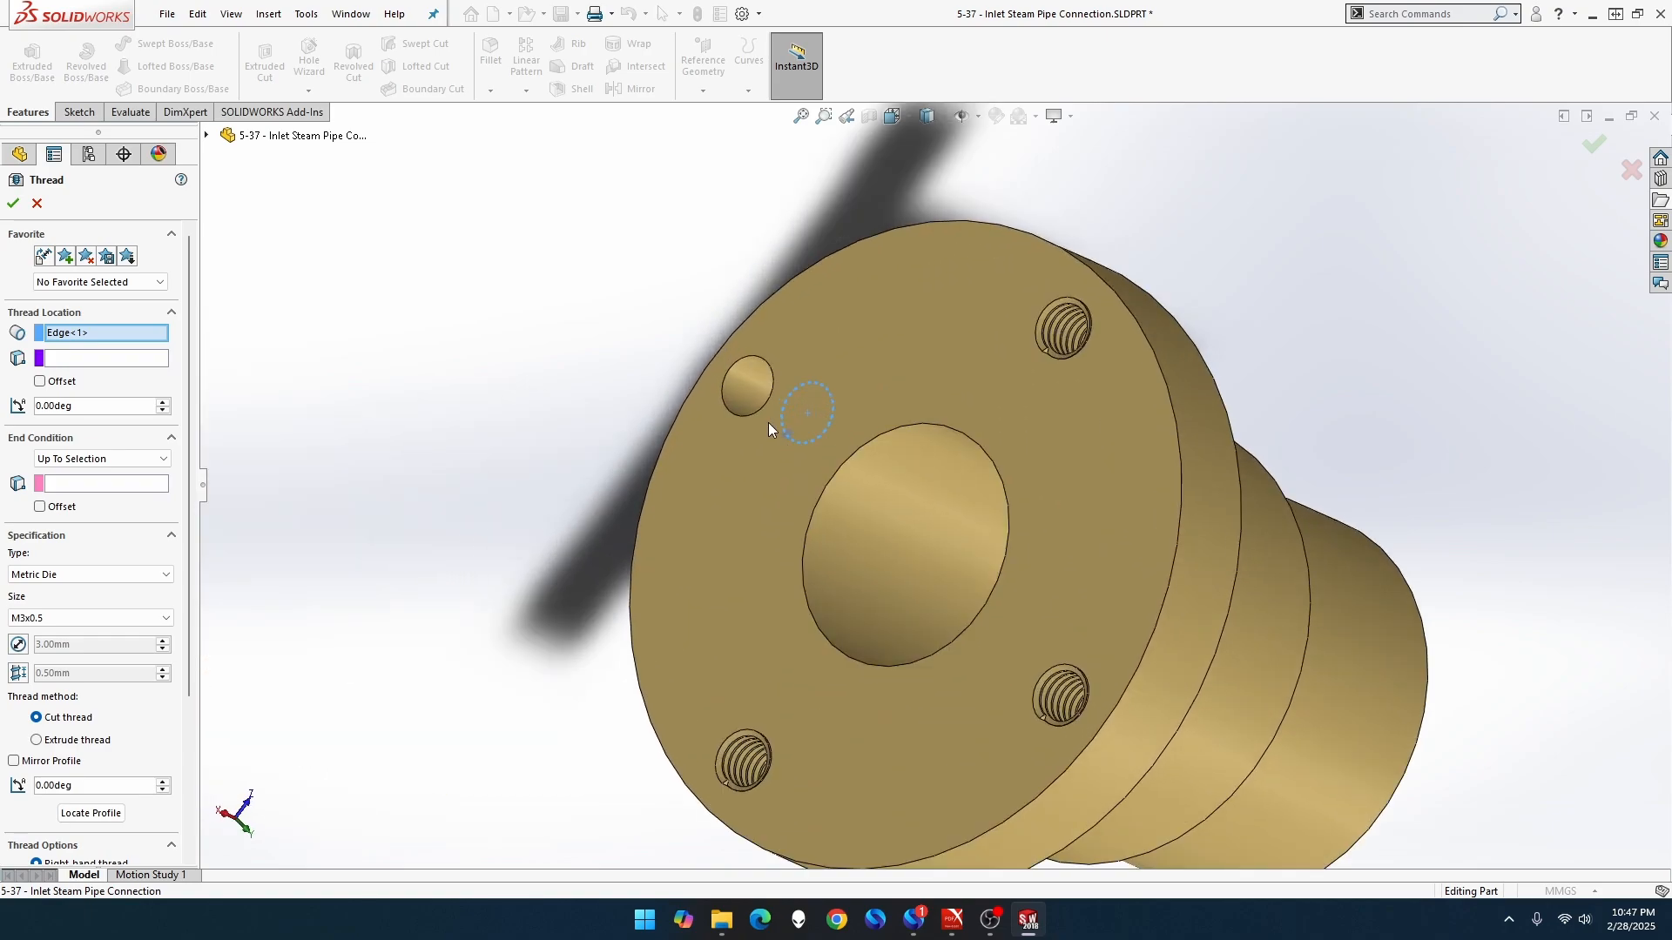
End the fourth thread at the hole's edge on the flat end face and create it with the Extrude thread method
{"action": "left_click", "coordinate": [135, 484]}
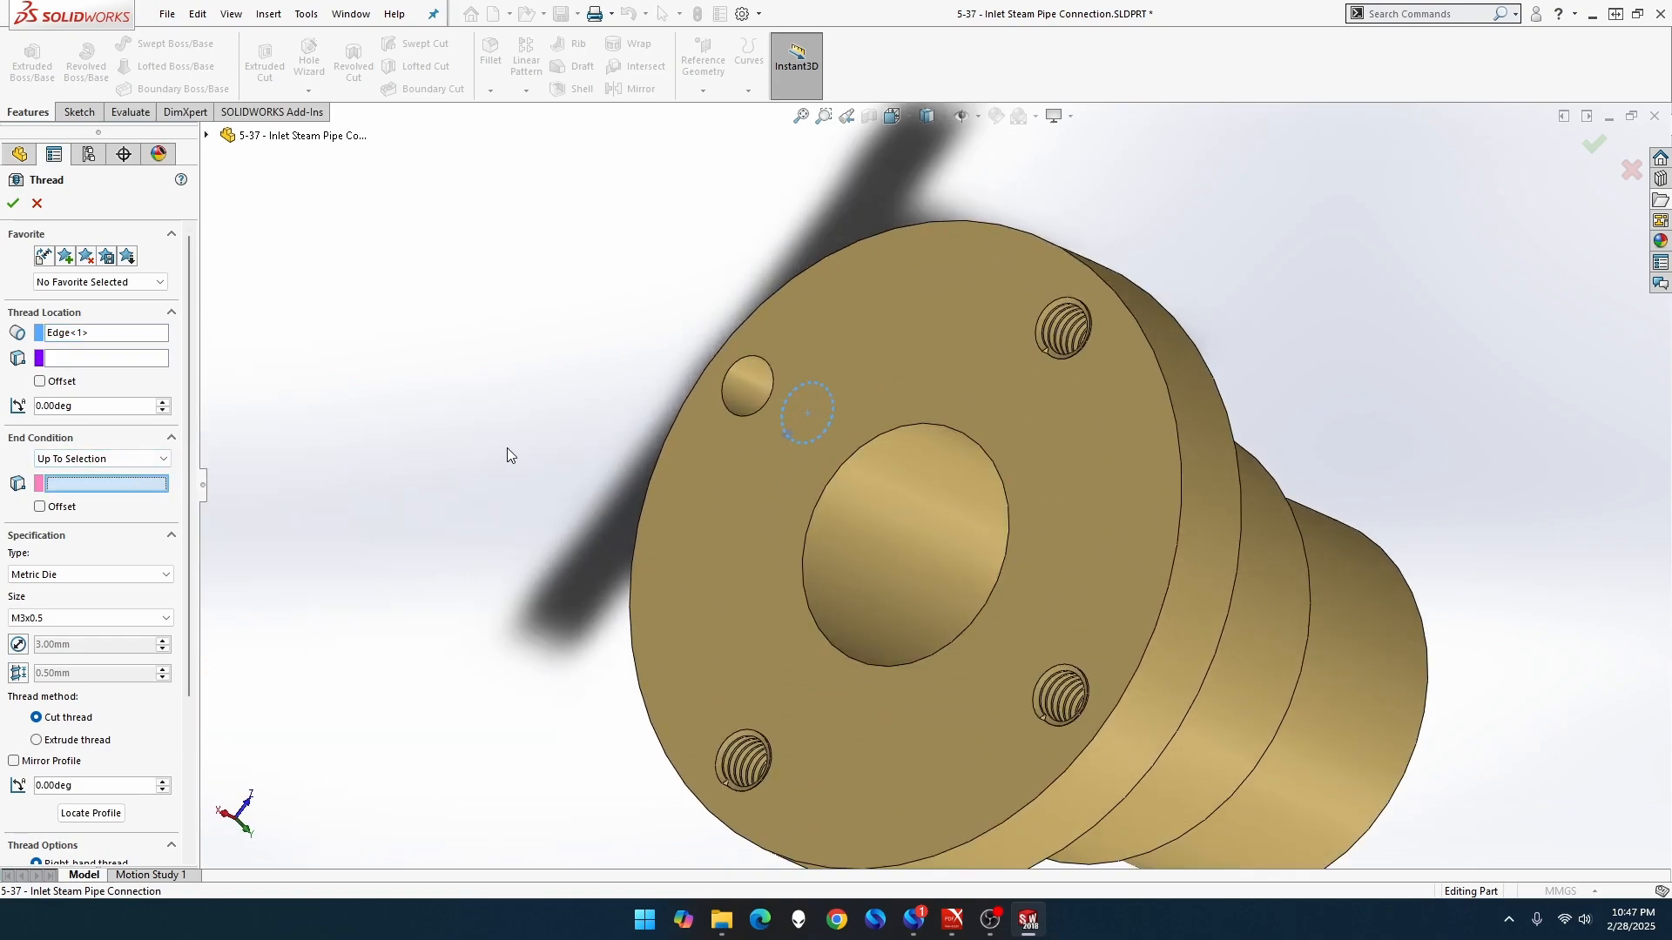
{"action": "left_click", "coordinate": [731, 411]}
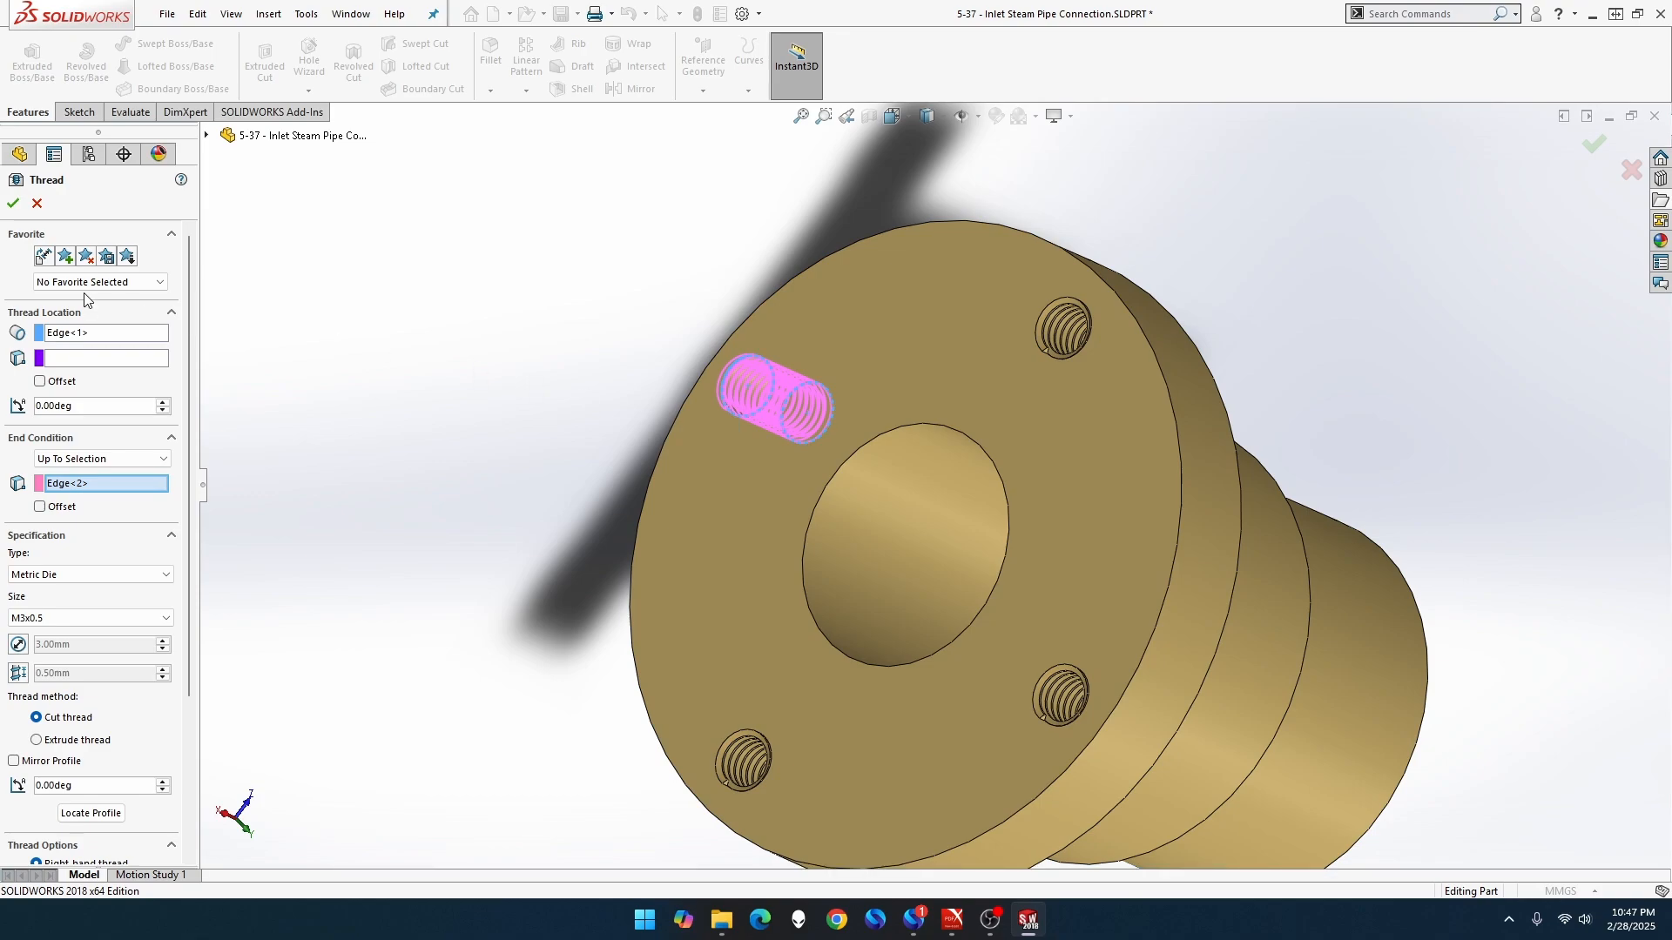
{"action": "left_click", "coordinate": [14, 204]}
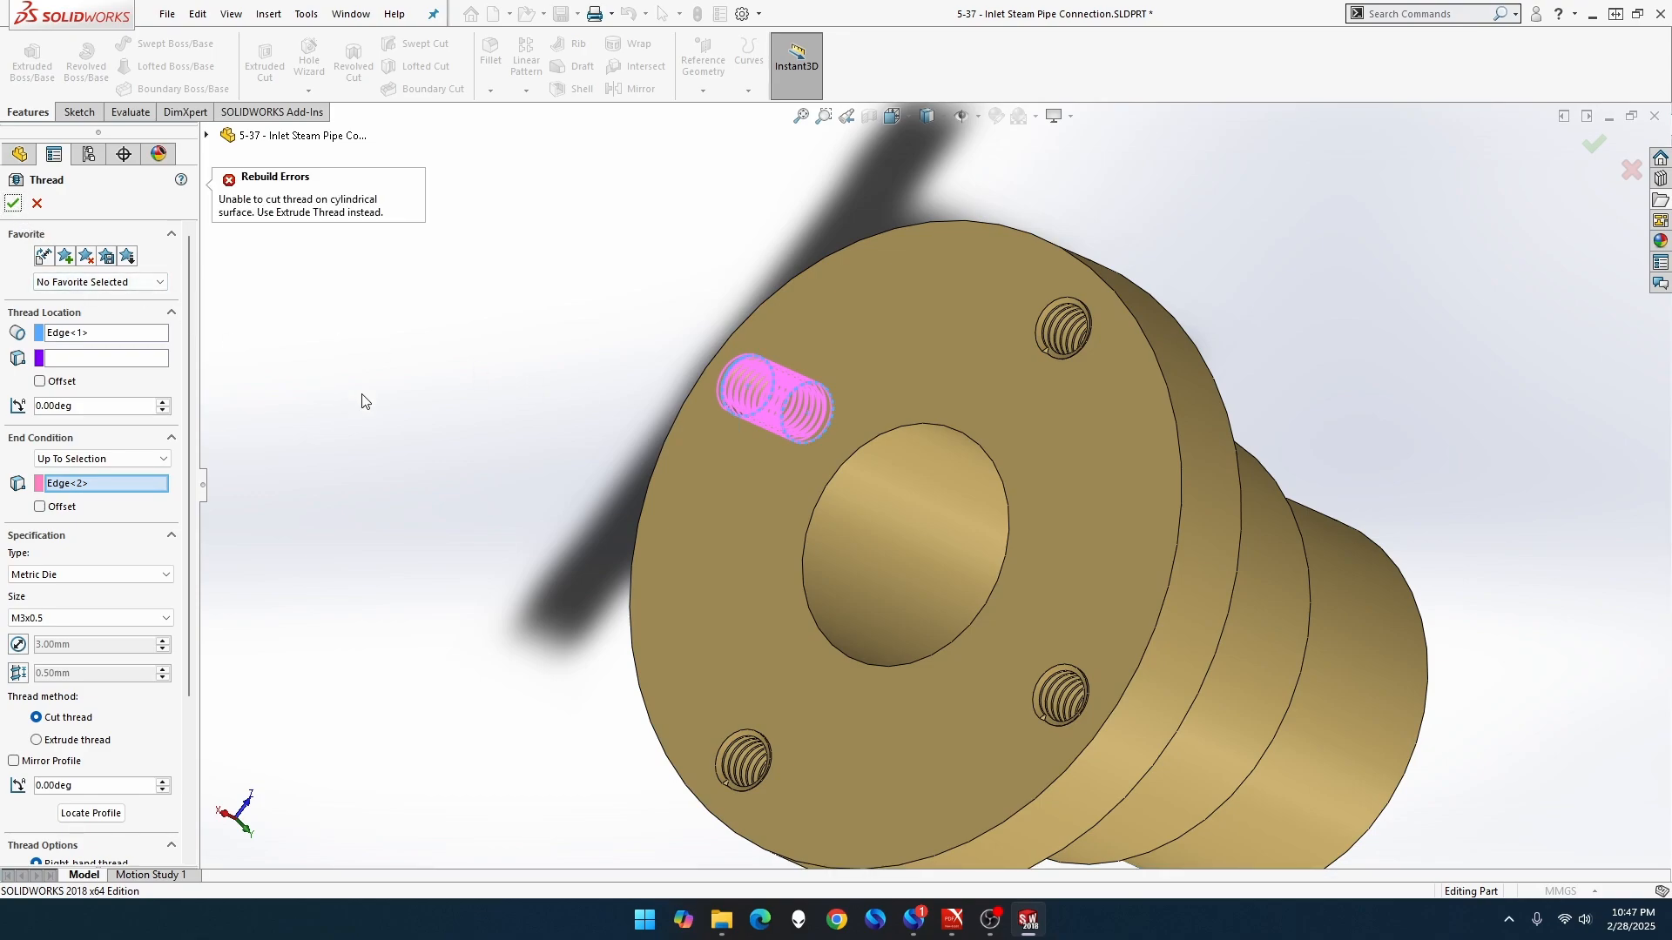
{"action": "left_click", "coordinate": [83, 742]}
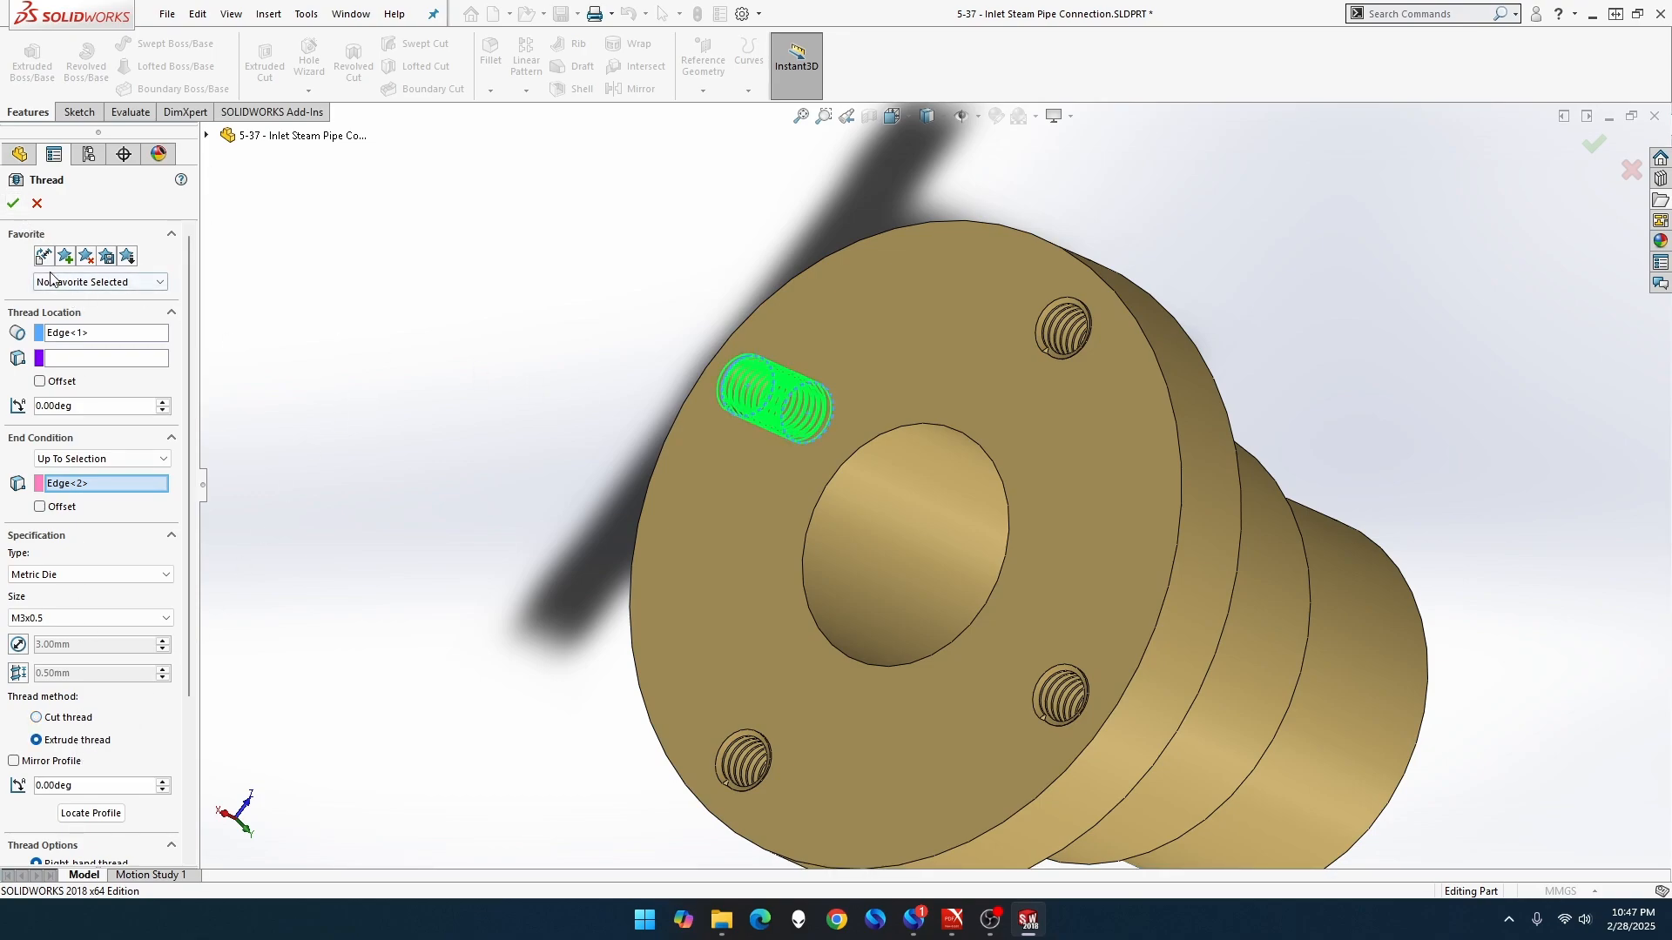
{"action": "left_click", "coordinate": [14, 203]}
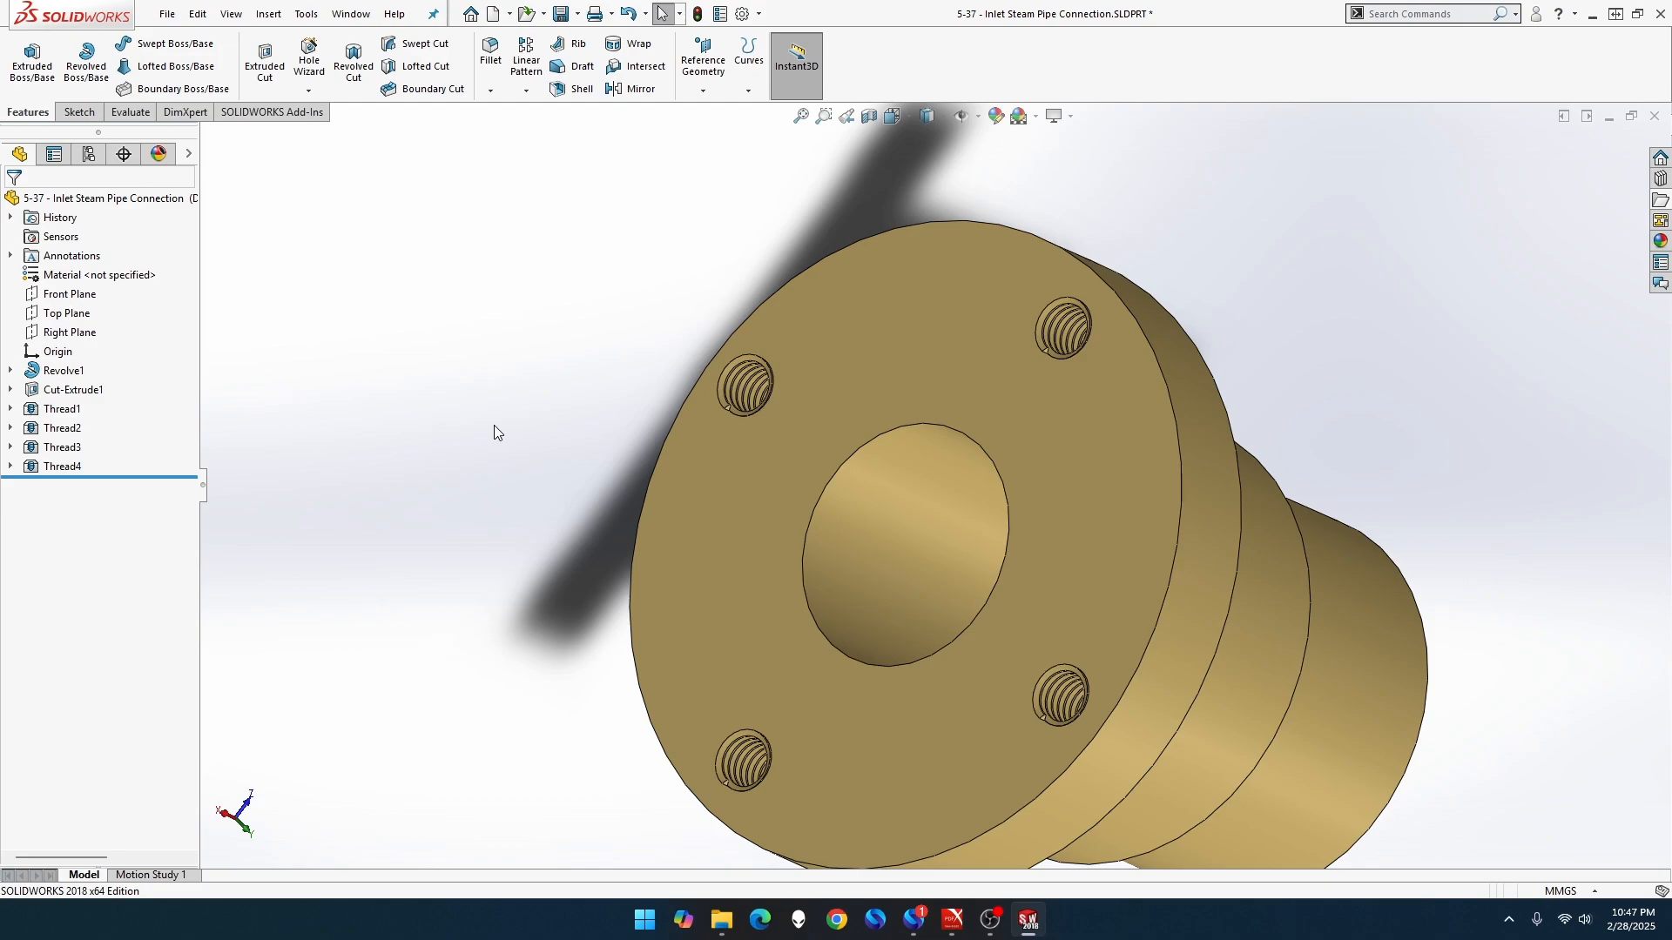
{"action": "right_click", "coordinate": [807, 419]}
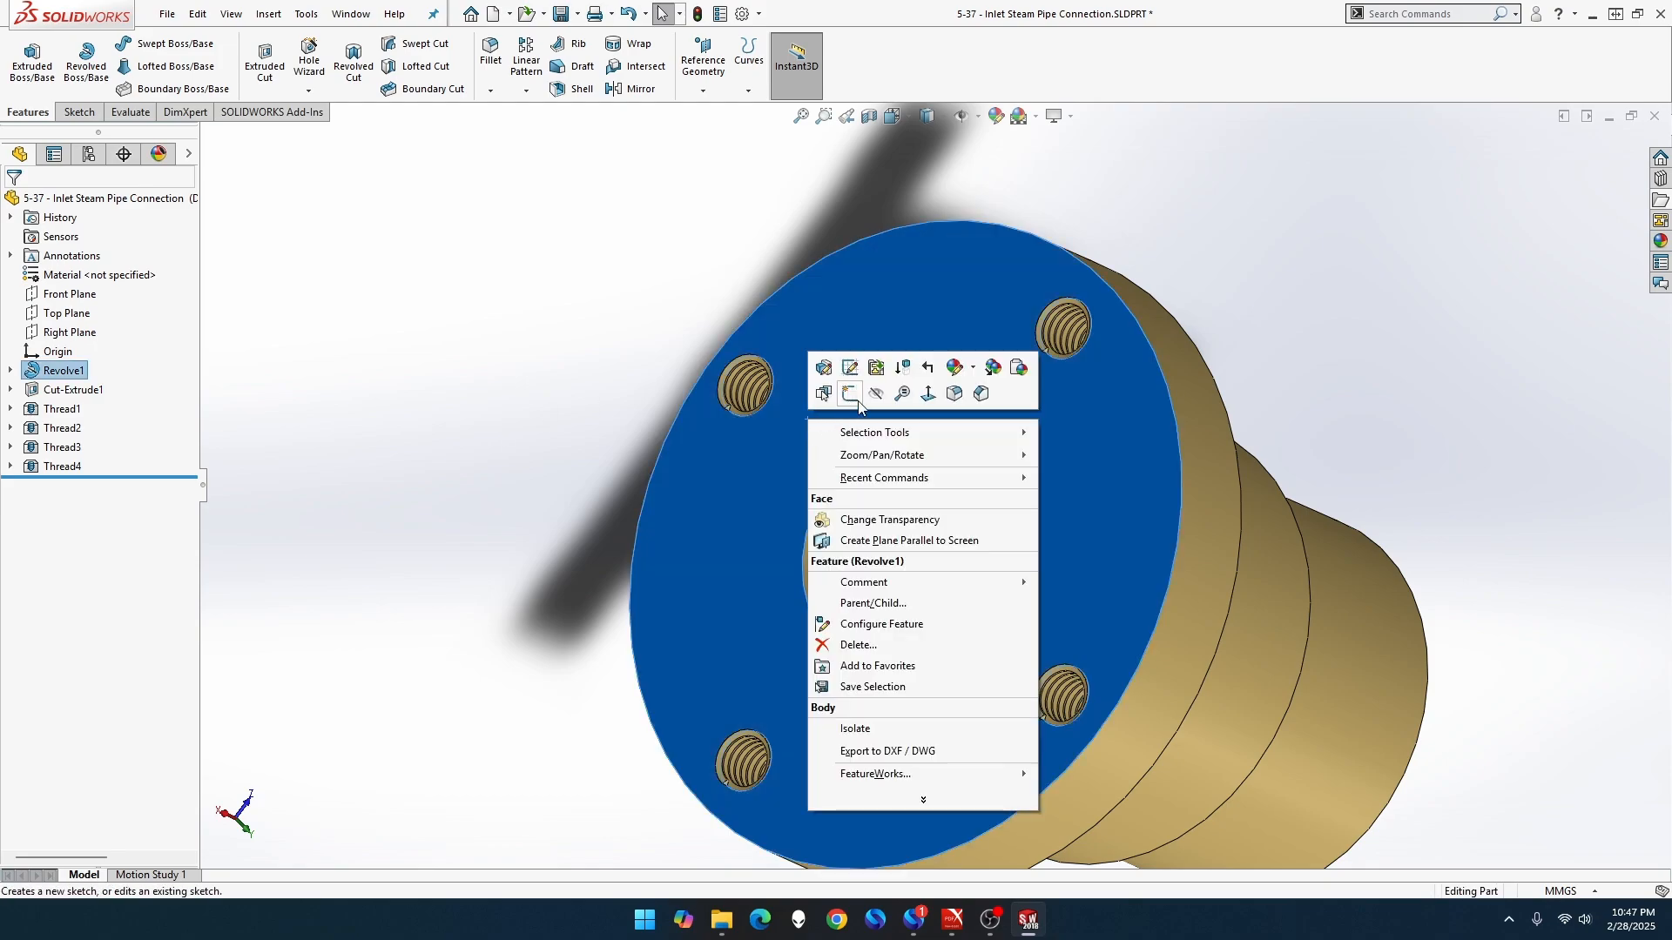
{"action": "left_click", "coordinate": [849, 394]}
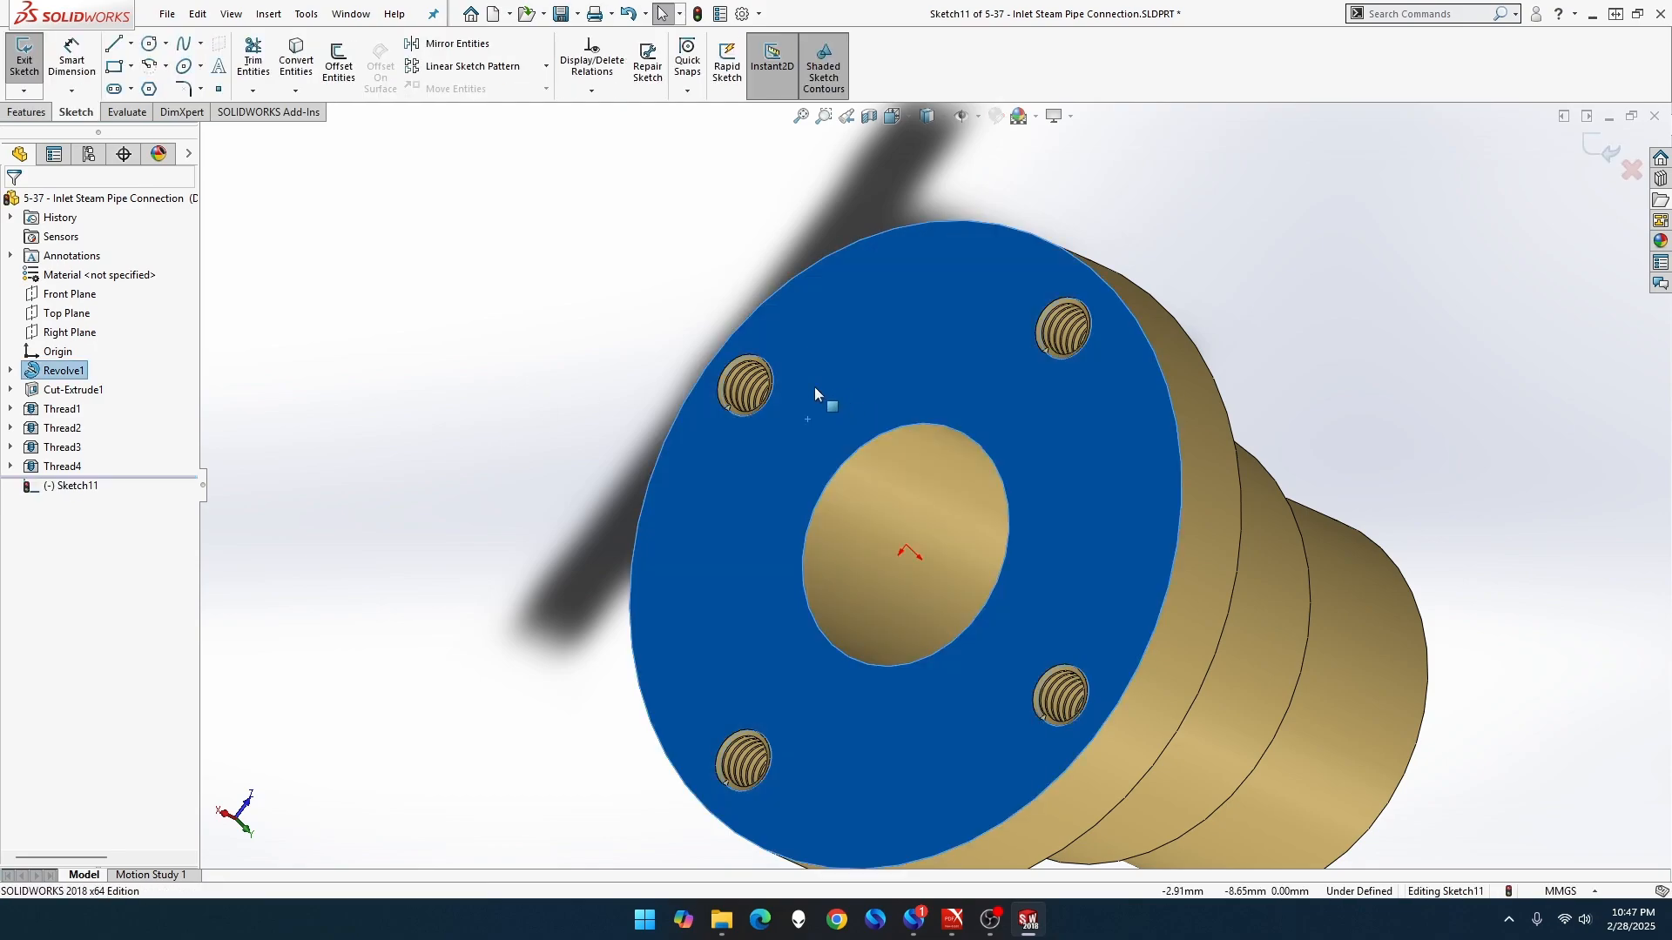
{"action": "left_click", "coordinate": [24, 61]}
Sketch a corner rectangle about 39 mm wide and 34 mm high on the flange's flat end face, enclosing the whole flange outline
{"action": "left_click", "coordinate": [819, 432]}
{"action": "right_click", "coordinate": [819, 432]}
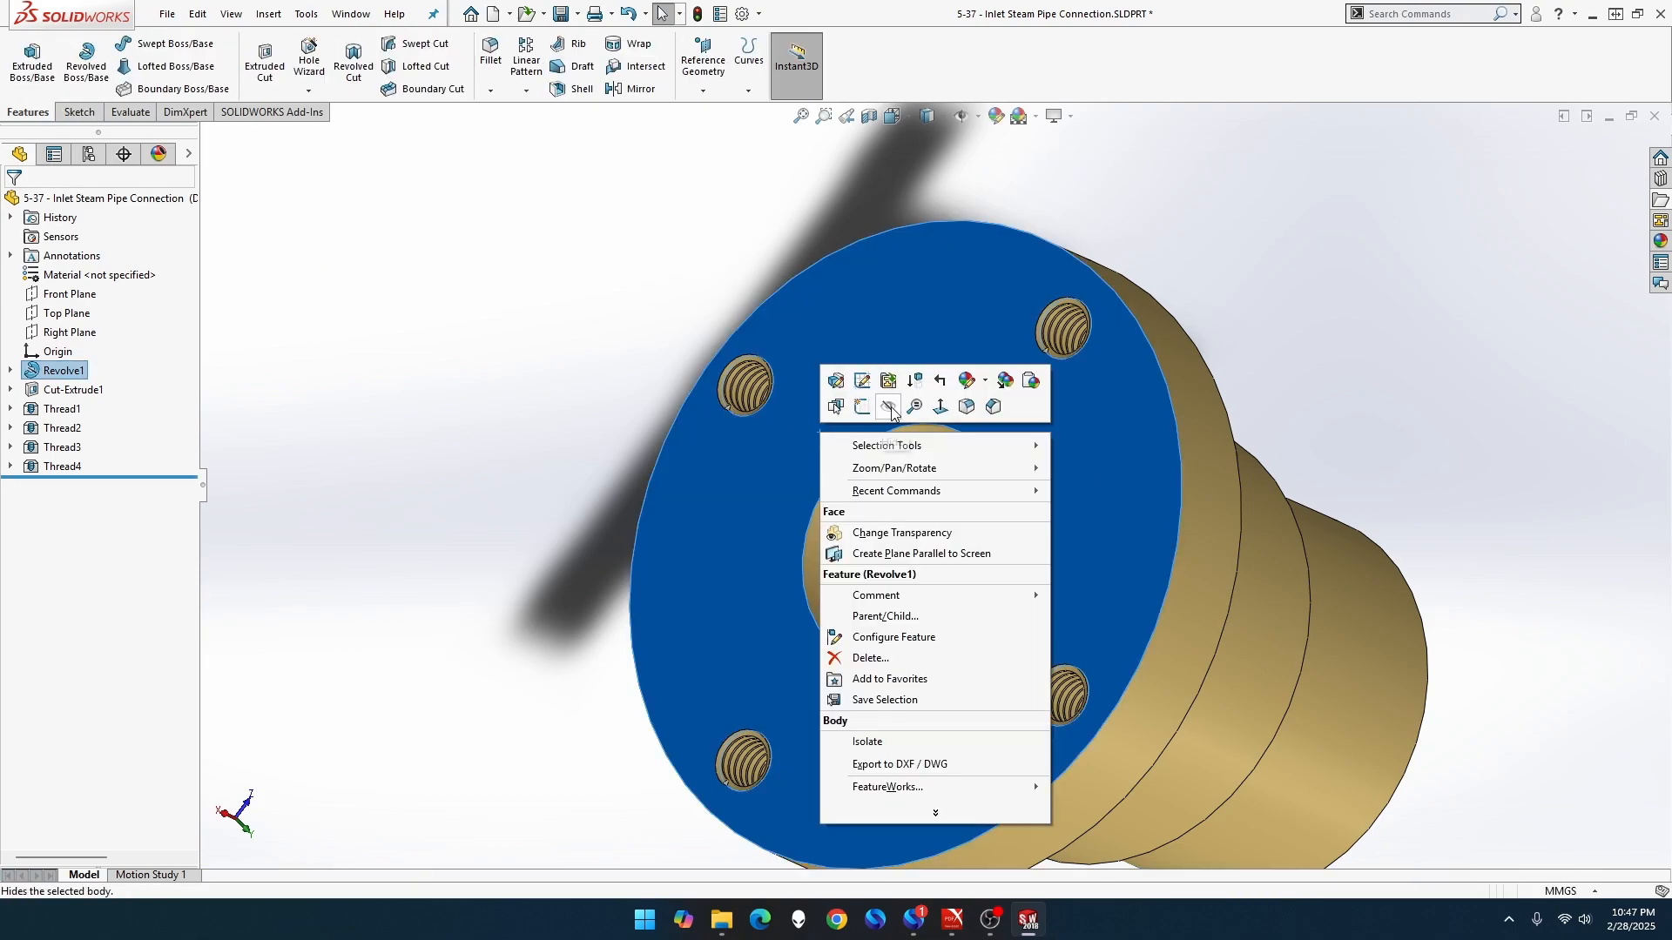
{"action": "left_click", "coordinate": [939, 410]}
{"action": "right_click", "coordinate": [920, 351]}
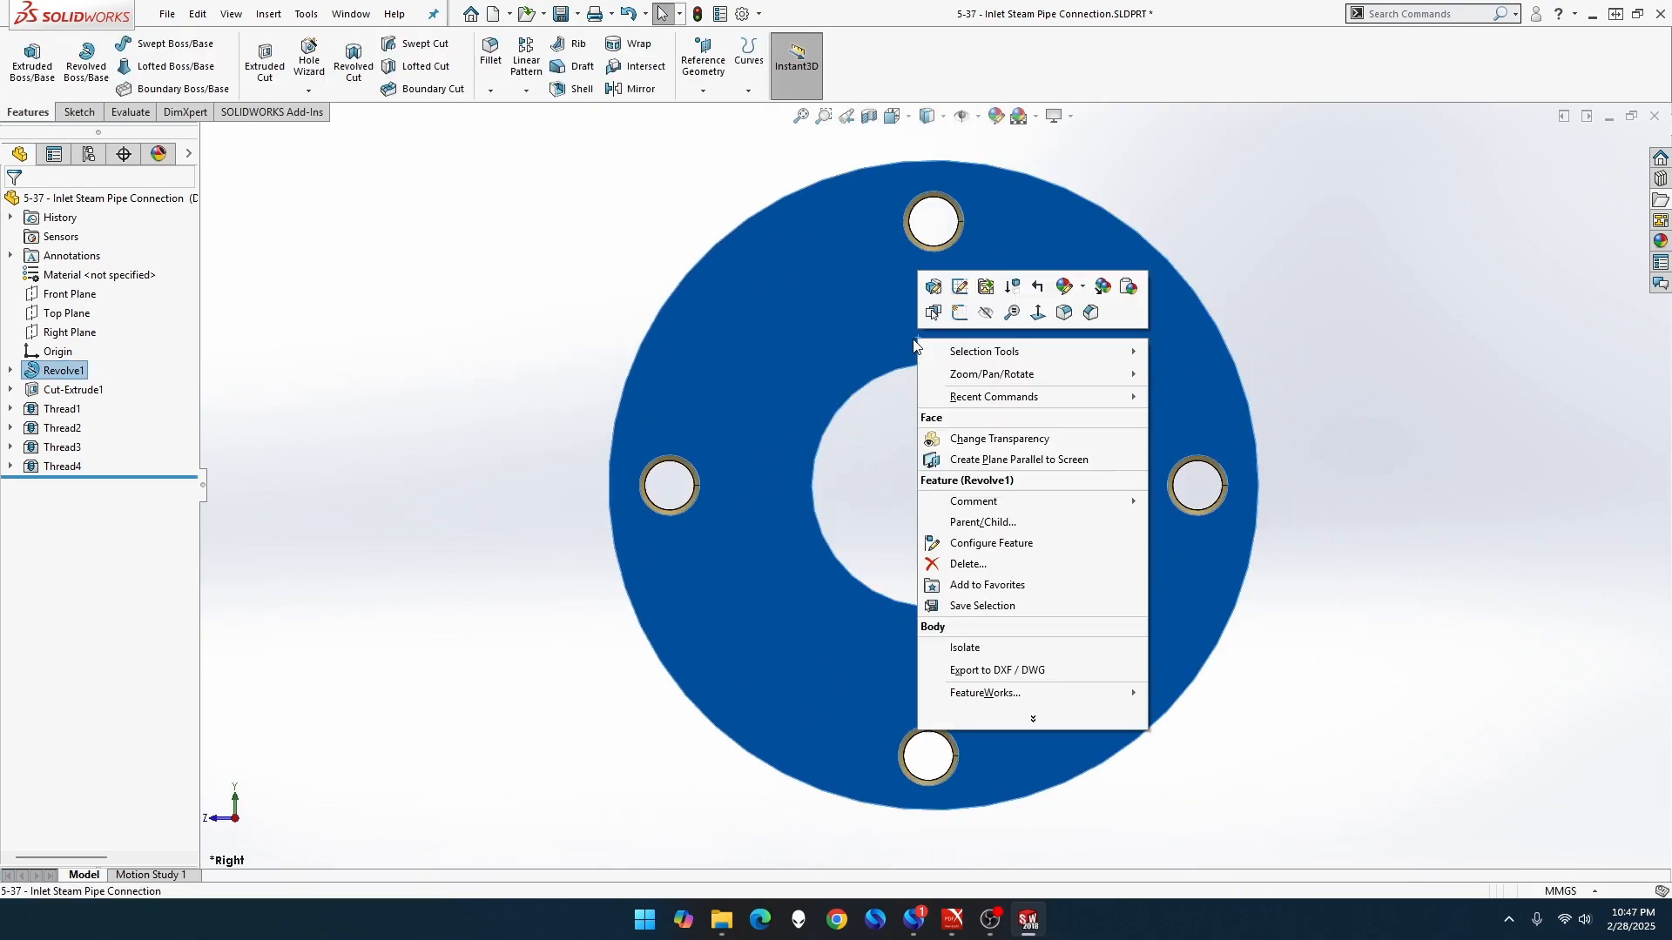
{"action": "left_click", "coordinate": [958, 319]}
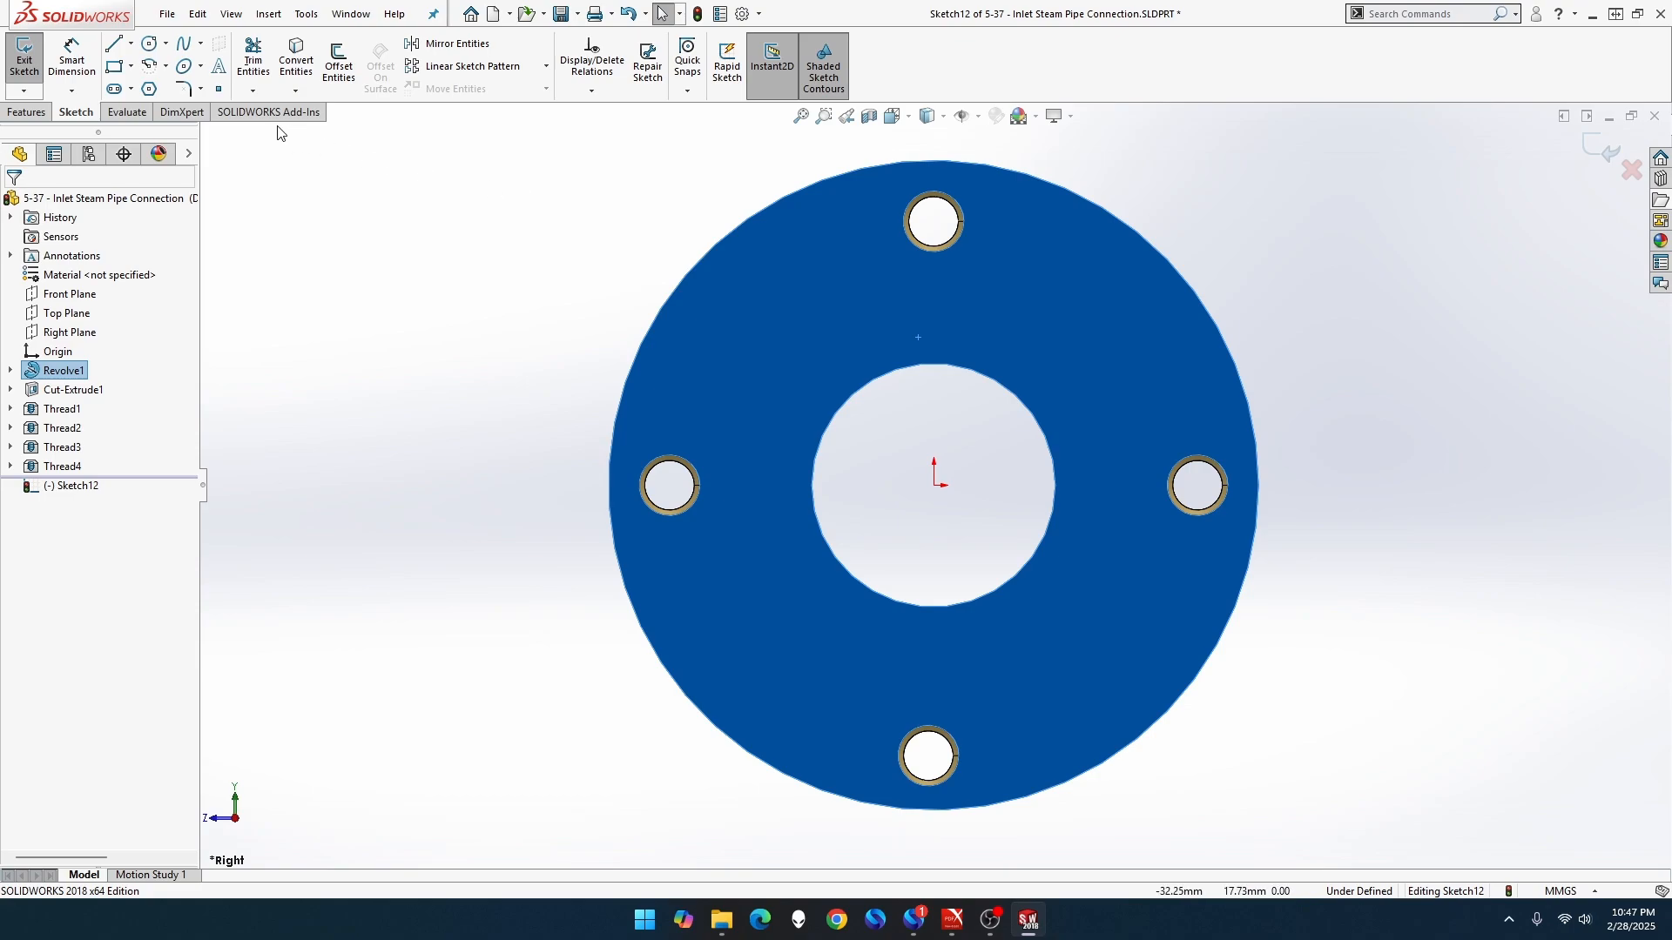
{"action": "left_click", "coordinate": [116, 68]}
{"action": "left_click", "coordinate": [1335, 137]}
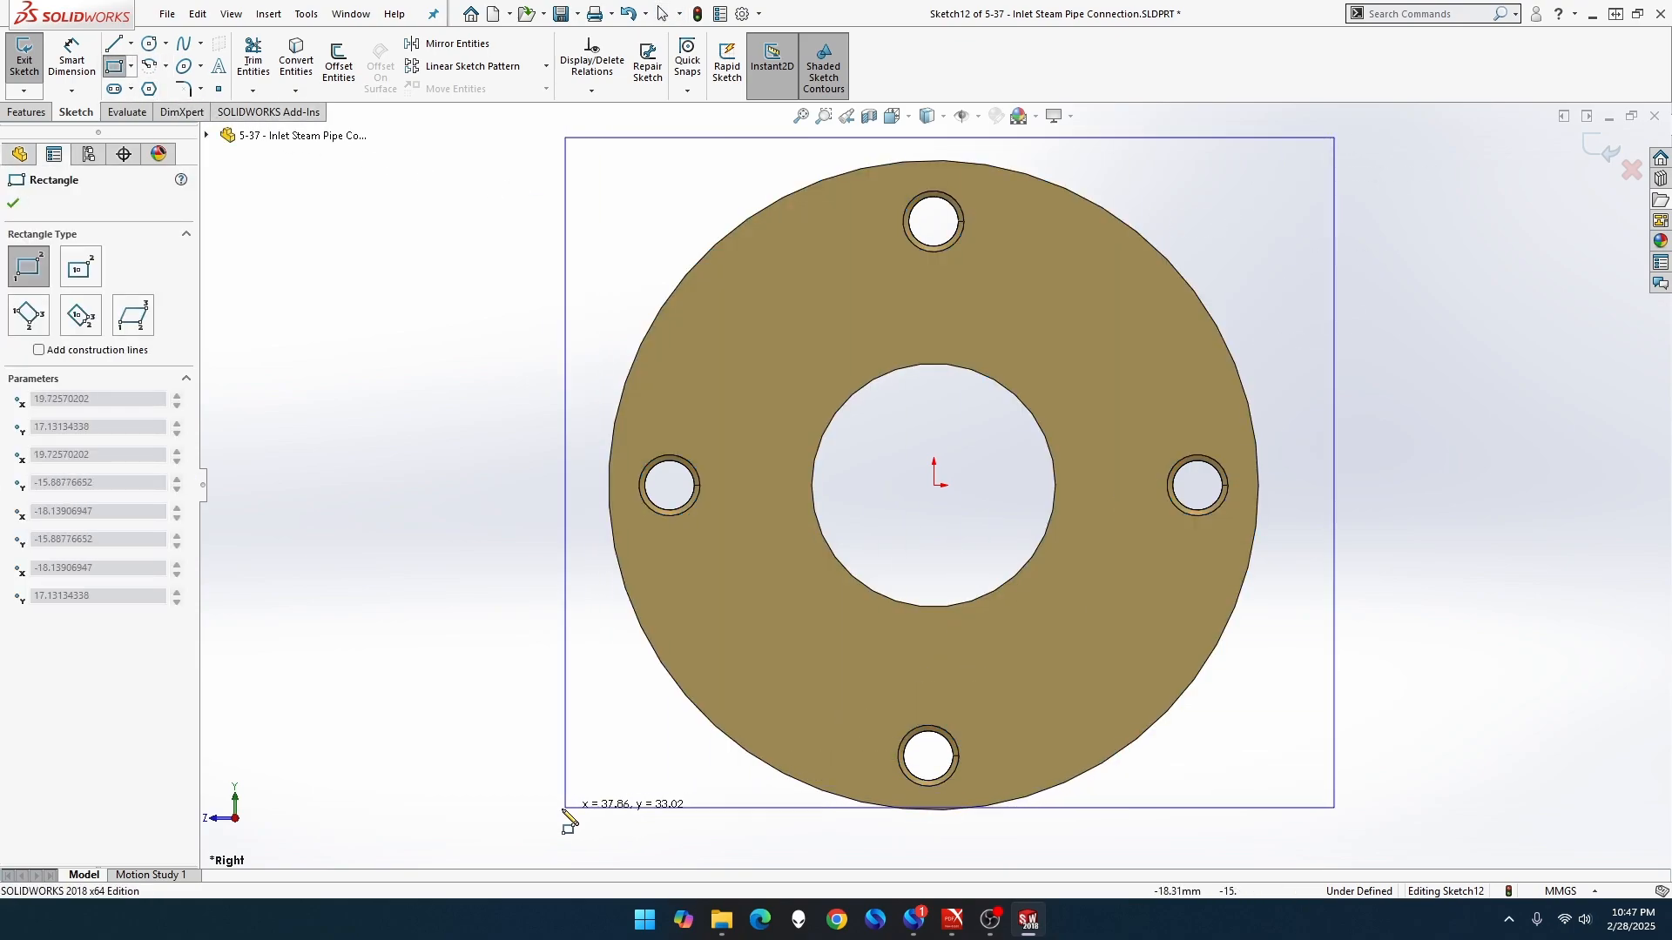
{"action": "left_click", "coordinate": [536, 829]}
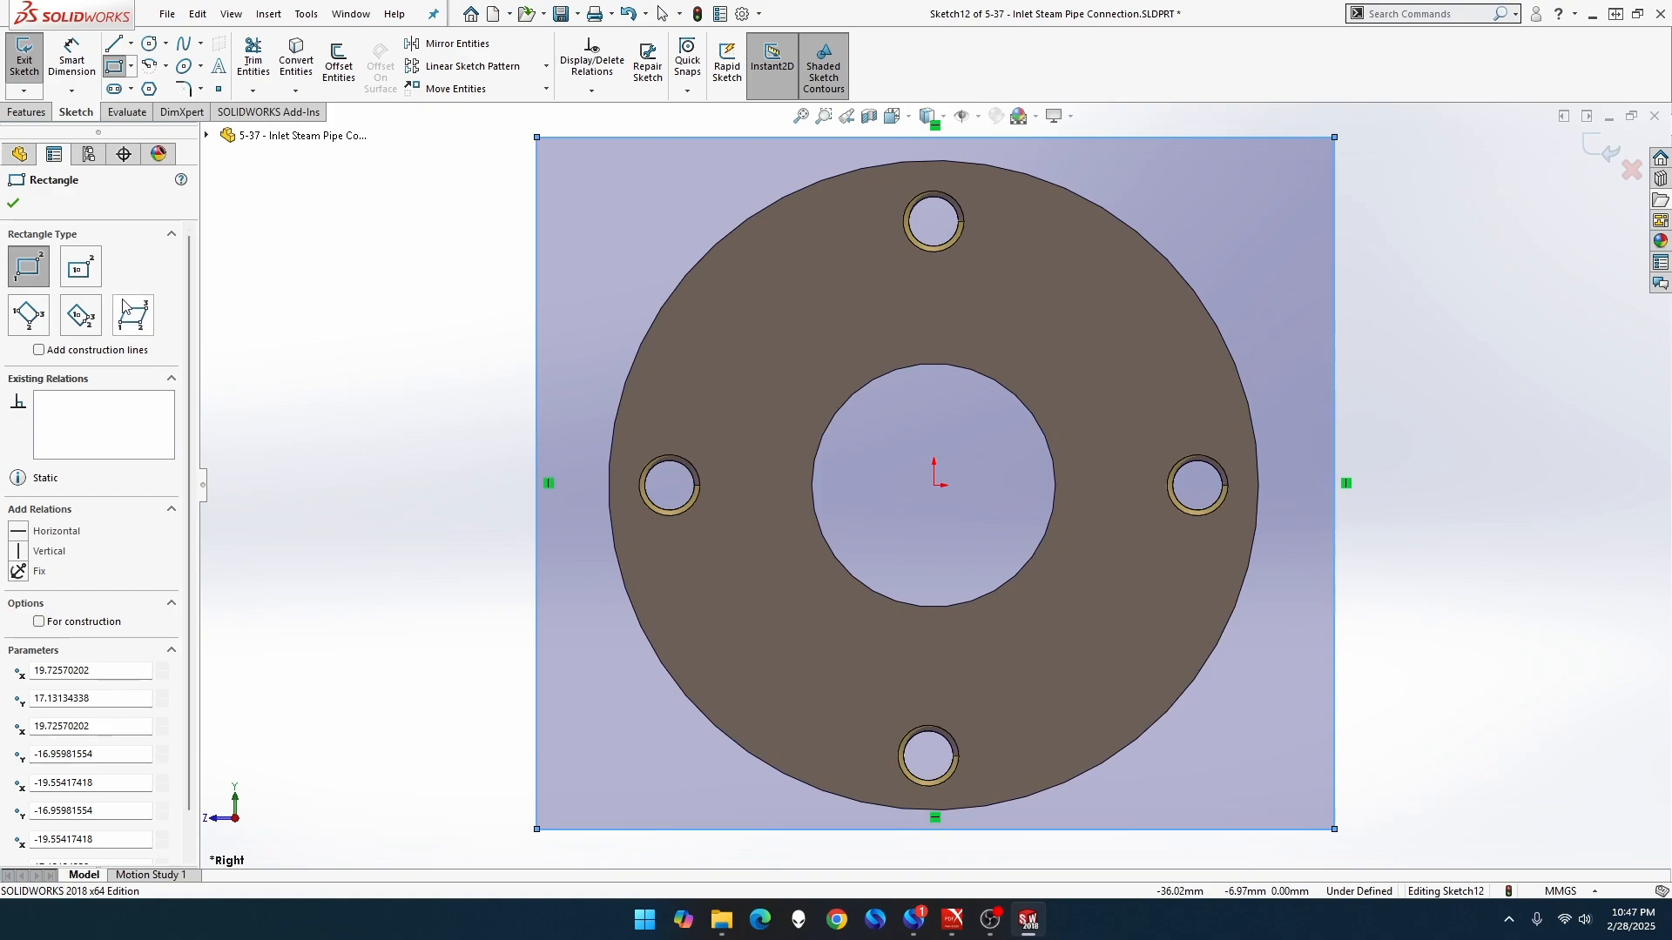
Extrude-cut the rectangle 10 mm blind in the reversed direction, away from the body, to trim thread material protruding past the flat end face
{"action": "left_click", "coordinate": [27, 111]}
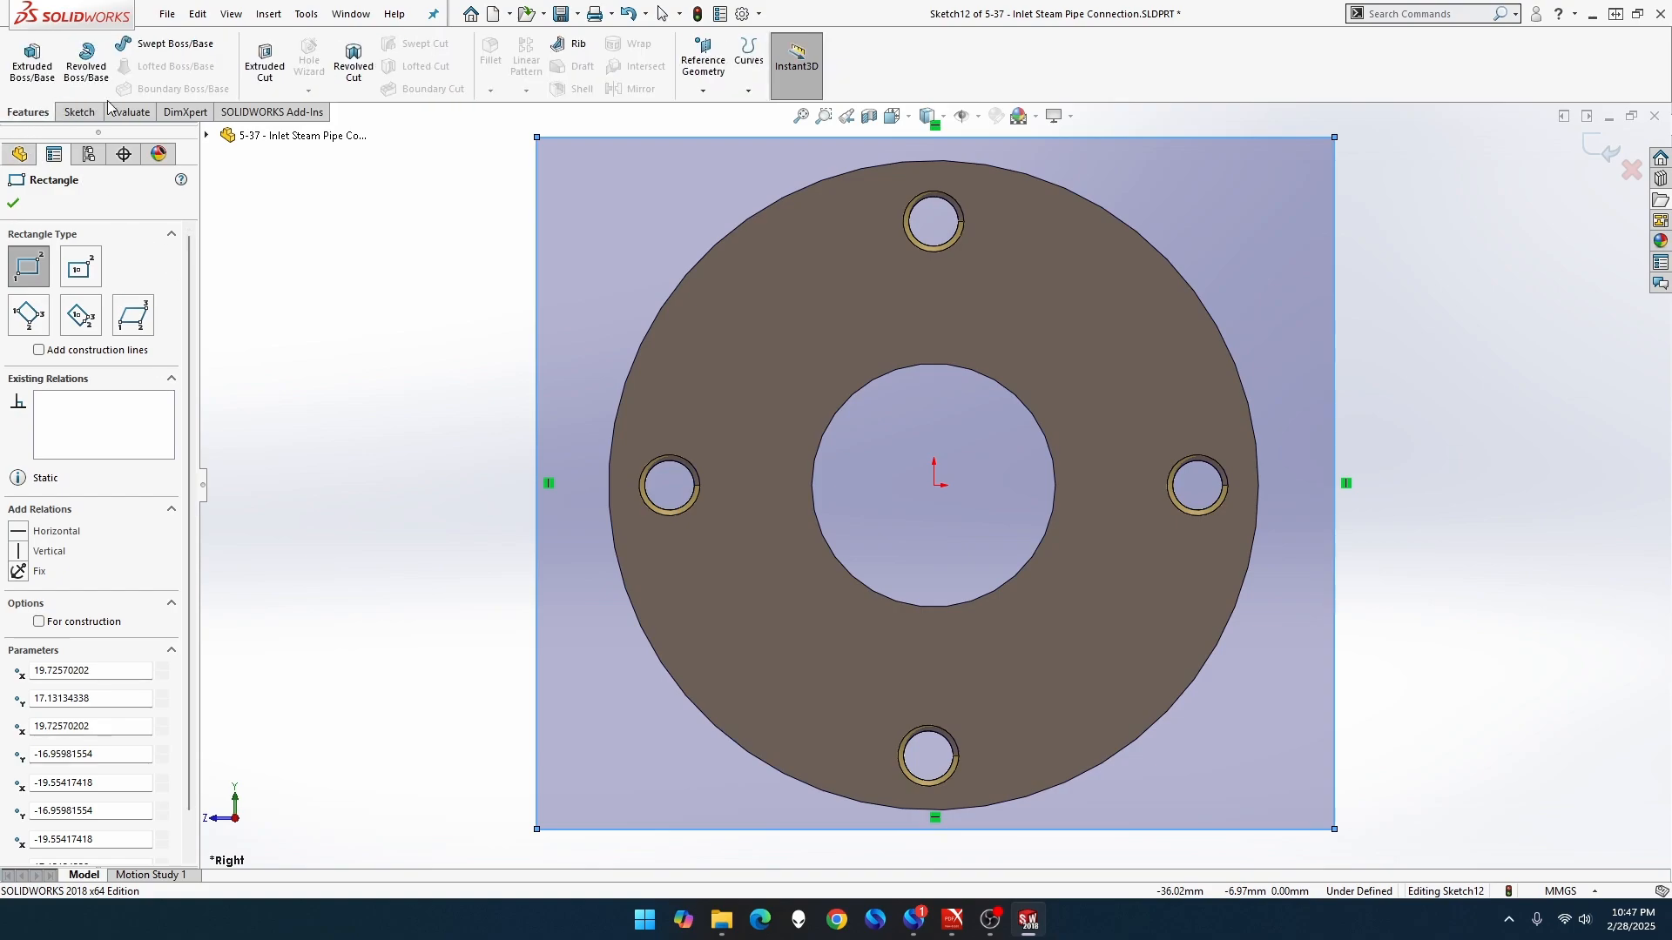
{"action": "left_click", "coordinate": [257, 74]}
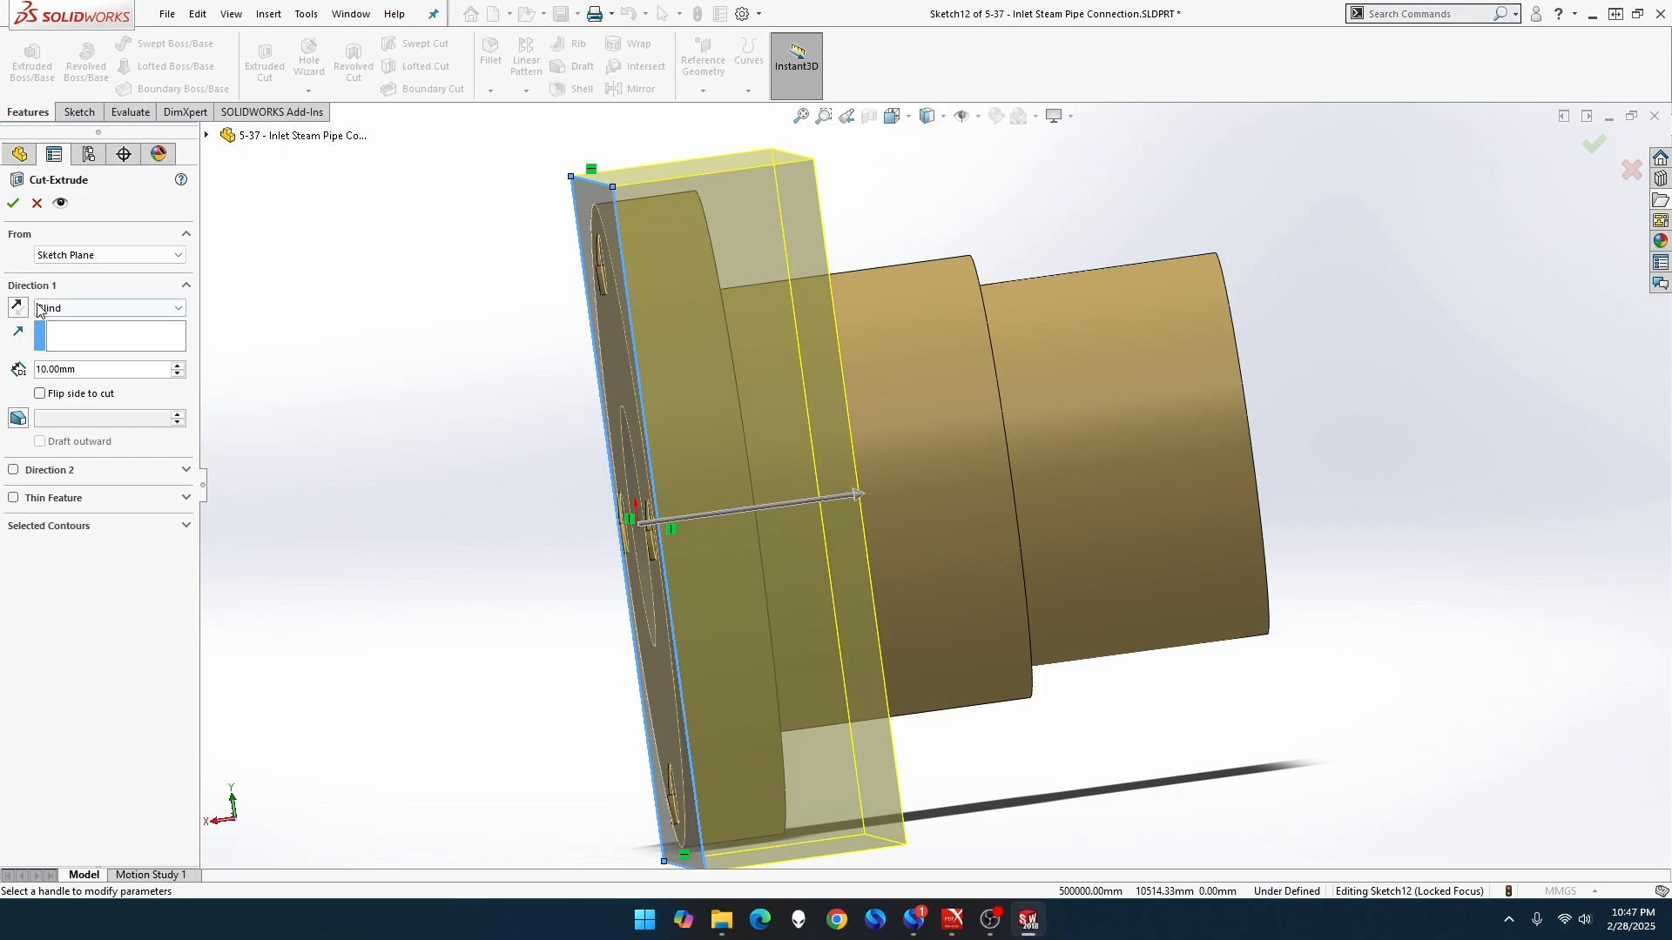
{"action": "left_click", "coordinate": [17, 308]}
{"action": "left_click", "coordinate": [16, 204]}
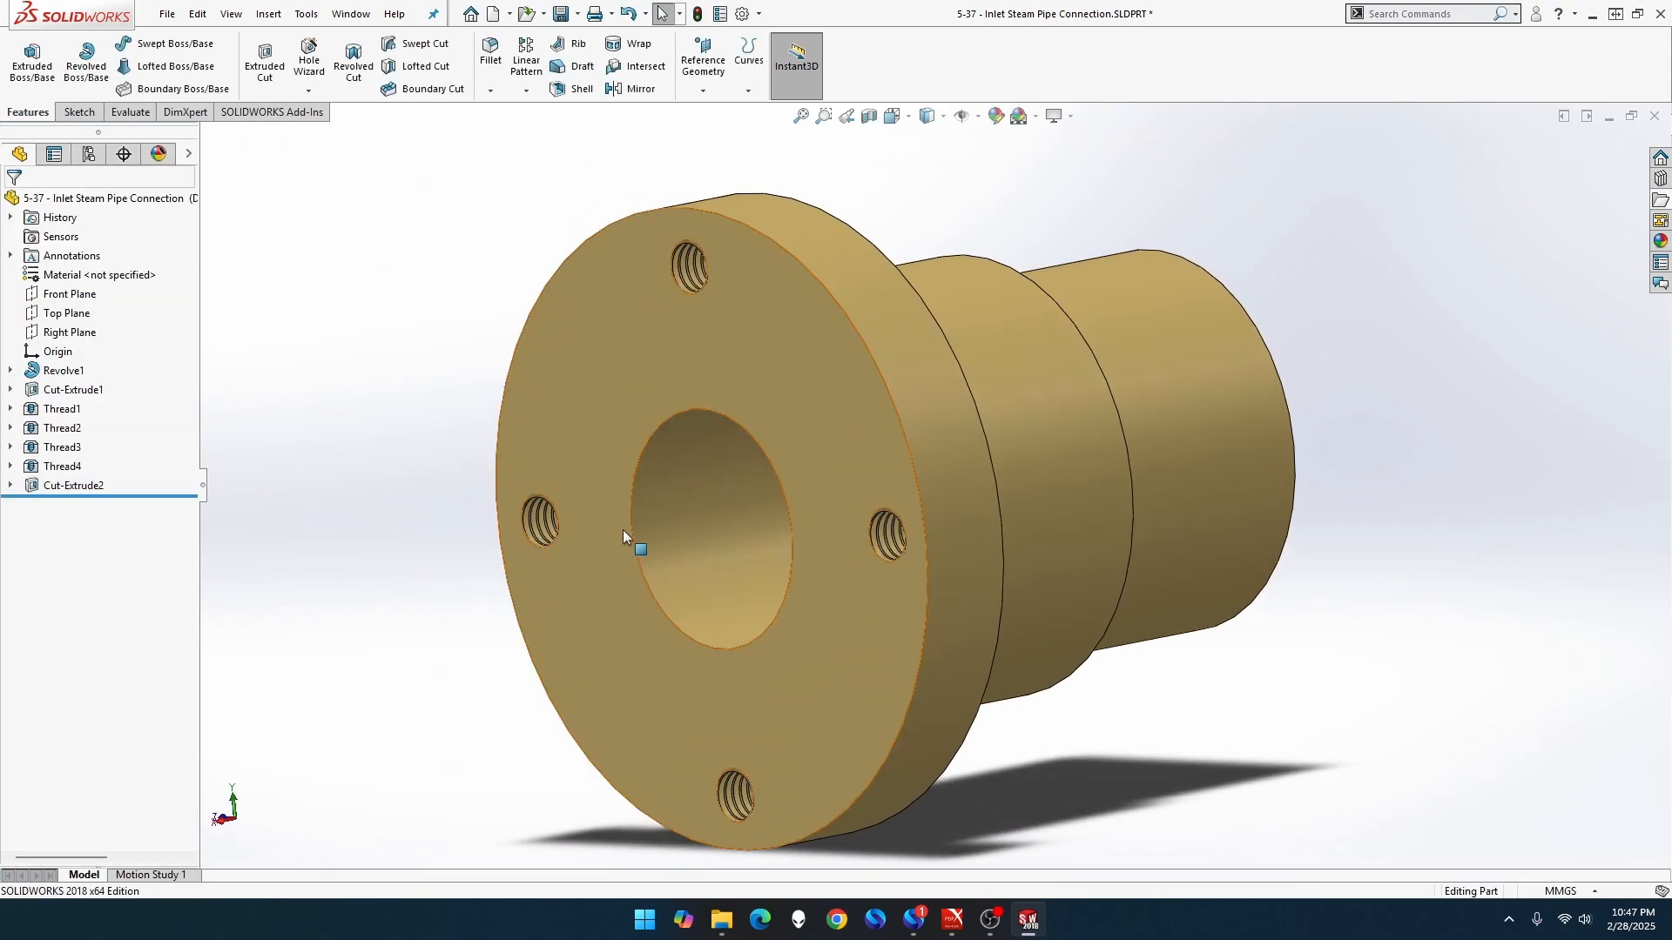
Examine the part from both ends, checking the threaded flange holes, the stepped hub and the central bore
{"action": "scroll", "coordinate": [661, 544], "scroll_direction": "down", "scroll_amount": 10}
{"action": "middle_click_drag", "start_coordinate": [977, 515], "coordinate": [763, 533]}
{"action": "scroll", "coordinate": [762, 533], "scroll_direction": "up", "scroll_amount": 8}
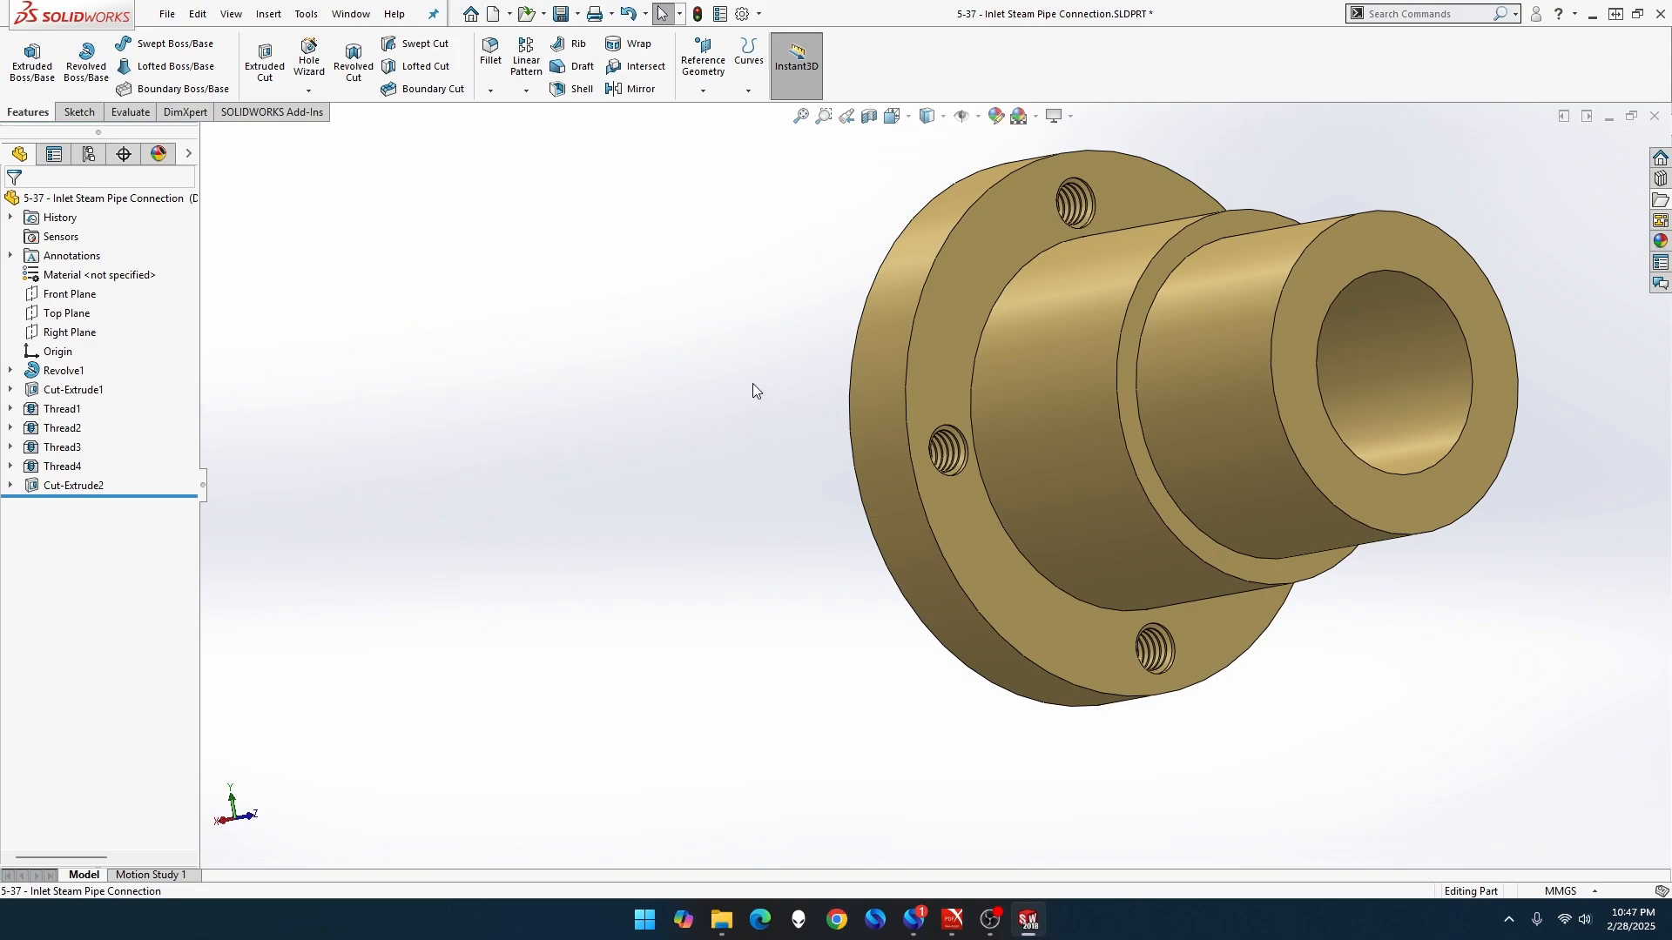
{"action": "left_click", "coordinate": [801, 116]}
{"action": "middle_click_drag", "start_coordinate": [791, 441], "coordinate": [584, 799]}
{"action": "middle_click_drag", "start_coordinate": [875, 527], "coordinate": [1090, 682]}
{"action": "left_click", "coordinate": [800, 116]}
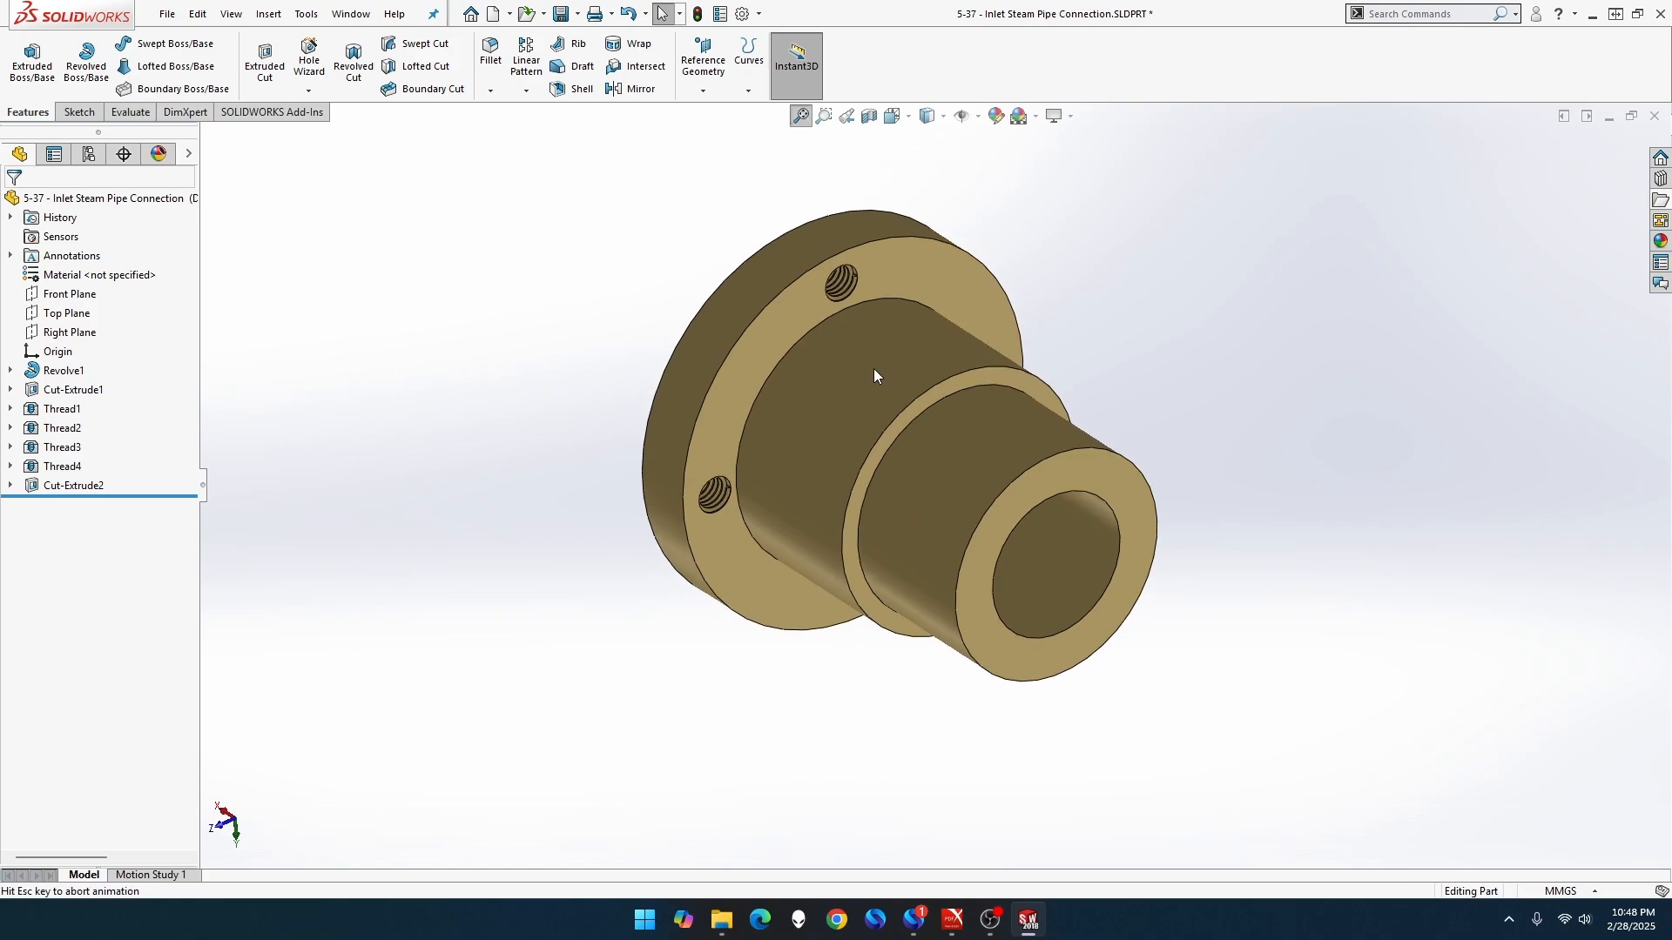
{"action": "scroll", "coordinate": [982, 441], "scroll_direction": "down", "scroll_amount": 5}
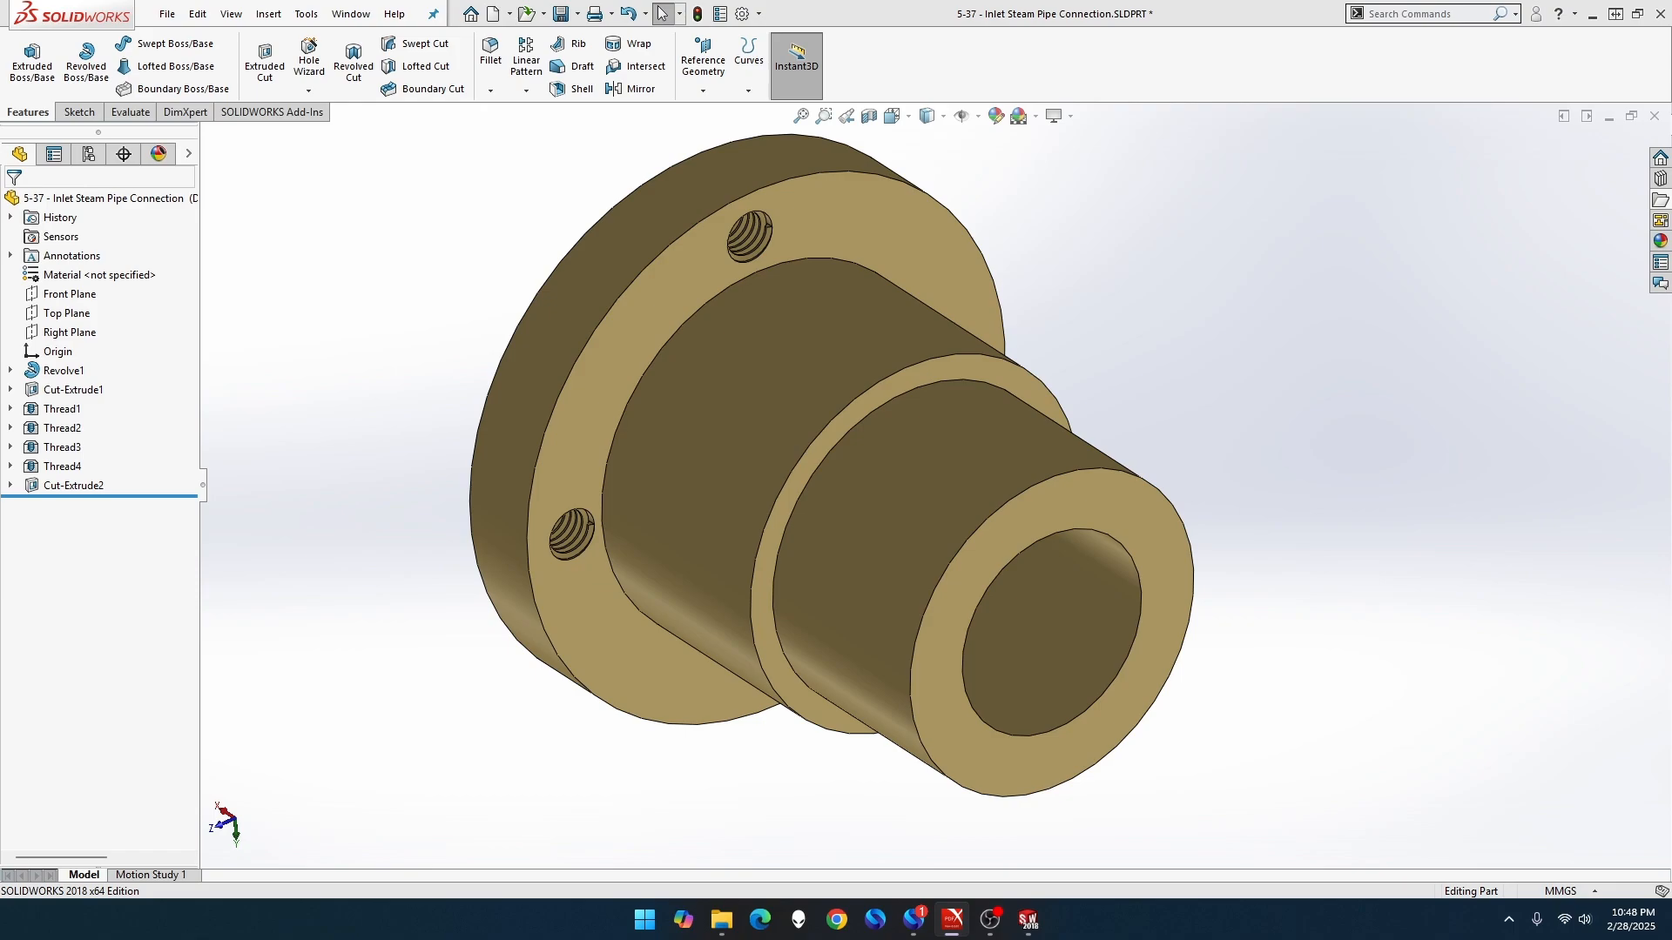
{"action": "left_click", "coordinate": [1415, 353]}
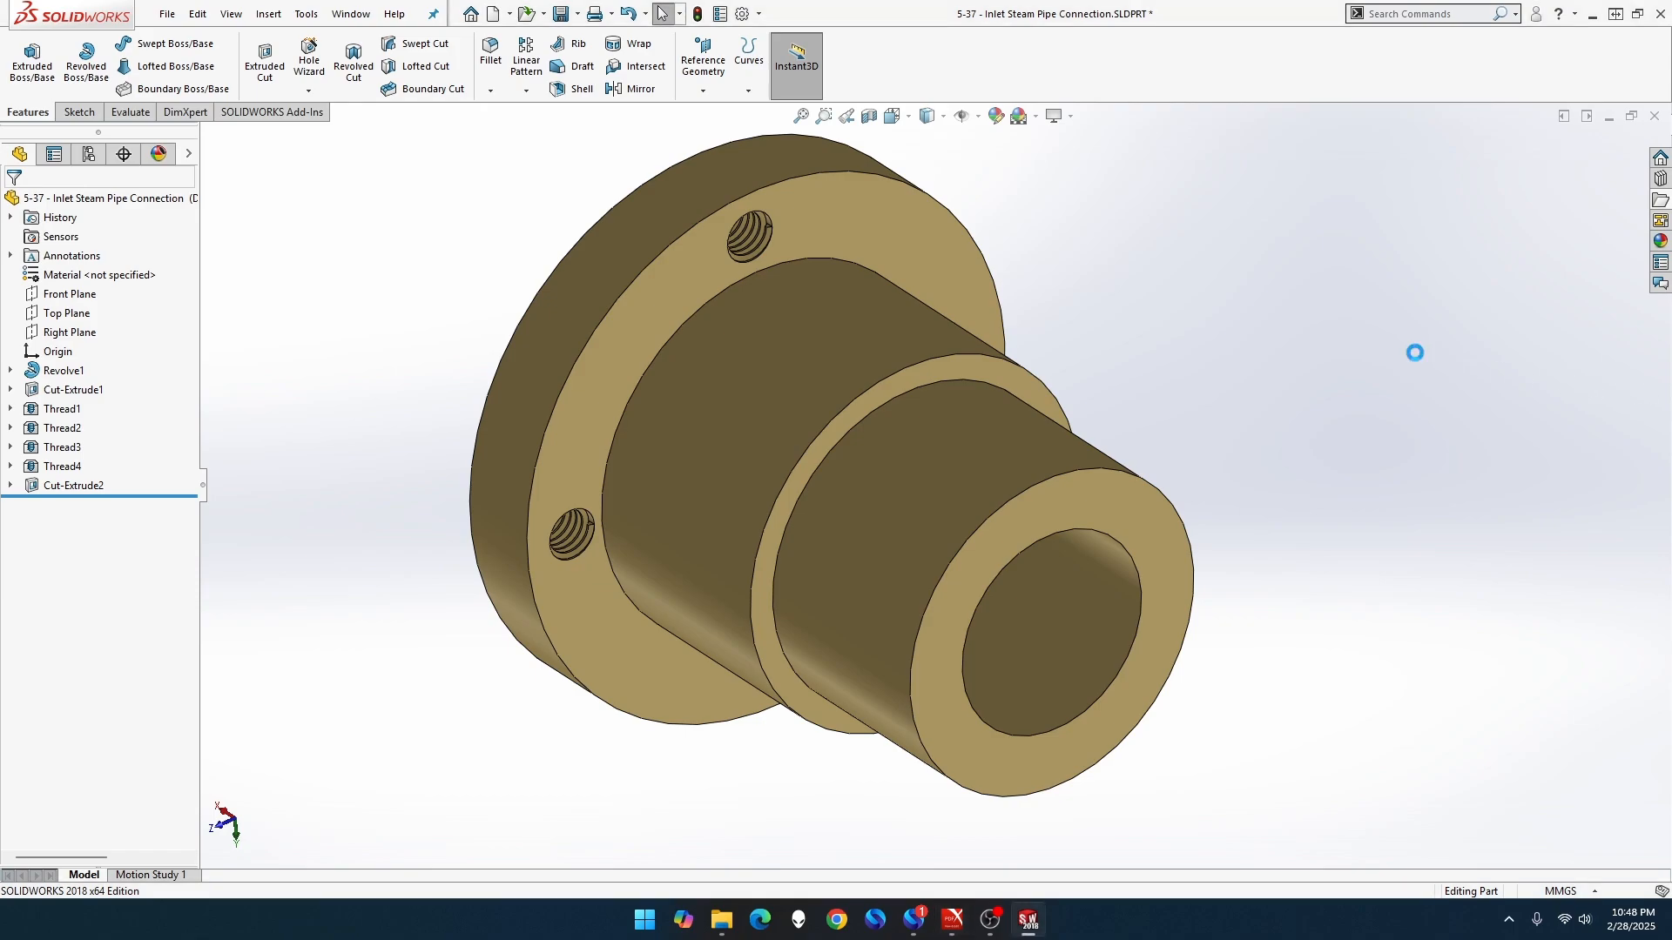